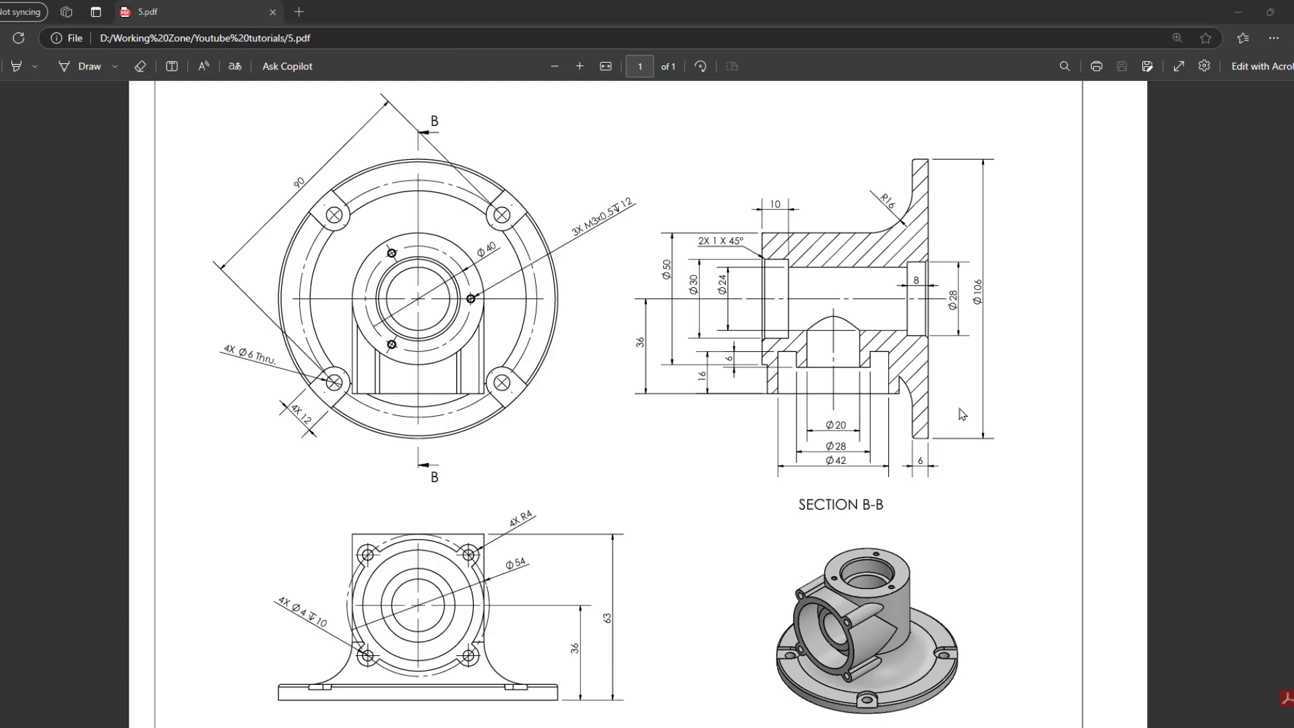
Examine the part drawing's section and front views for the flange diameter, hub diameter, flange thickness and overall height.
ctrl+scroll(961, 359, up, 2)
ctrl+scroll(964, 406, down, 2)
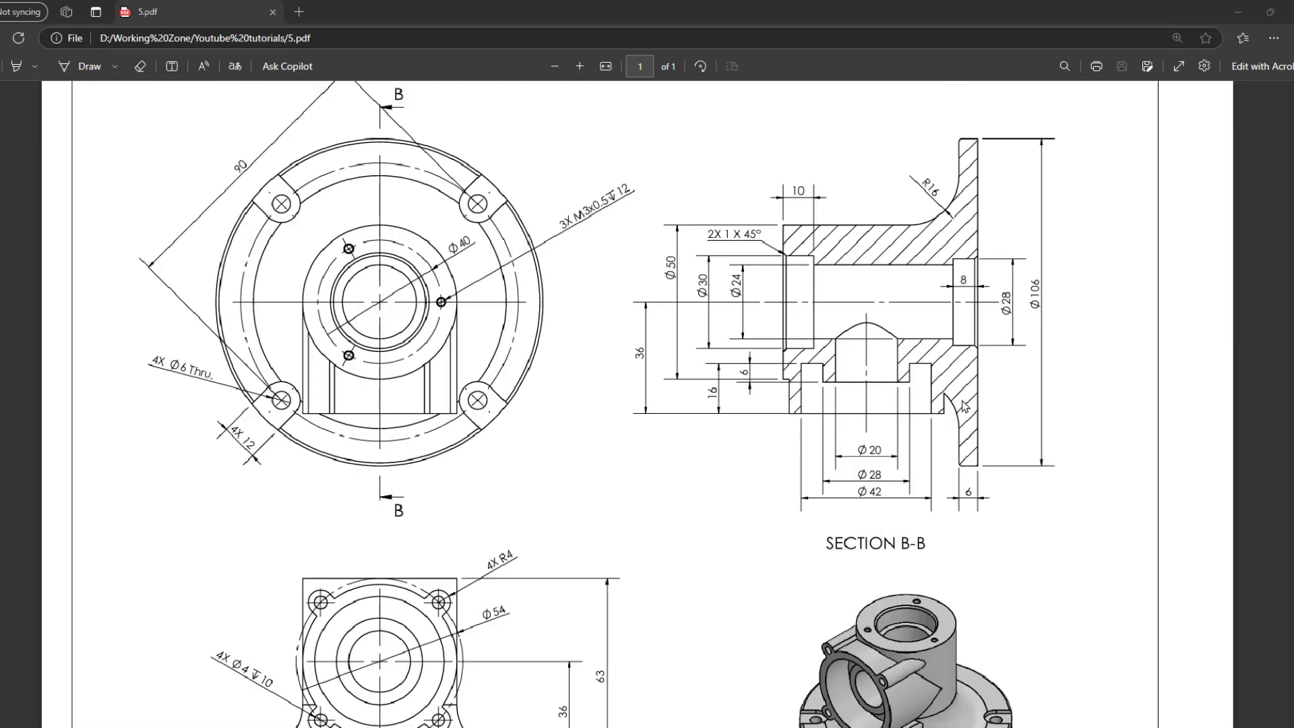
ctrl+scroll(964, 405, down, 1)
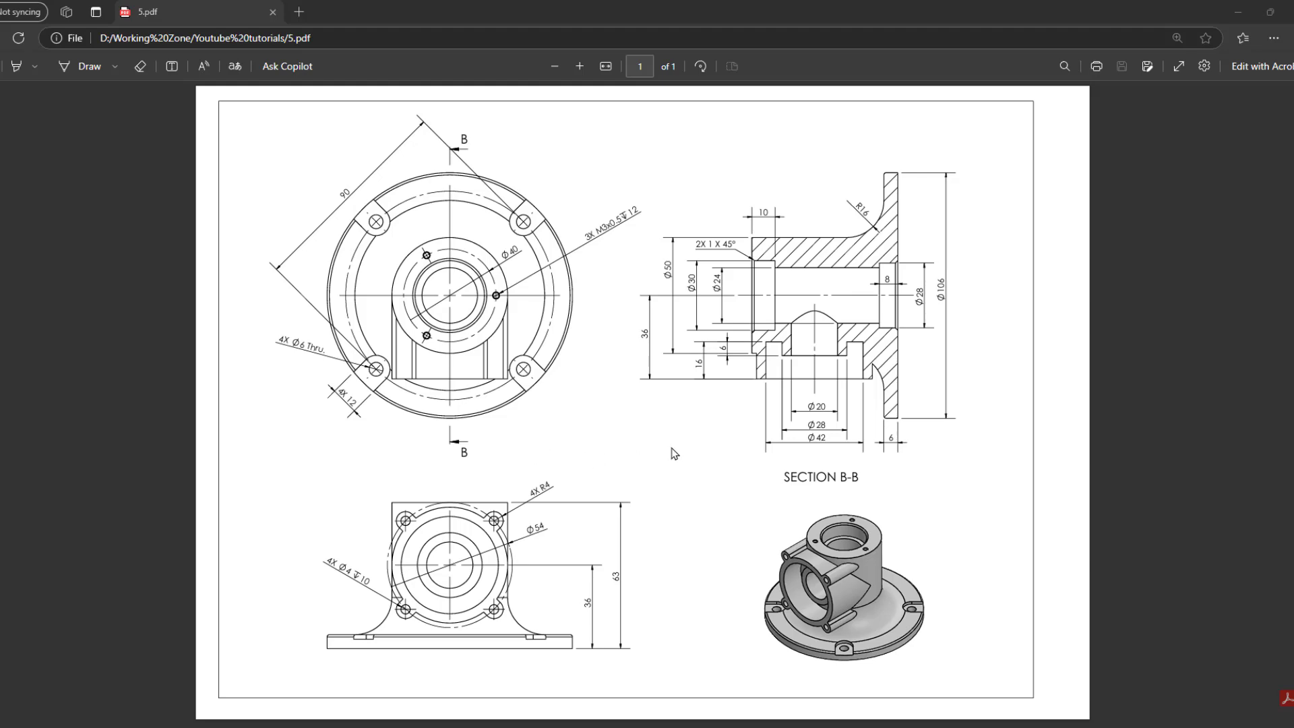
ctrl+scroll(940, 339, up, 2)
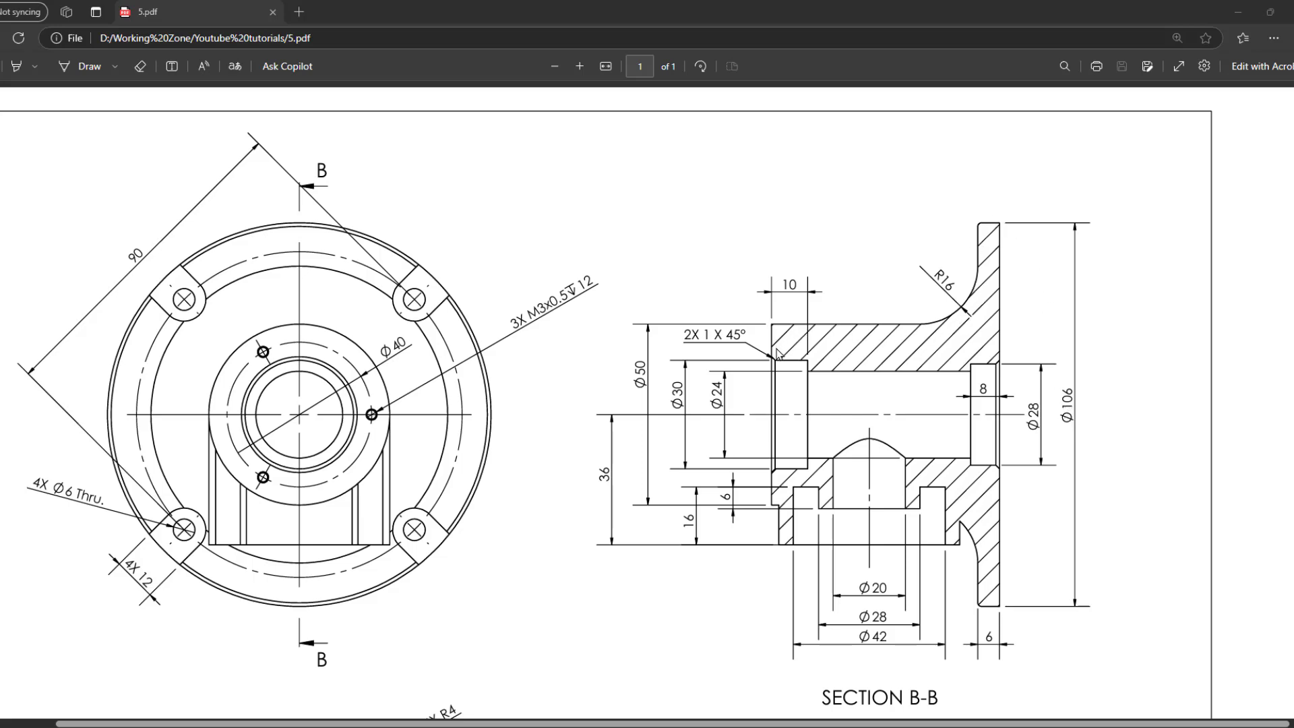
double_click(1070, 403)
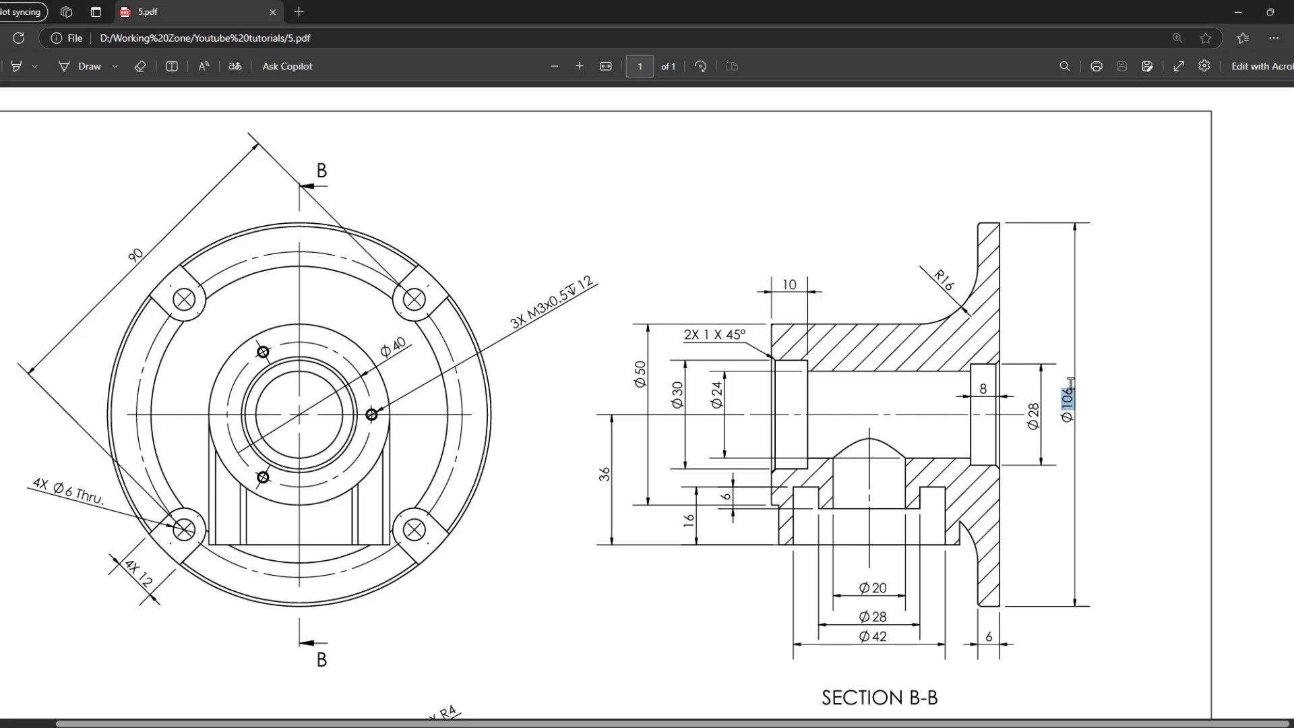
click(819, 431)
double_click(645, 382)
double_click(990, 635)
click(1056, 659)
scroll(965, 603, down, 5)
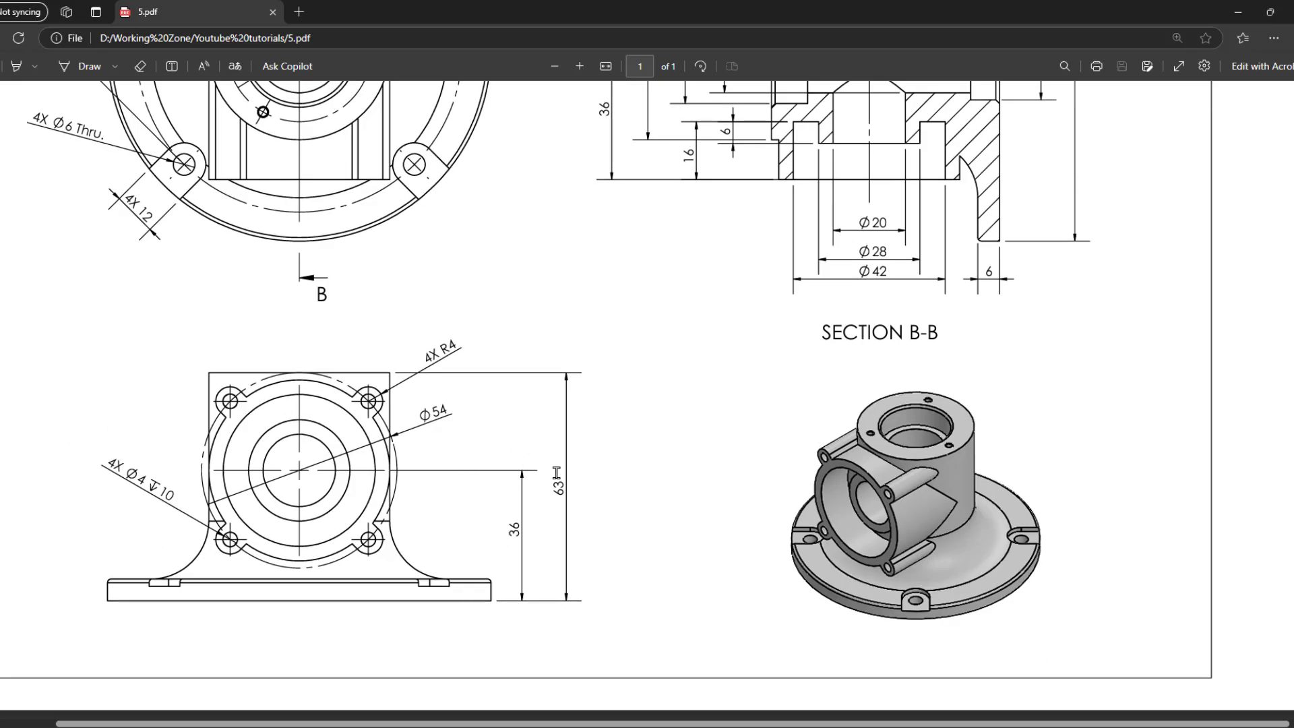
double_click(551, 495)
click(620, 529)
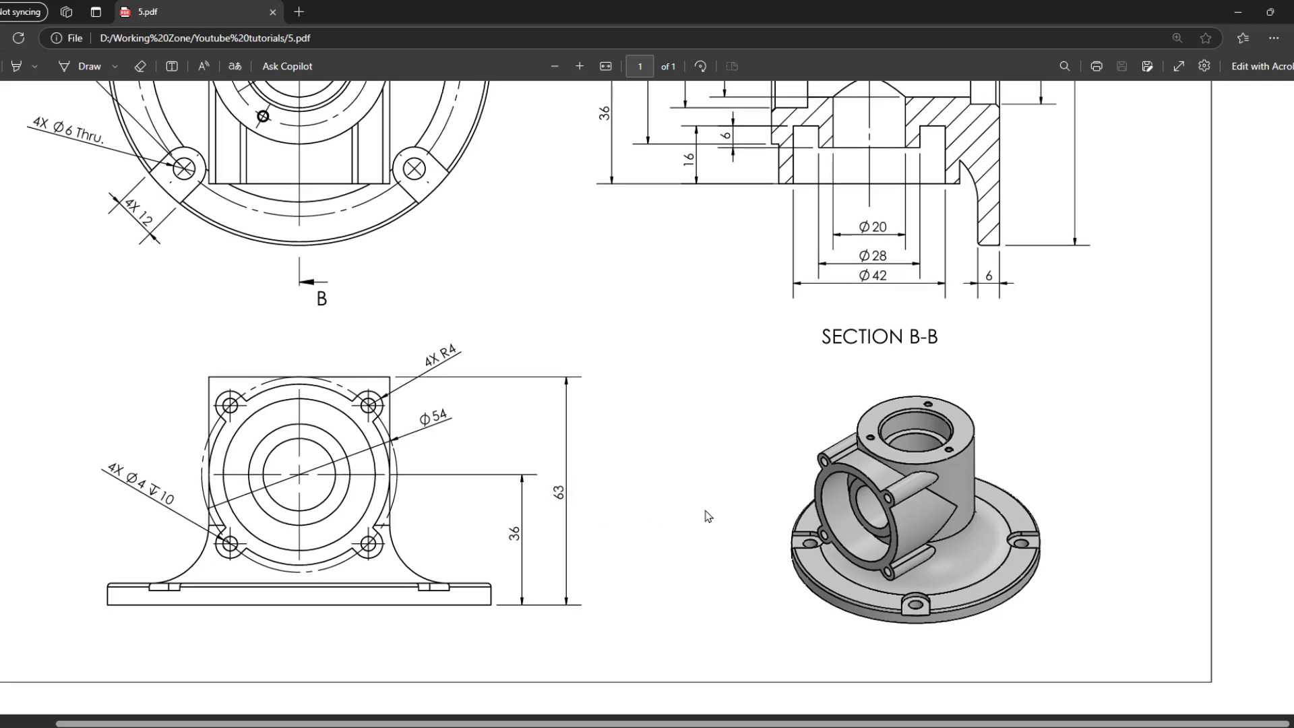
scroll(708, 516, up, 5)
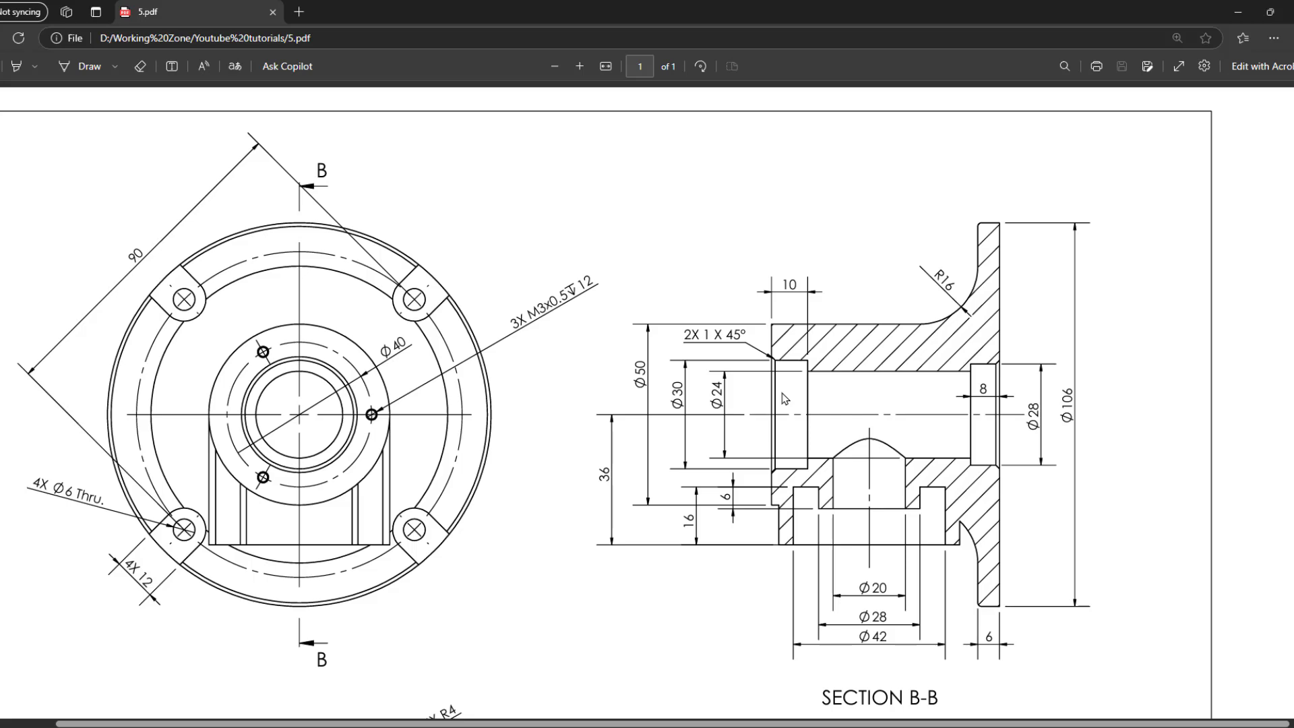
scroll(898, 475, down, 5)
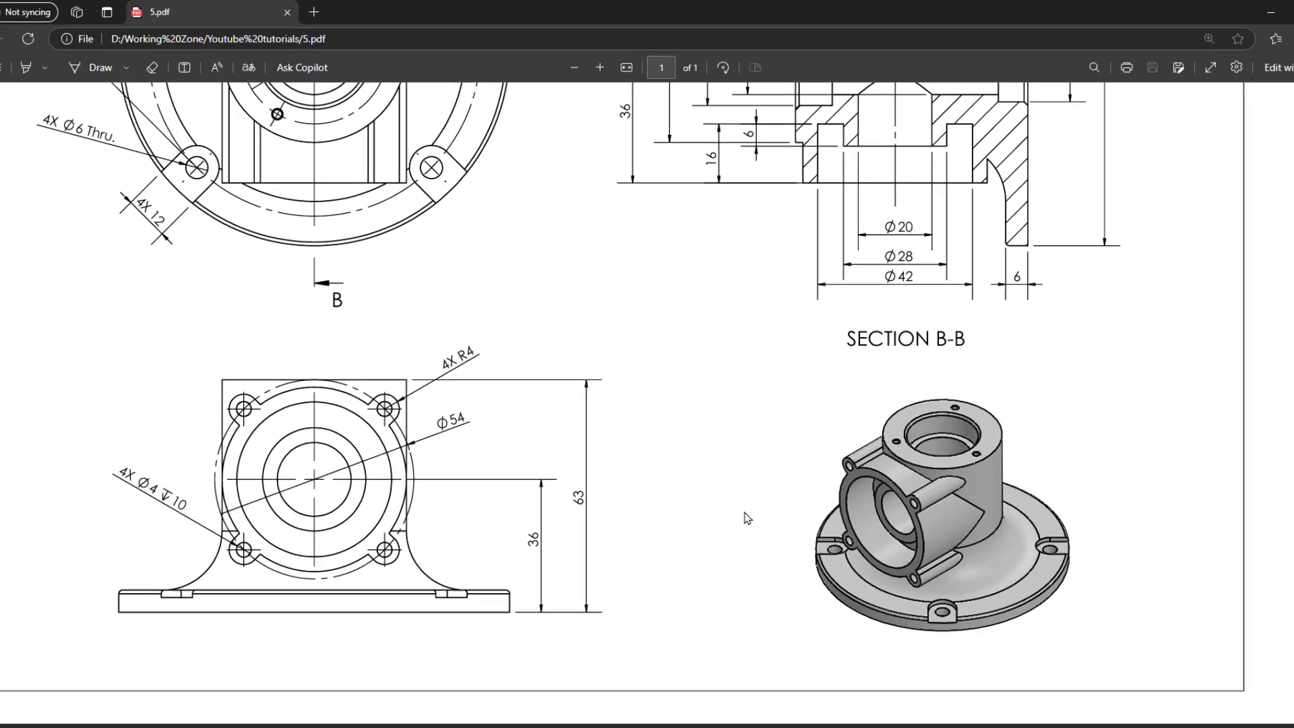
scroll(769, 613, up, 5)
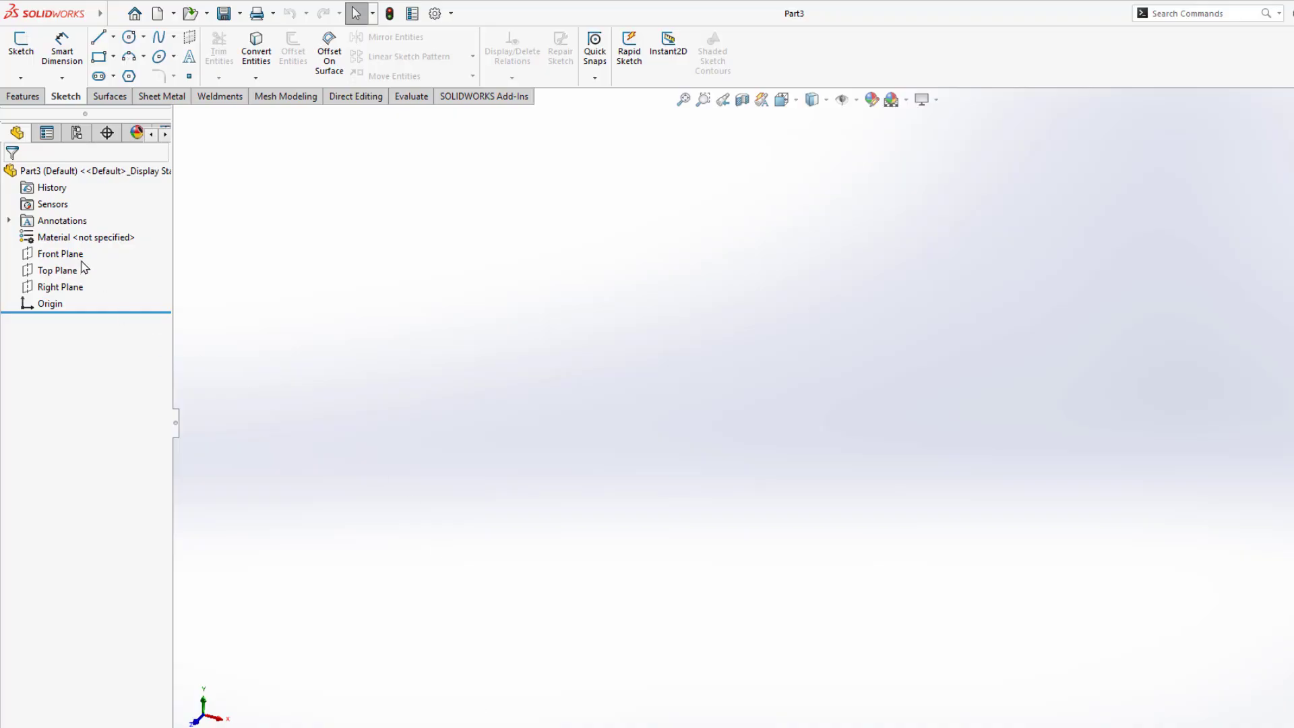
Start a sketch on the Front Plane and draw a vertical construction line about 96 mm long upward from the origin.
click(61, 253)
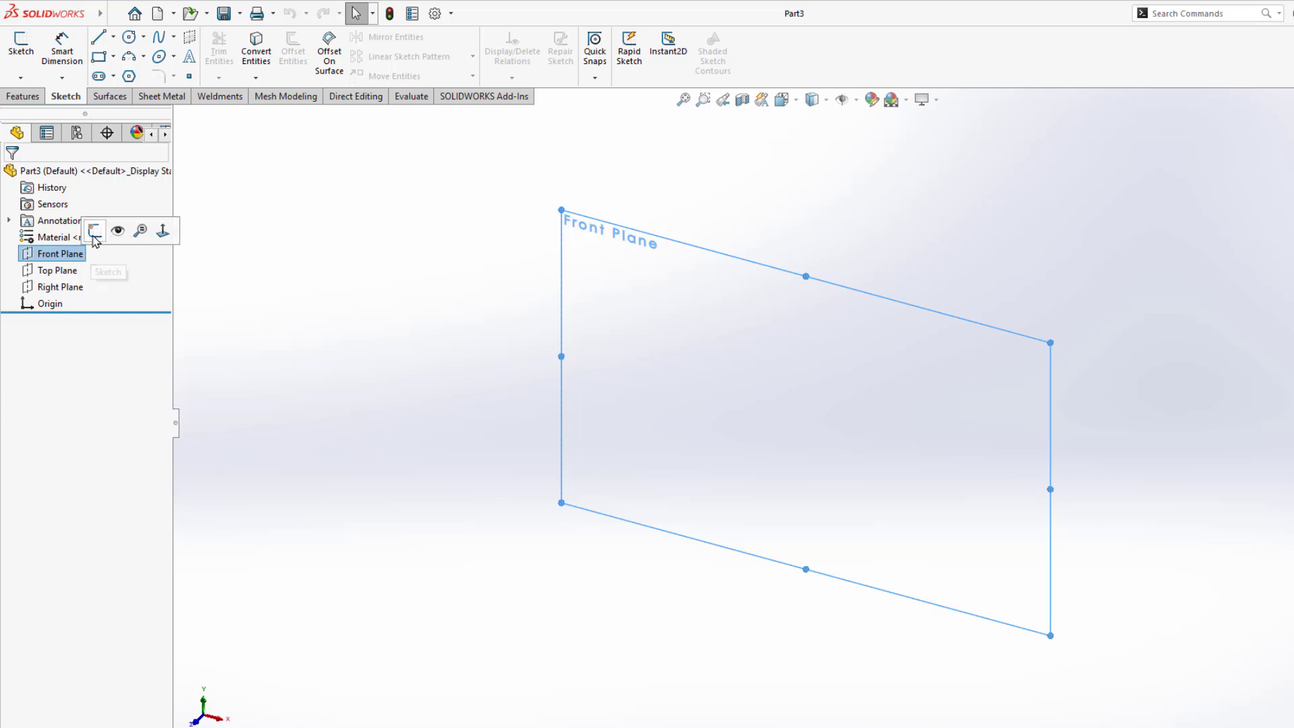
click(94, 230)
click(722, 424)
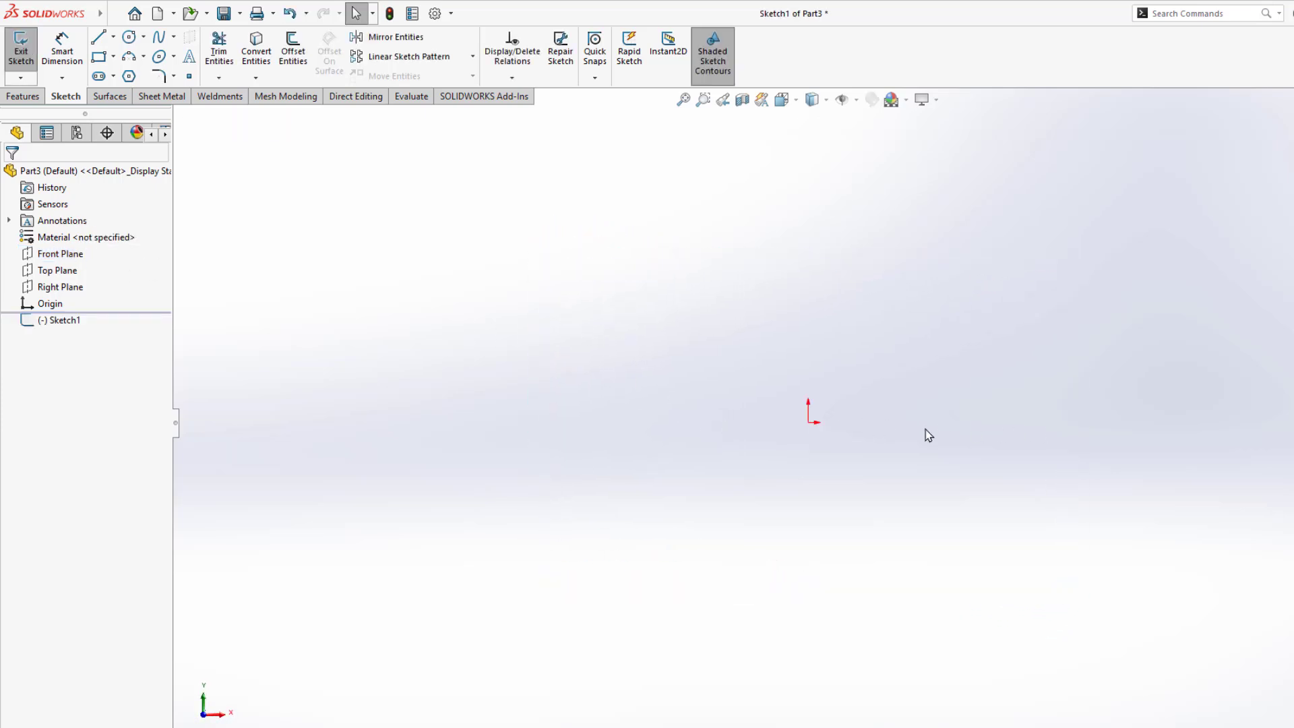
key(l)
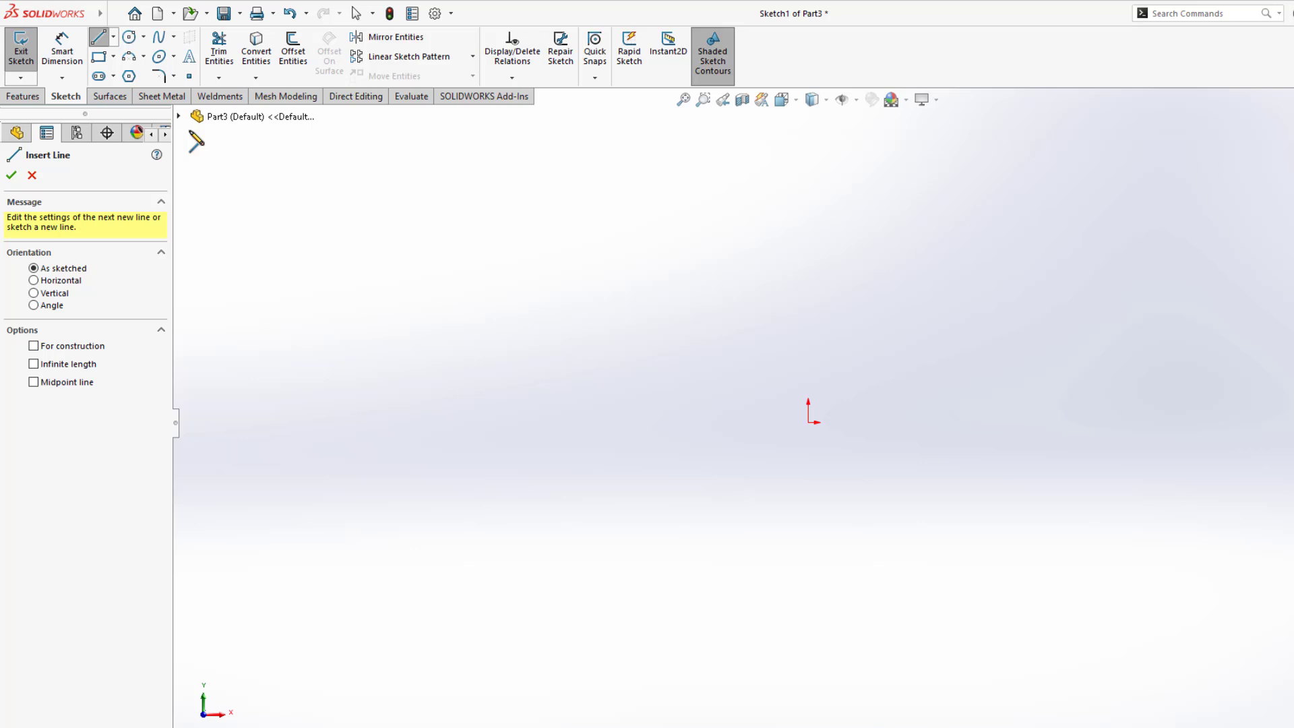
click(808, 423)
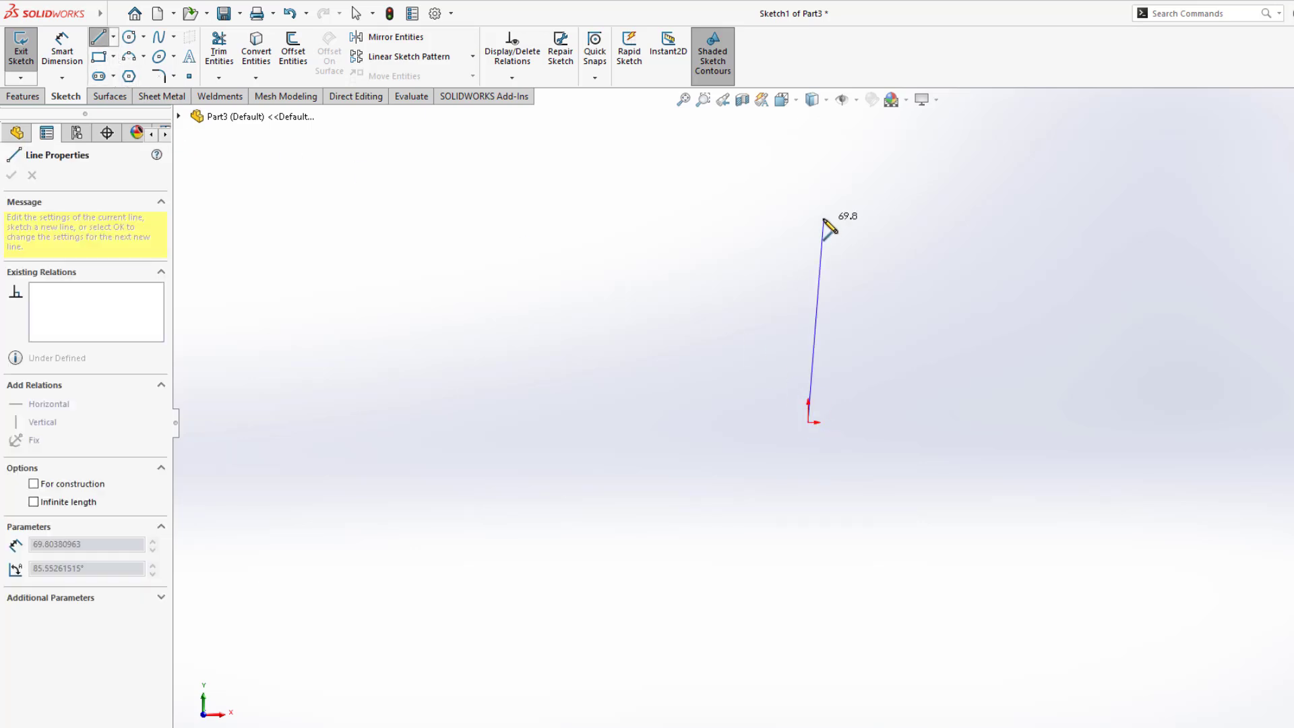
click(809, 143)
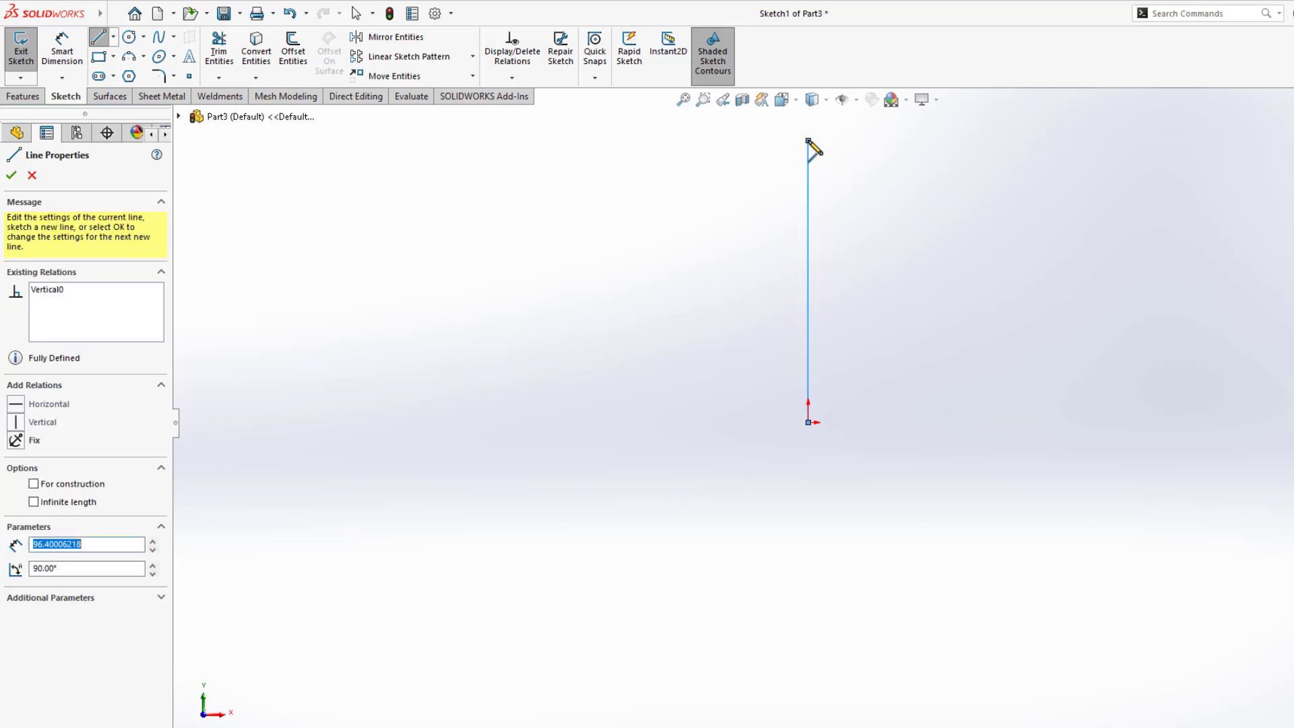
key(Escape)
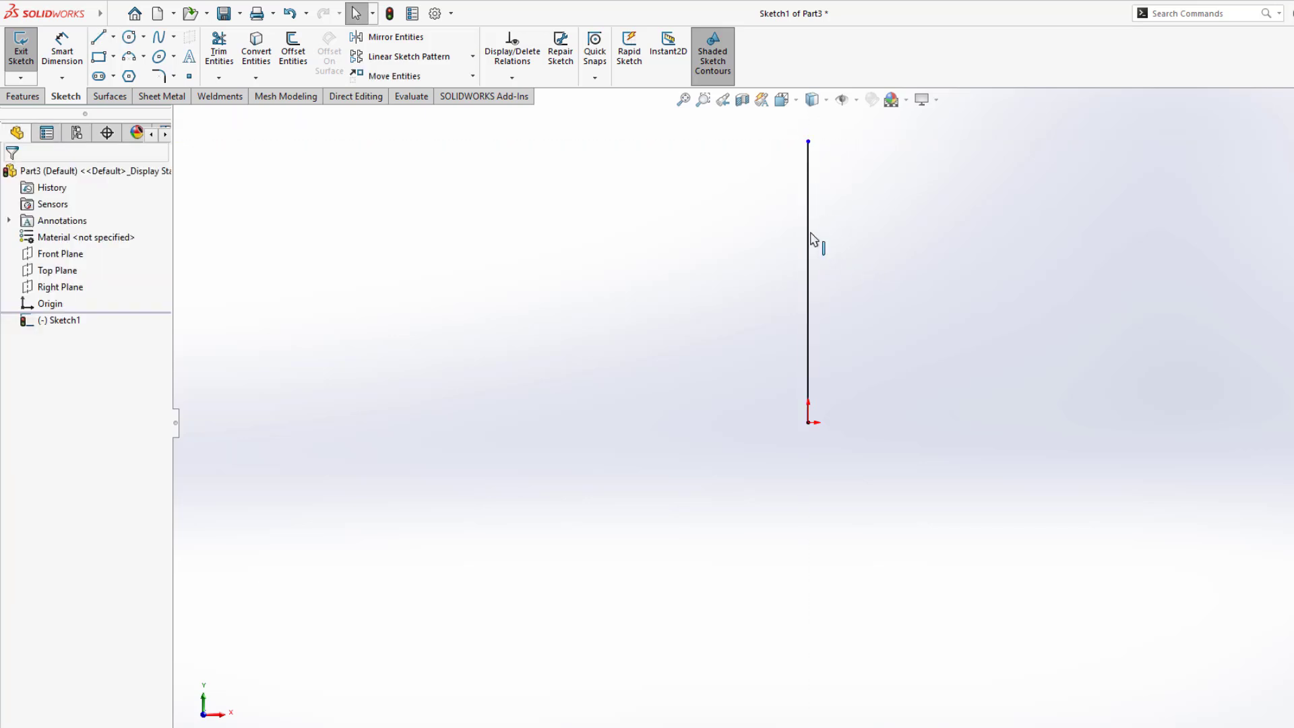
click(809, 240)
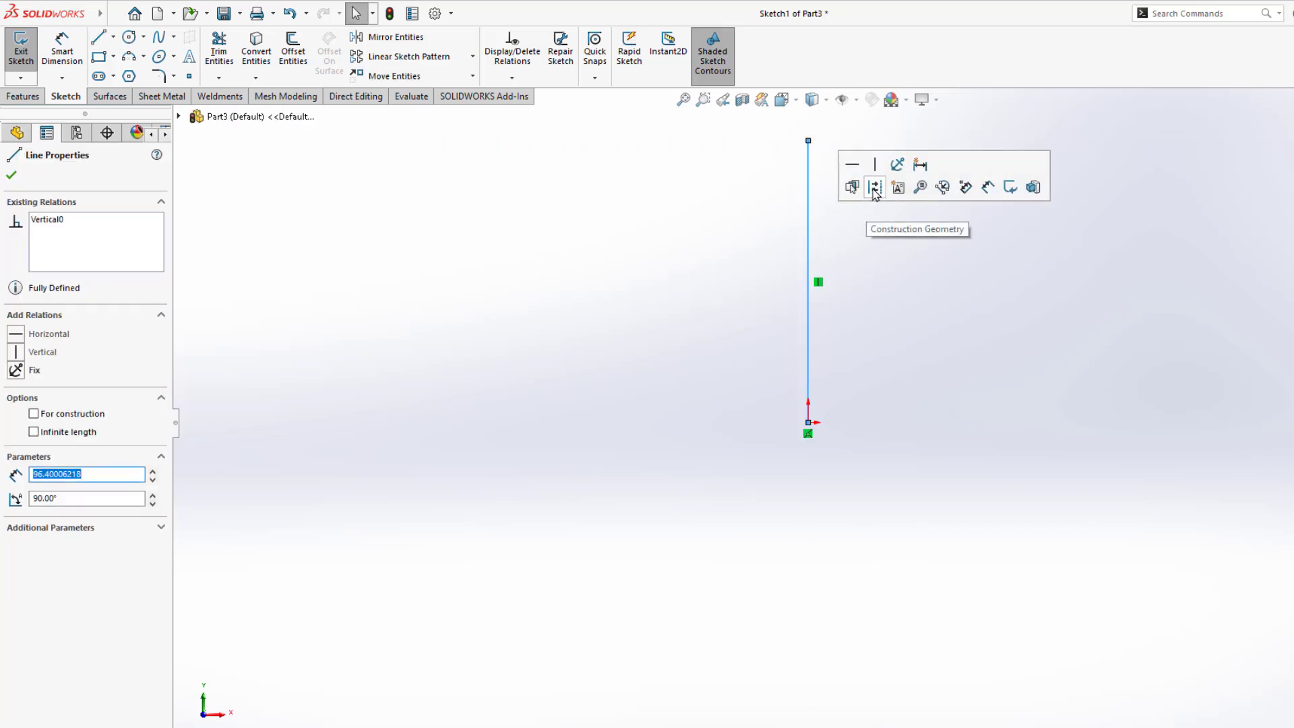
click(875, 189)
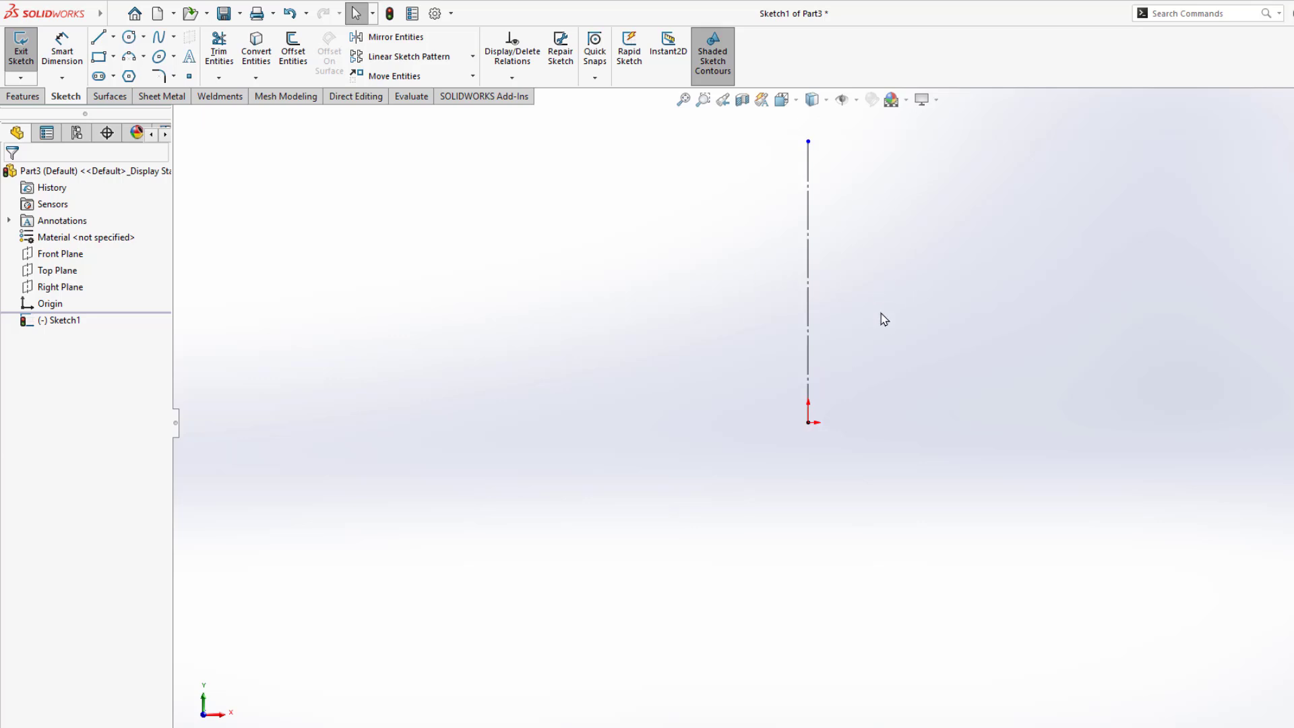
Sketch a closed L-shaped half-profile from the origin against the centerline, about 80 mm wide and 69 mm high.
click(99, 38)
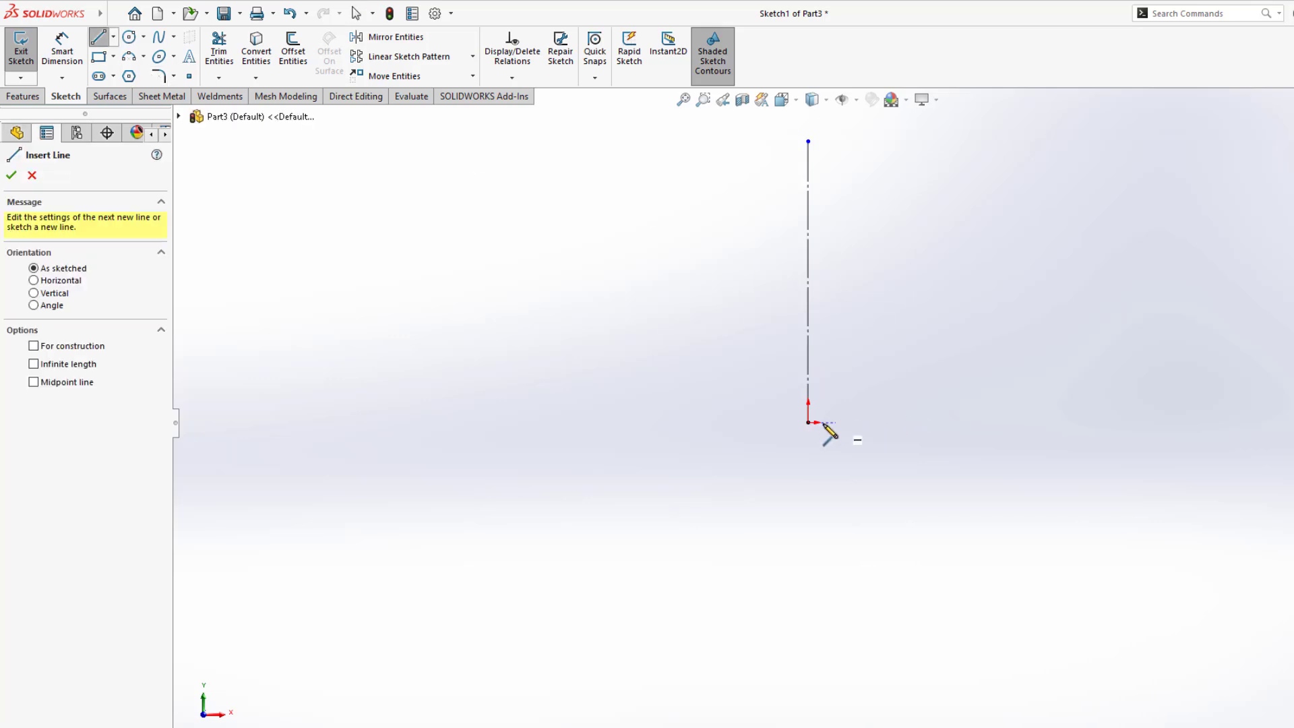
click(808, 422)
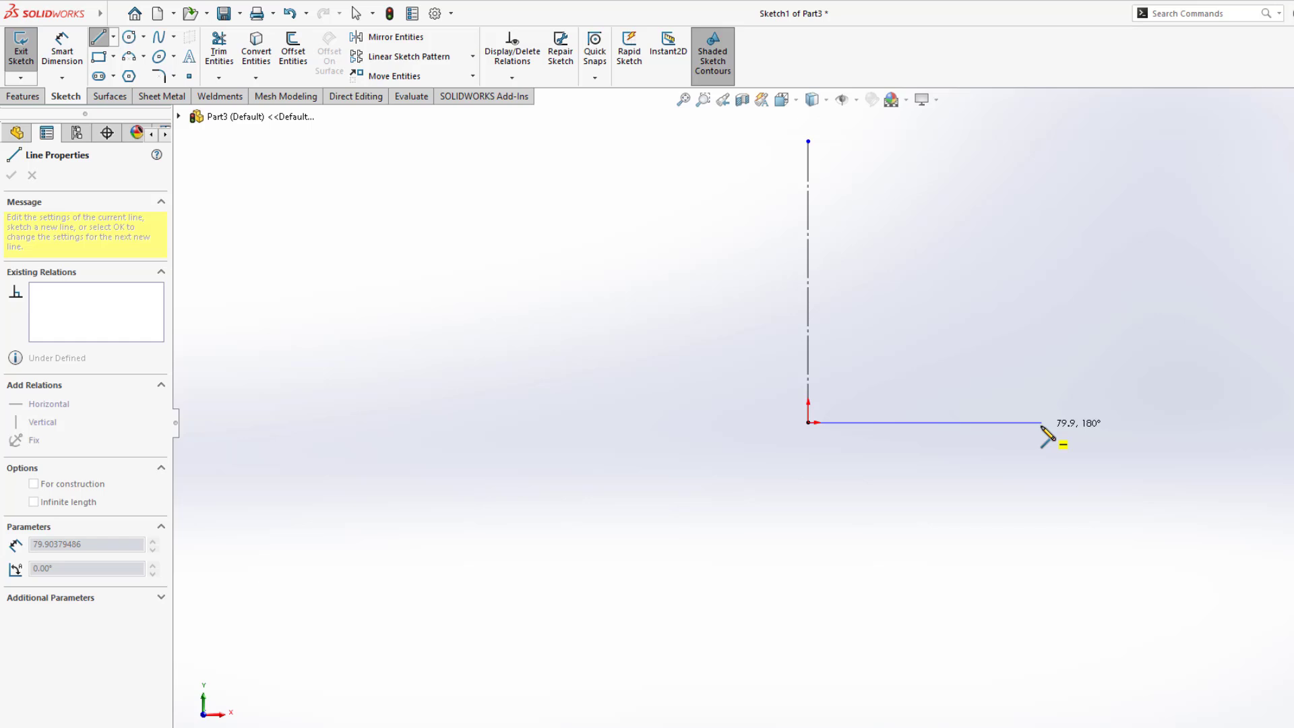
click(1042, 423)
click(1041, 393)
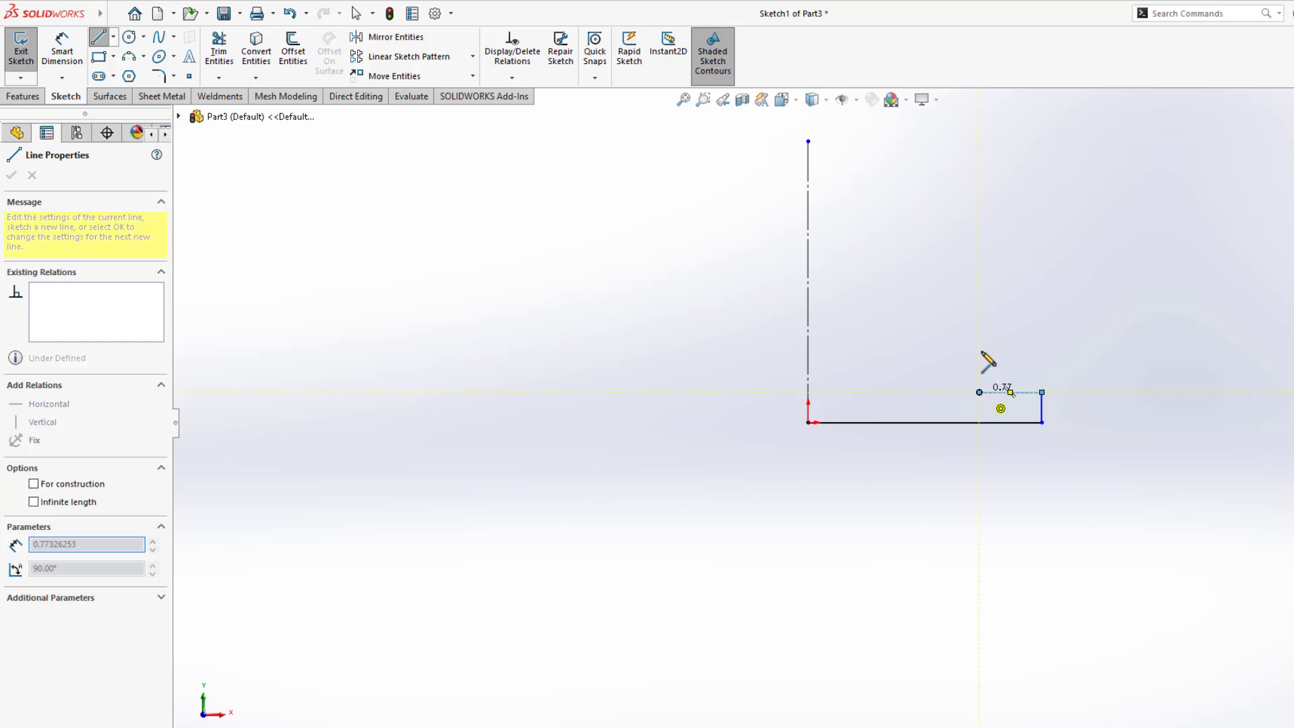
click(979, 220)
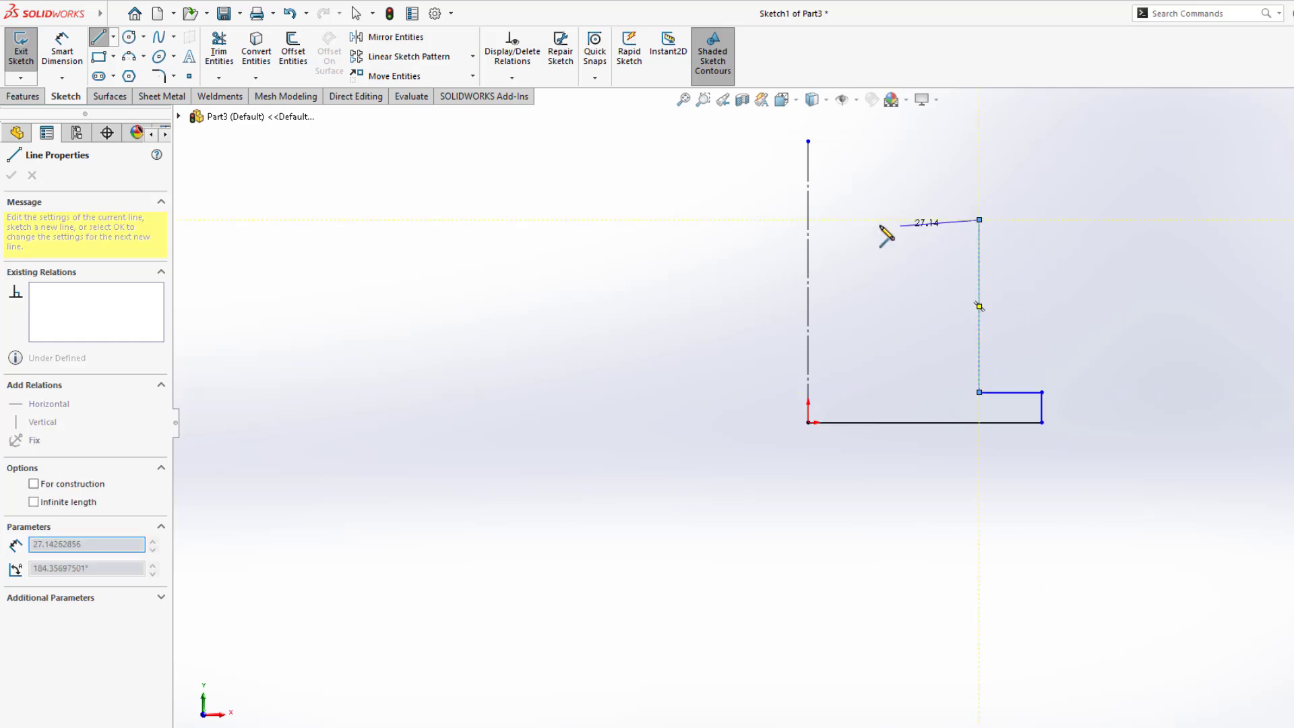
click(808, 219)
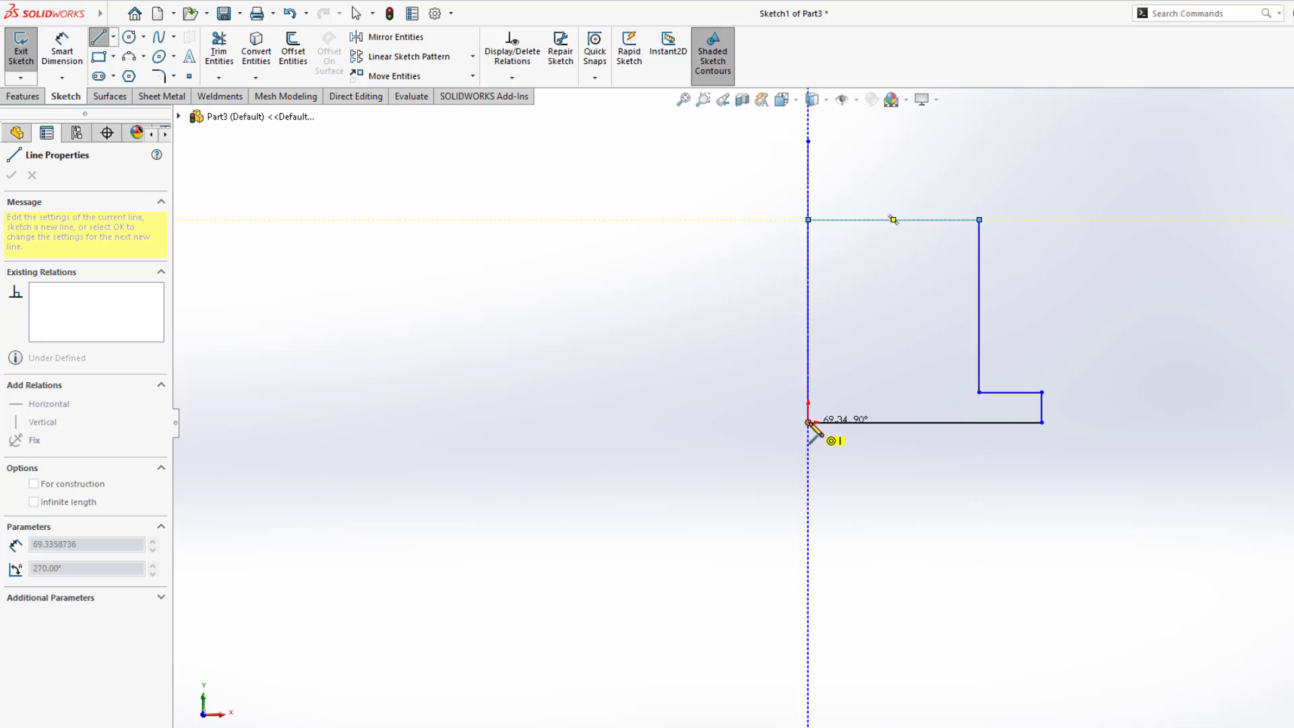
click(808, 423)
key(Escape)
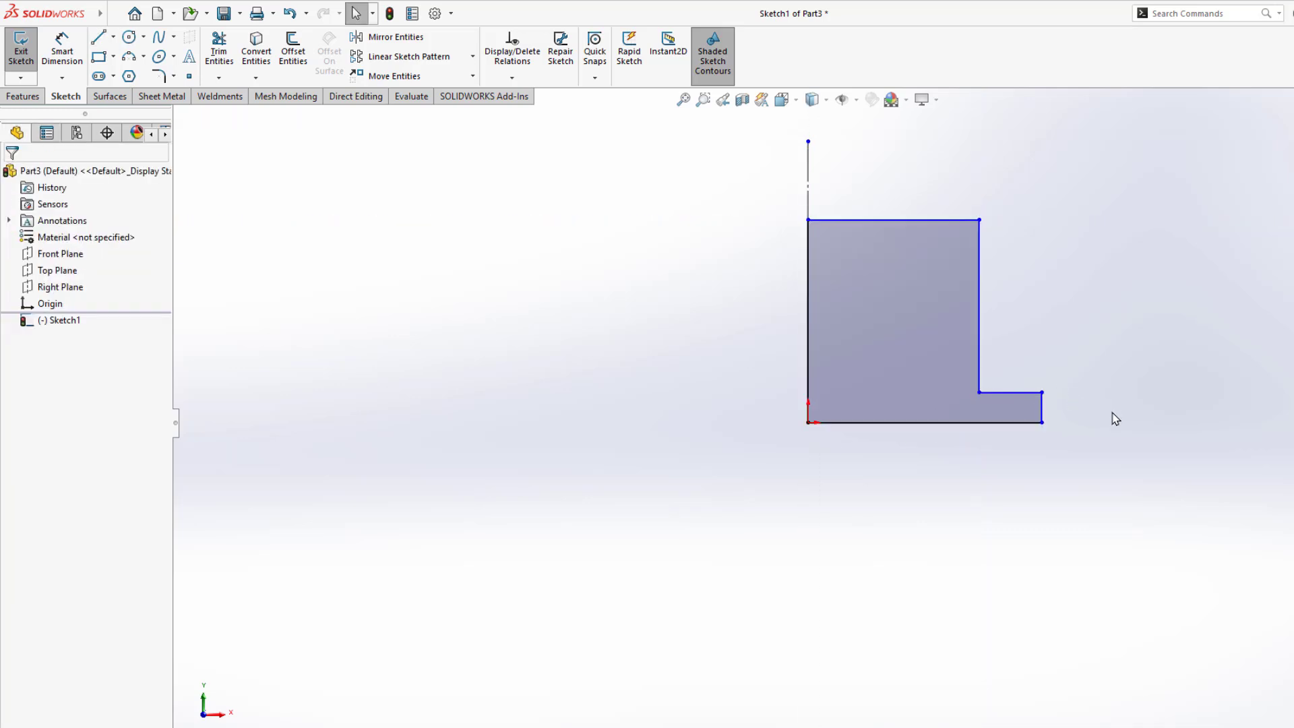
Dimension the flange's outer edge across the centerline as a 106 mm diameter.
scroll(846, 291, up, 2)
scroll(935, 299, down, 2)
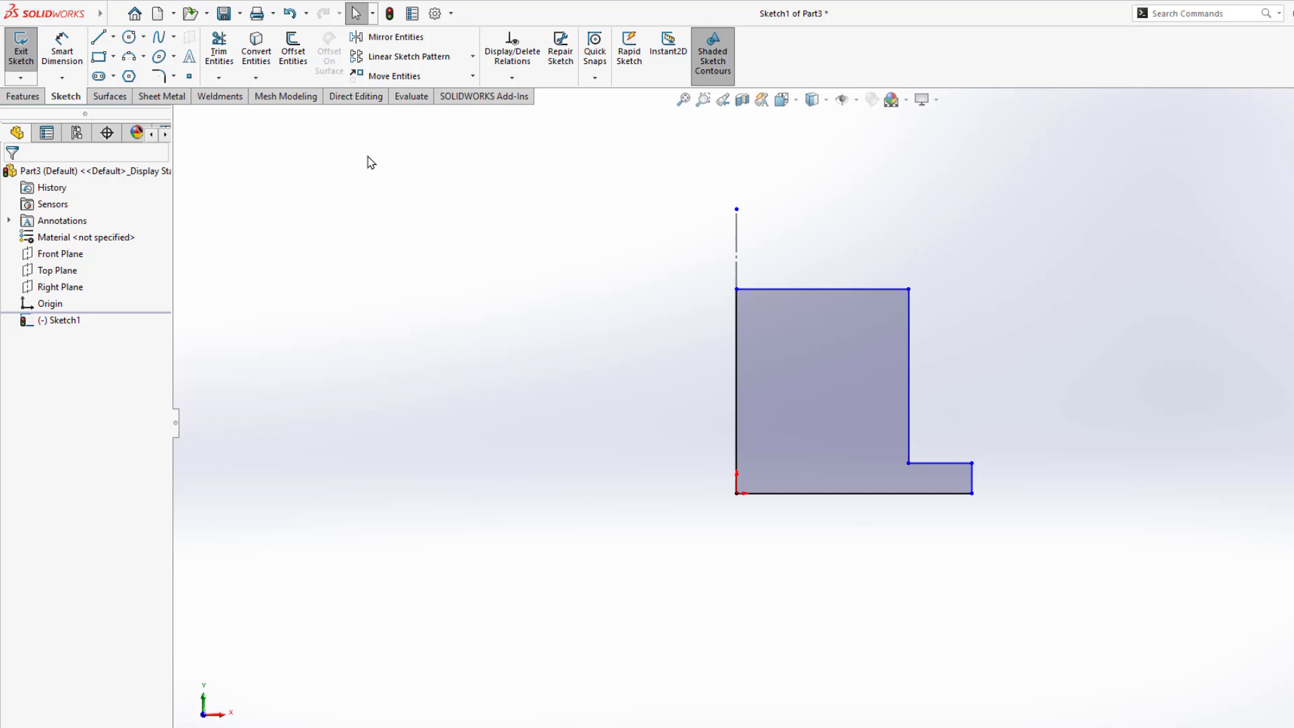
click(62, 50)
click(971, 492)
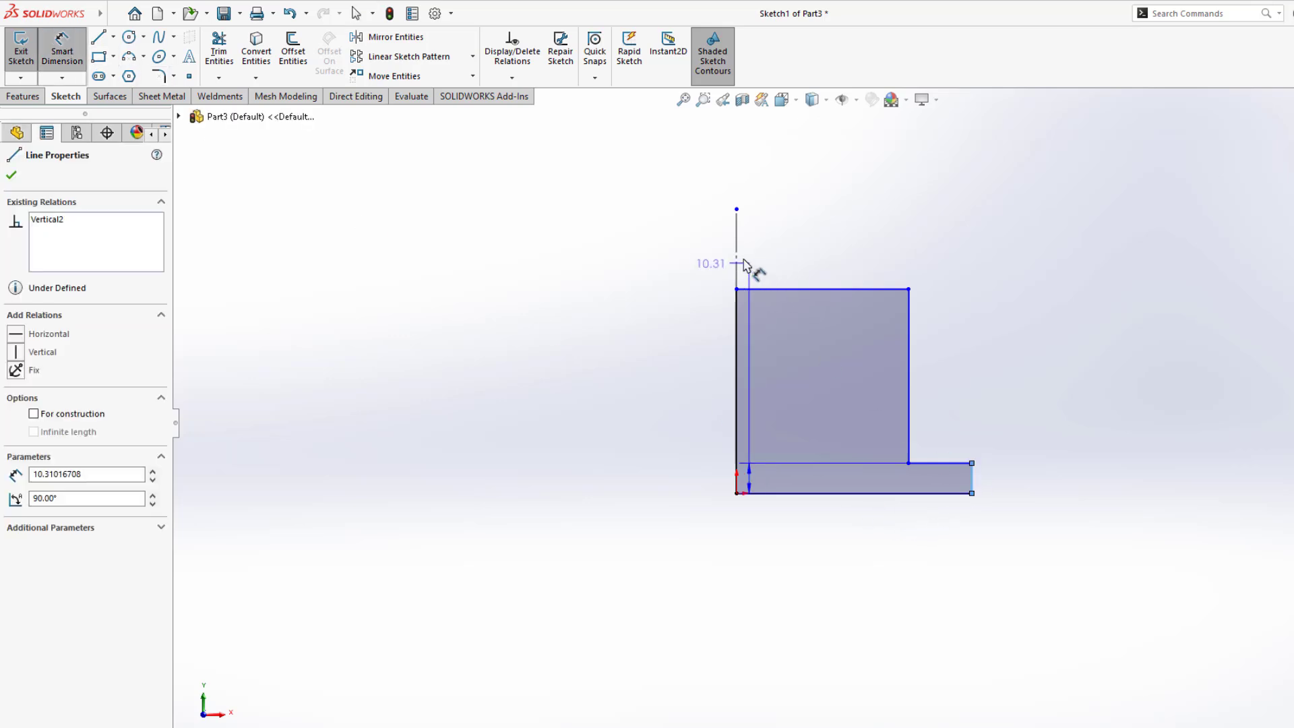
click(738, 265)
click(707, 539)
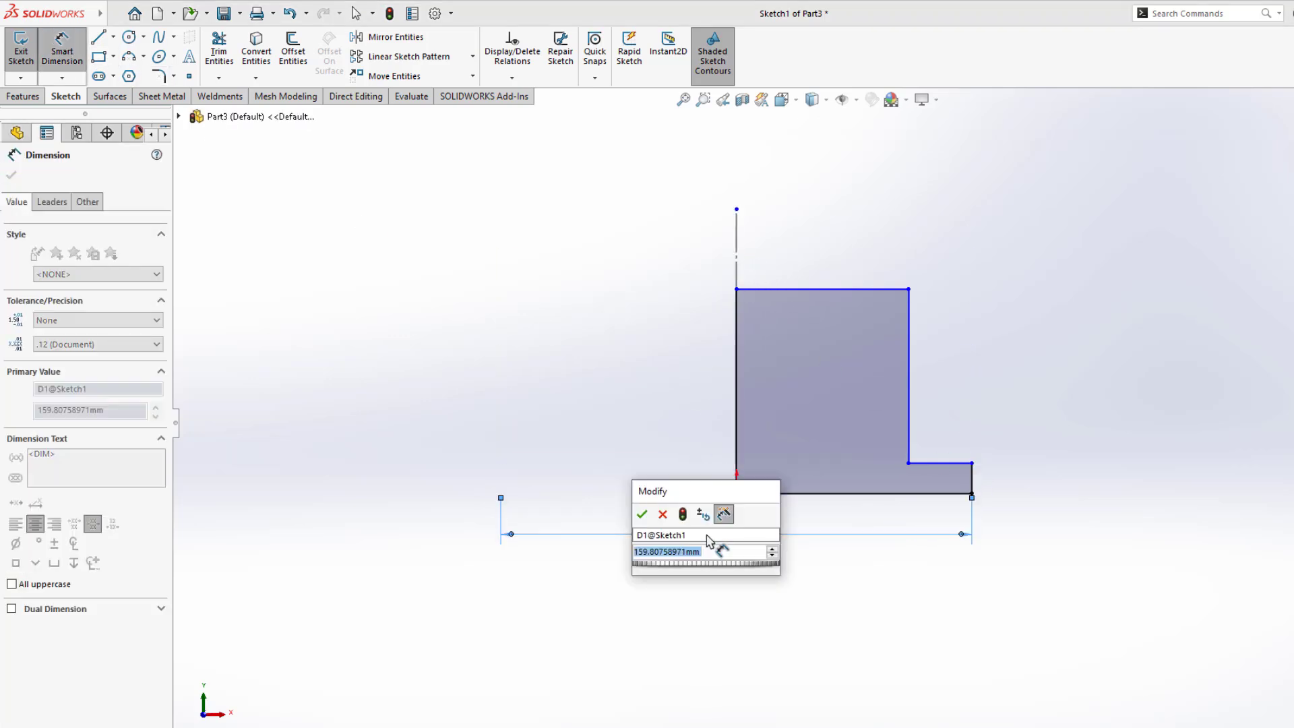
text(106)
key(Return)
click(1036, 341)
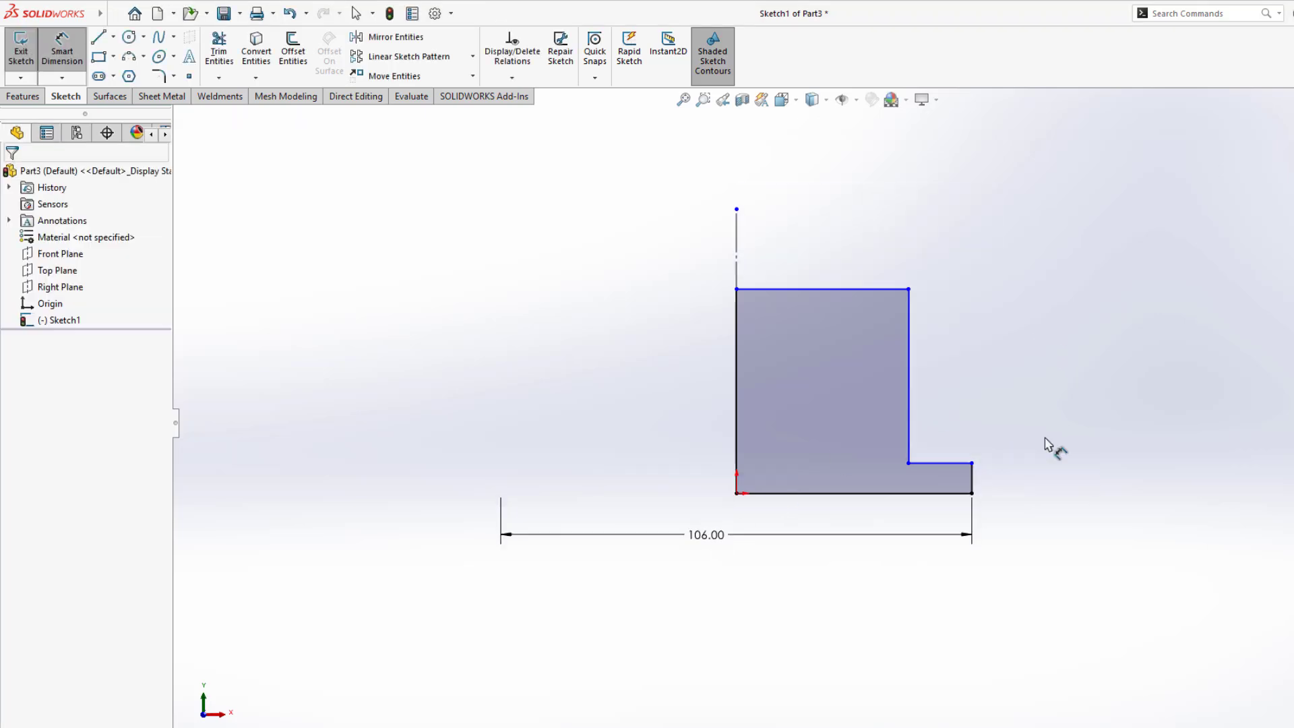
Dimension the flange's outer vertical edge to a thickness of 6 mm.
click(975, 482)
click(1006, 480)
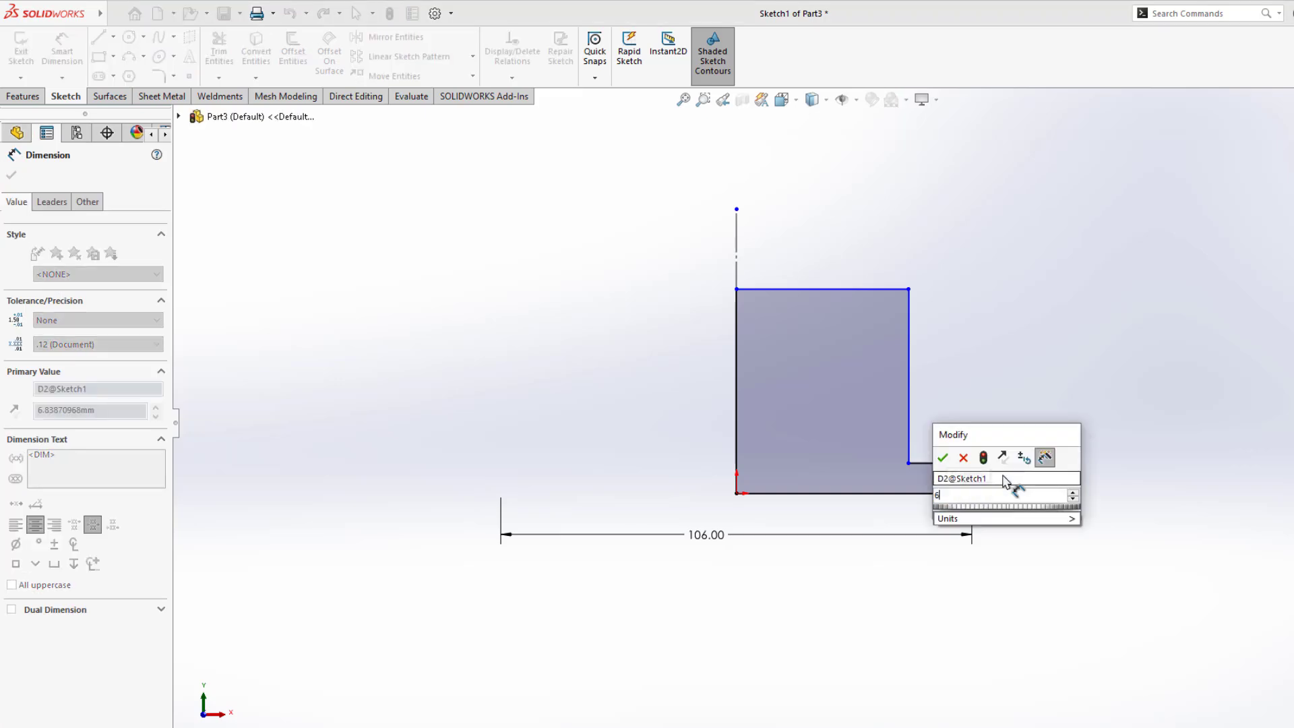
text(6)
key(Return)
click(1043, 370)
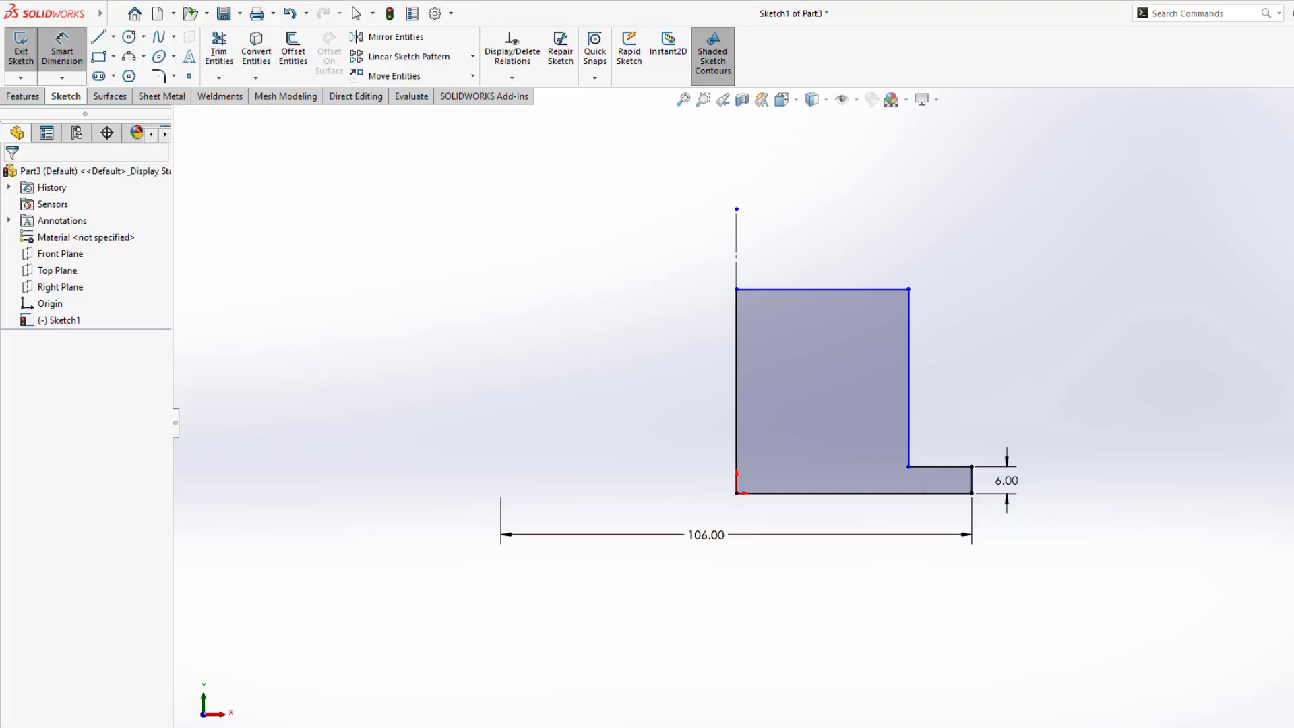
Check the hub diameter in the PDF drawing and dimension the hub's vertical edge across the centerline as 50 mm diameter.
click(704, 727)
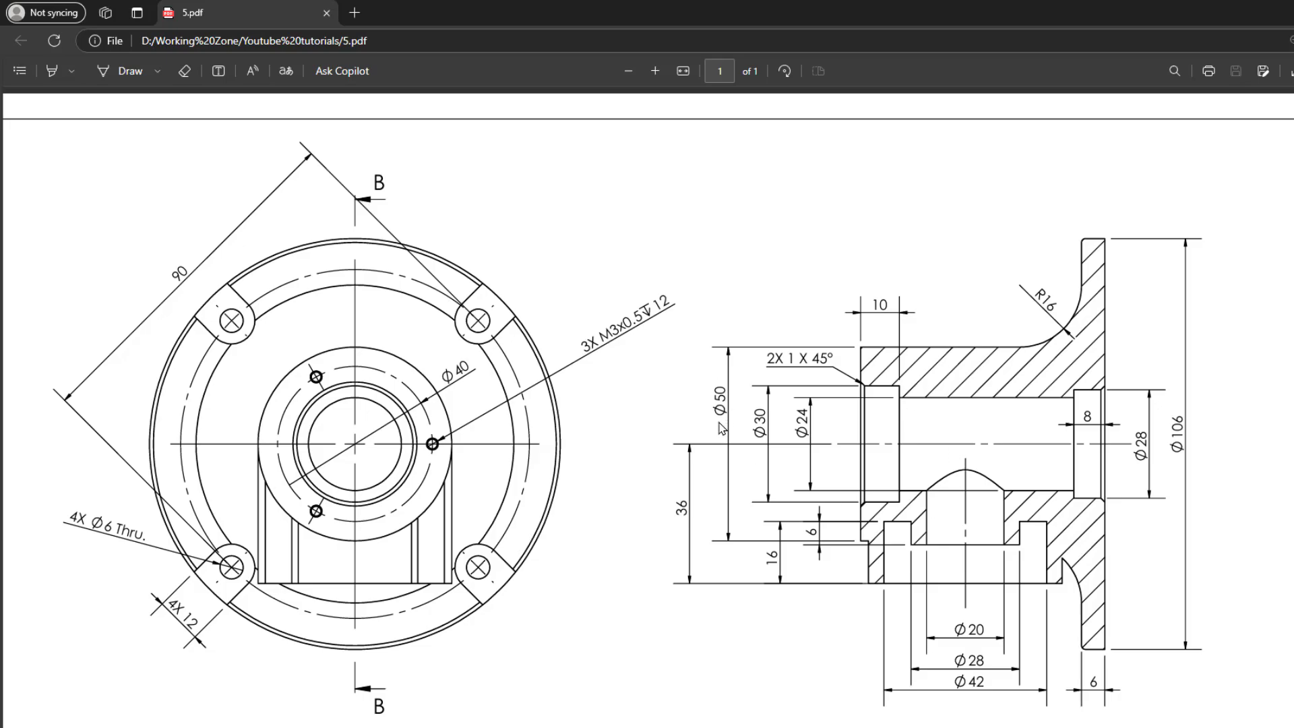
key(alt+Tab)
click(910, 367)
click(738, 280)
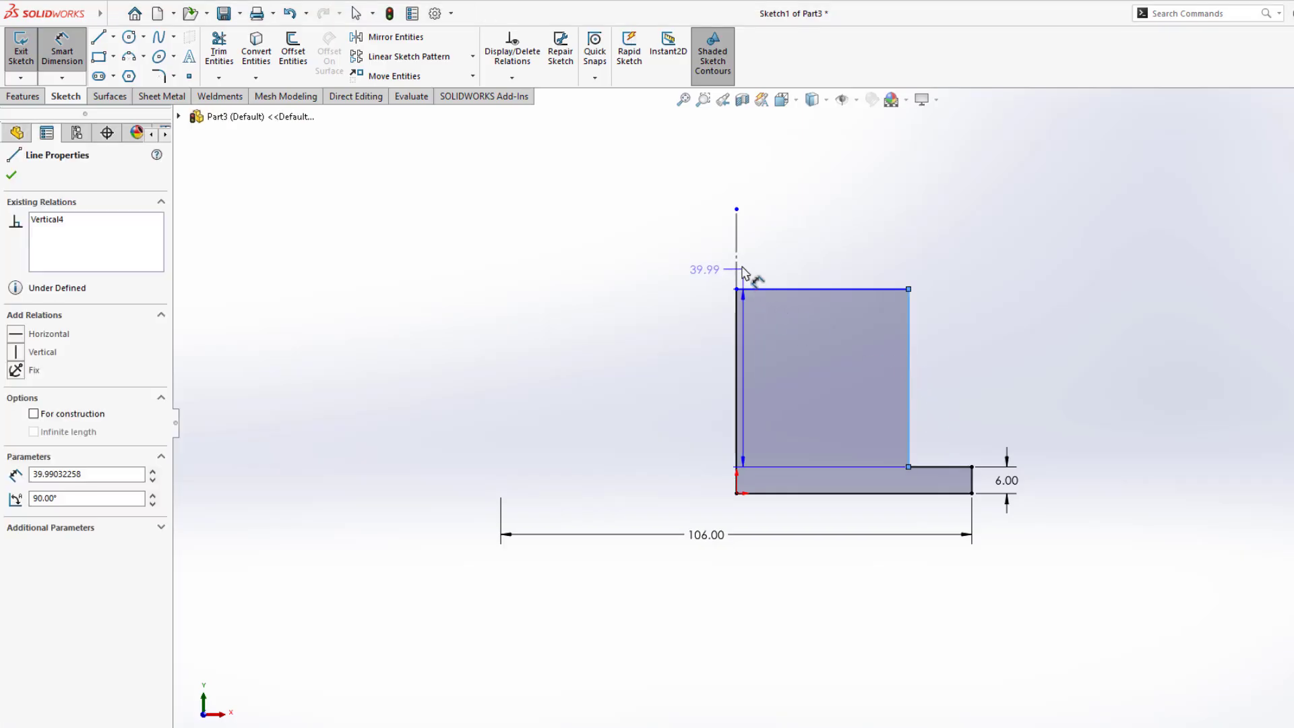
click(724, 196)
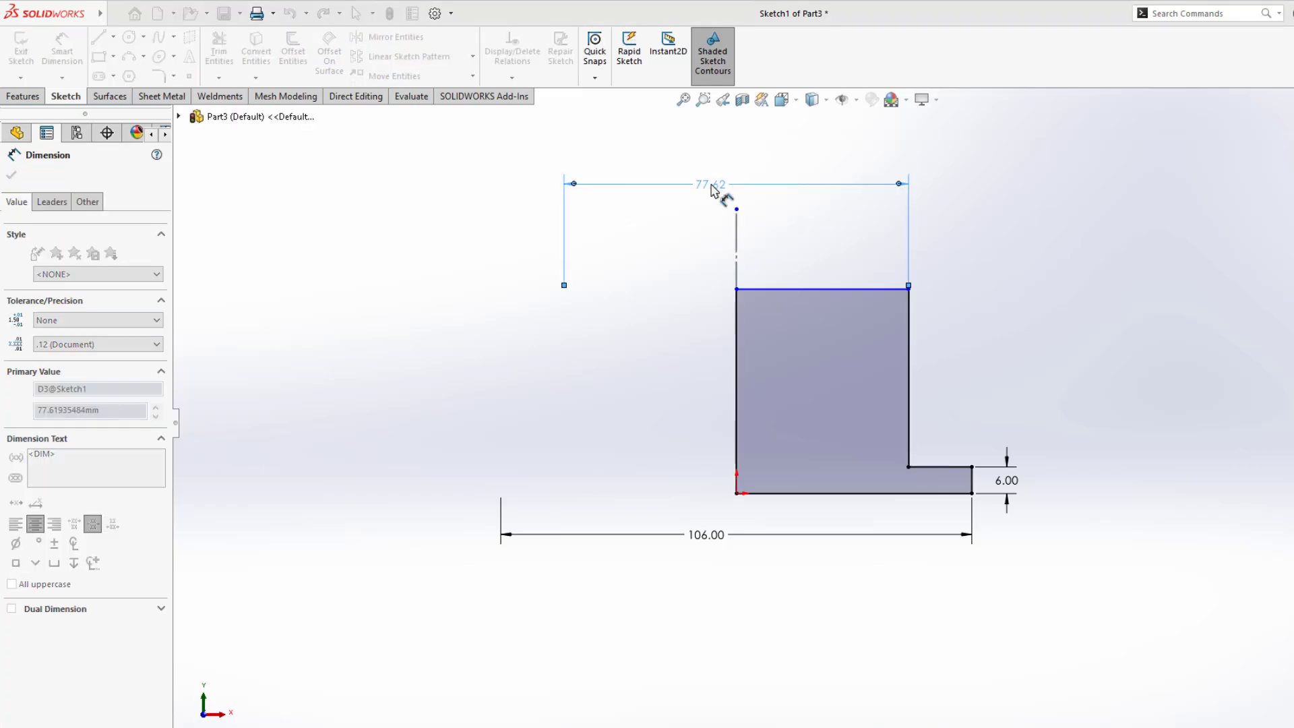
text(50)
key(Return)
Check the overall height in the PDF drawing and dimension the profile from its bottom edge to the hub's top as 63 mm.
key(alt+Tab)
scroll(708, 575, down, 5)
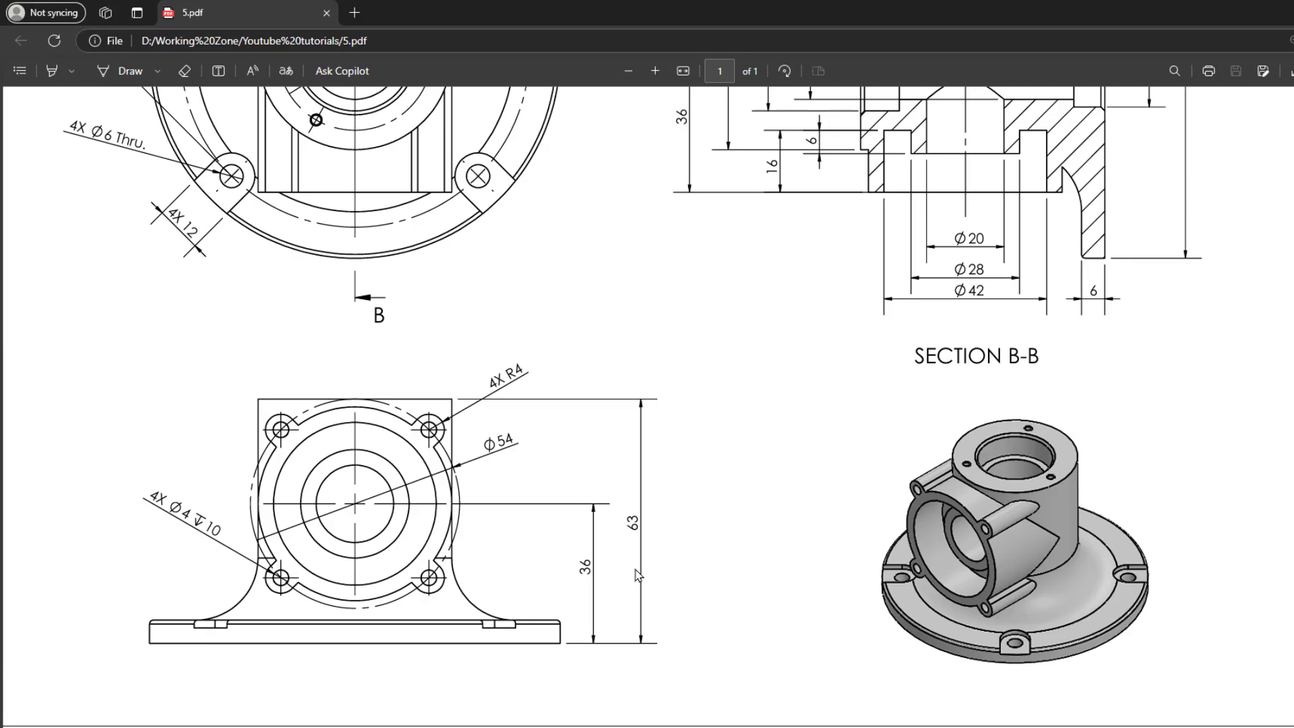
double_click(633, 523)
click(721, 590)
key(alt+Tab)
click(946, 493)
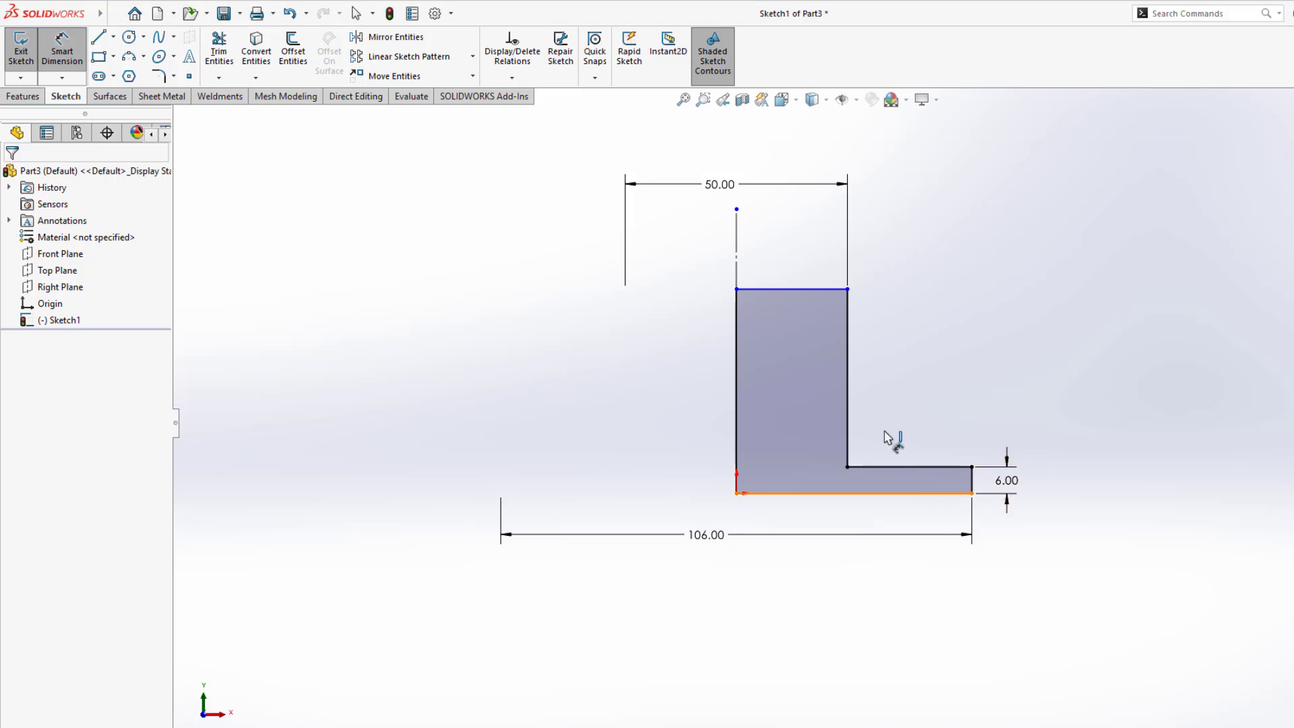
click(847, 289)
click(1099, 378)
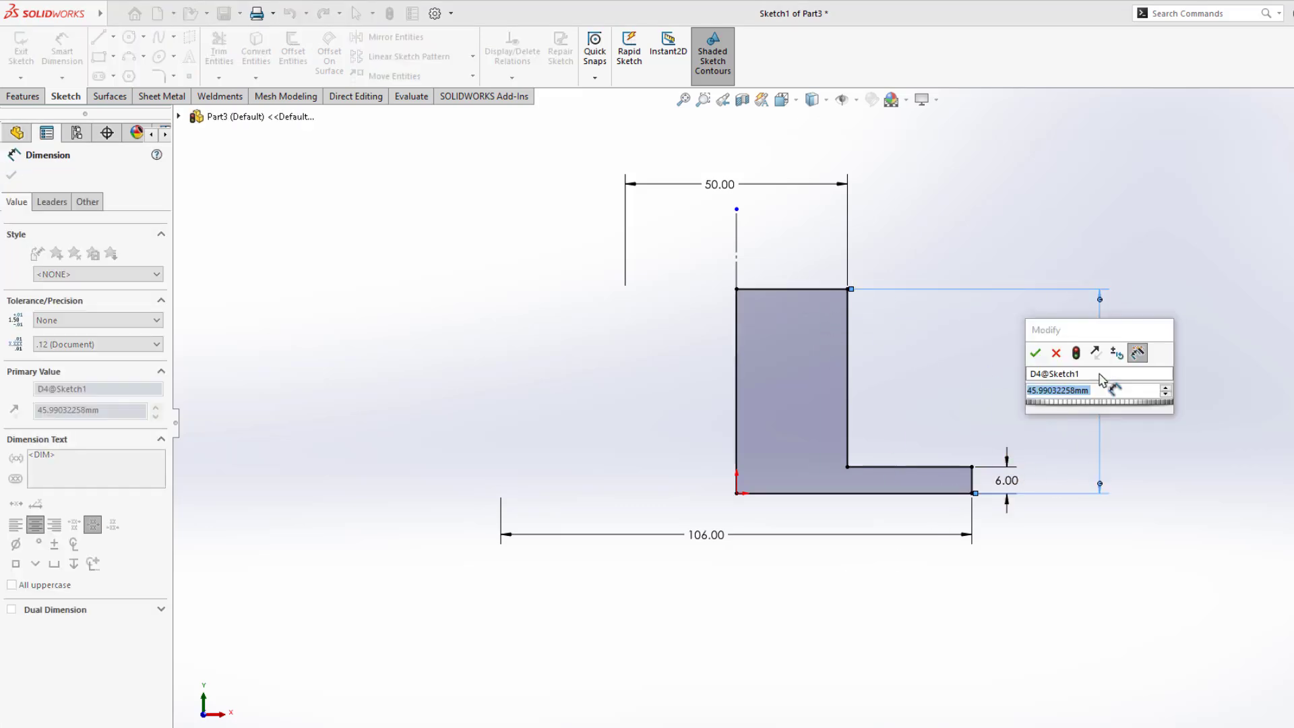
text(63)
key(Return)
click(970, 347)
scroll(970, 346, up, 3)
scroll(970, 347, down, 3)
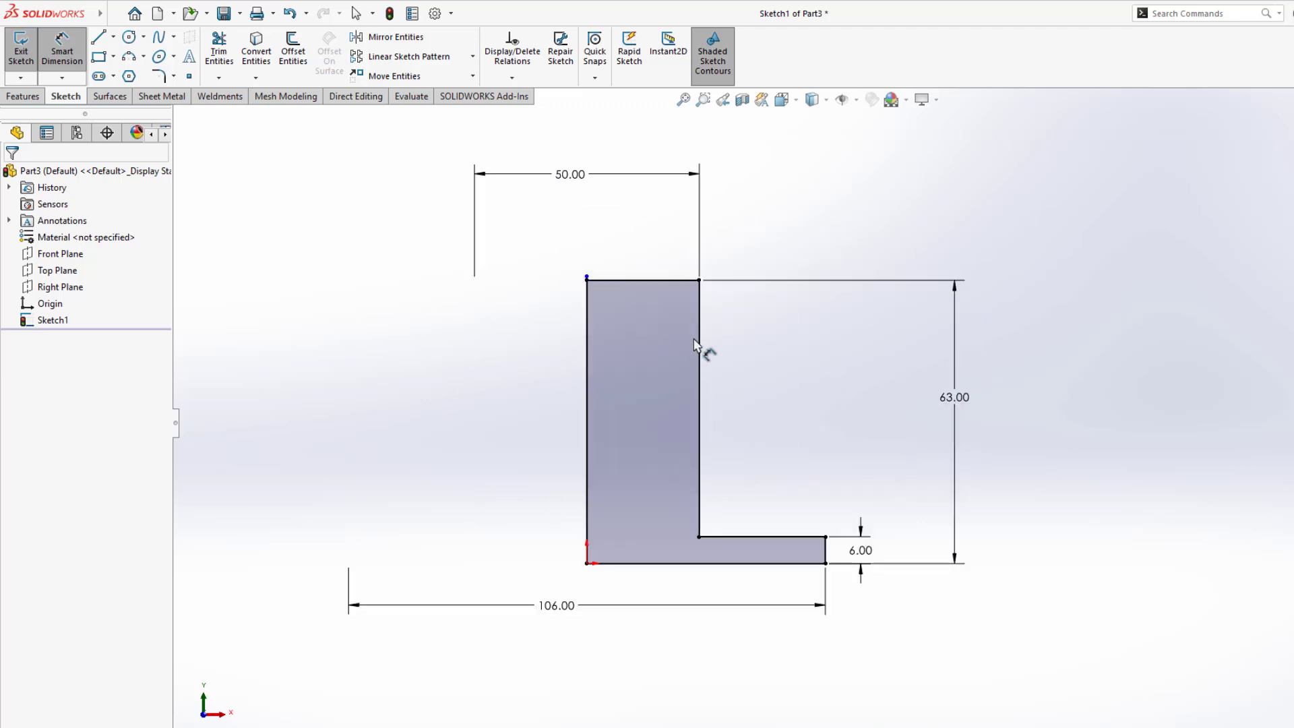
Extend the centerline's upper endpoint above the hub profile's top edge.
key(Escape)
drag(593, 282, 593, 241)
click(714, 436)
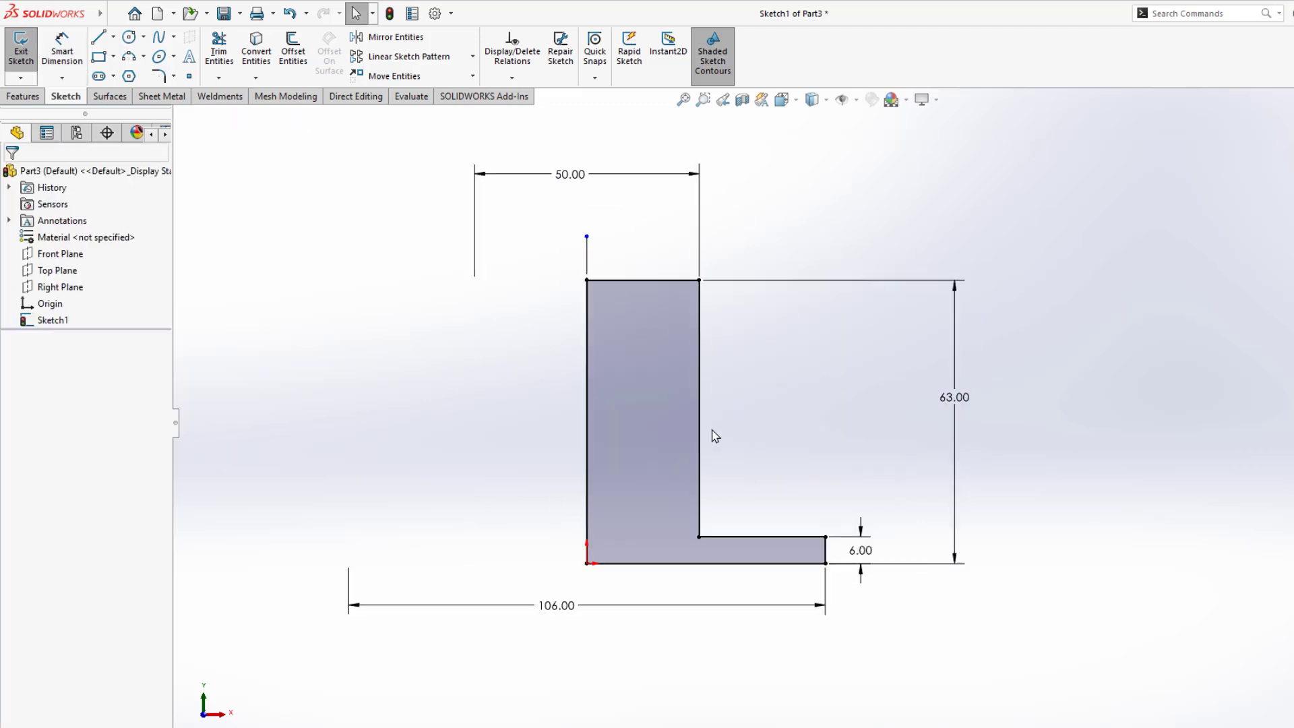
key(f)
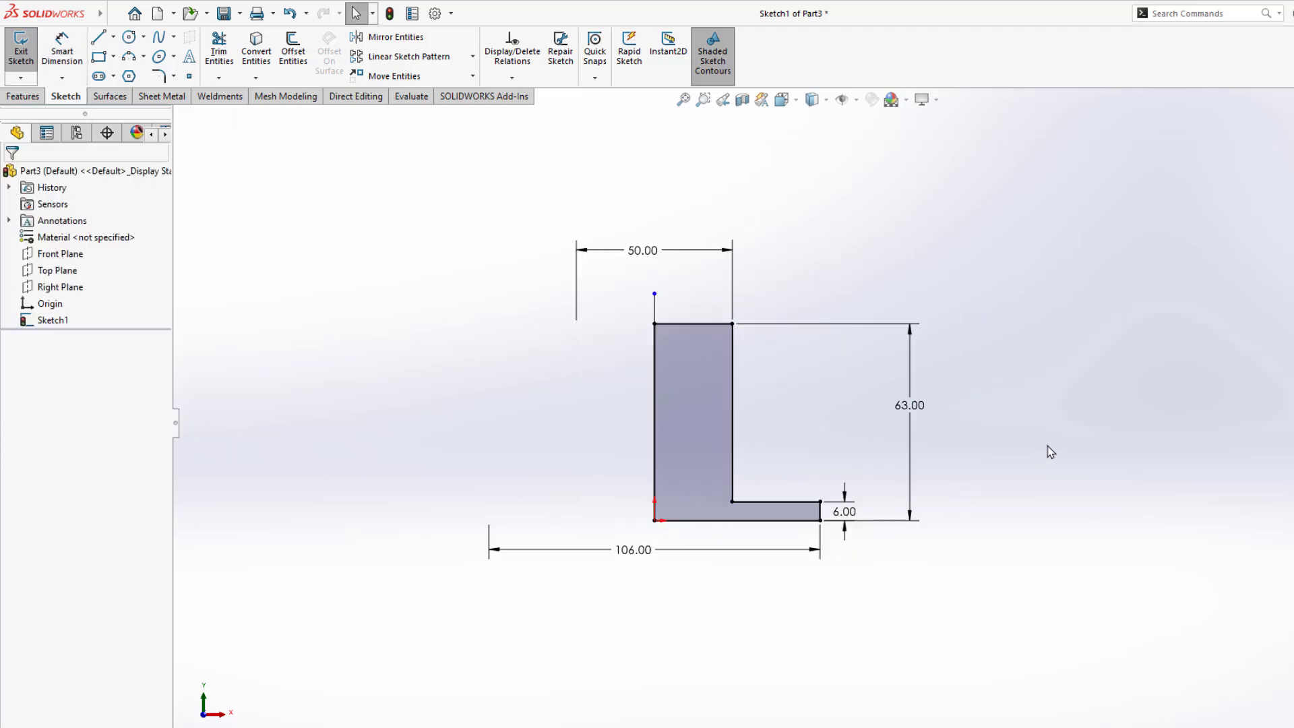
key(f)
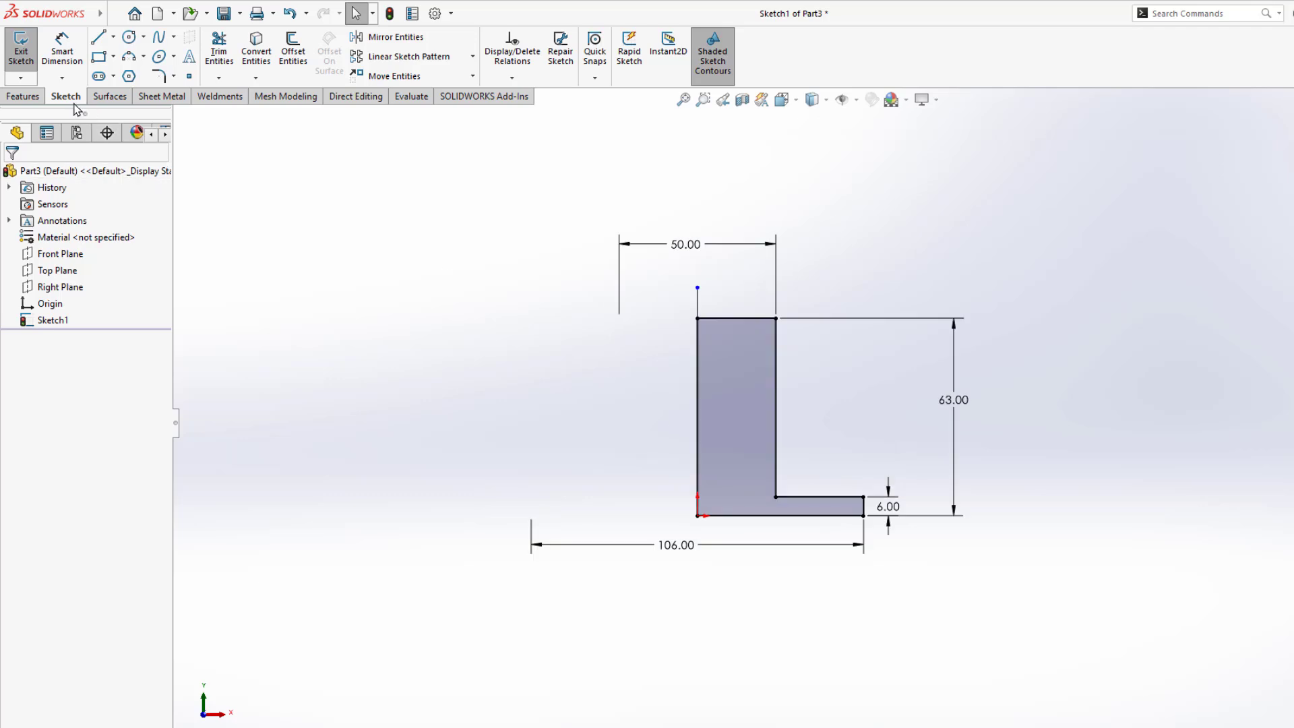
Revolve the half-profile 360 degrees about the centerline into a solid flange and hub.
click(23, 96)
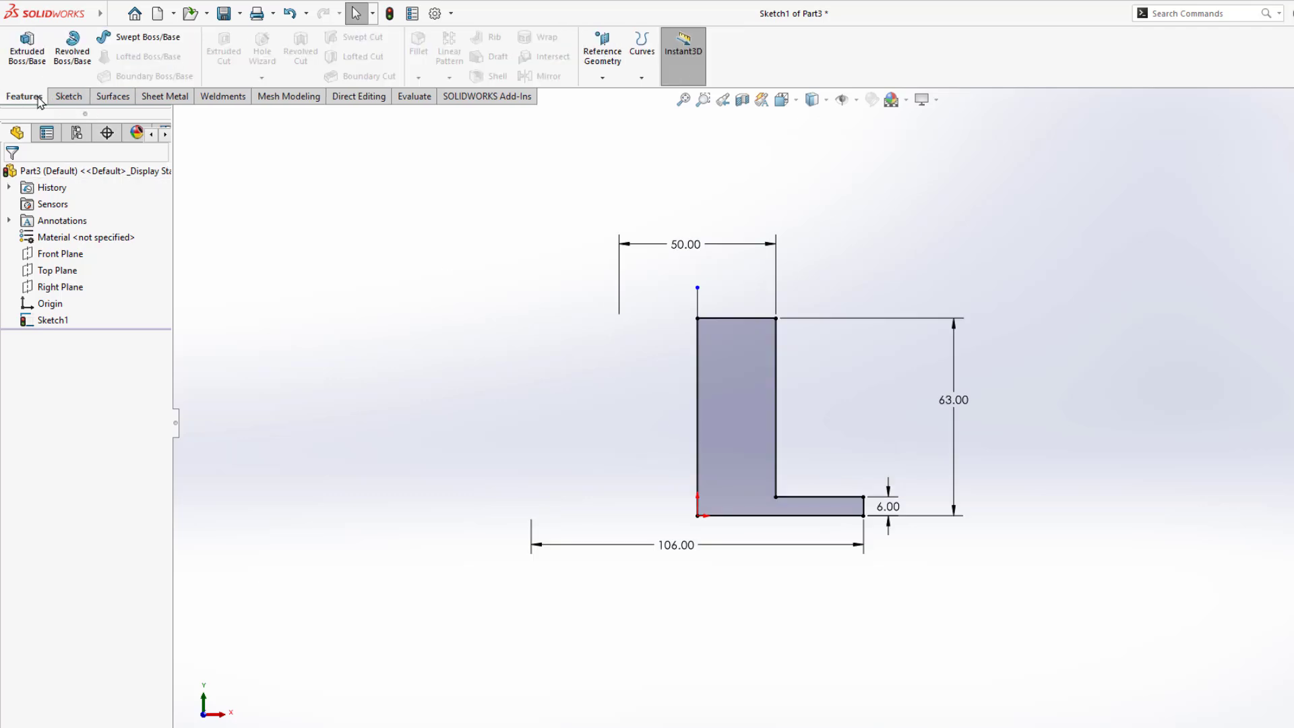
click(73, 50)
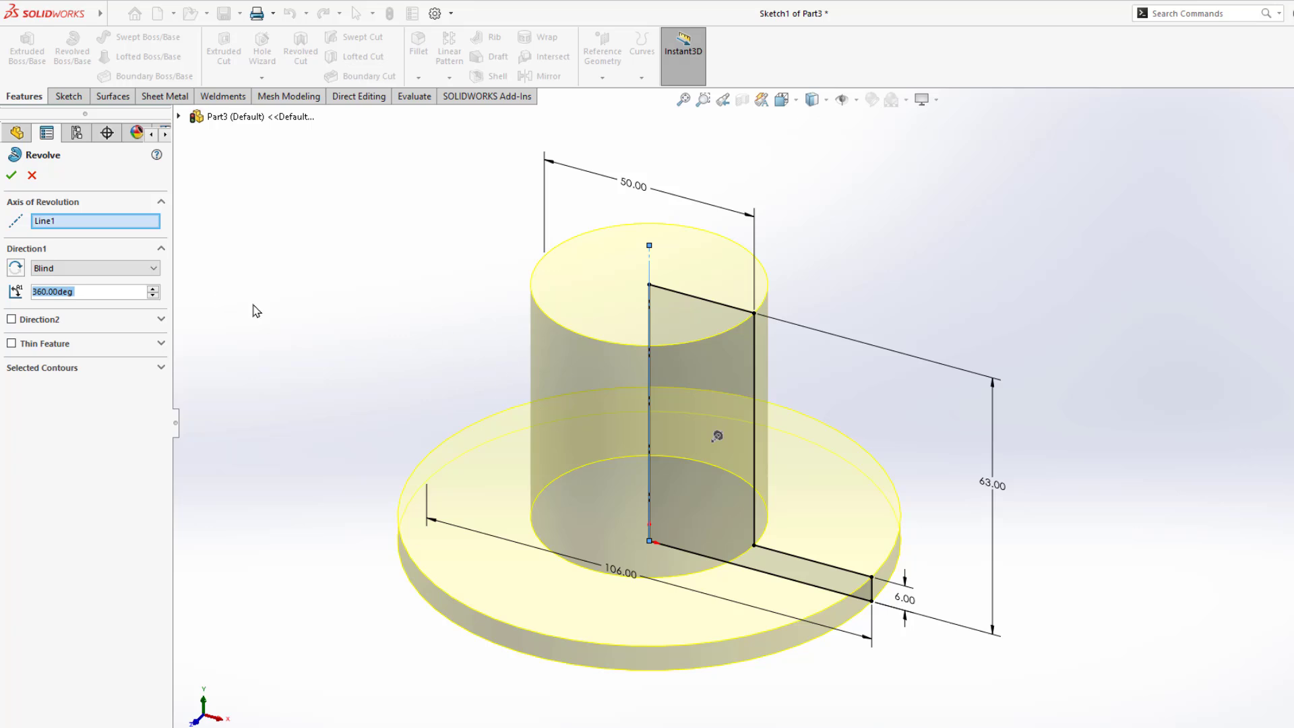
click(10, 175)
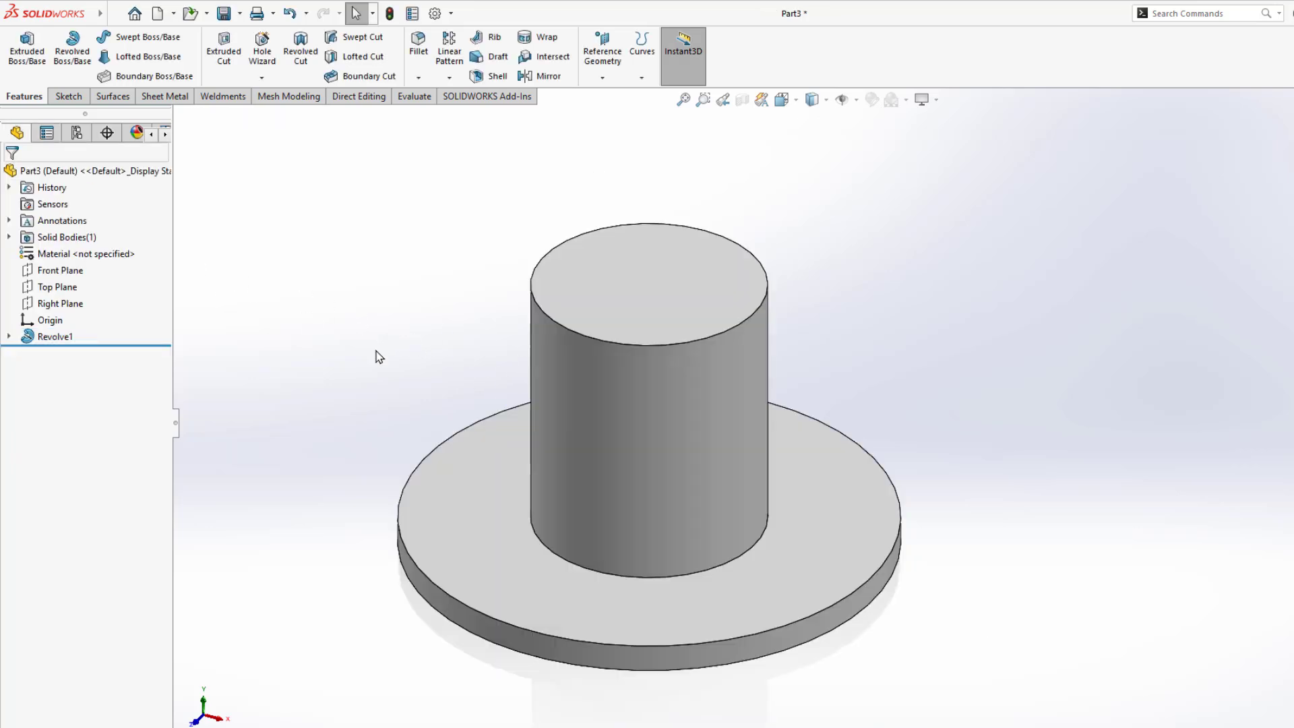
Check the fillet radius in the PDF drawing and fillet the edge between hub and flange with a 16 mm radius.
mouse_move(375, 355)
middle_down()
mouse_move(585, 476)
mouse_move(681, 448)
mouse_move(725, 463)
middle_up()
key(alt+Tab)
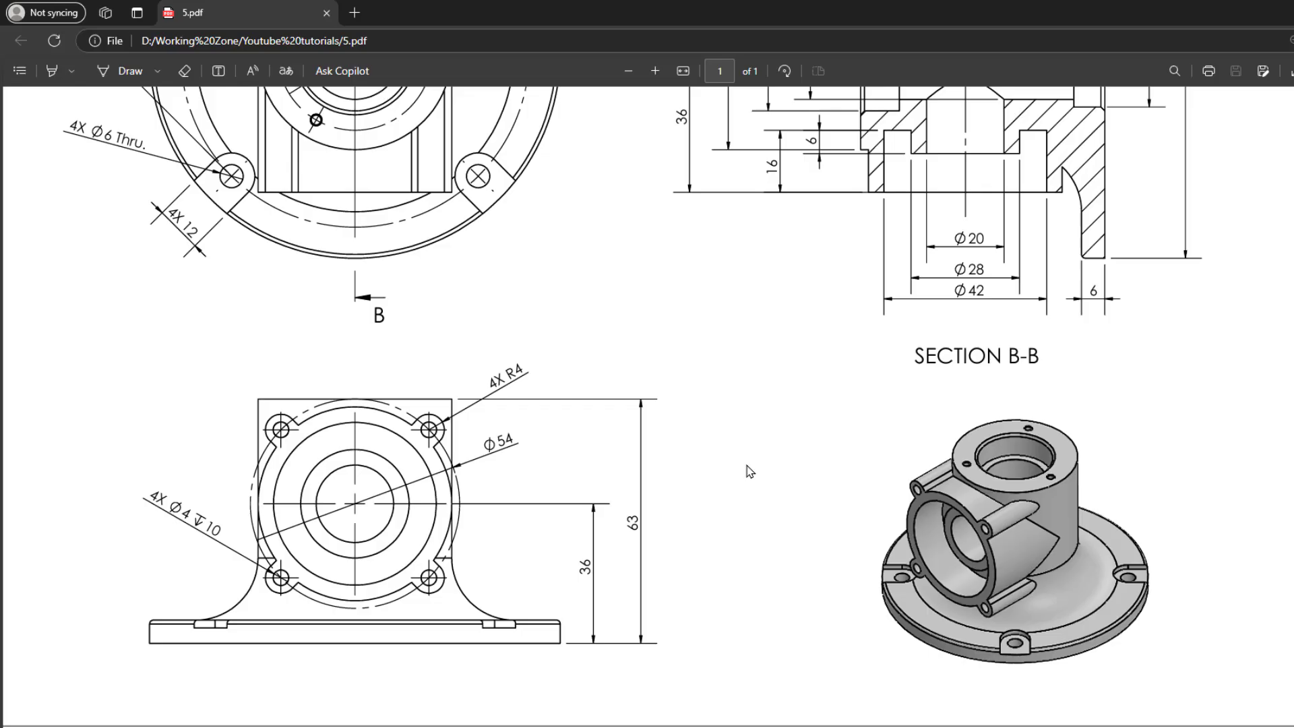
scroll(1005, 414, up, 4)
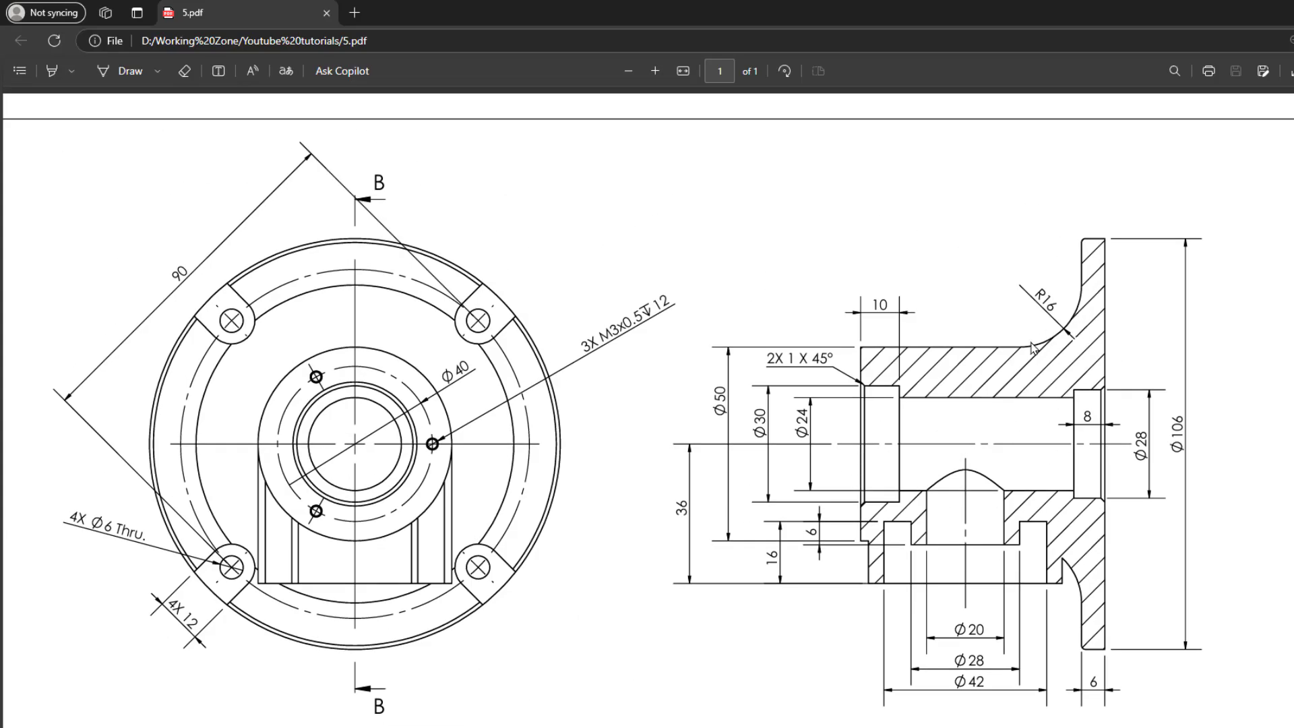
double_click(1059, 314)
click(982, 330)
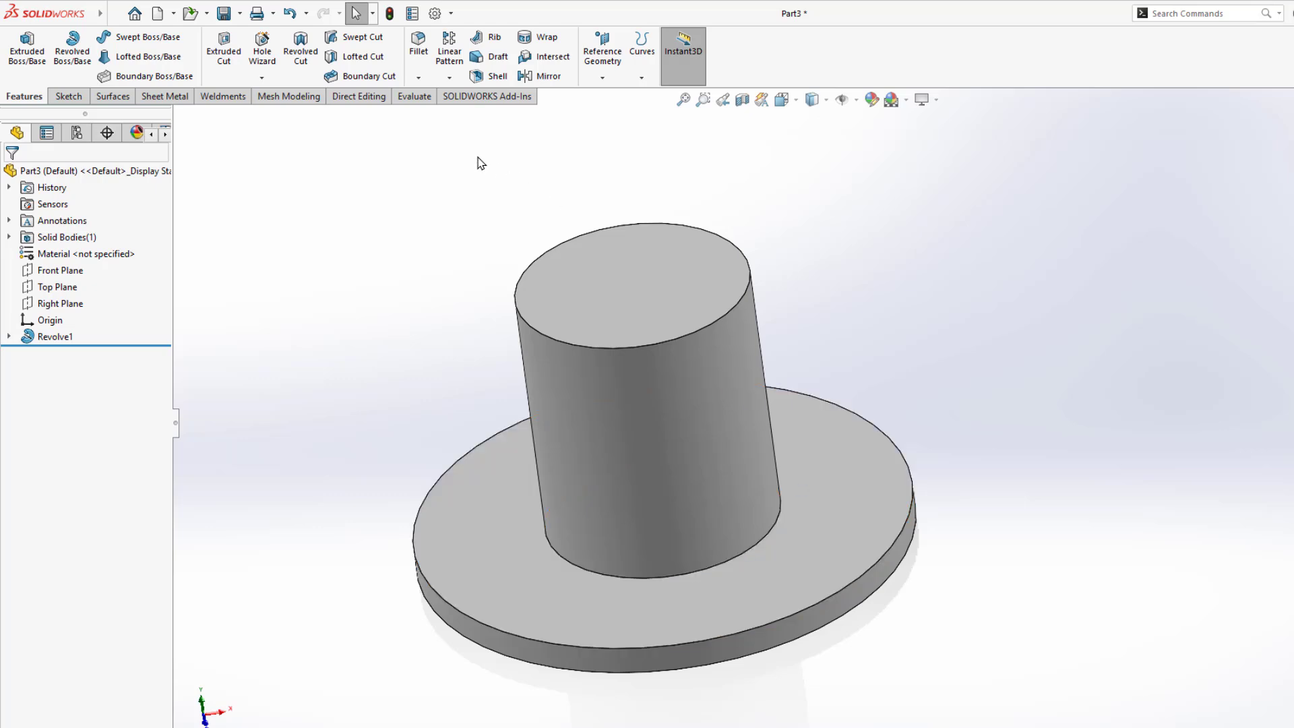
click(418, 77)
click(438, 86)
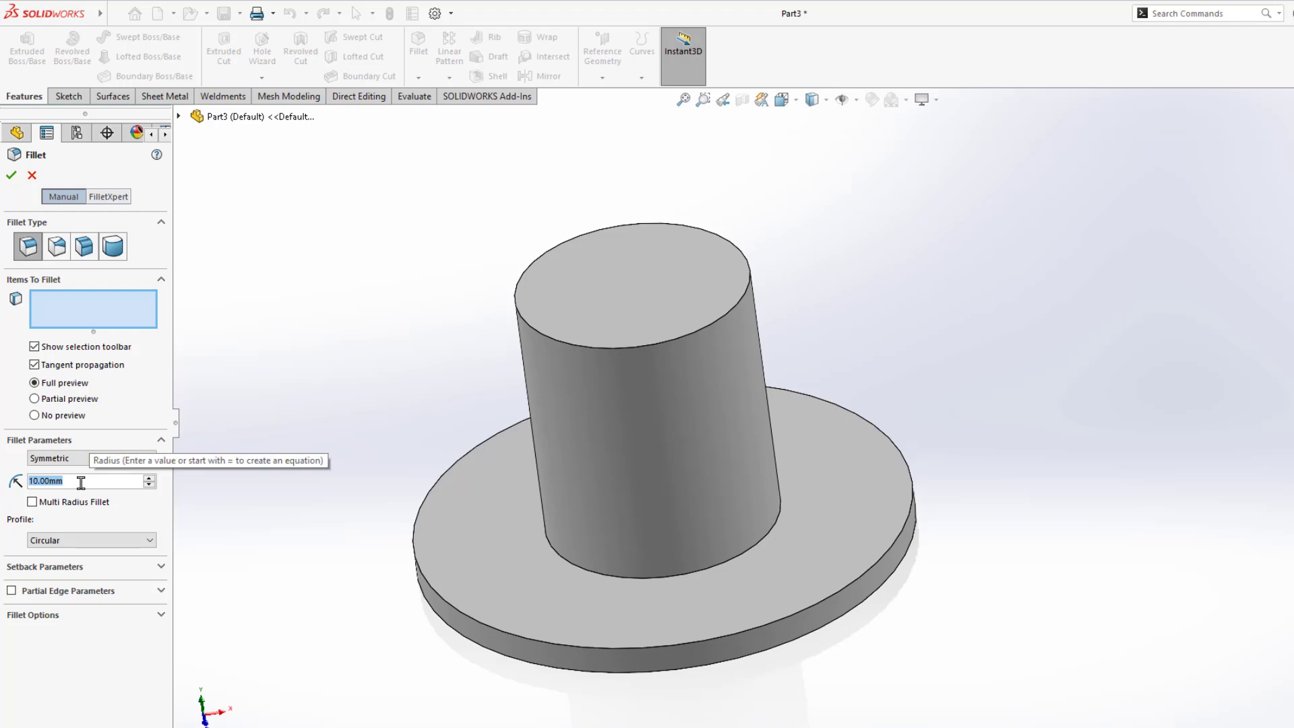
text(16)
key(Return)
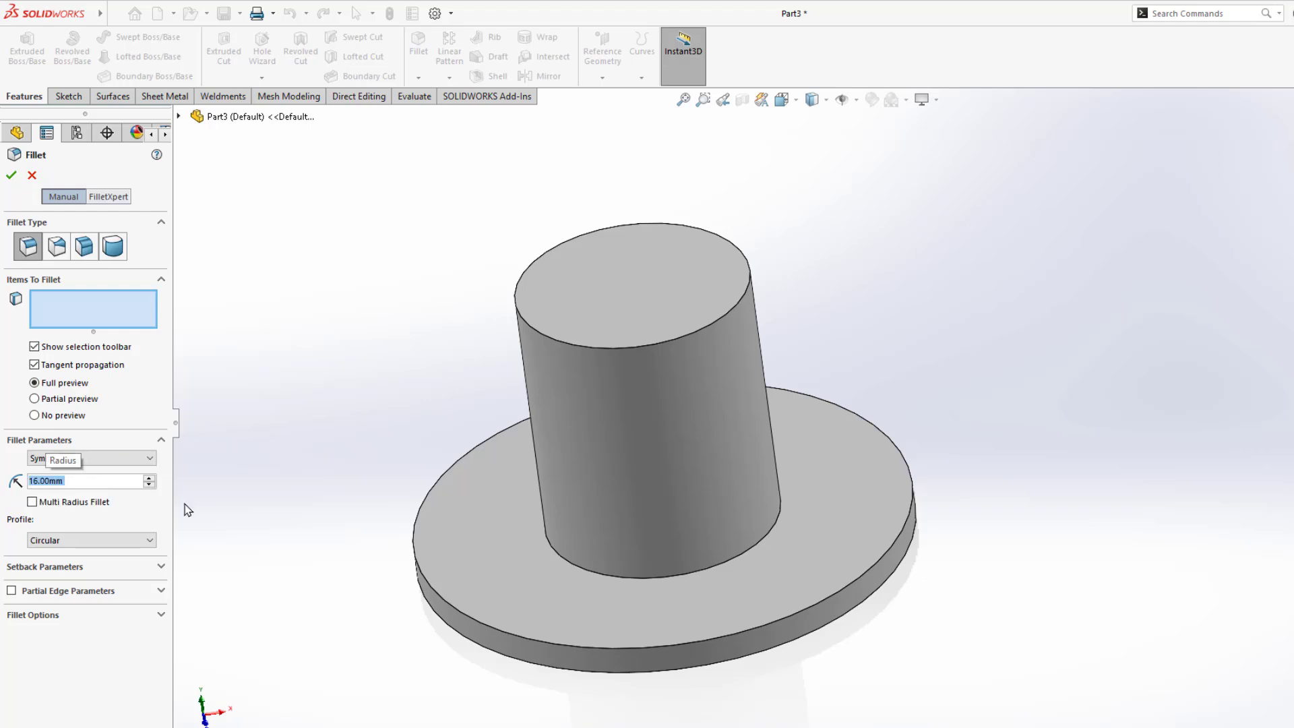
click(771, 531)
click(15, 178)
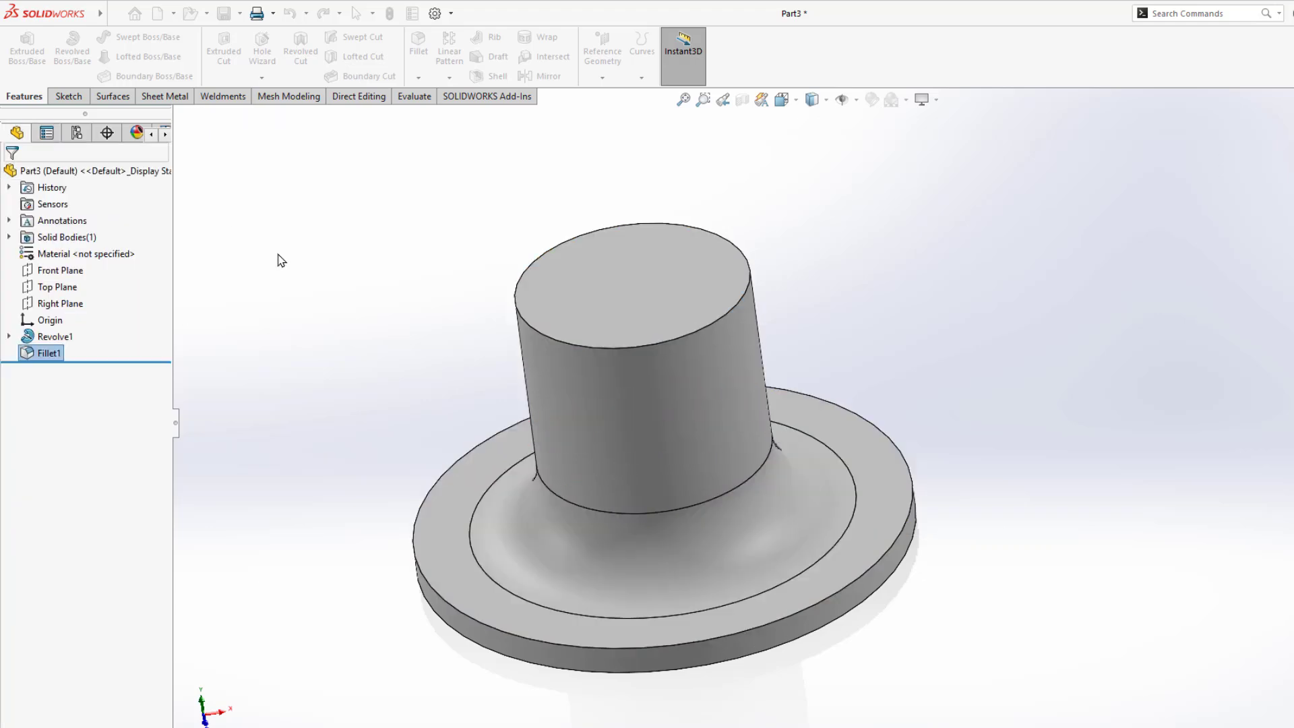
Study the side boss in the views of the PDF drawing and start a new sketch on the Front Plane.
middle_drag(390, 430, 508, 292)
key(alt+Tab)
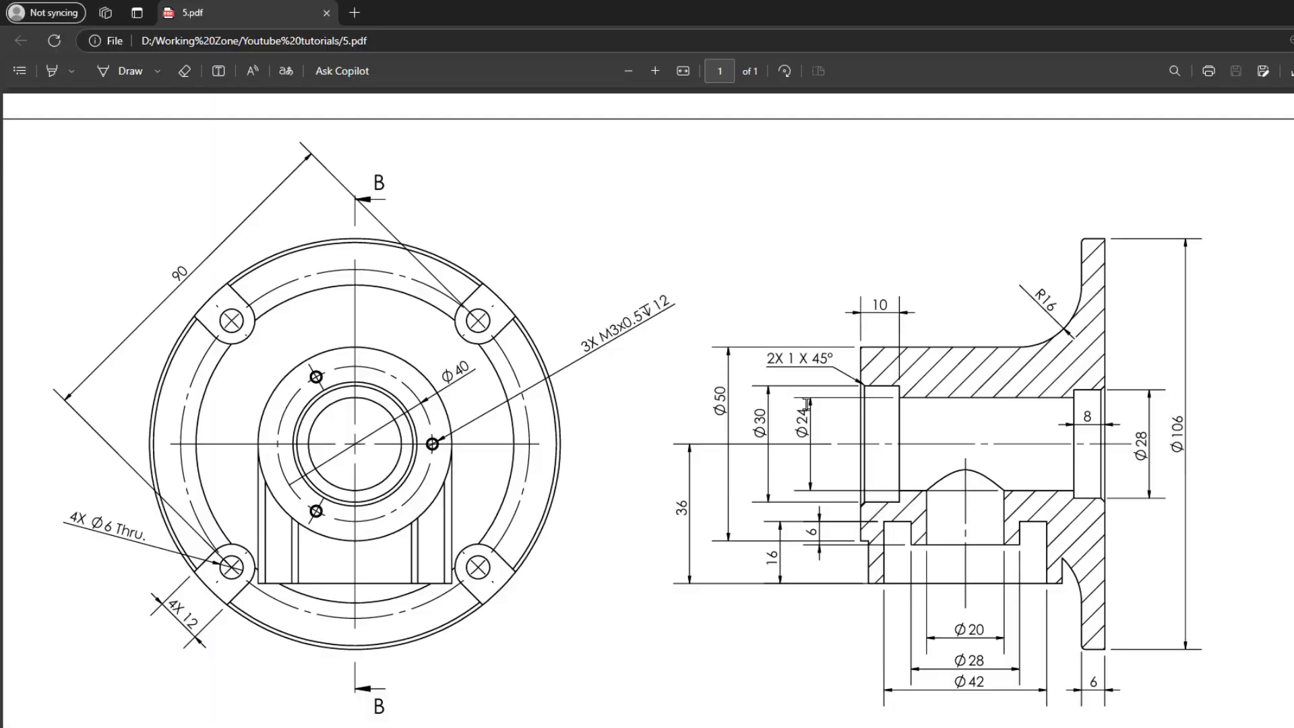
scroll(841, 429, down, 5)
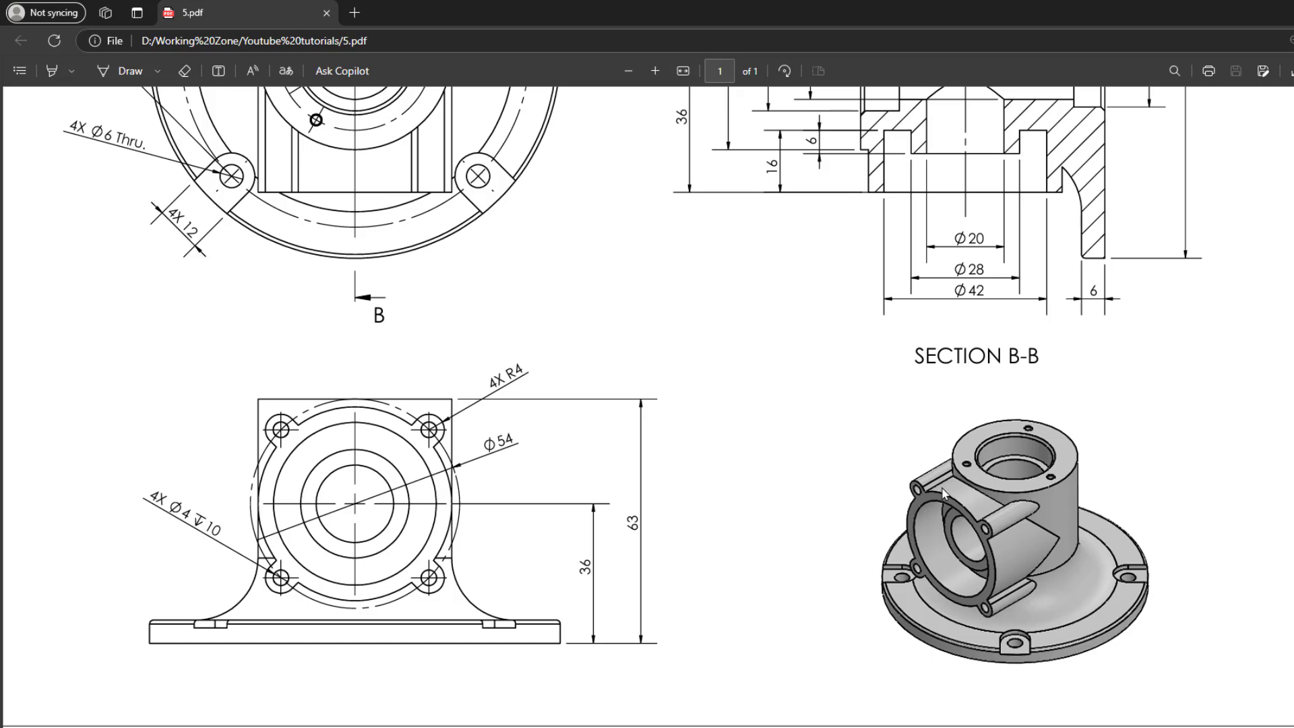
scroll(653, 527, up, 3)
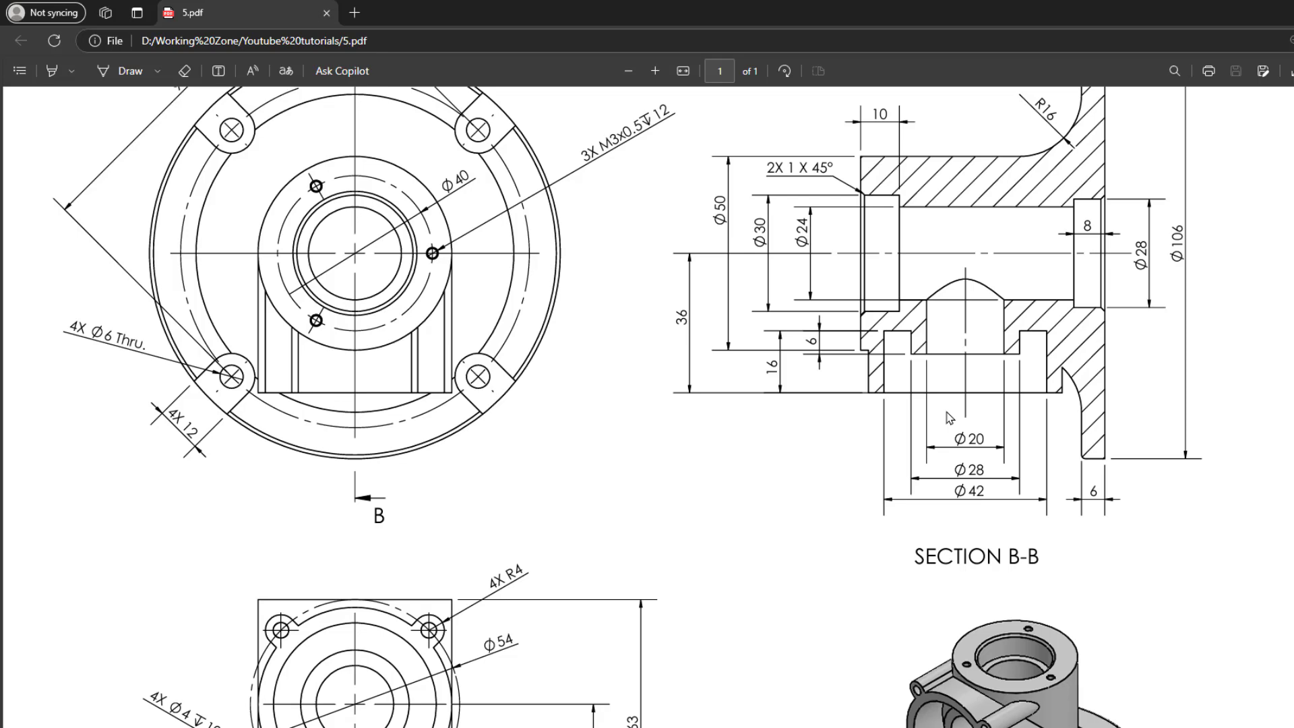
scroll(949, 417, down, 3)
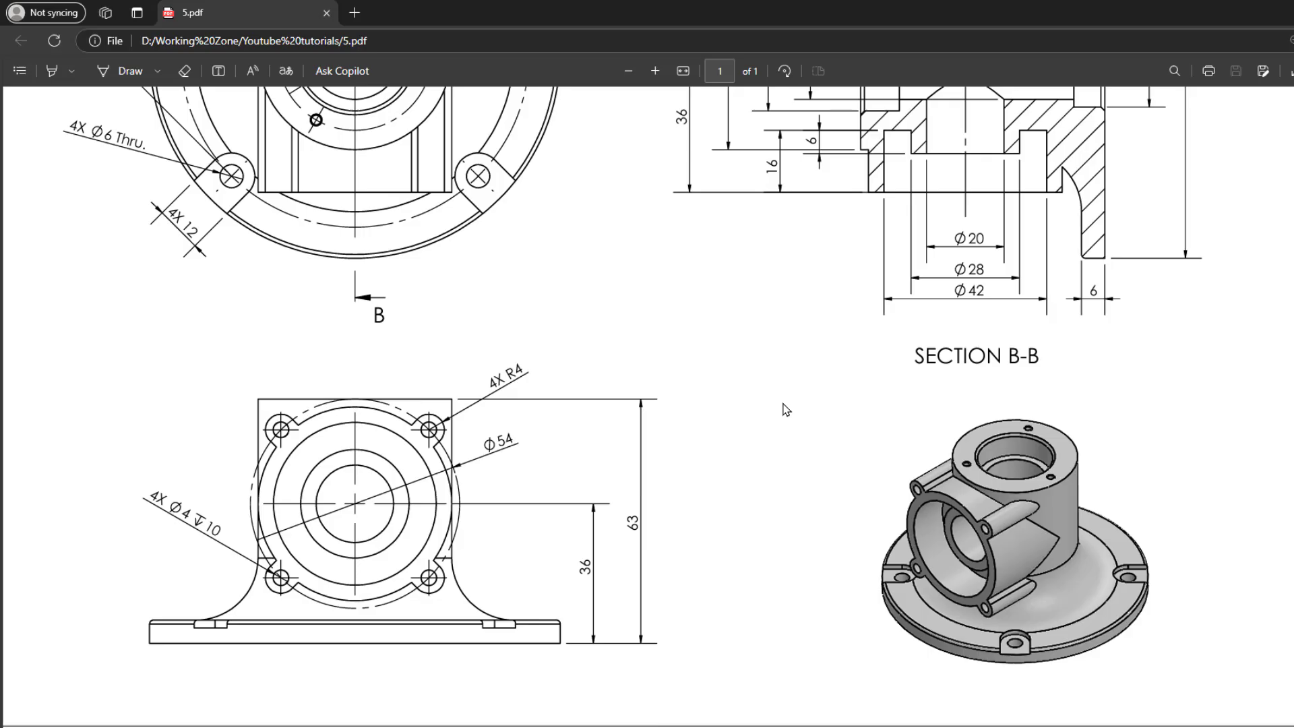
key(alt+Tab)
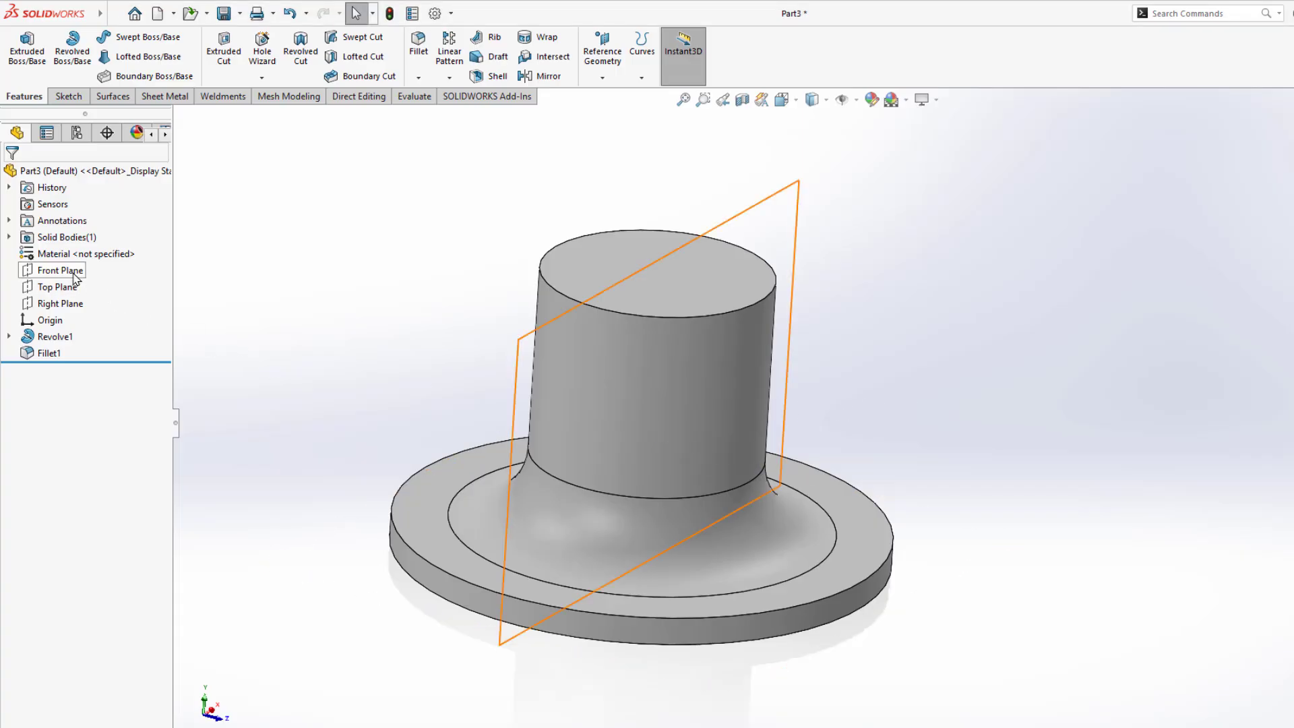
click(60, 271)
click(110, 249)
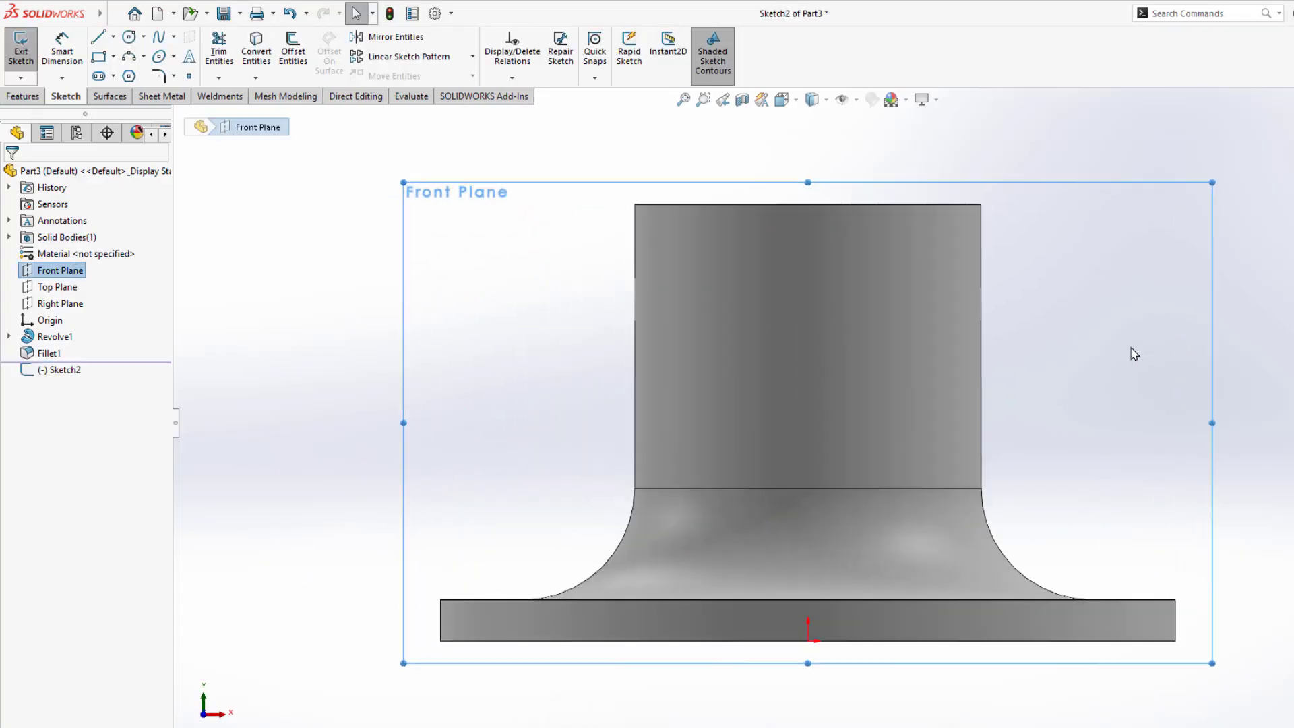
Draw a vertical construction line about 77 mm long from the origin up past the hub's top.
key(l)
key(Escape)
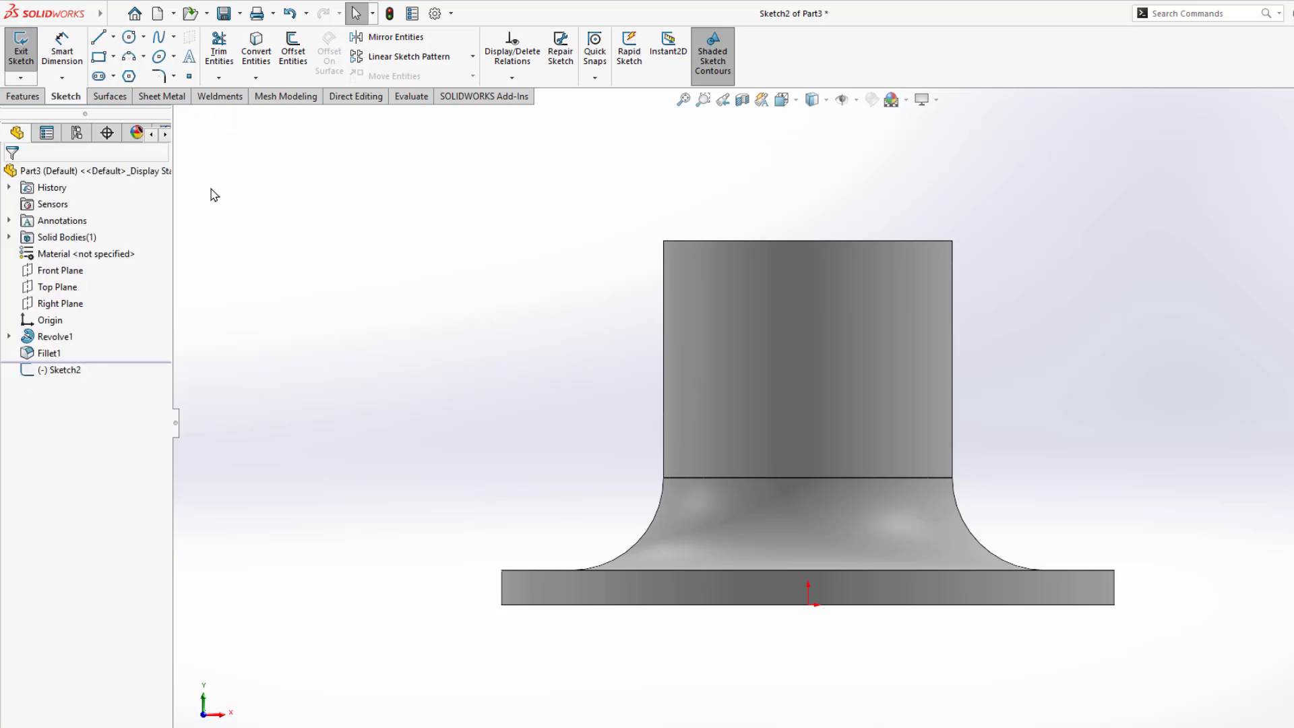
click(98, 37)
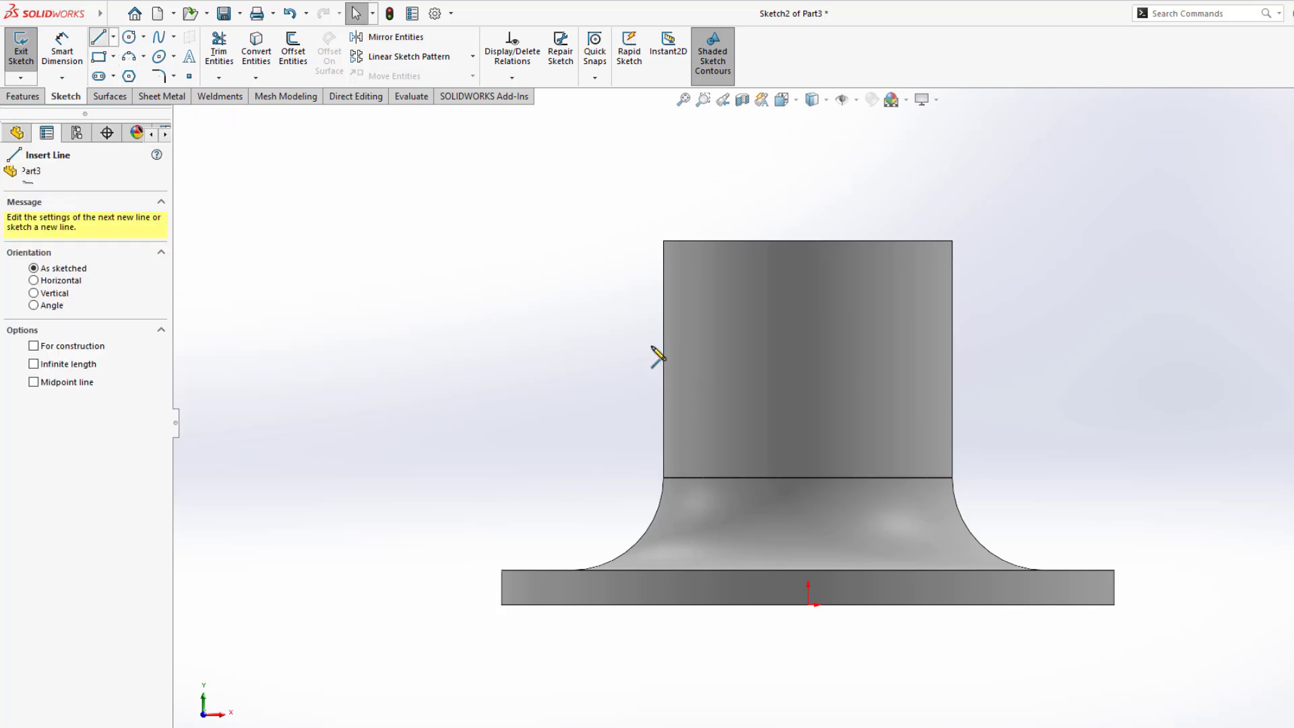
click(809, 604)
click(809, 159)
key(Escape)
click(809, 188)
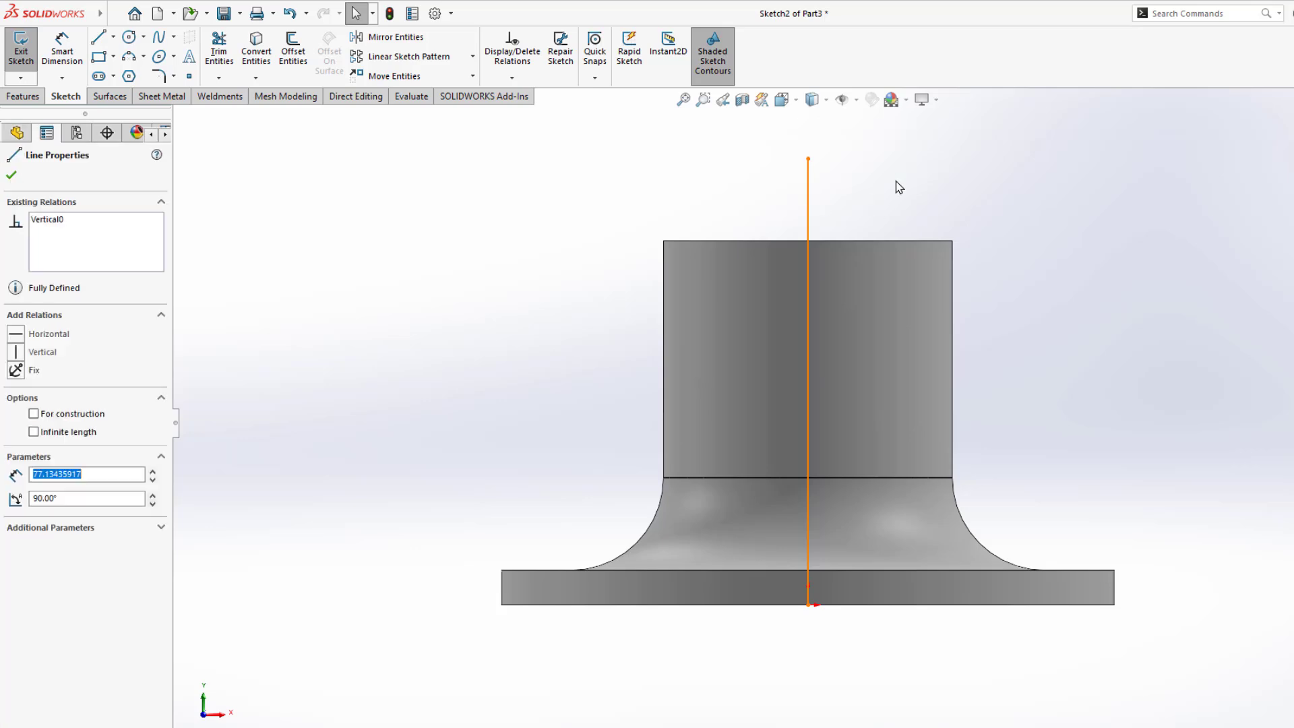
click(881, 146)
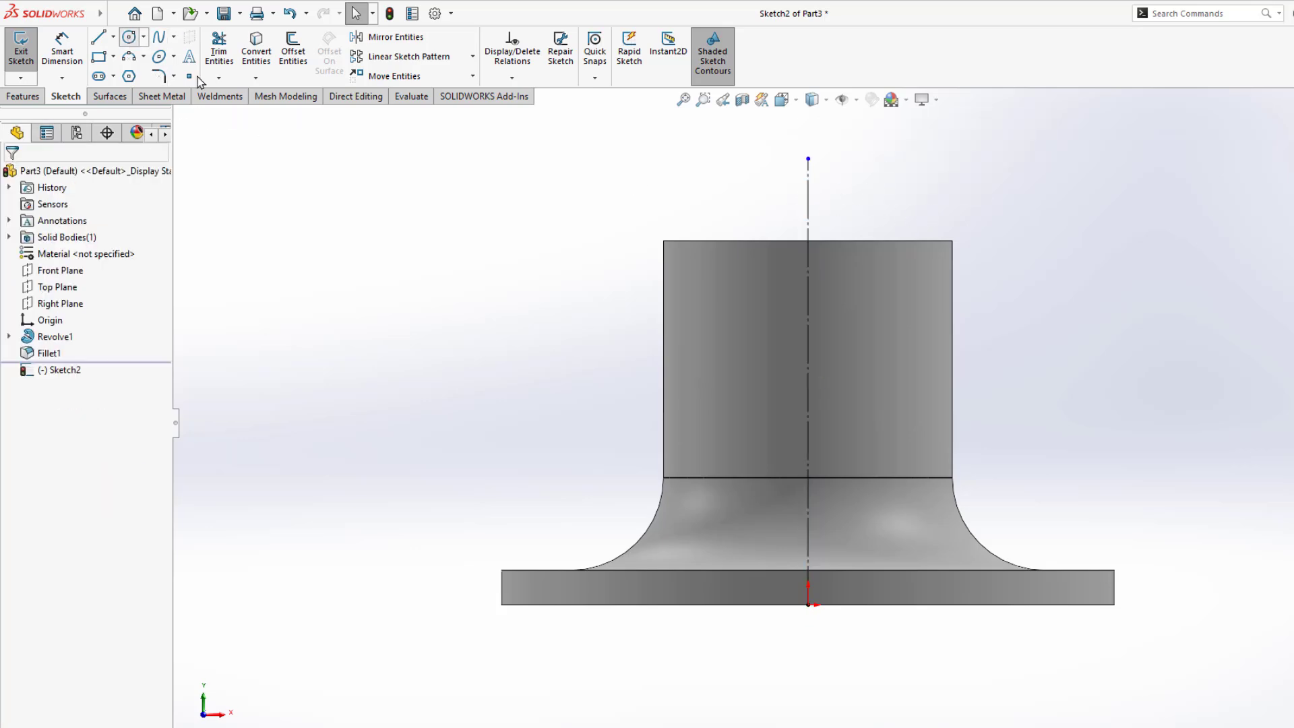
Sketch a circle of about 17.5 mm radius centered on the construction line, about 31 mm above the origin.
click(129, 37)
click(808, 427)
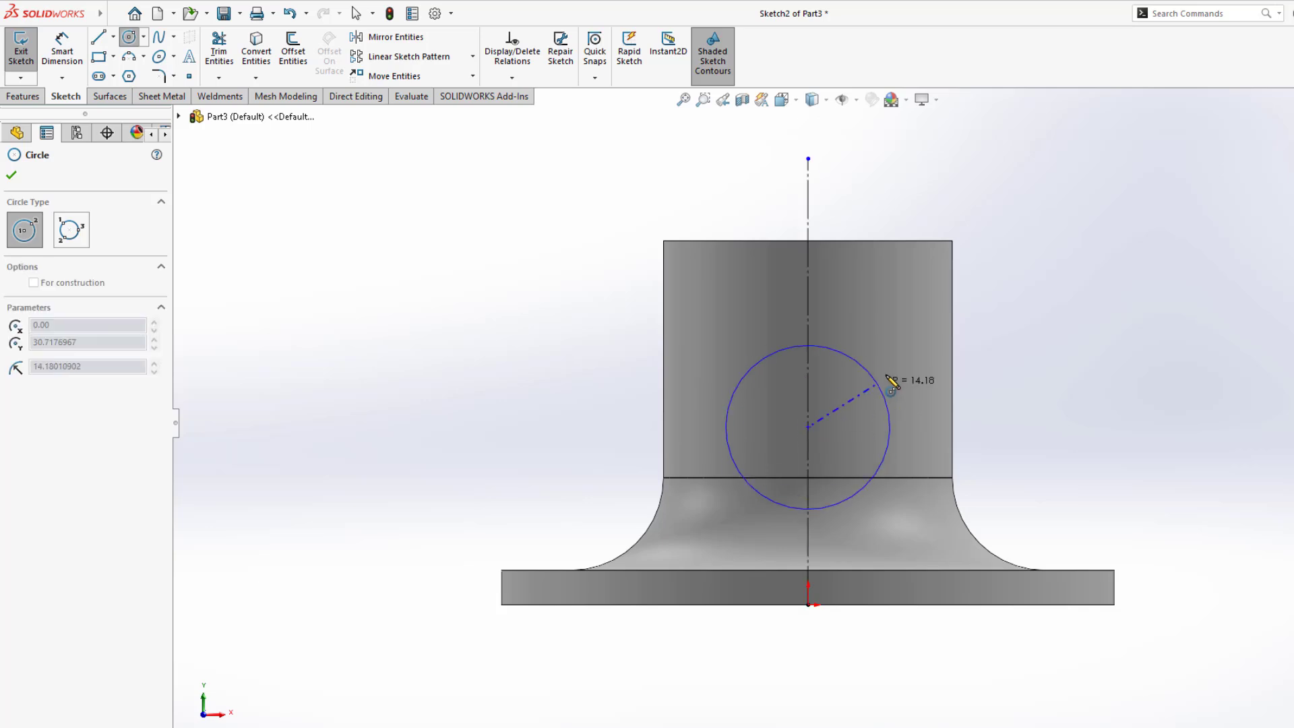
click(880, 357)
key(Escape)
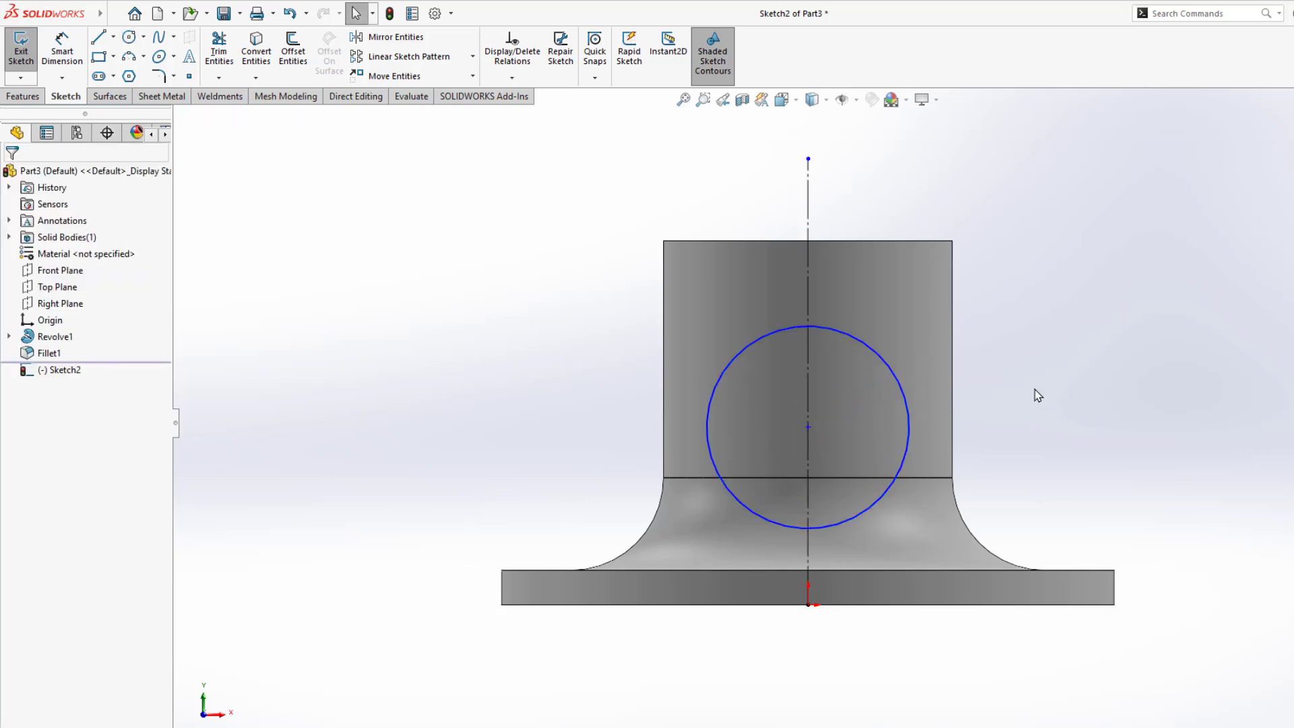
Make the circle tangent to the hub's vertical silhouette edge.
click(909, 418)
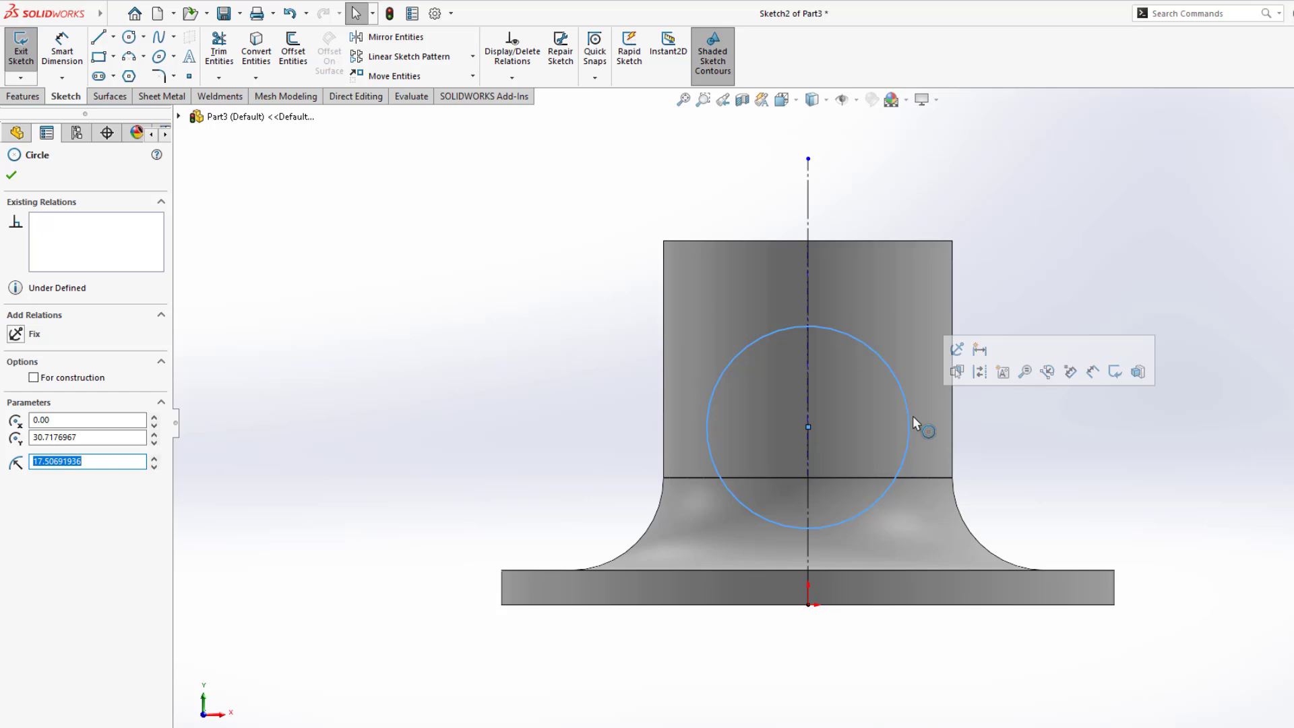
ctrl+click(954, 415)
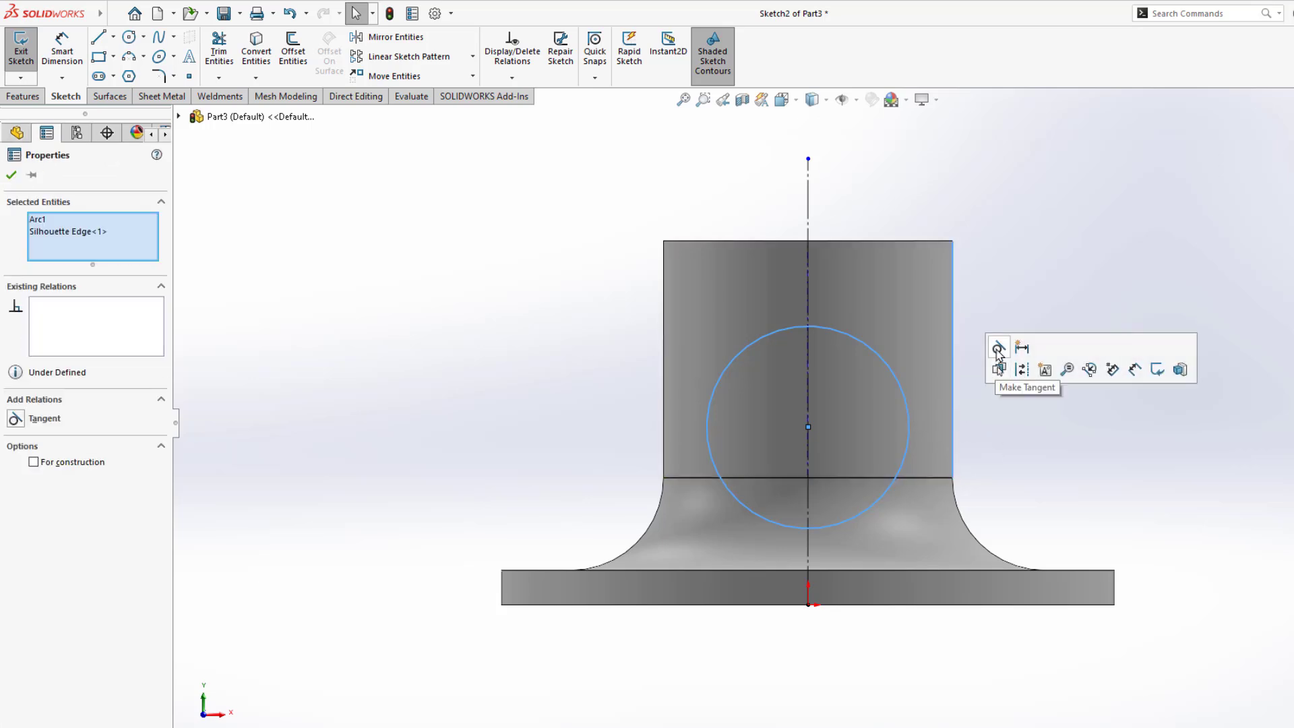
click(998, 352)
click(1054, 364)
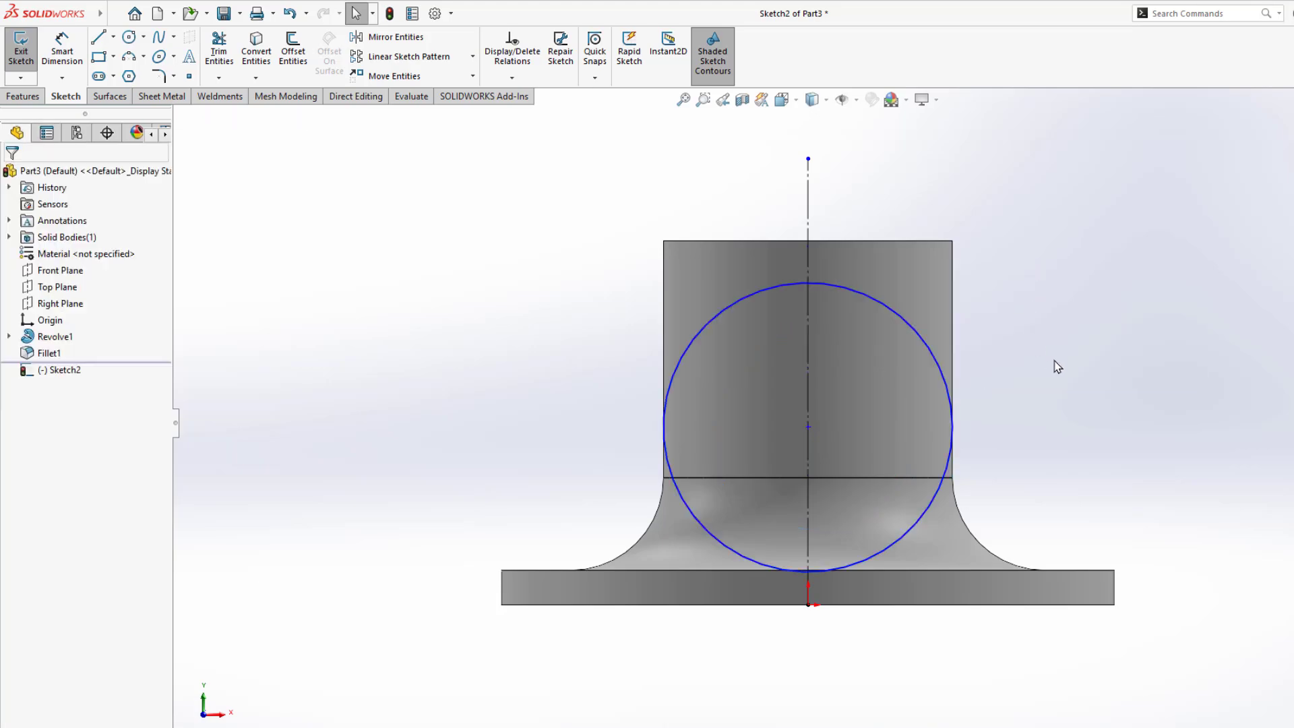
Check the side boss's height in the PDF drawing and dimension the circle's center 36 mm above the flange's bottom edge.
right_drag(1054, 364, 1068, 300)
key(alt+Tab)
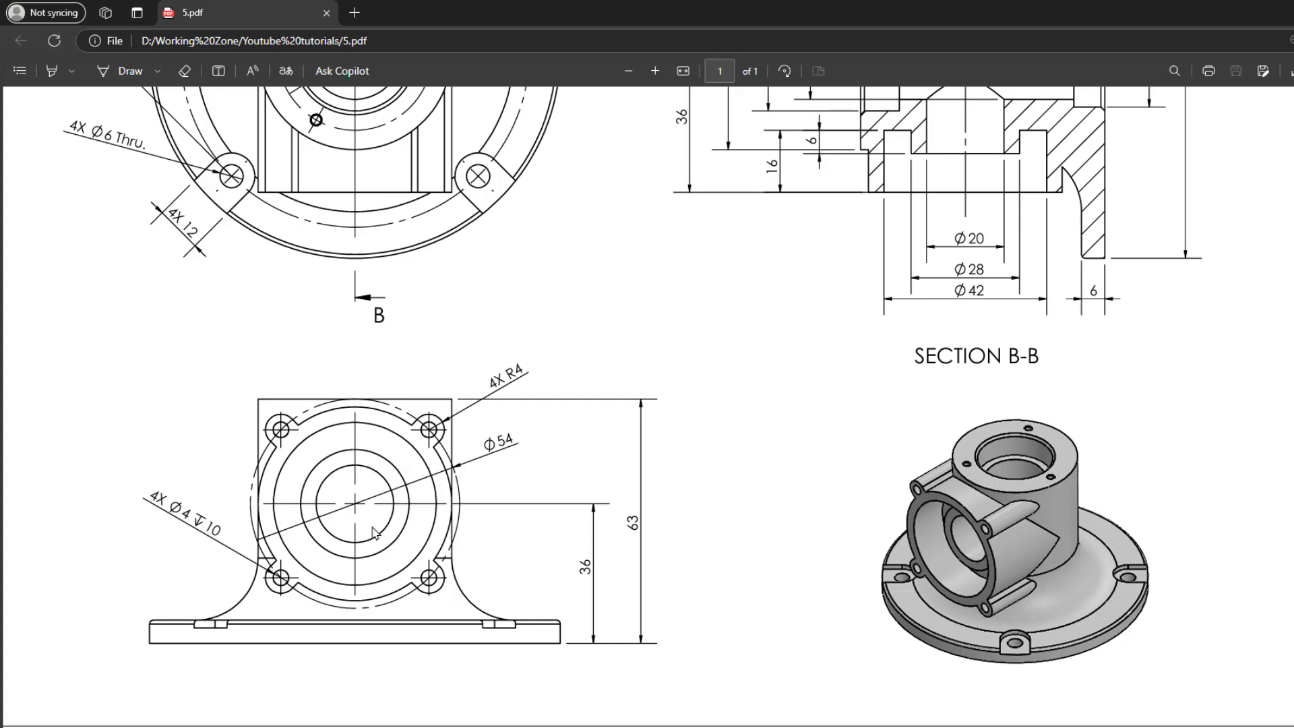
drag(589, 600, 585, 551)
click(743, 602)
drag(584, 594, 585, 550)
click(713, 628)
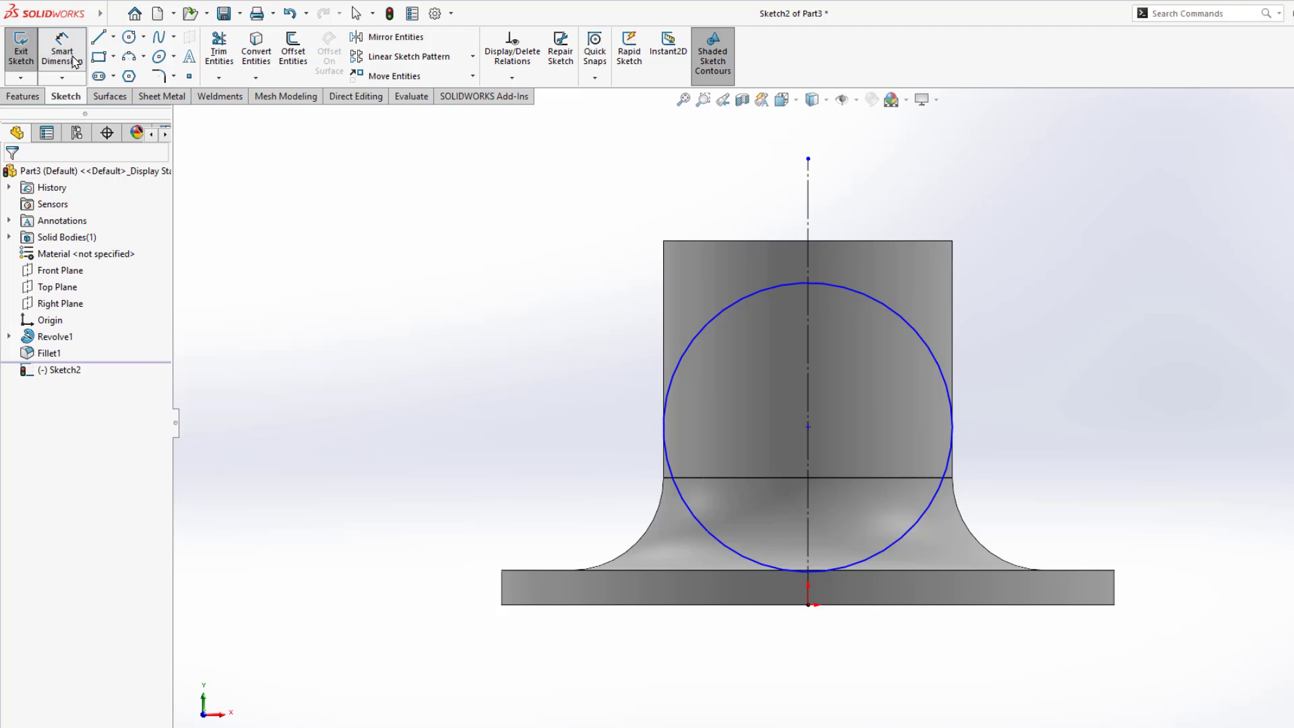
click(809, 428)
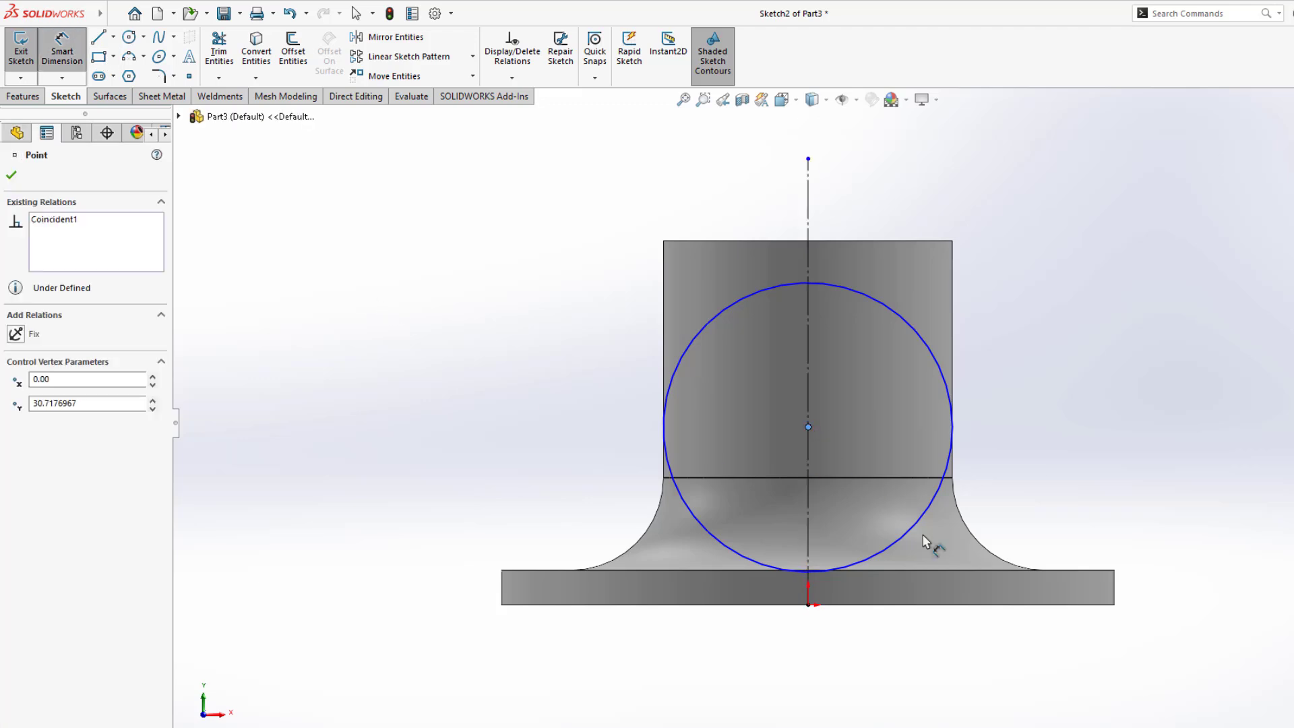
click(981, 605)
click(1170, 535)
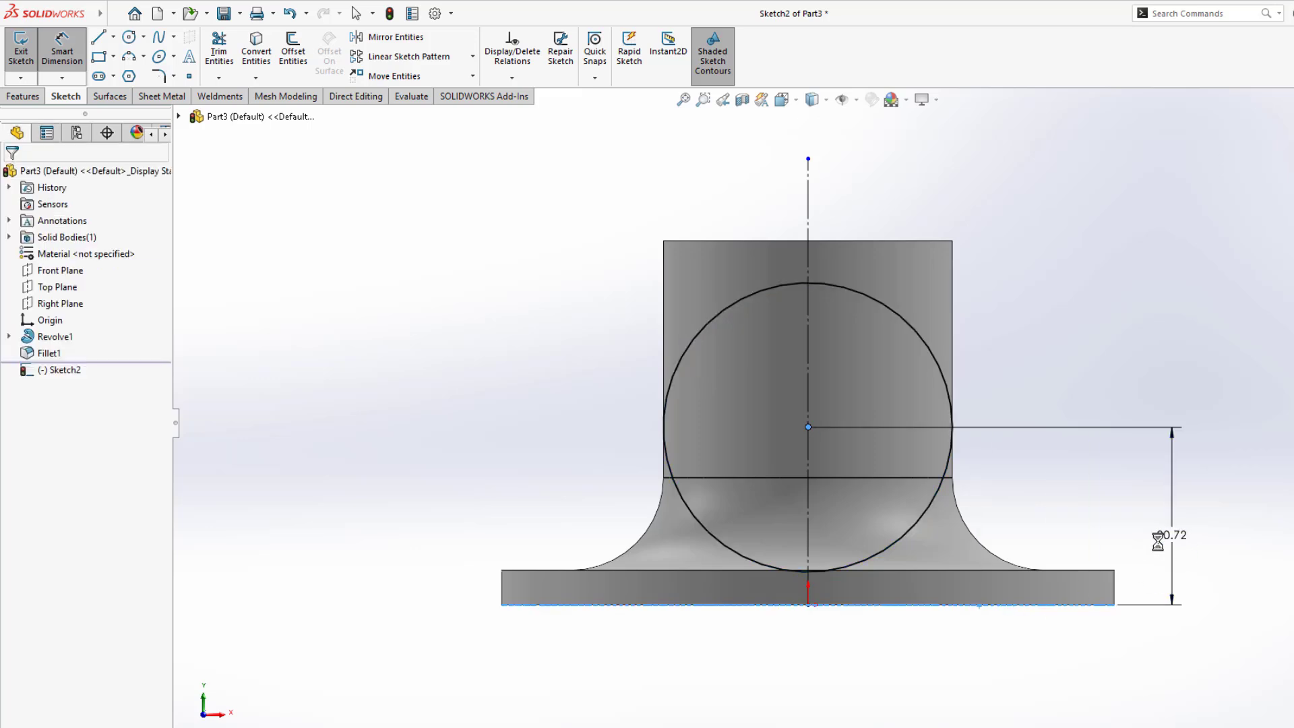
text(36)
key(Return)
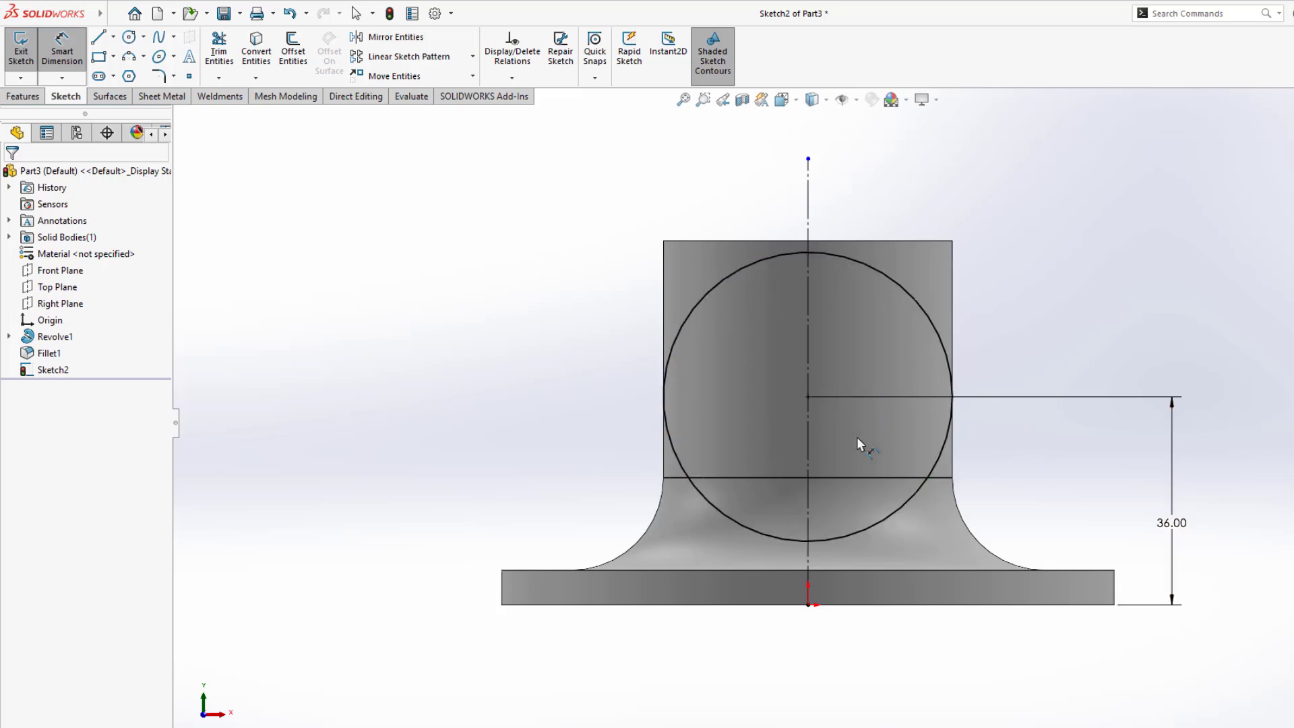
Check the boss depth in Section B-B of the PDF drawing and extrude the circle 36 mm blind as a merged side boss.
key(alt+Tab)
scroll(878, 452, up, 3)
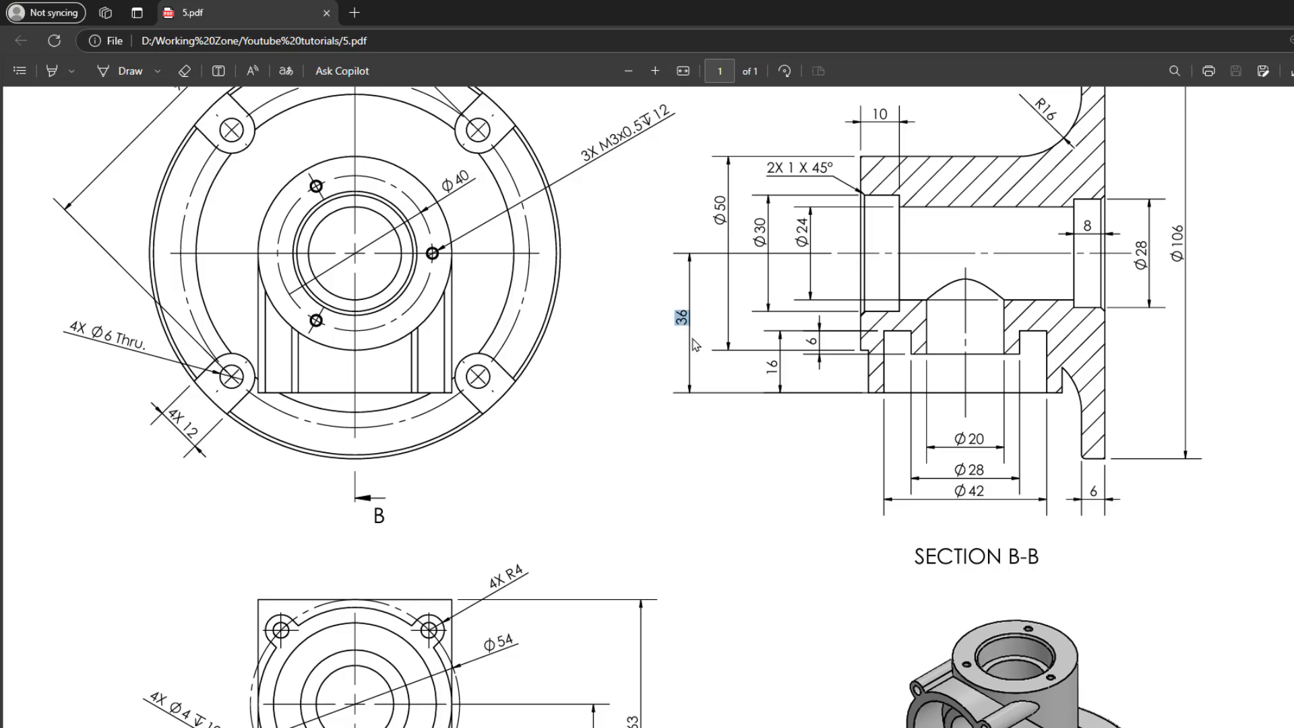
click(718, 433)
drag(669, 308, 740, 462)
key(alt+Tab)
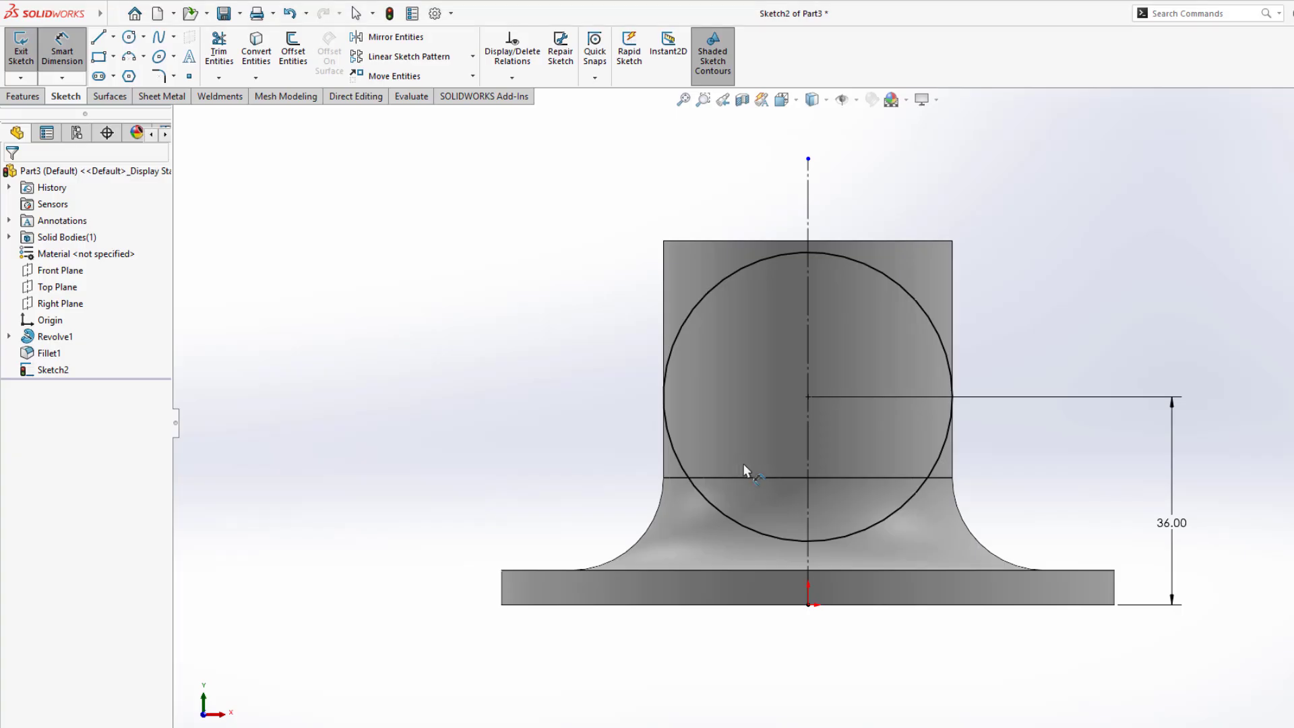
middle_drag(963, 428, 890, 451)
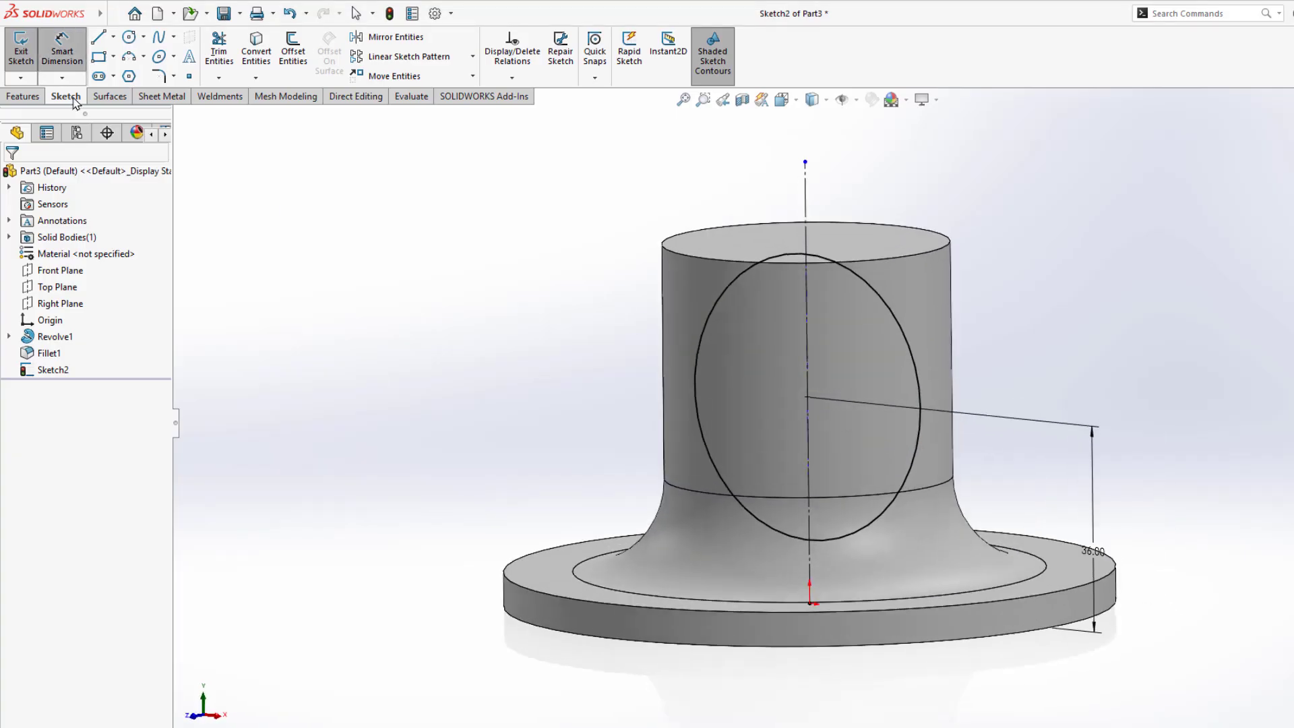
click(32, 97)
click(27, 48)
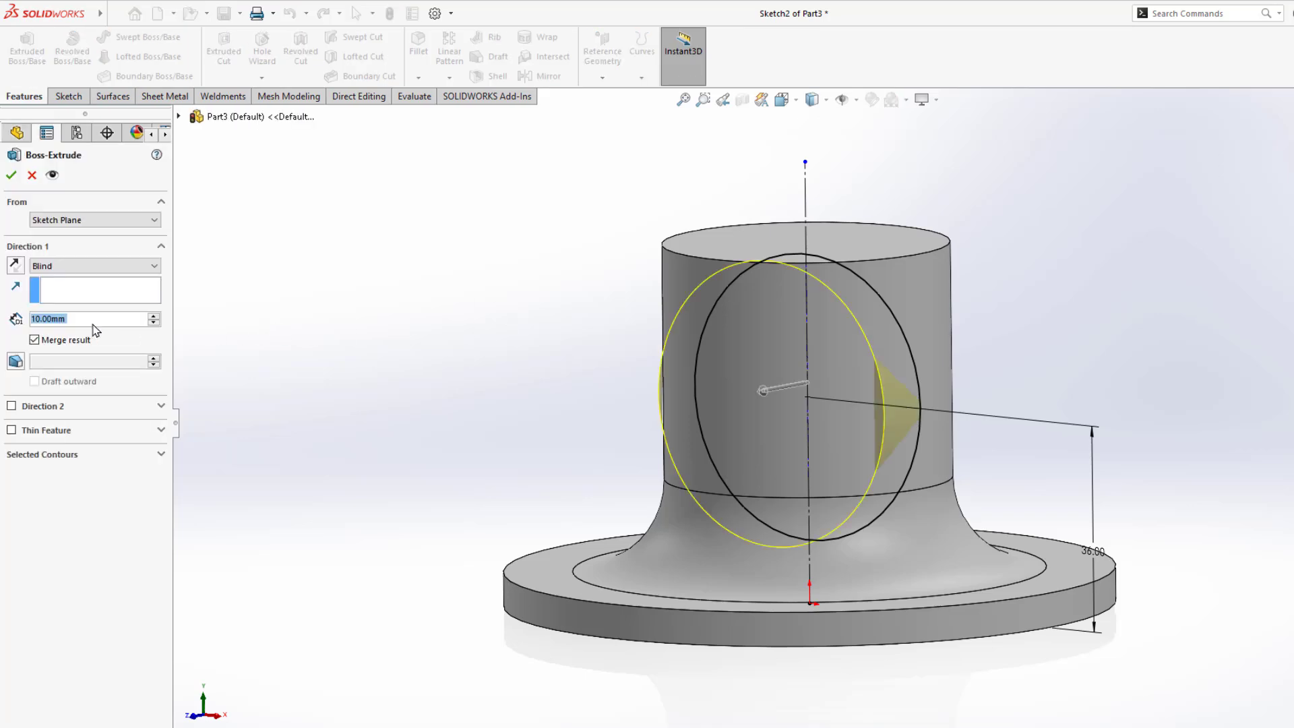
text(36)
key(Return)
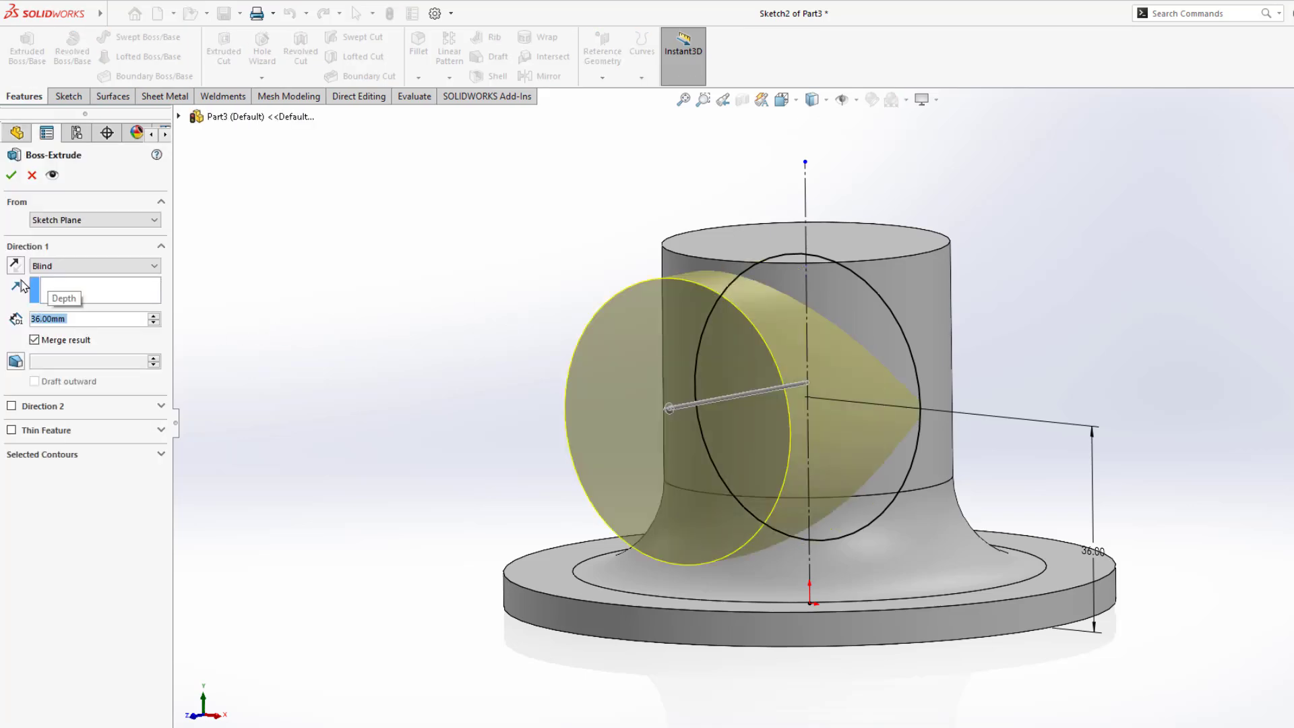
click(11, 175)
middle_drag(497, 370, 449, 357)
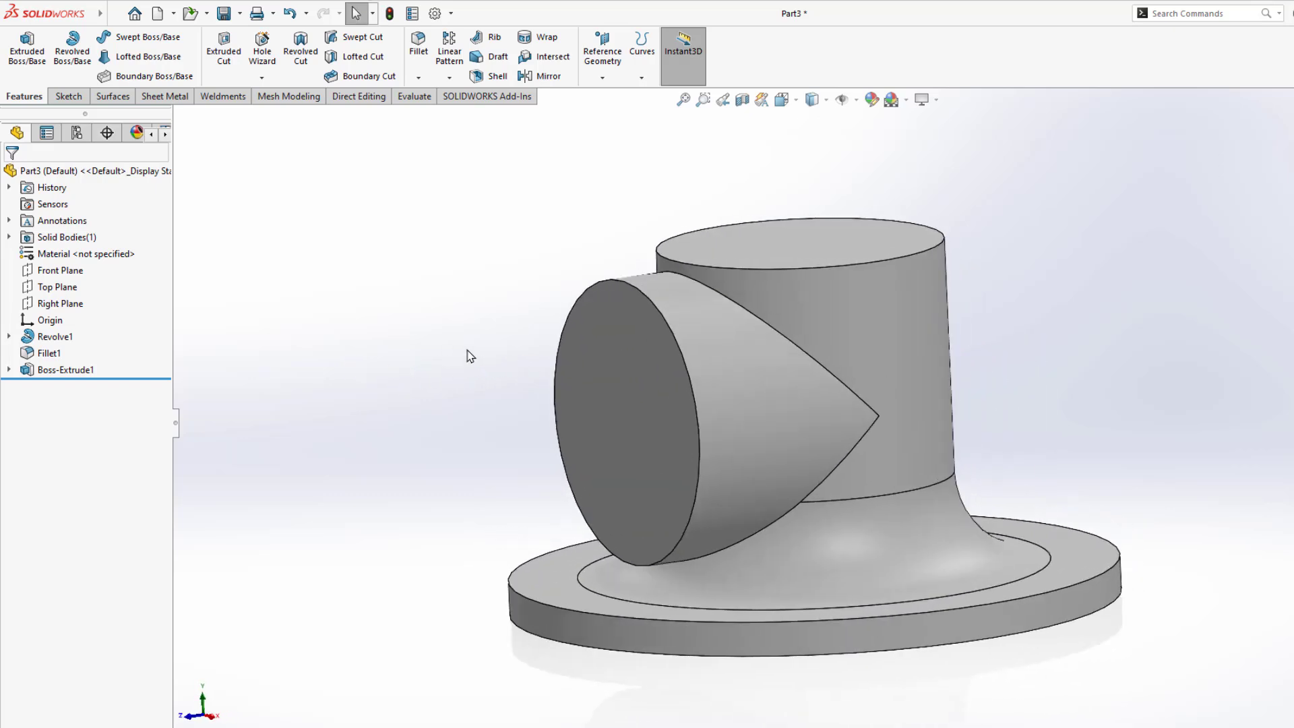
Examine the diameters and depths of the side boss's stepped bore in Section B-B of the PDF drawing.
key(alt+Tab)
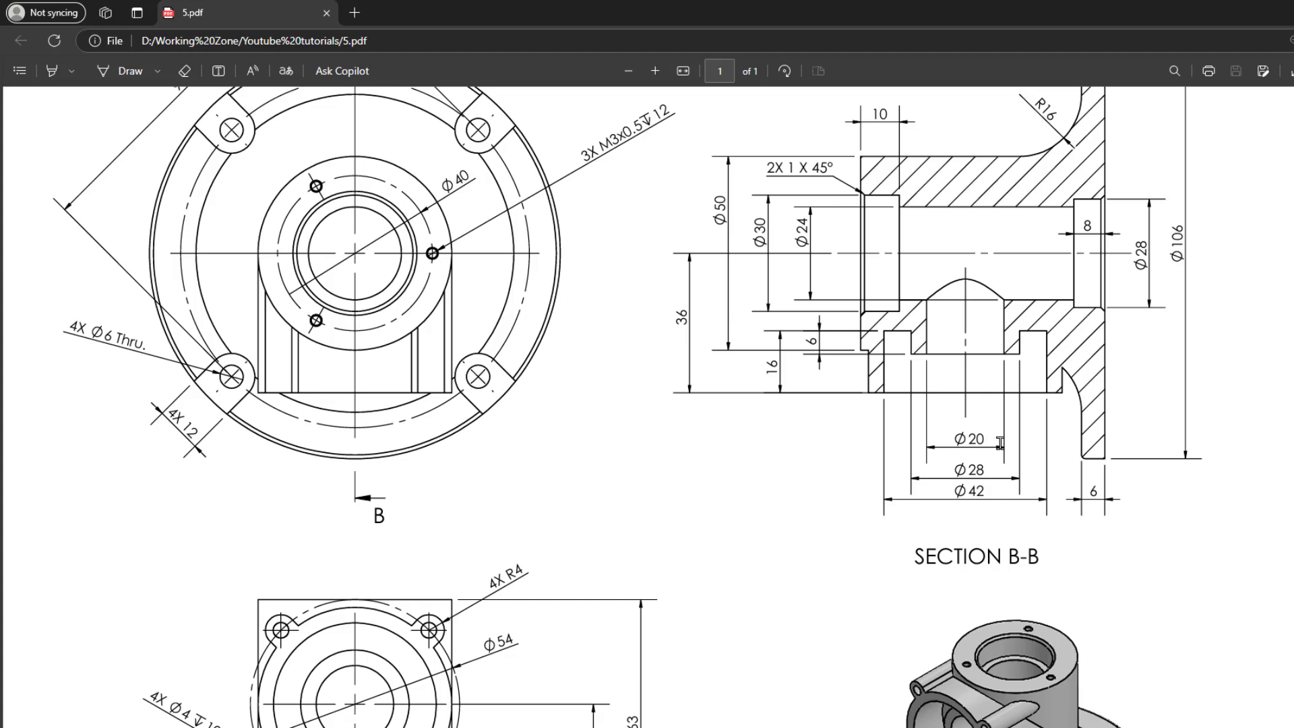
click(1009, 490)
double_click(988, 470)
click(991, 436)
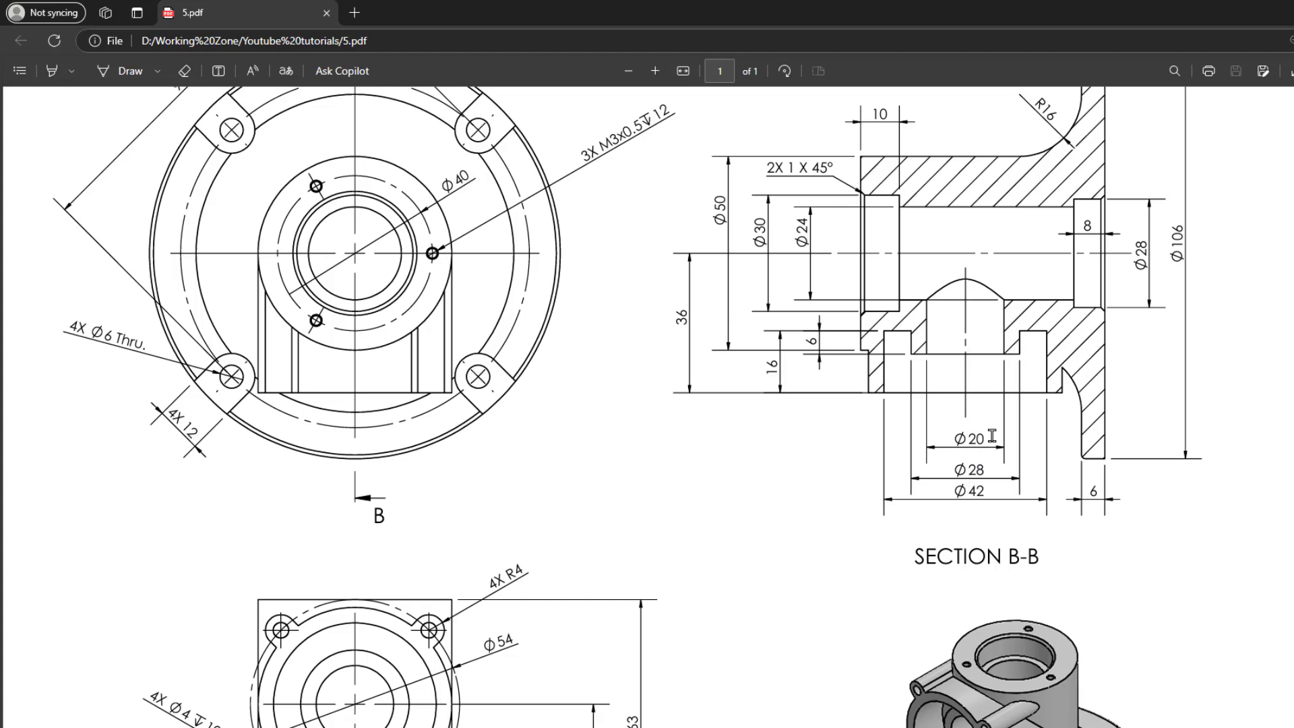
click(833, 449)
click(821, 409)
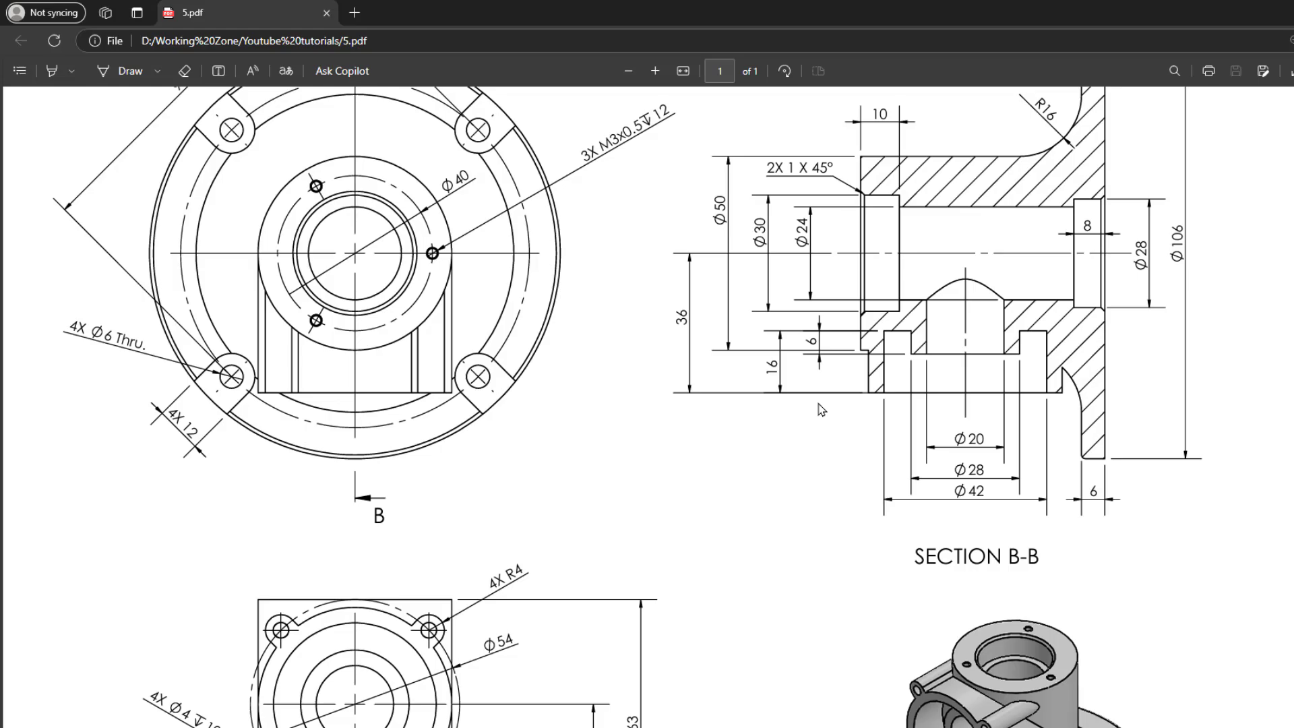
double_click(810, 345)
click(811, 345)
key(alt+Tab)
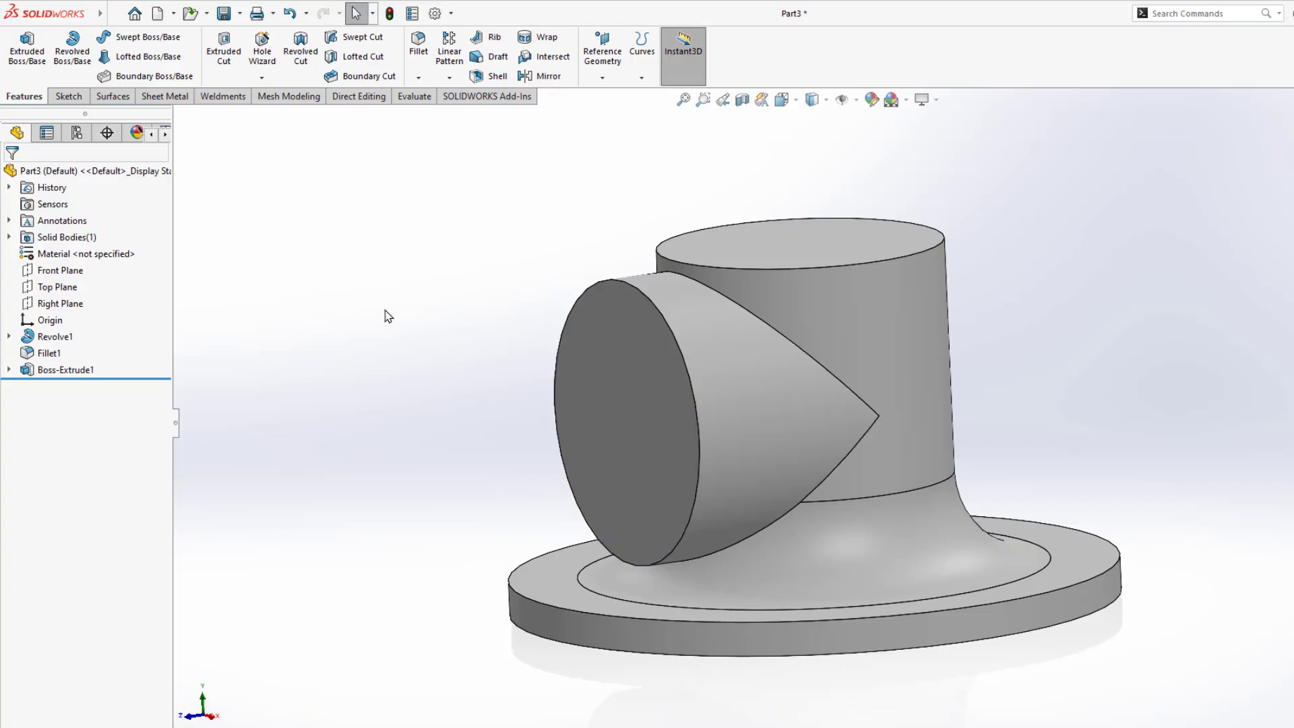
Start a sketch on the Right Plane and draw a vertical construction line about 72 mm long up from the origin.
click(60, 303)
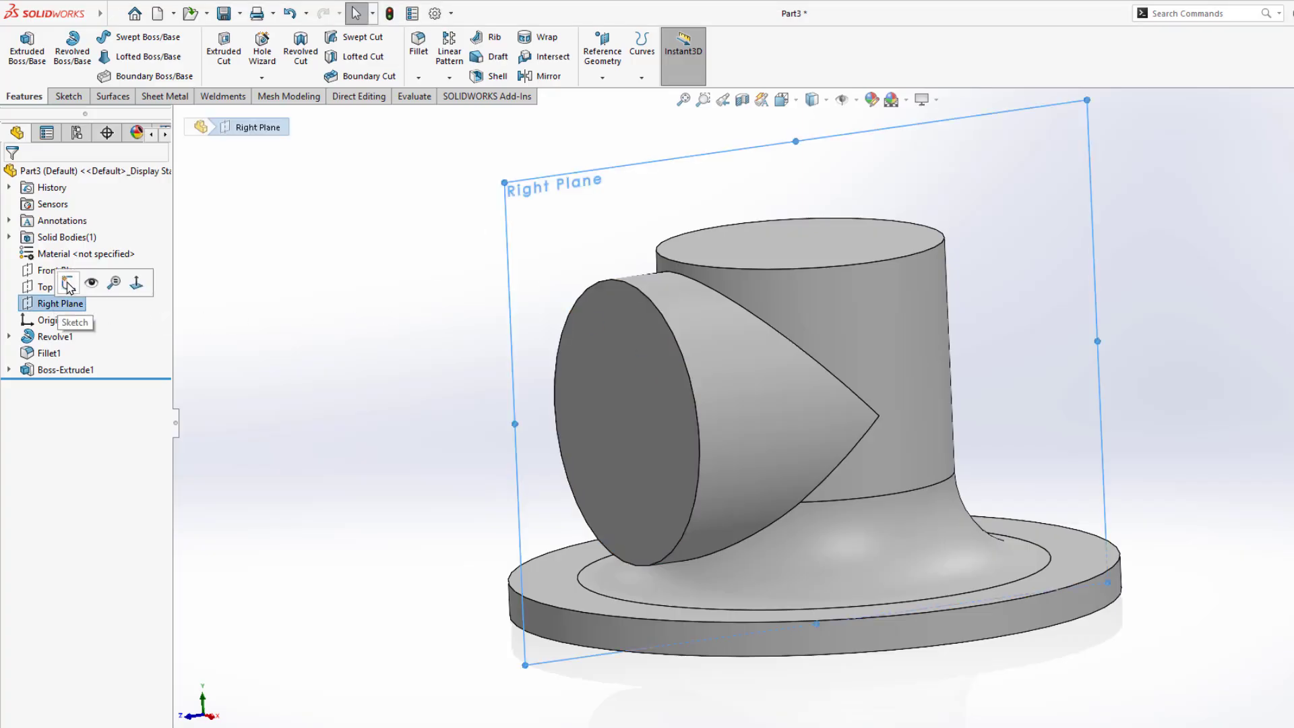
click(68, 286)
click(327, 379)
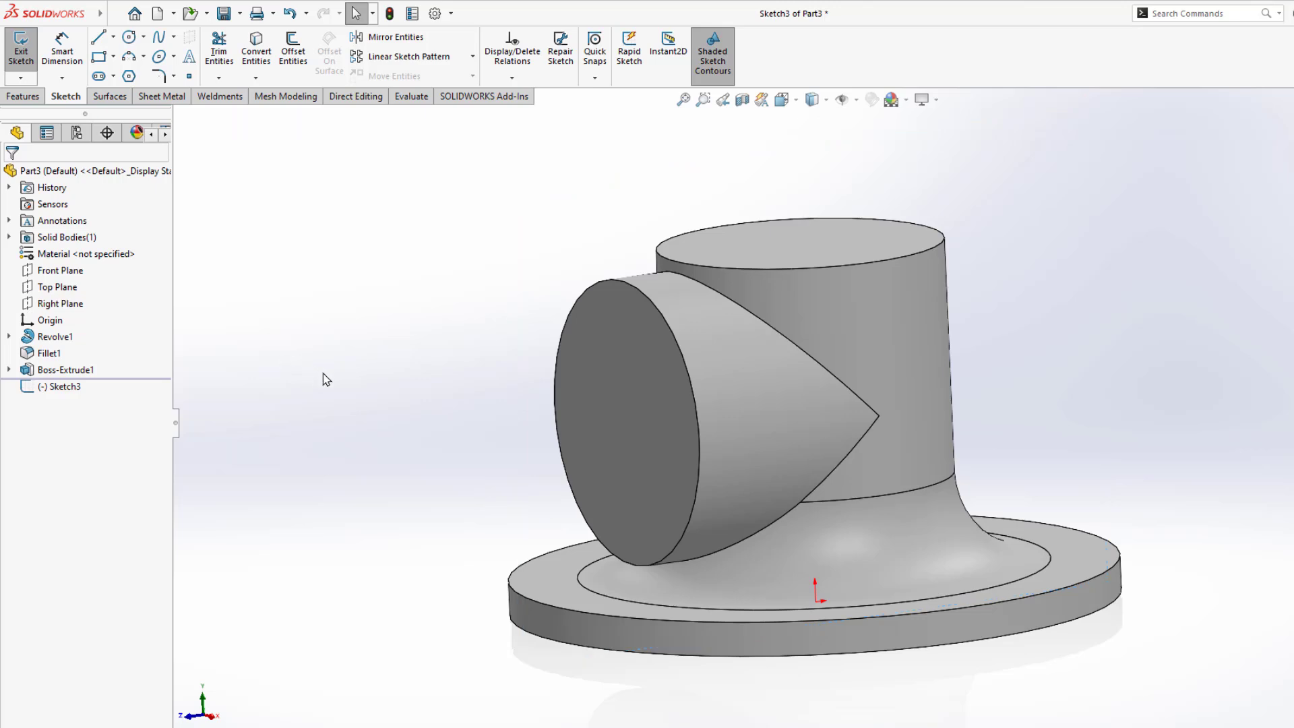
key(ctrl+8)
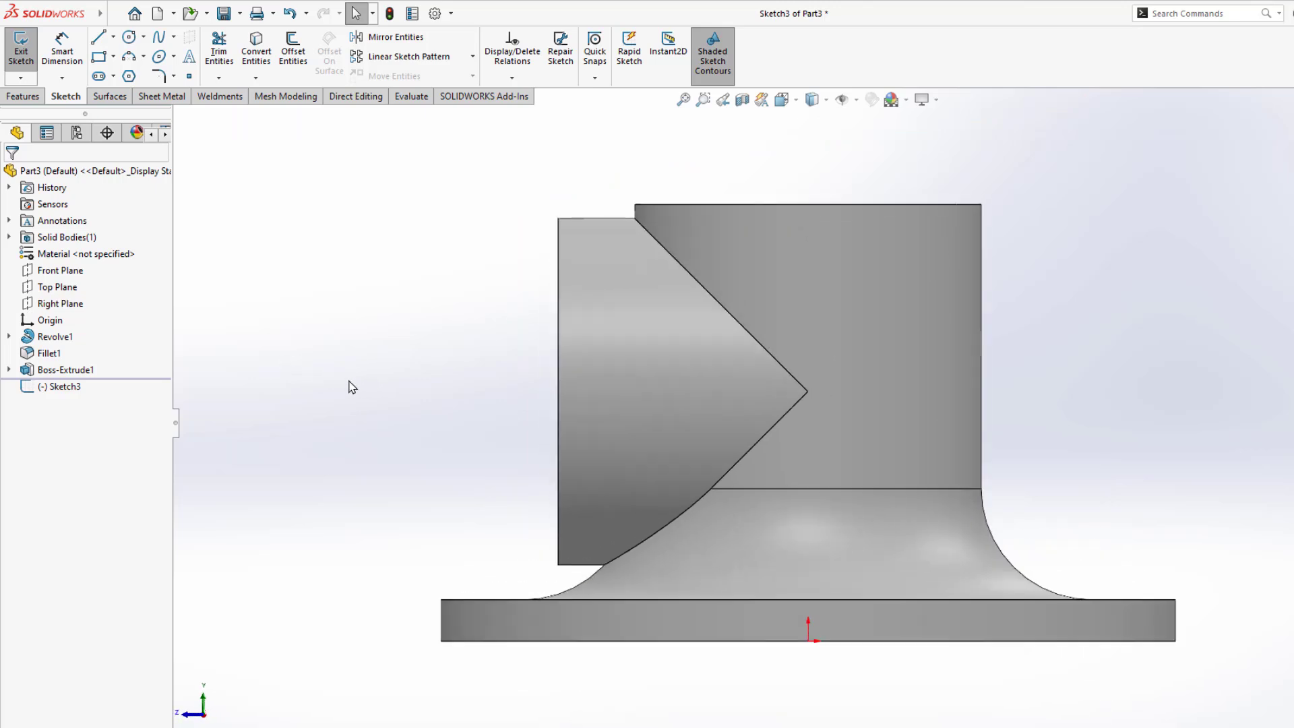
click(99, 38)
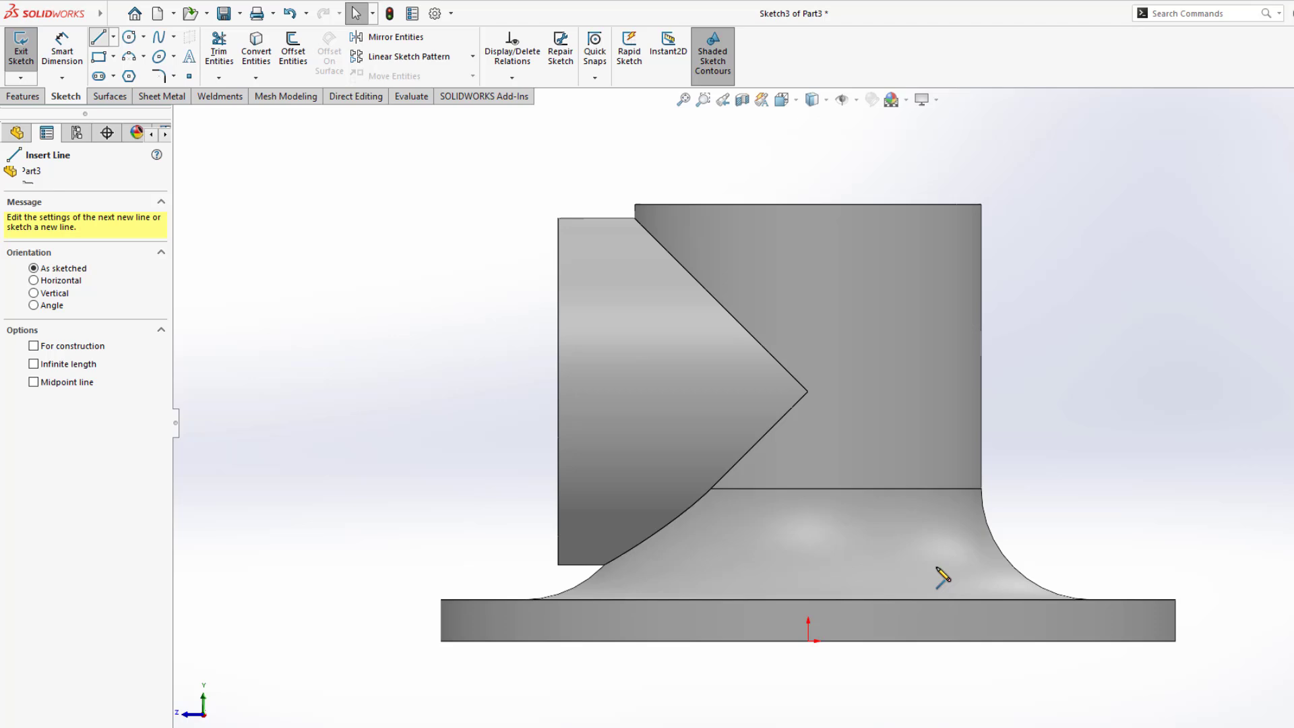
click(809, 640)
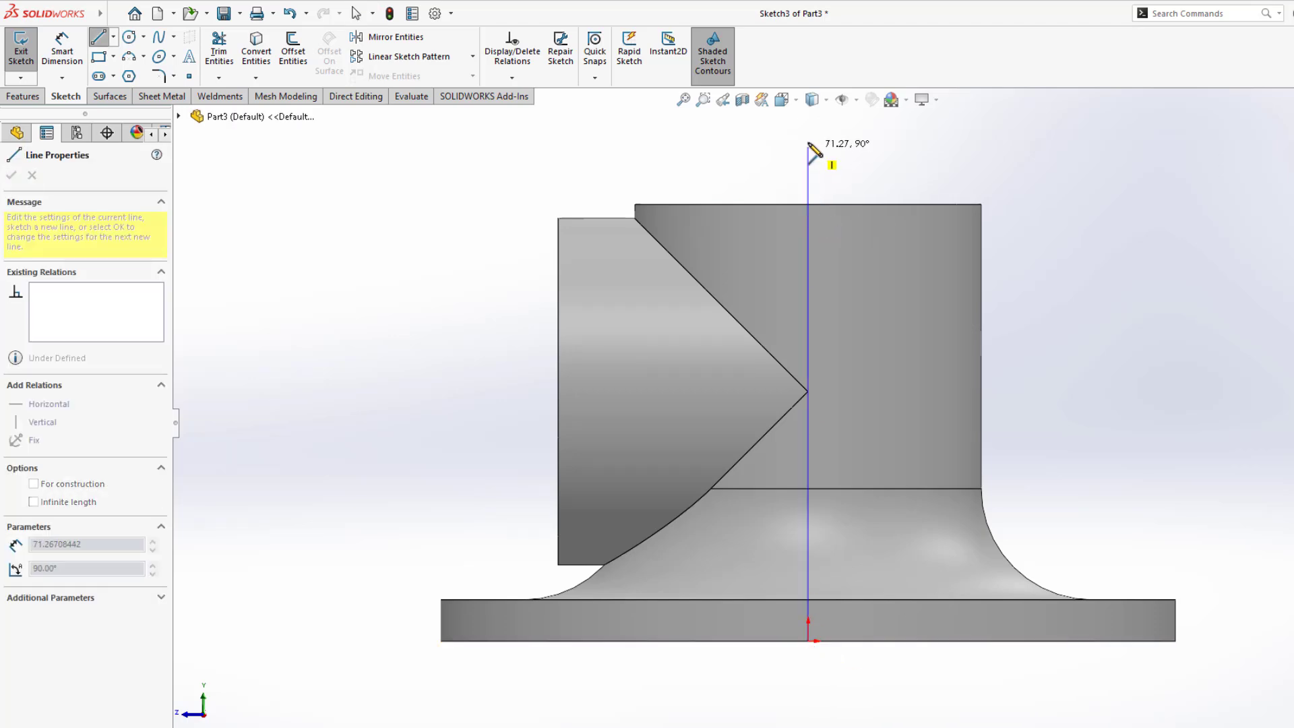
click(818, 139)
key(Escape)
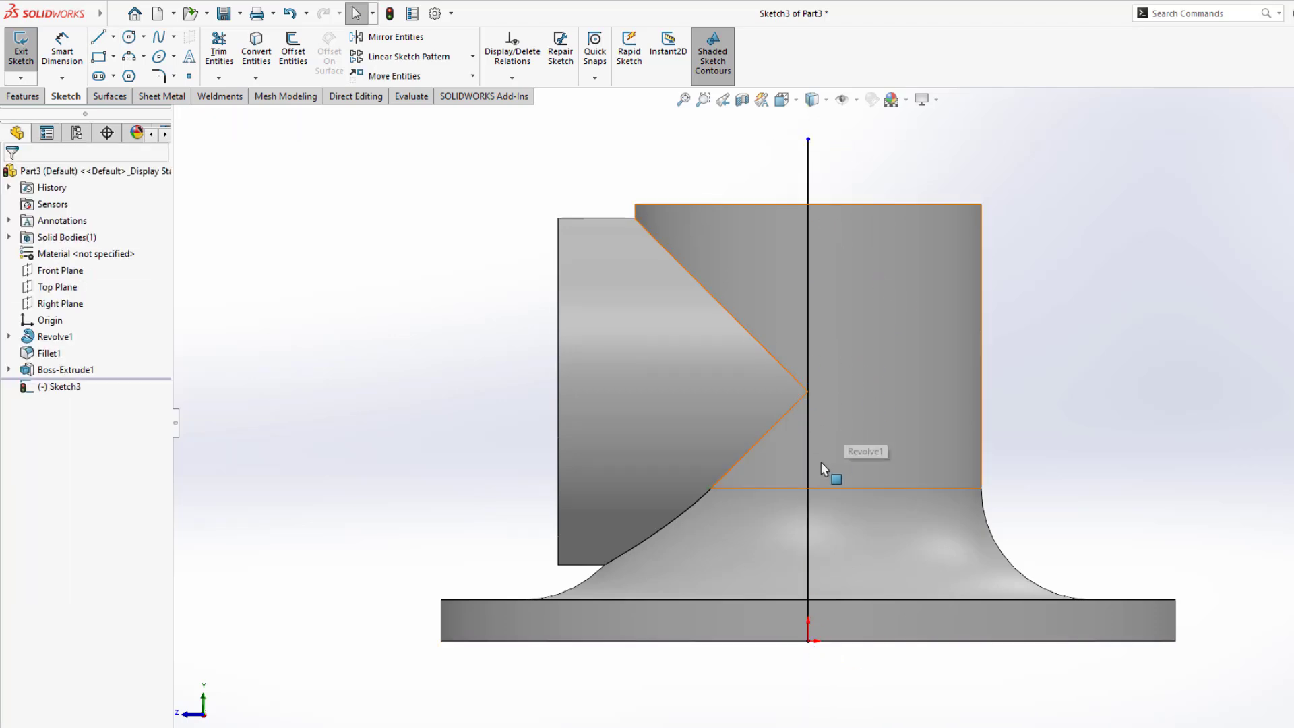
click(800, 282)
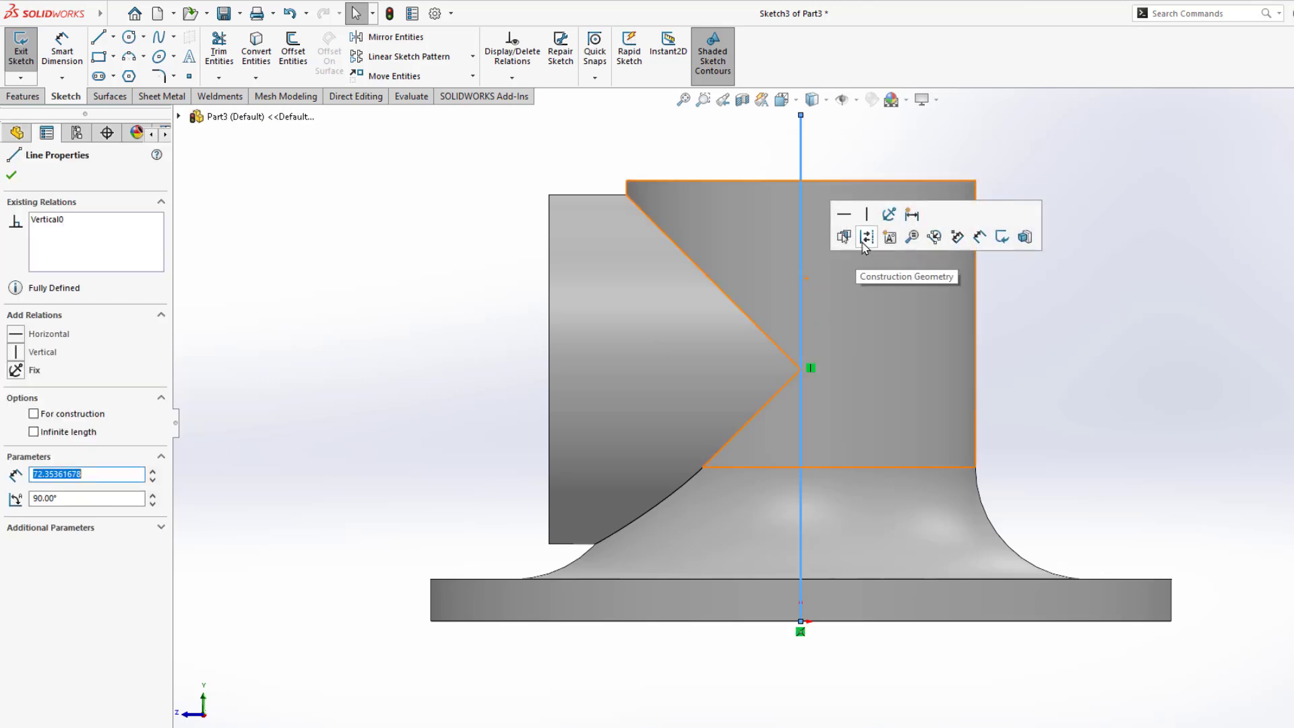
click(866, 240)
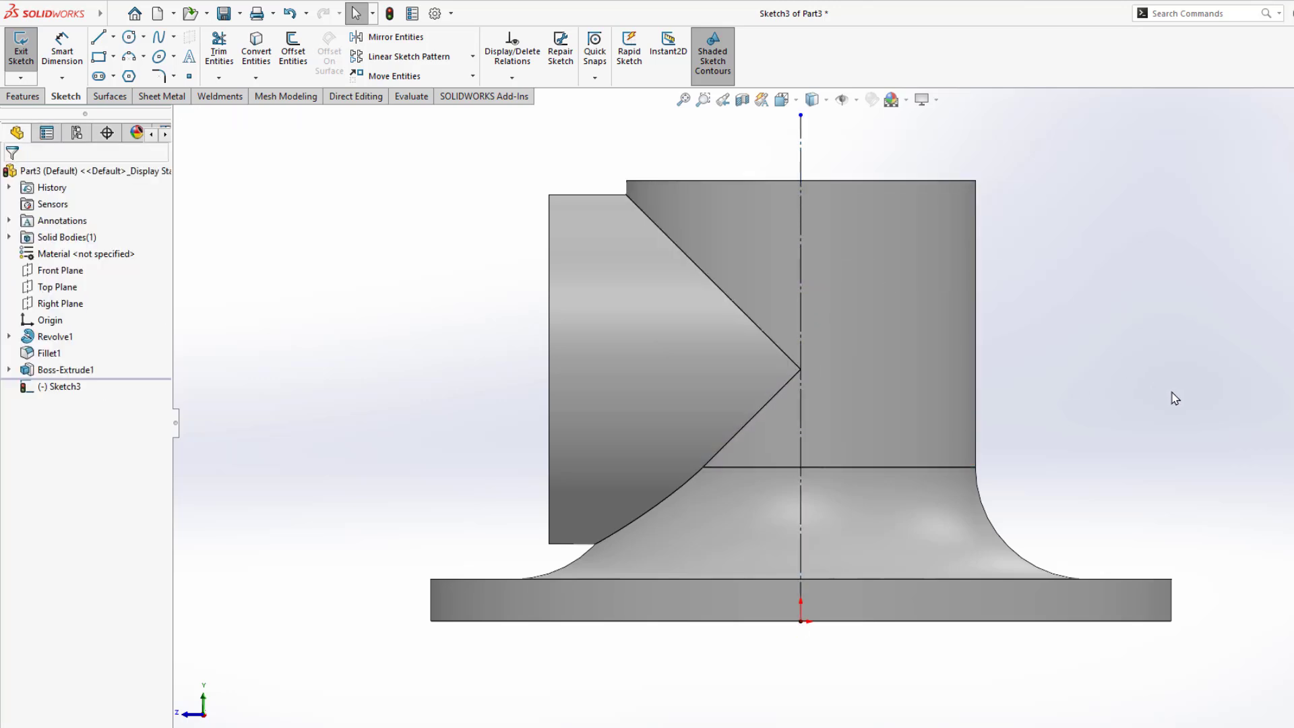
Draw a horizontal construction line about 54 mm long from the vertical centerline out past the side boss's end face.
click(99, 37)
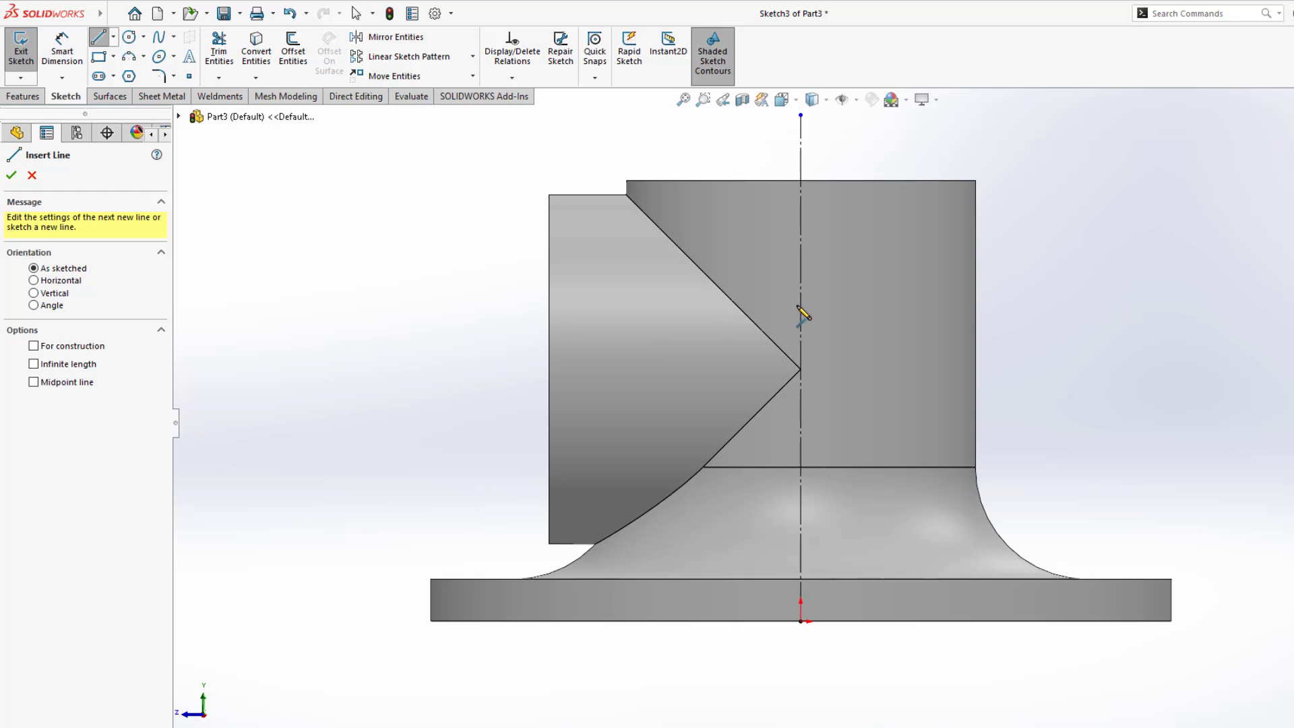
drag(800, 305, 420, 306)
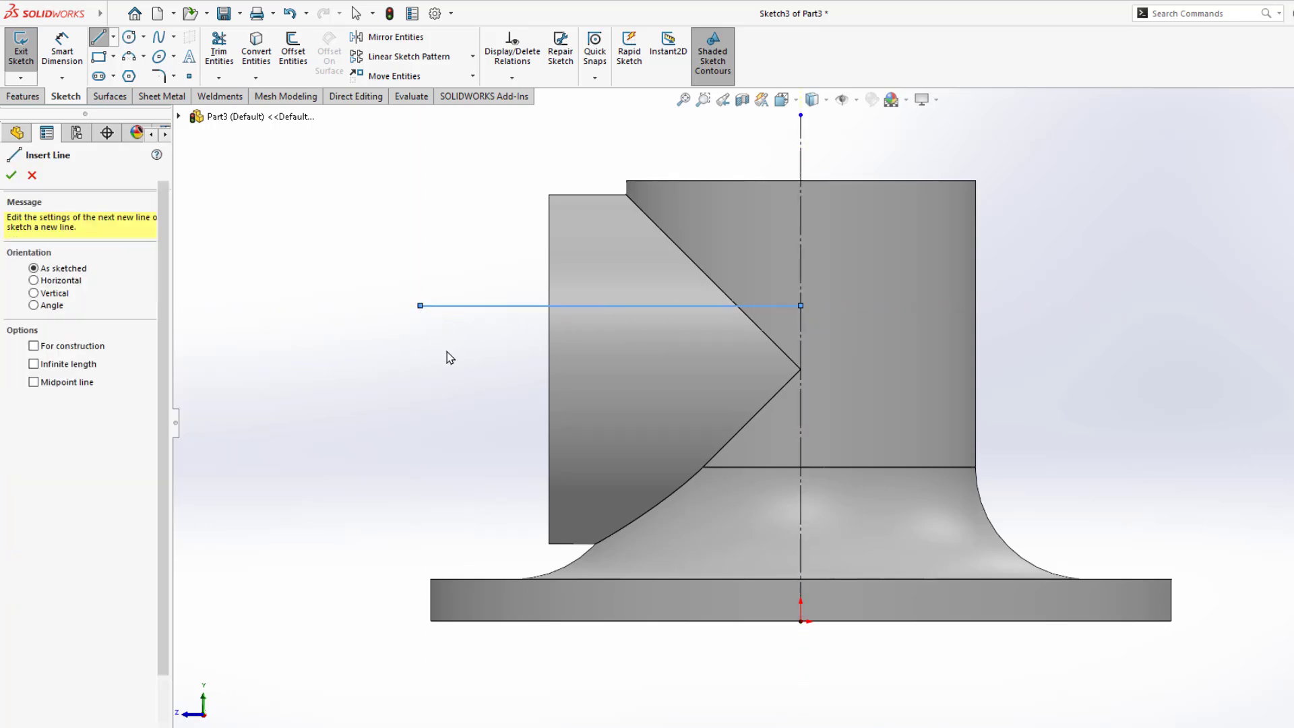
key(Escape)
click(494, 306)
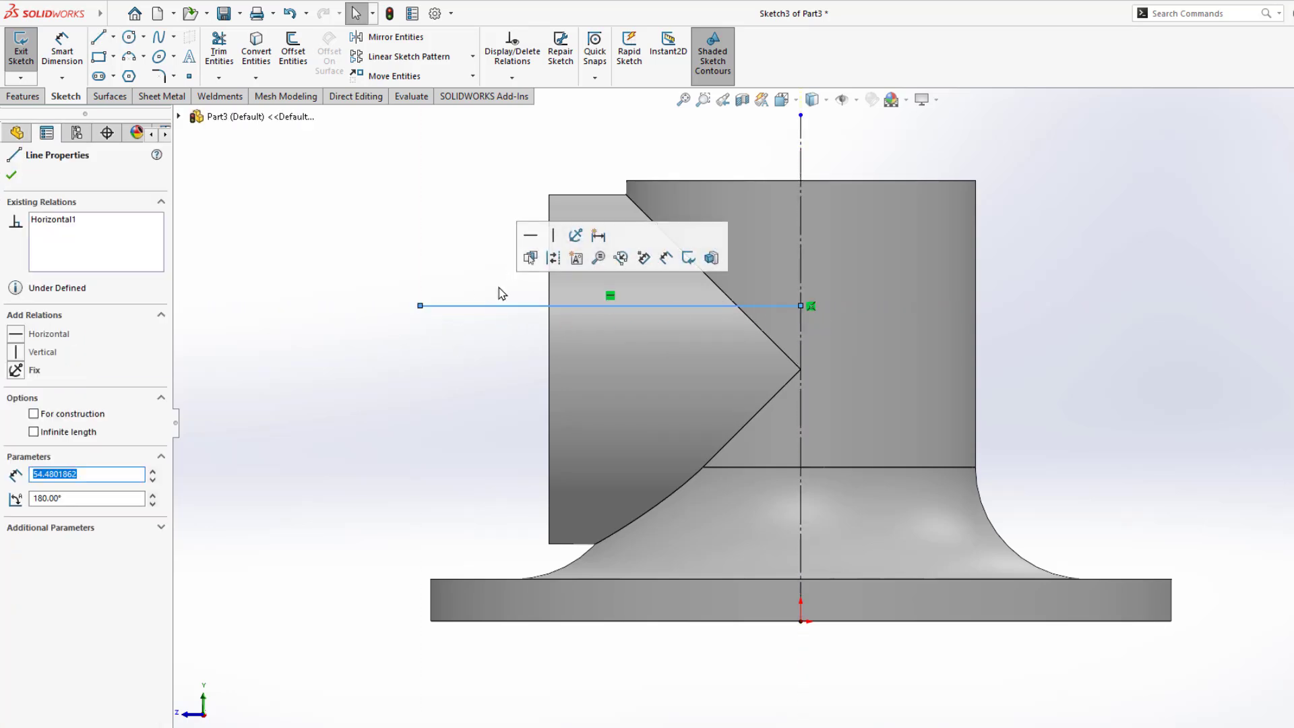
key(Escape)
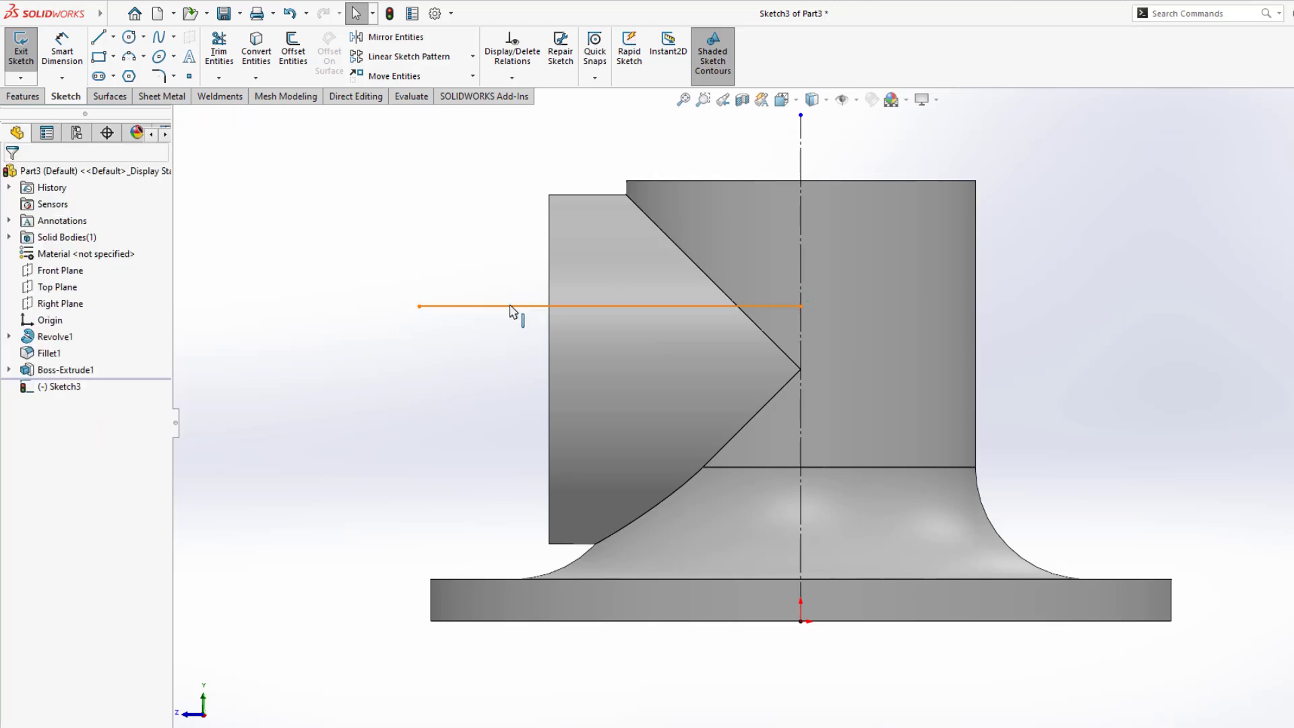
click(511, 306)
click(574, 260)
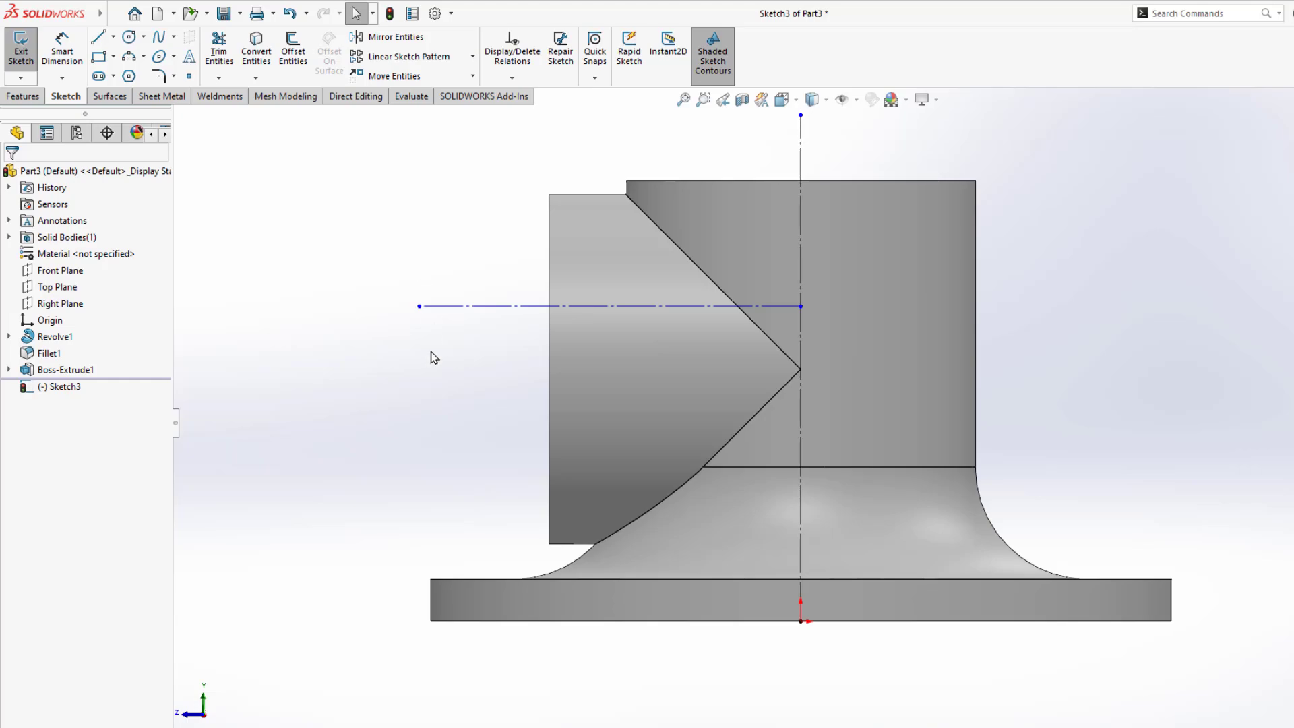
Check the boss height in the PDF drawing and dimension the horizontal construction line 36 mm above the flange's bottom edge.
key(alt+Tab)
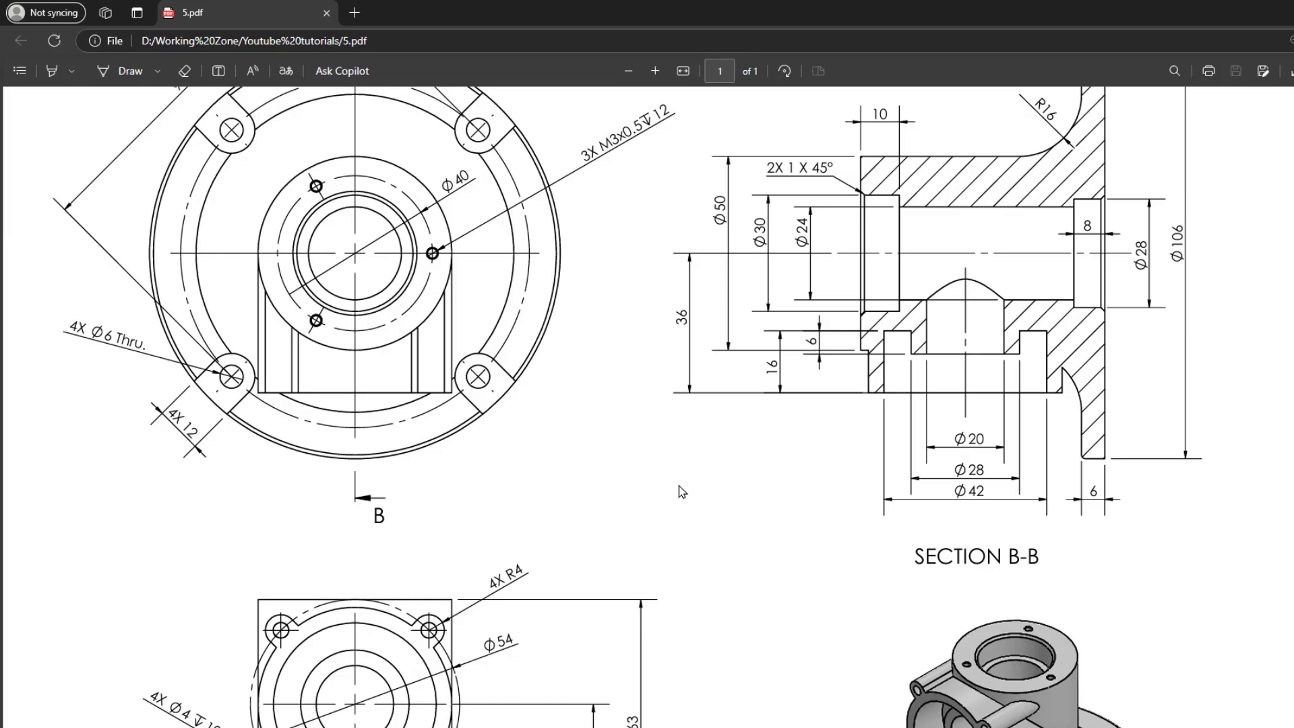
scroll(661, 506, down, 3)
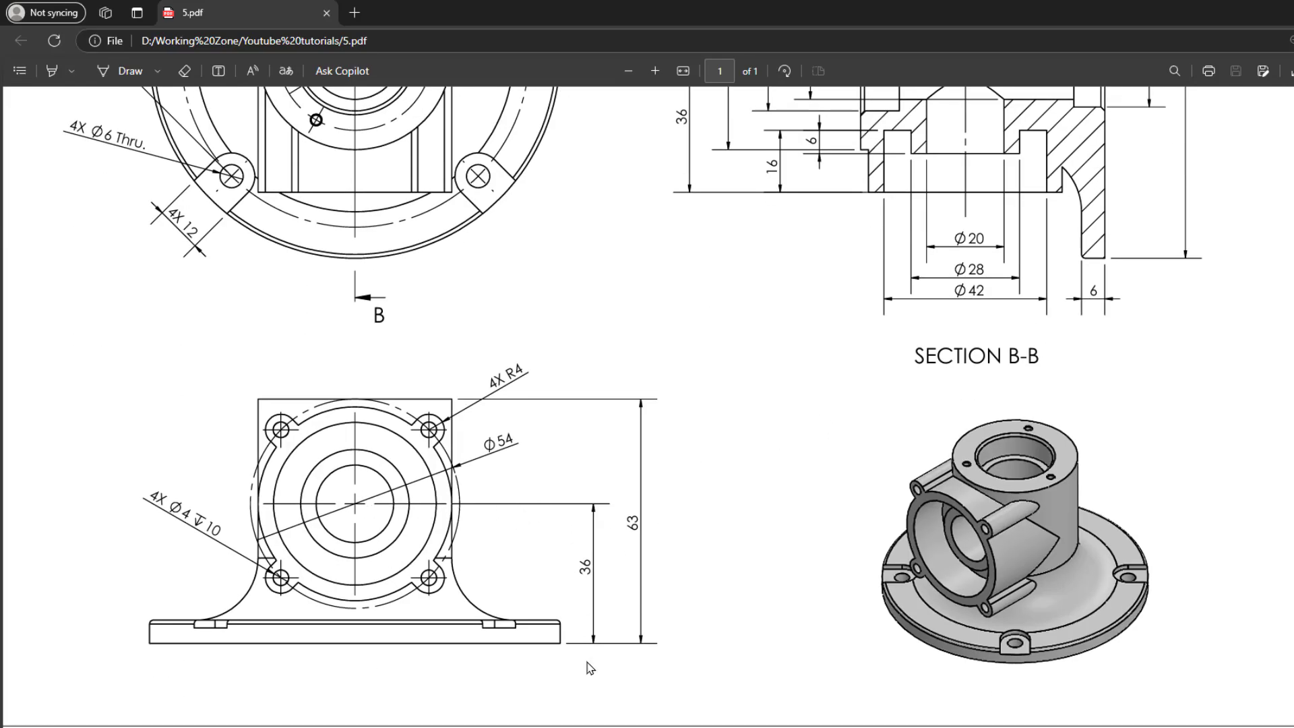
double_click(589, 568)
right_click(588, 569)
click(728, 615)
key(alt+Tab)
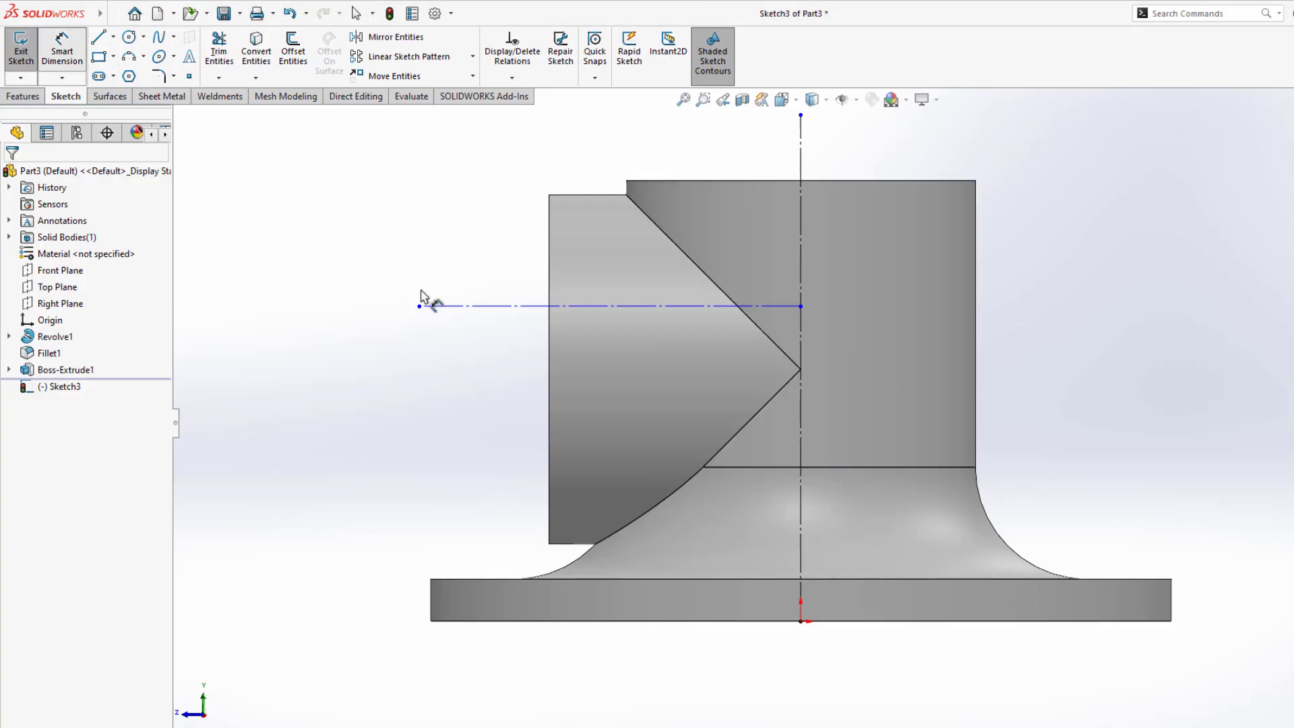
click(498, 306)
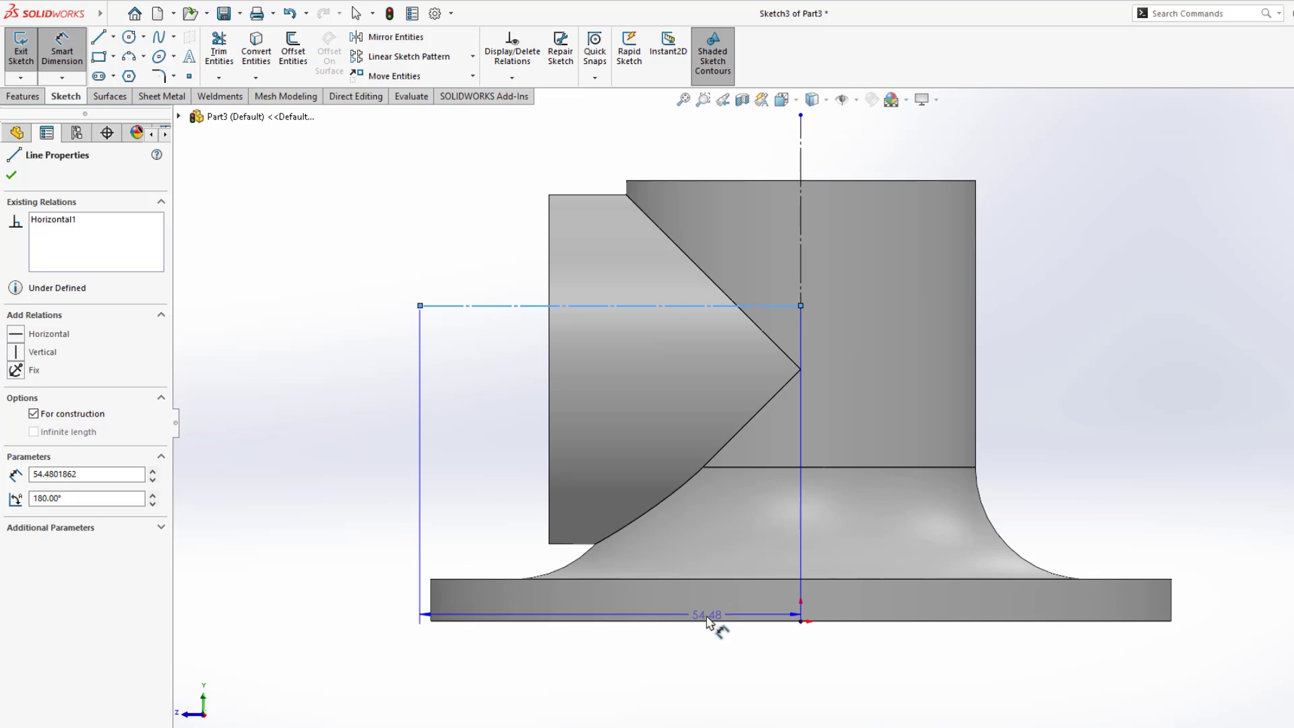
click(713, 621)
click(1212, 489)
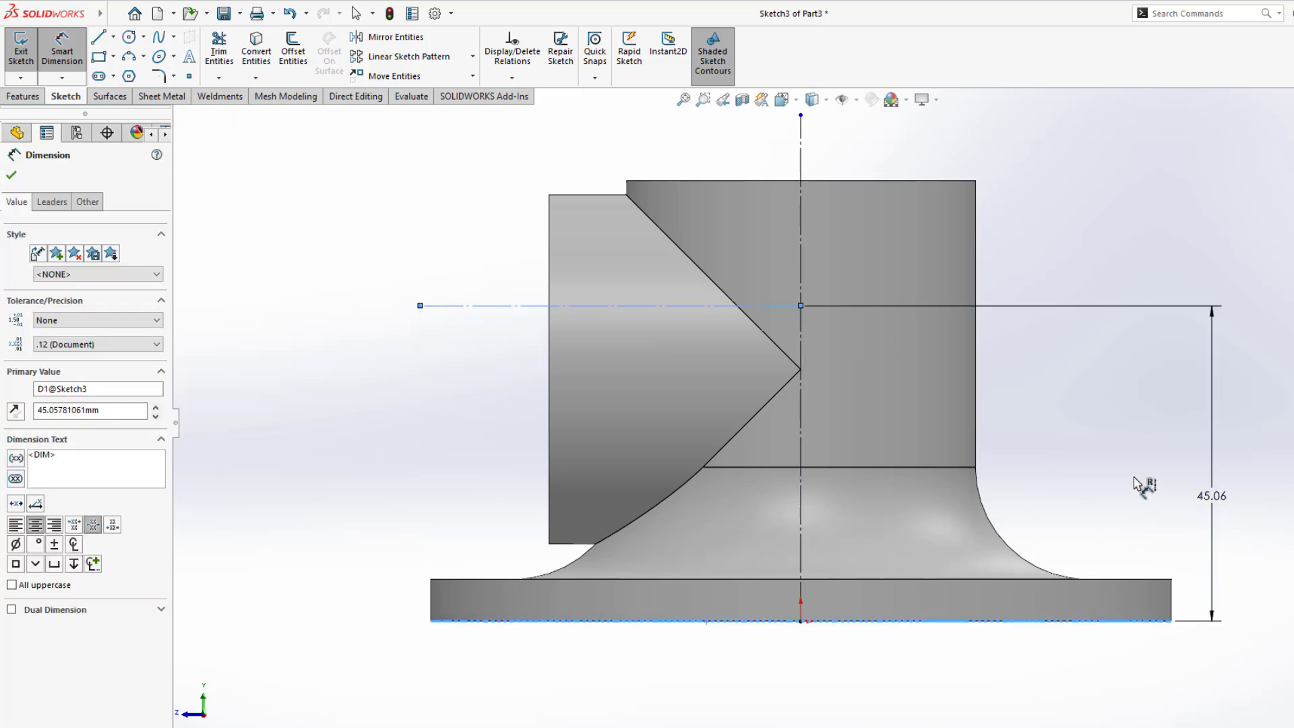
text(36)
key(Return)
click(1135, 234)
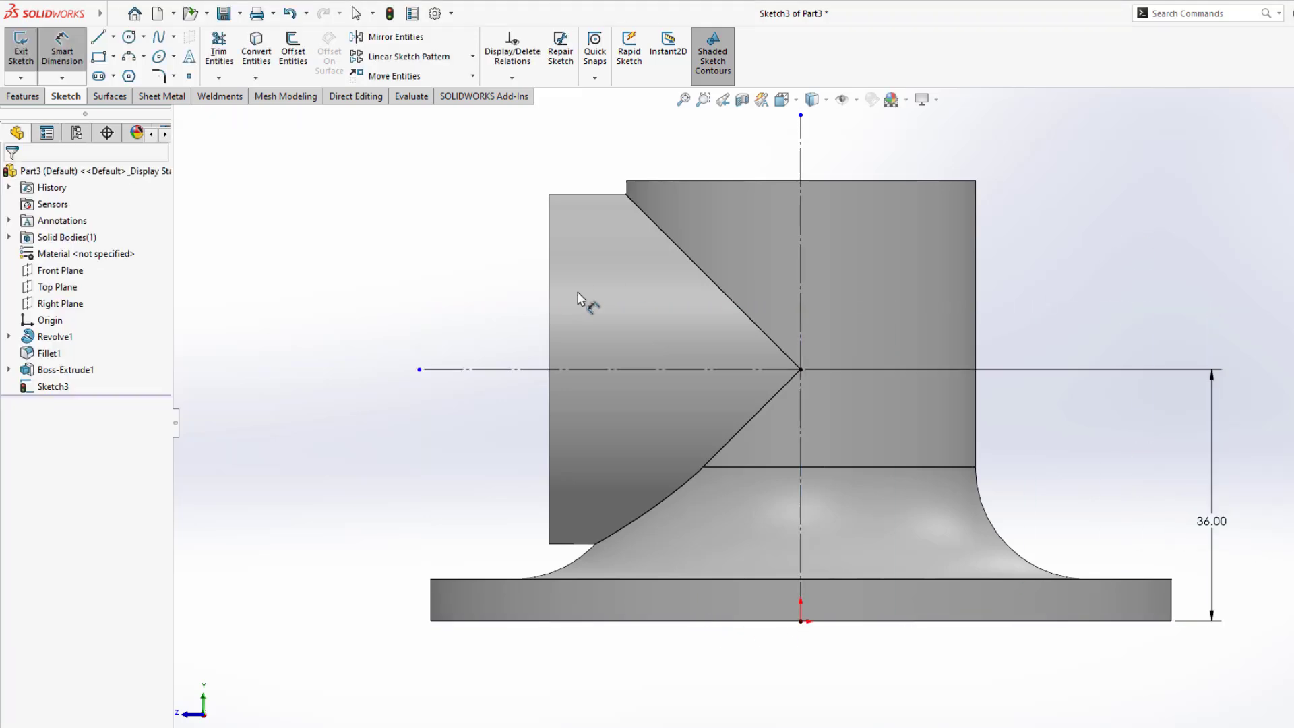
Draw a stepped line chain from the boss's end face, about 14 mm above its axis, inward to the vertical centerline about 7 mm above.
scroll(651, 358, up, 1)
scroll(651, 358, up, 3)
click(98, 38)
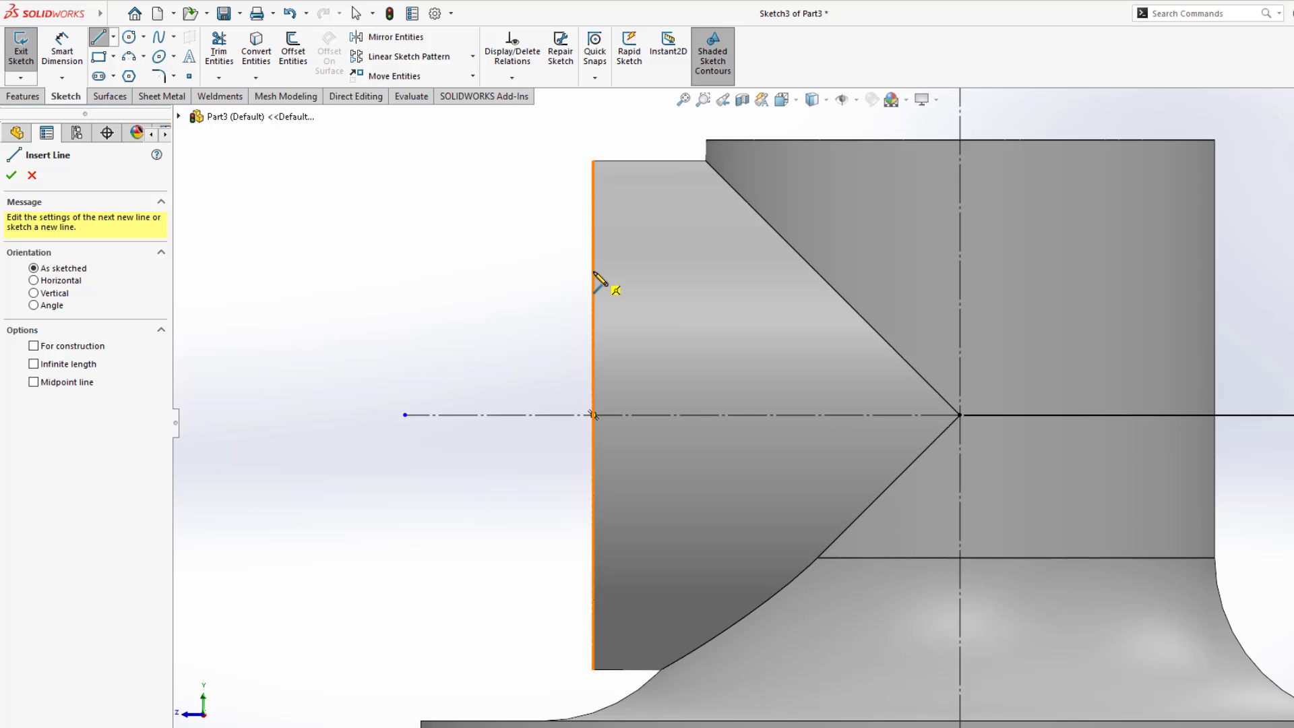
click(593, 271)
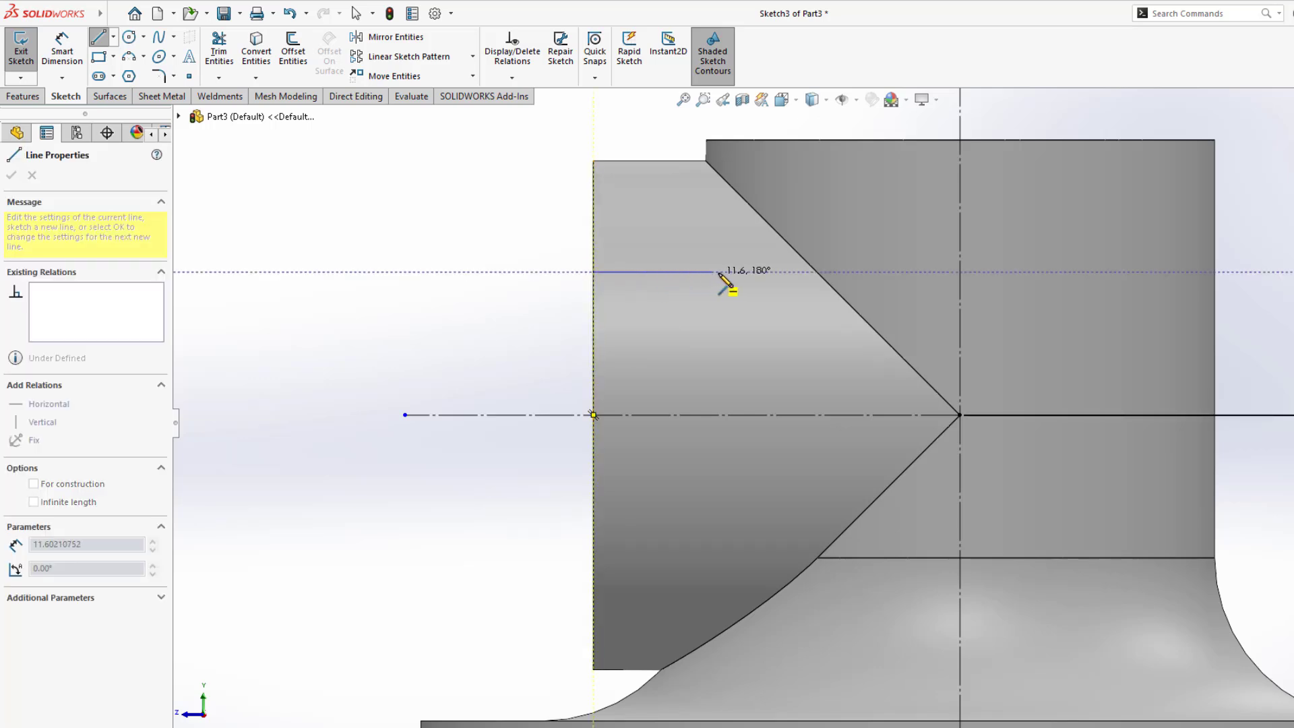
click(794, 271)
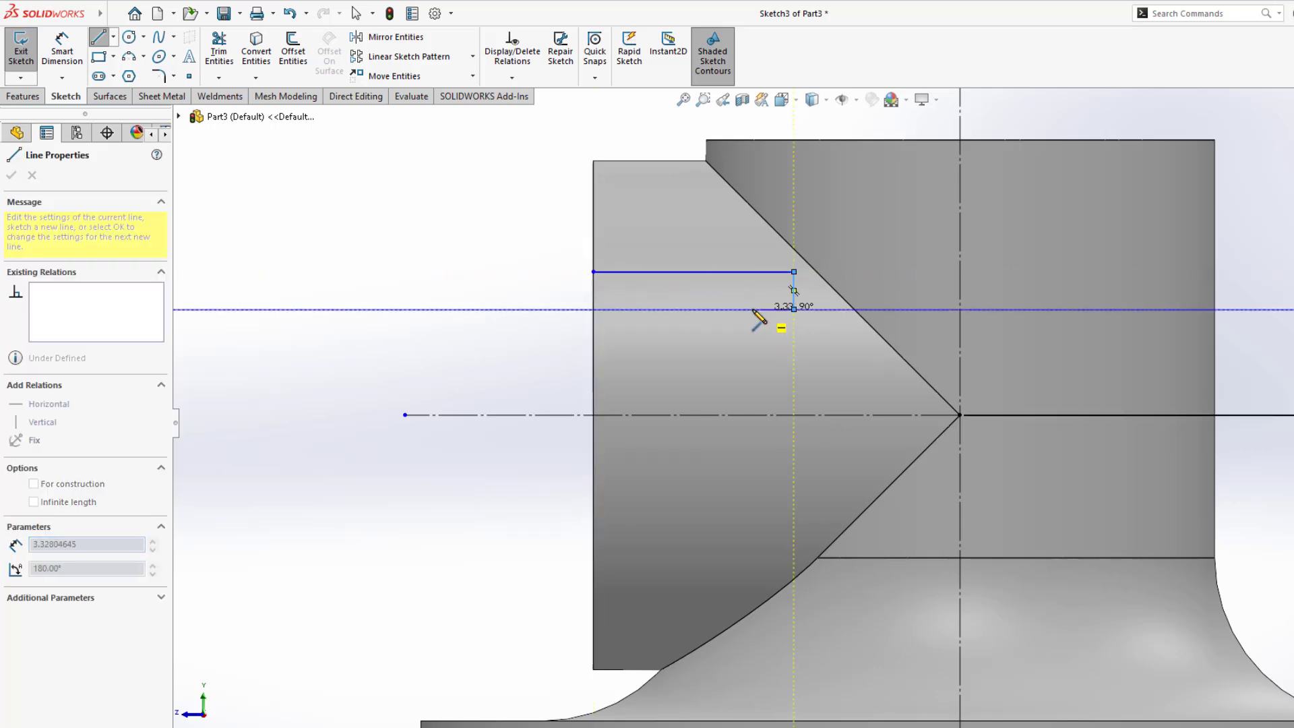
click(794, 309)
click(752, 309)
click(752, 344)
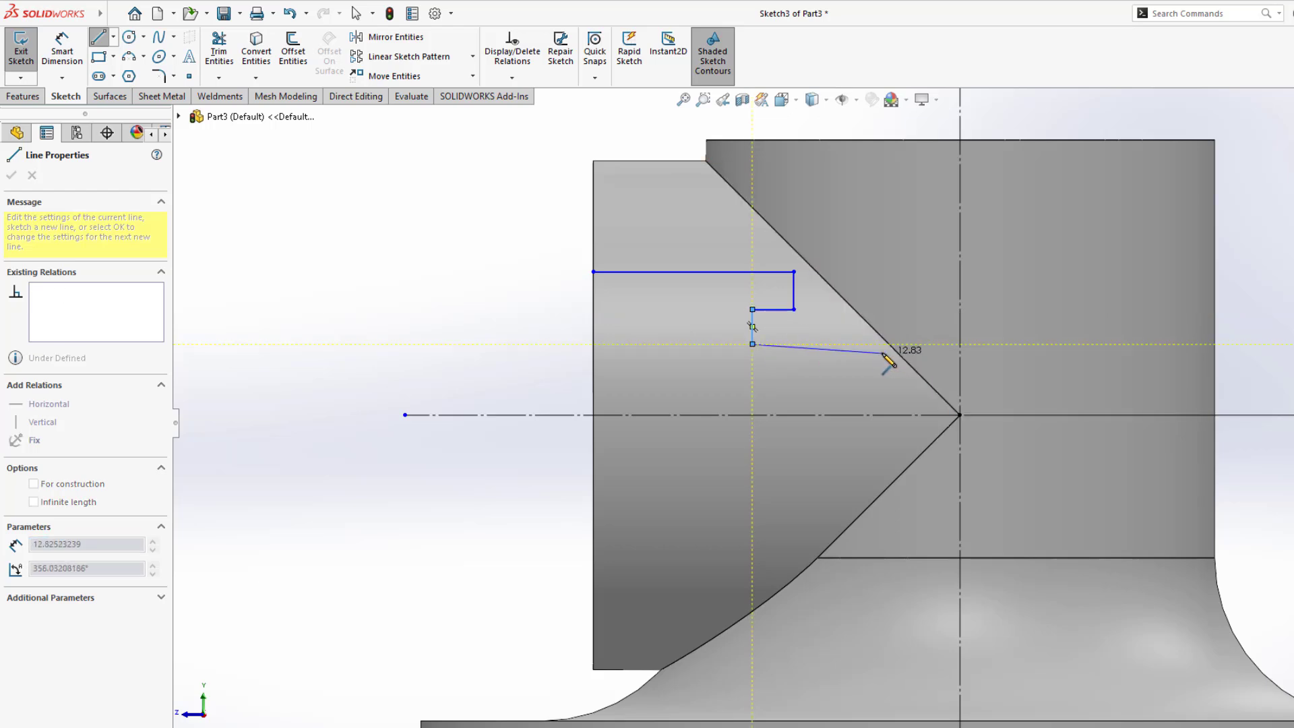
click(960, 344)
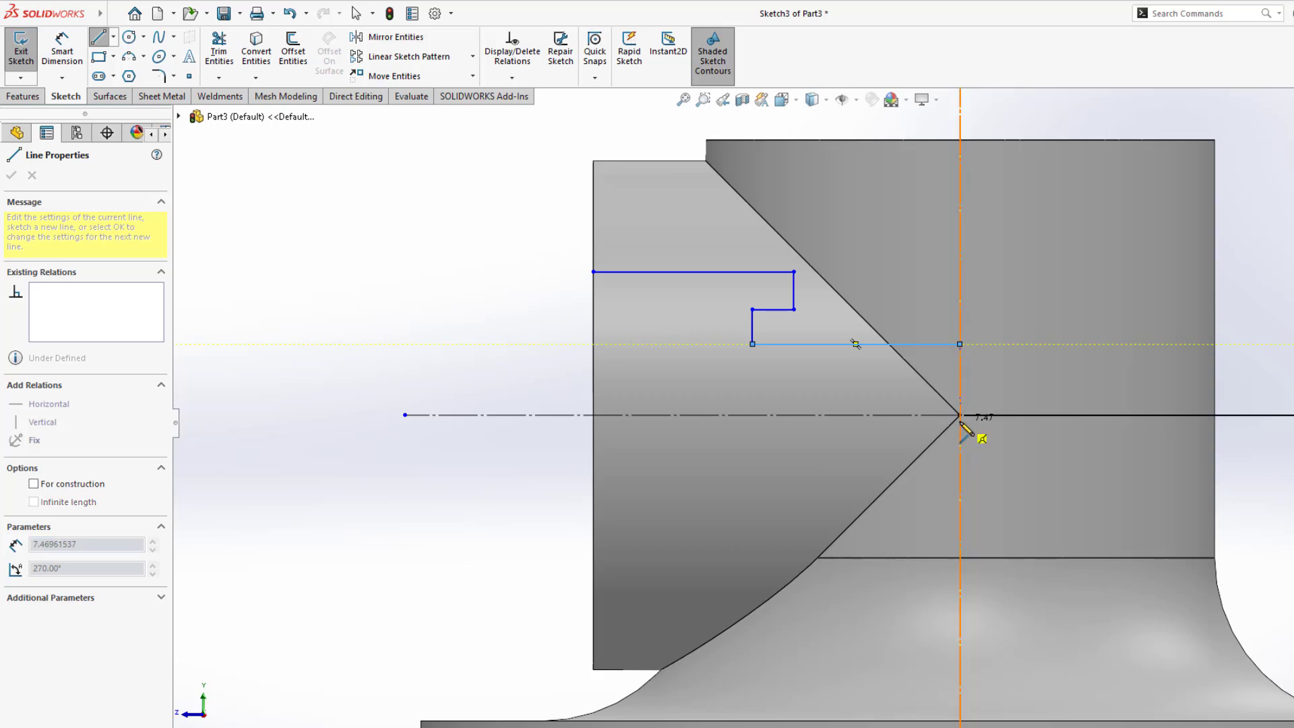
Close the stepped bore profile down the vertical centerline, along the boss axis and up the end face.
click(960, 415)
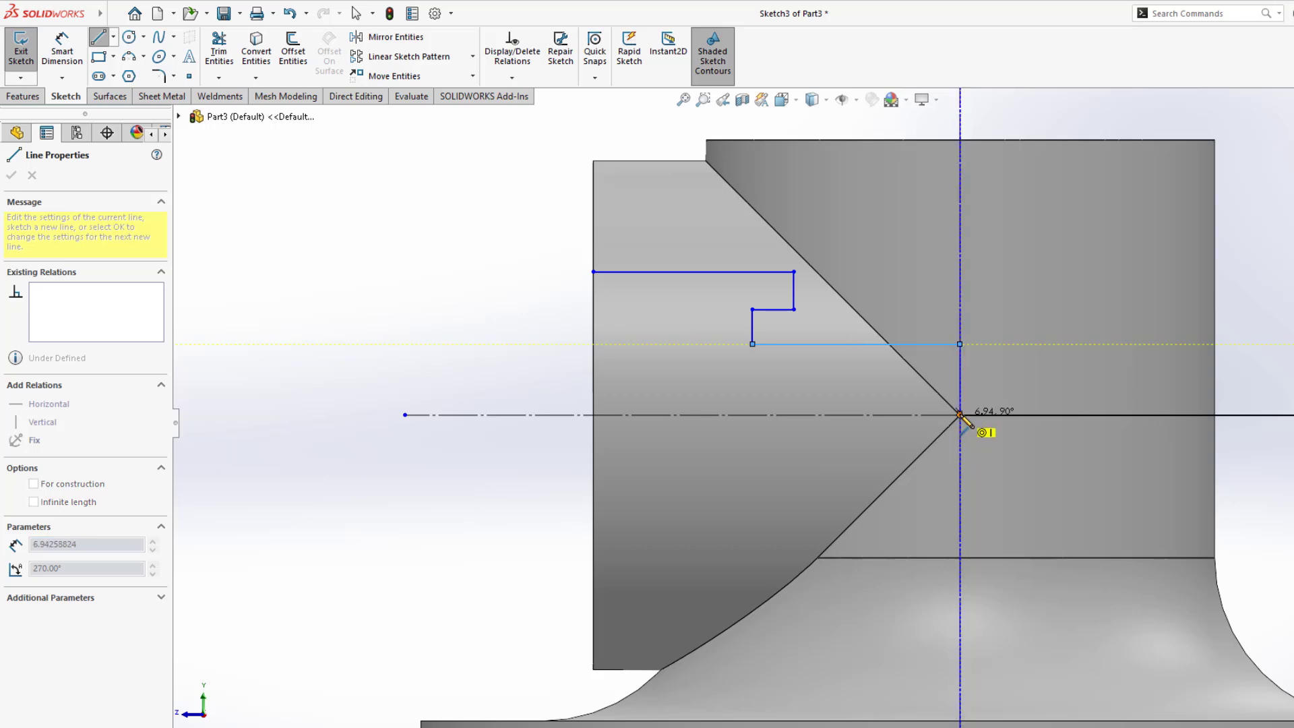
click(593, 415)
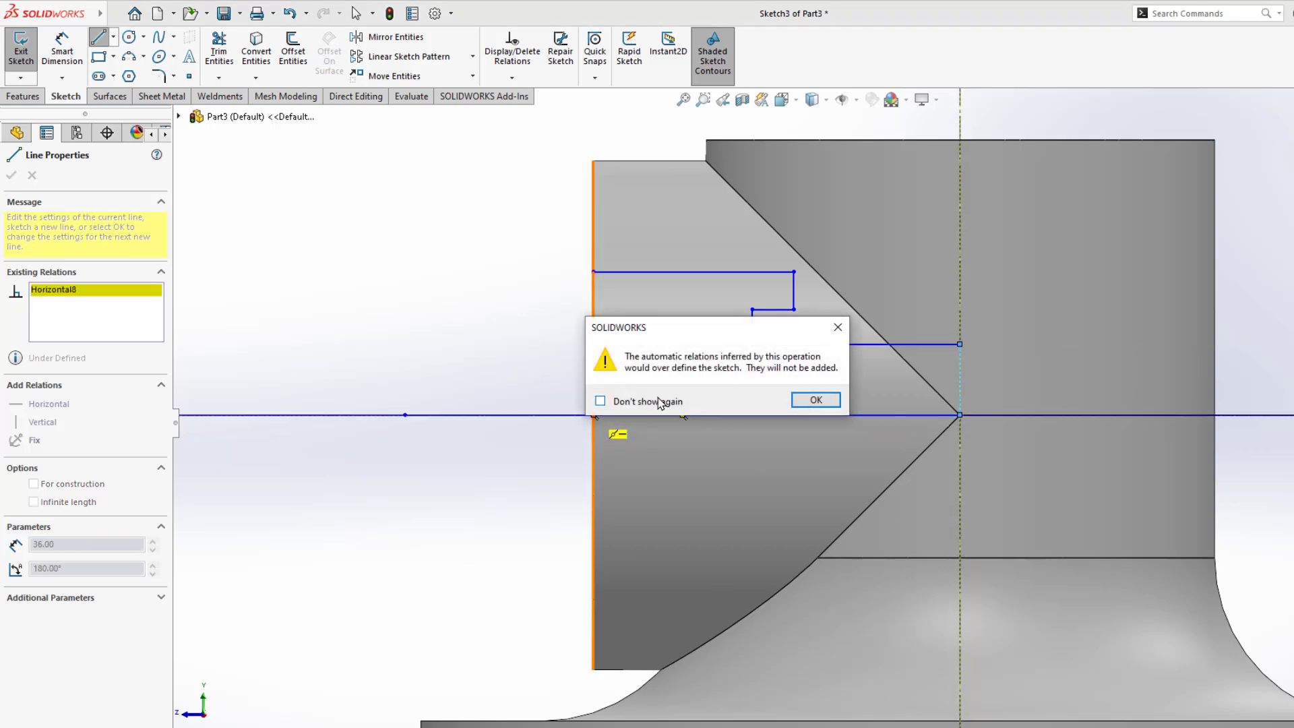
click(815, 400)
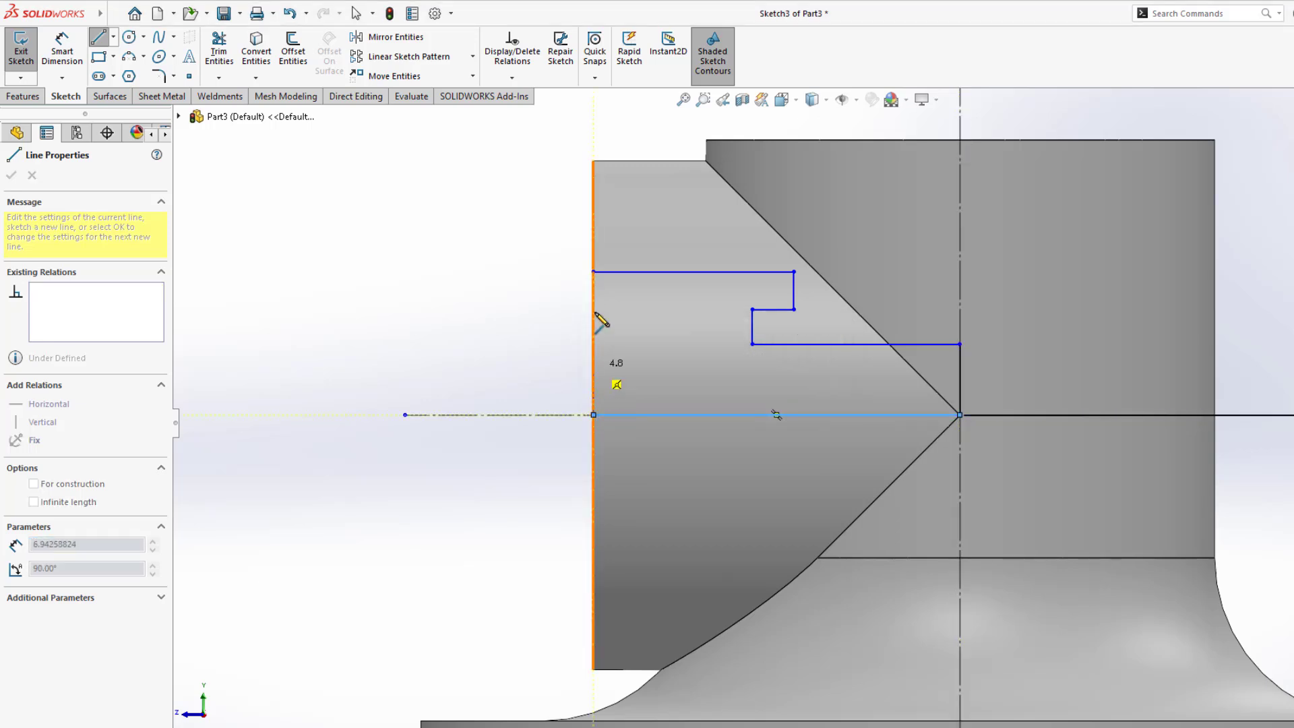
click(593, 271)
key(Escape)
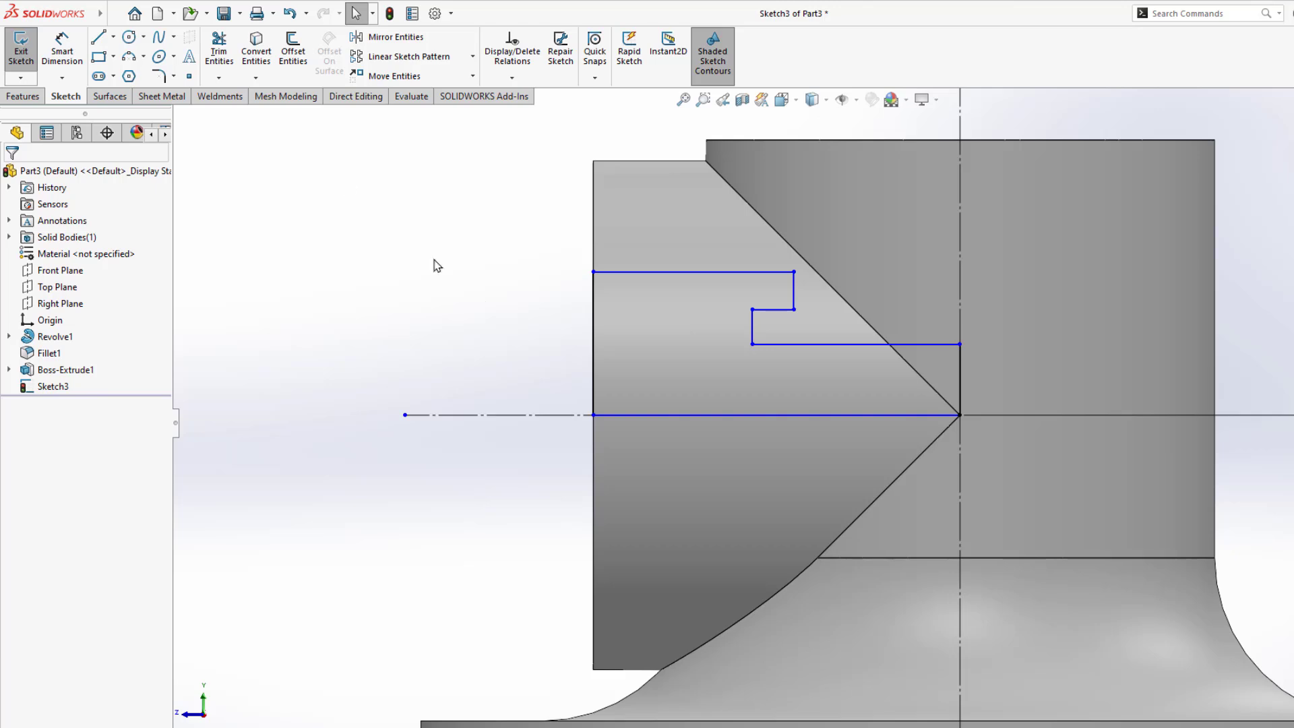
Dimension the profile's outermost horizontal line about the horizontal centerline as a 42 mm diameter.
key(d)
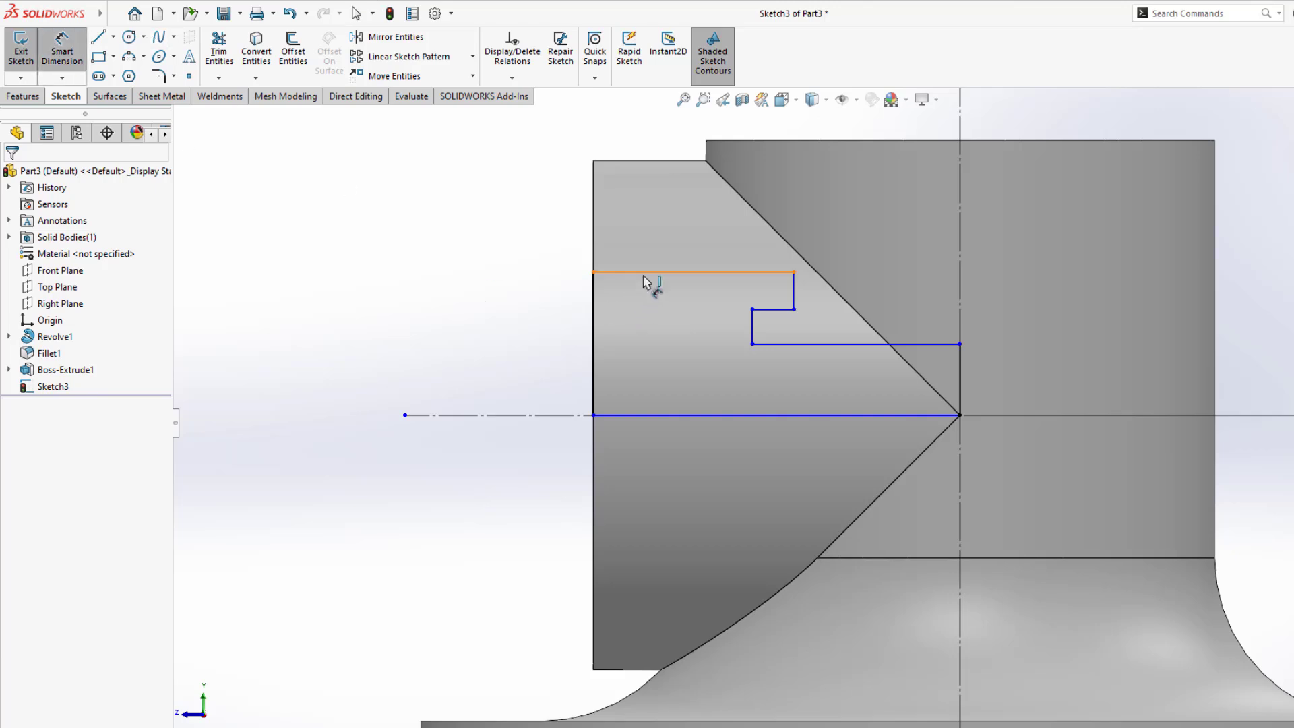
click(643, 274)
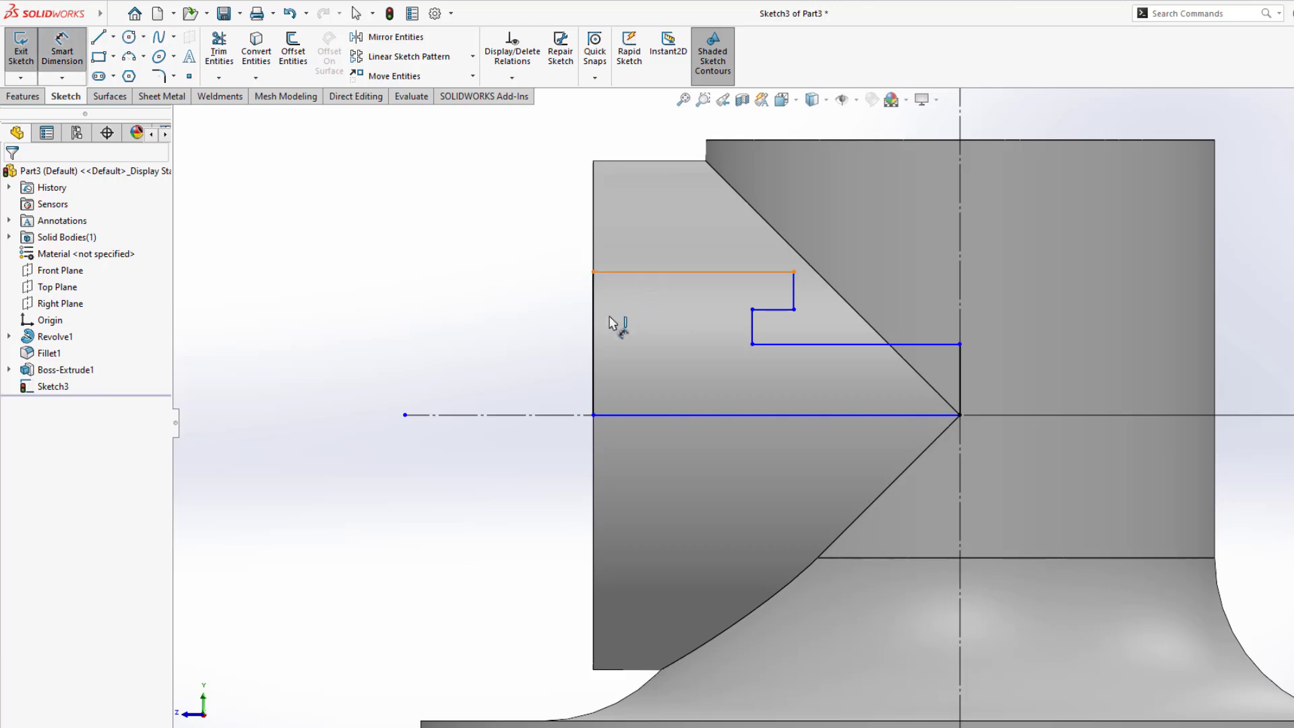
click(543, 417)
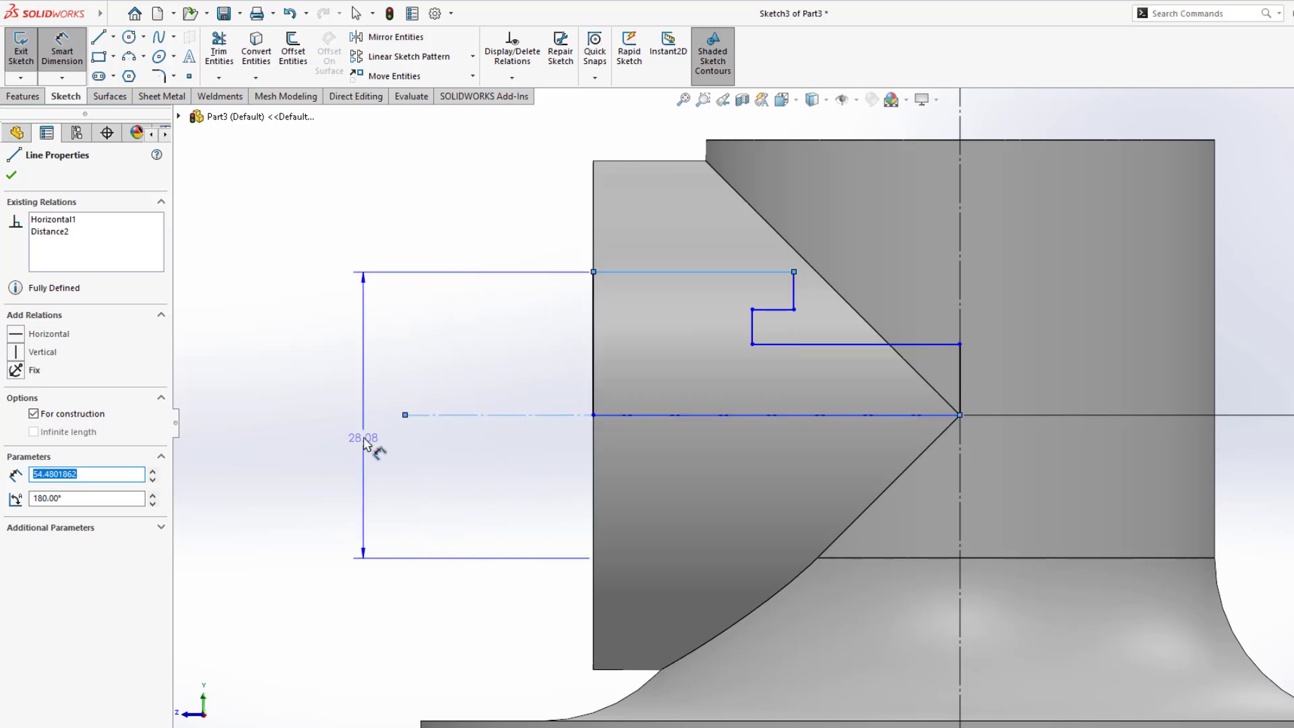
click(364, 442)
text(42)
key(Return)
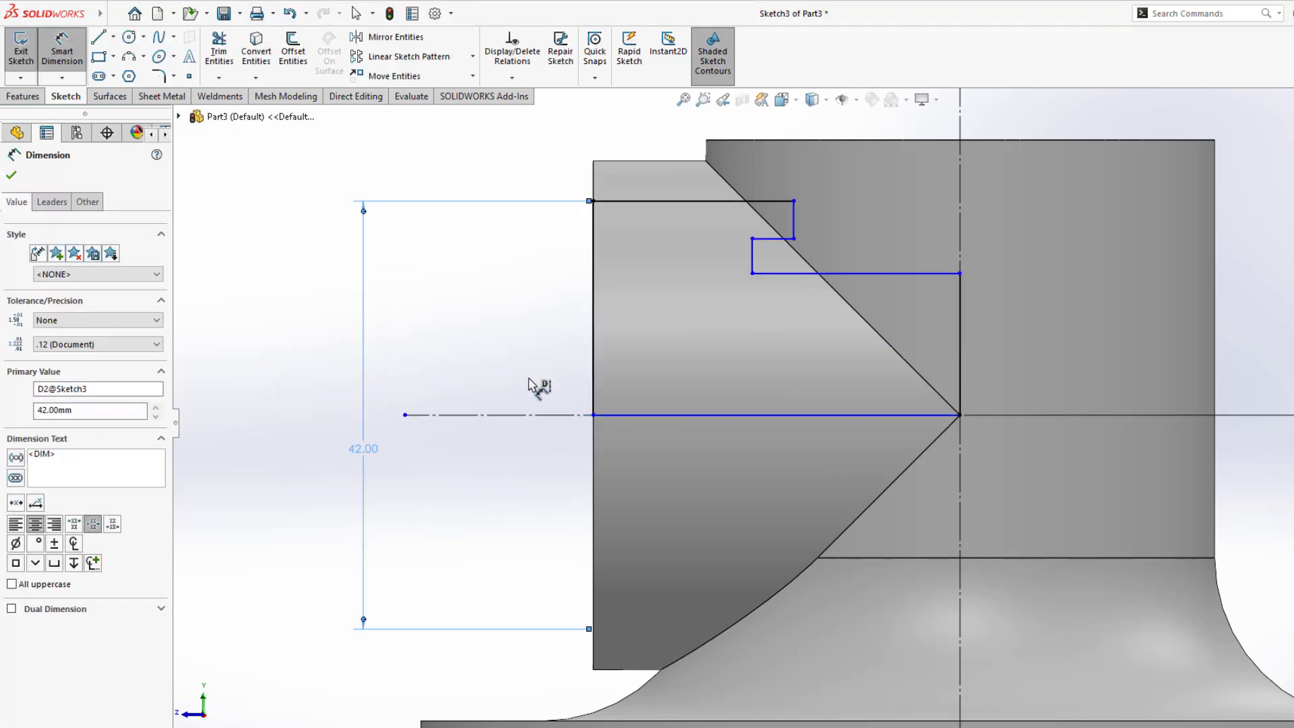
Check the middle bore diameter in the PDF drawing and dimension the short step line about the horizontal centerline as a 28 mm diameter.
key(alt+Tab)
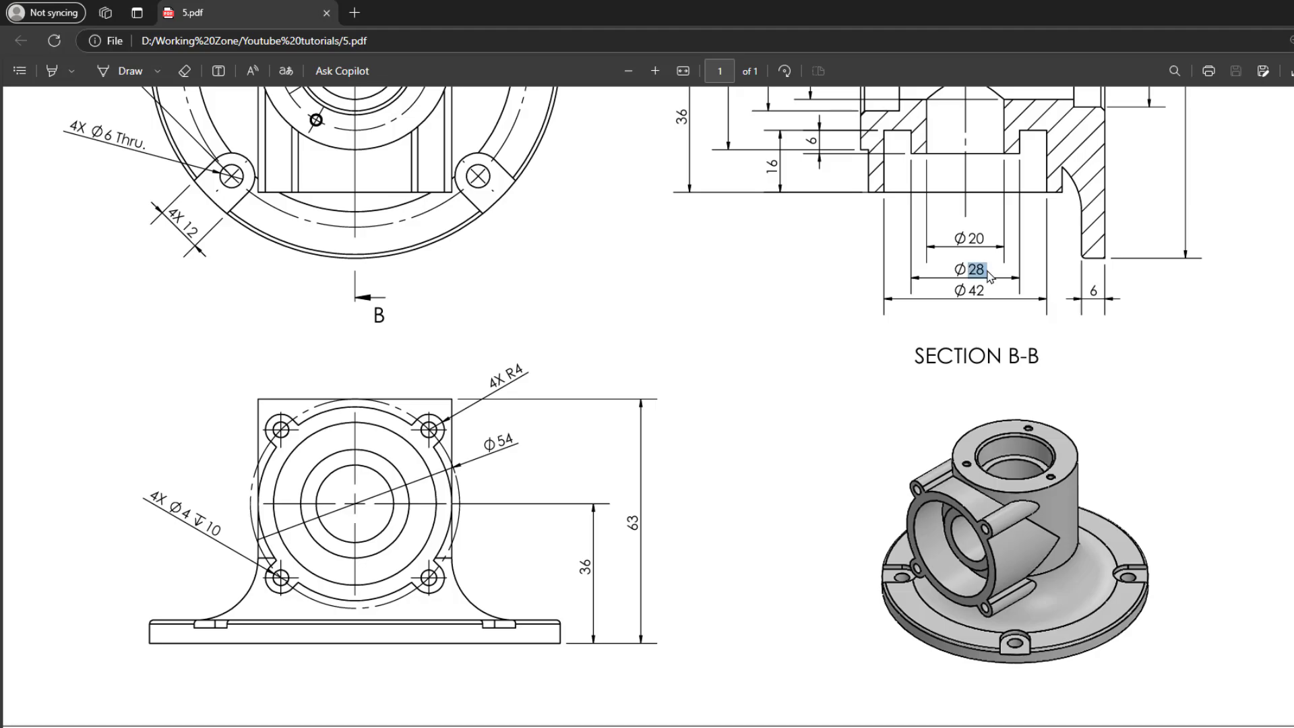
click(899, 389)
key(alt+Tab)
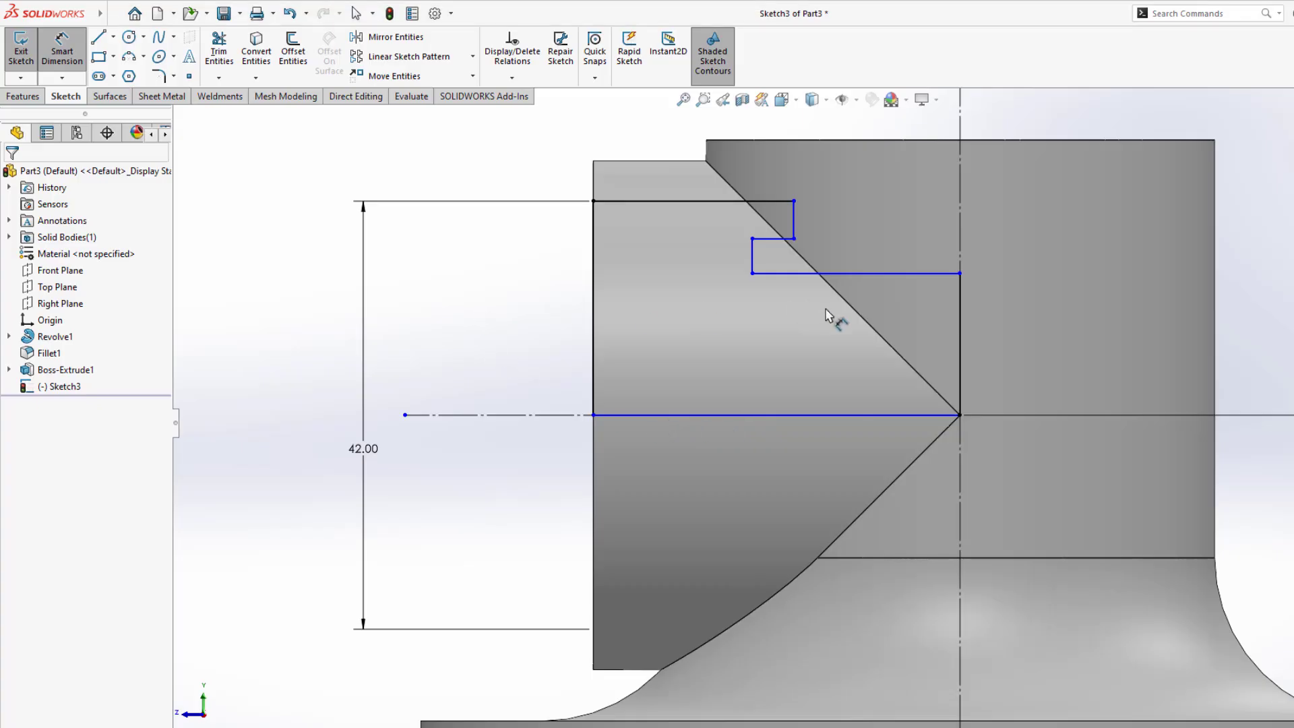
click(752, 239)
click(534, 415)
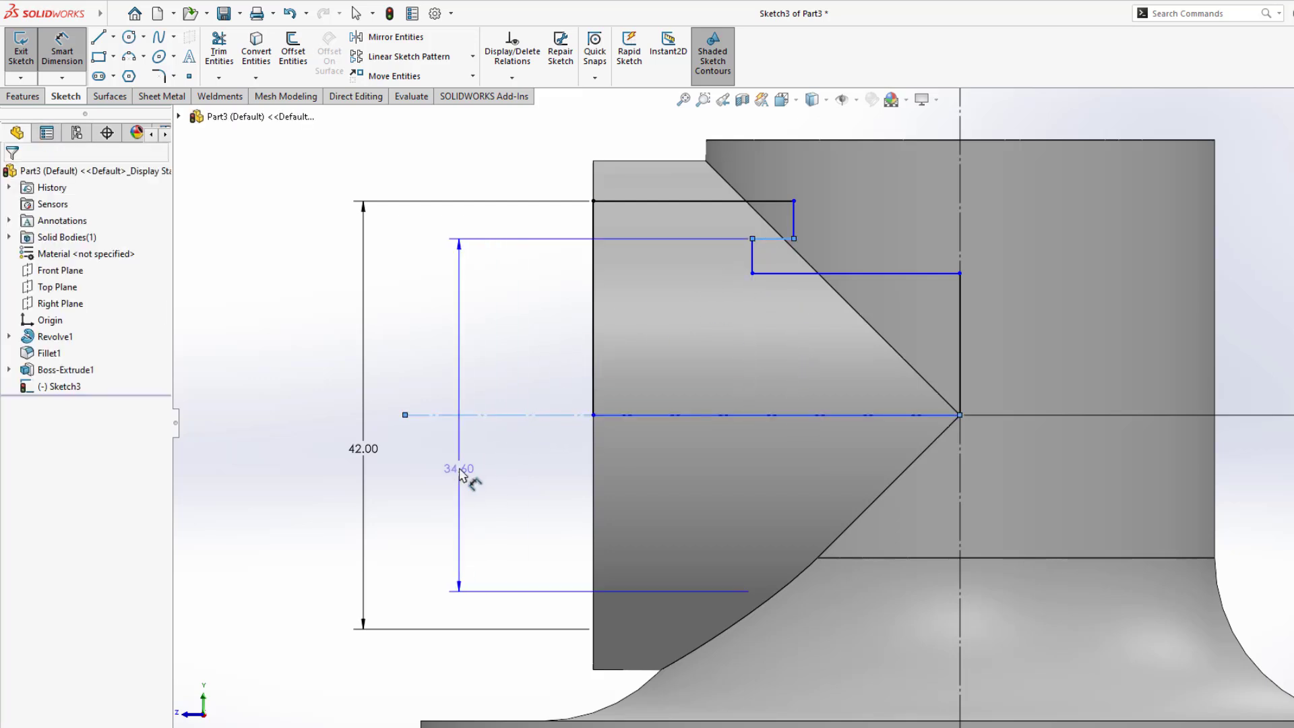
click(461, 475)
text(28)
key(Return)
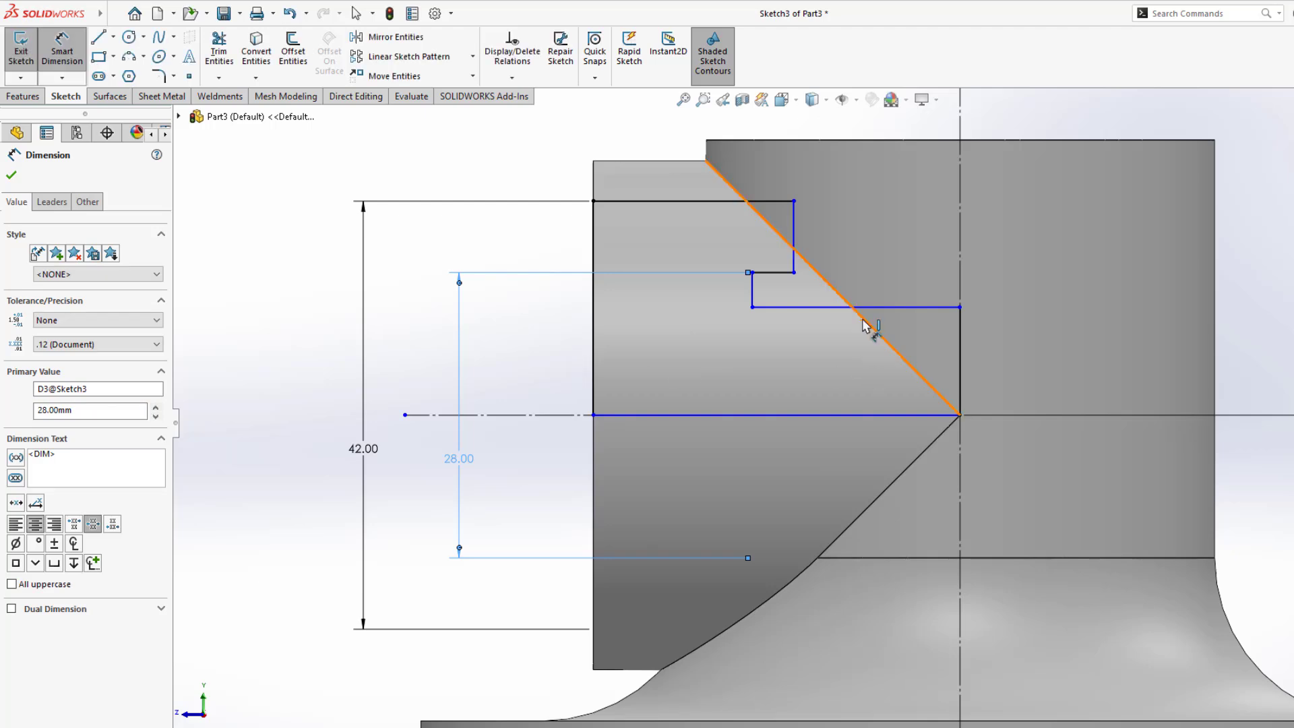
Dimension the profile's innermost horizontal step line about the horizontal centerline as a 20 mm diameter.
click(873, 308)
click(519, 450)
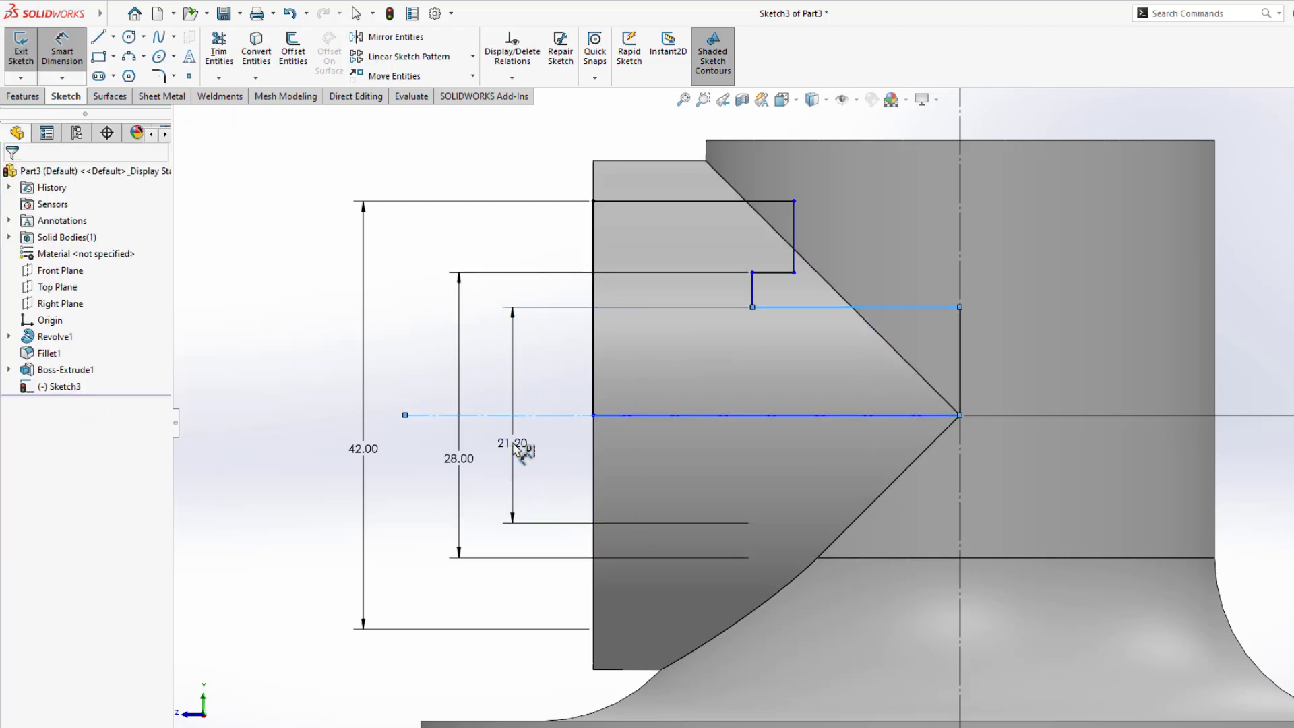
text(20)
key(Return)
Examine the depth dimensions of the side boss's stepped bore in Section B-B of the PDF drawing.
scroll(826, 320, up, 2)
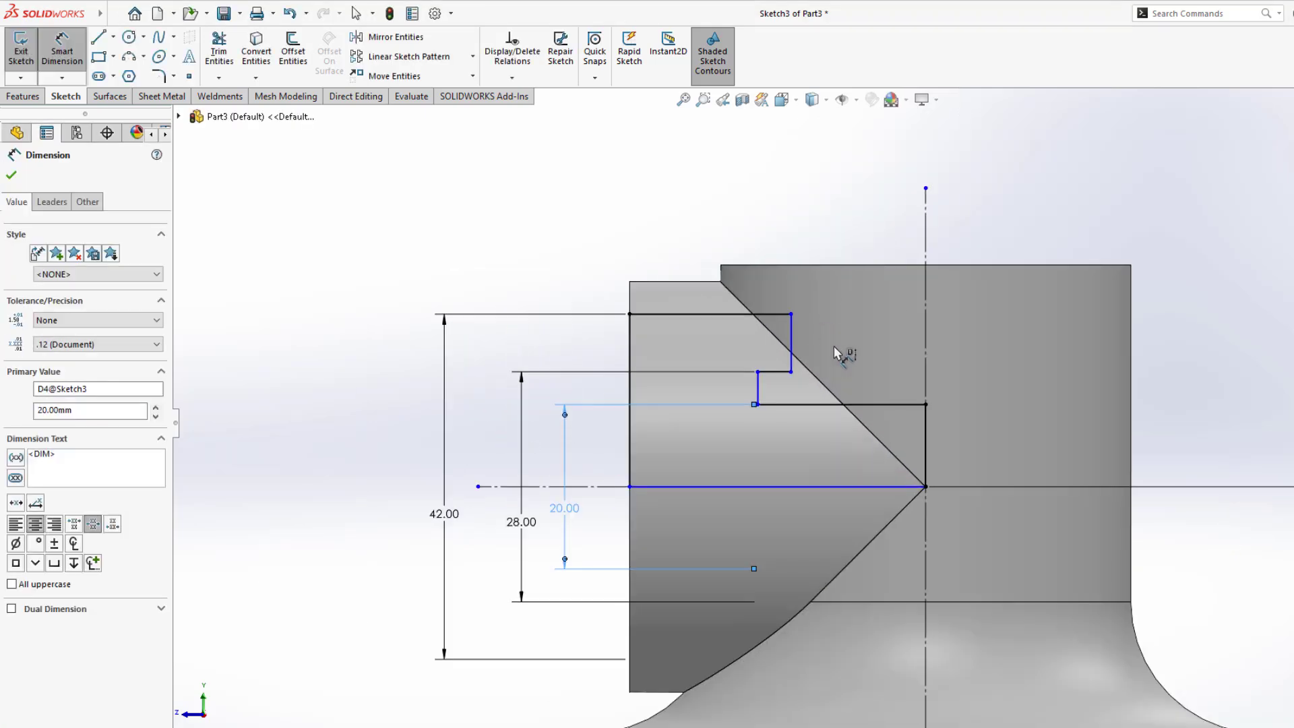
key(alt+Tab)
scroll(814, 359, up, 1)
ctrl+scroll(814, 359, up, 2)
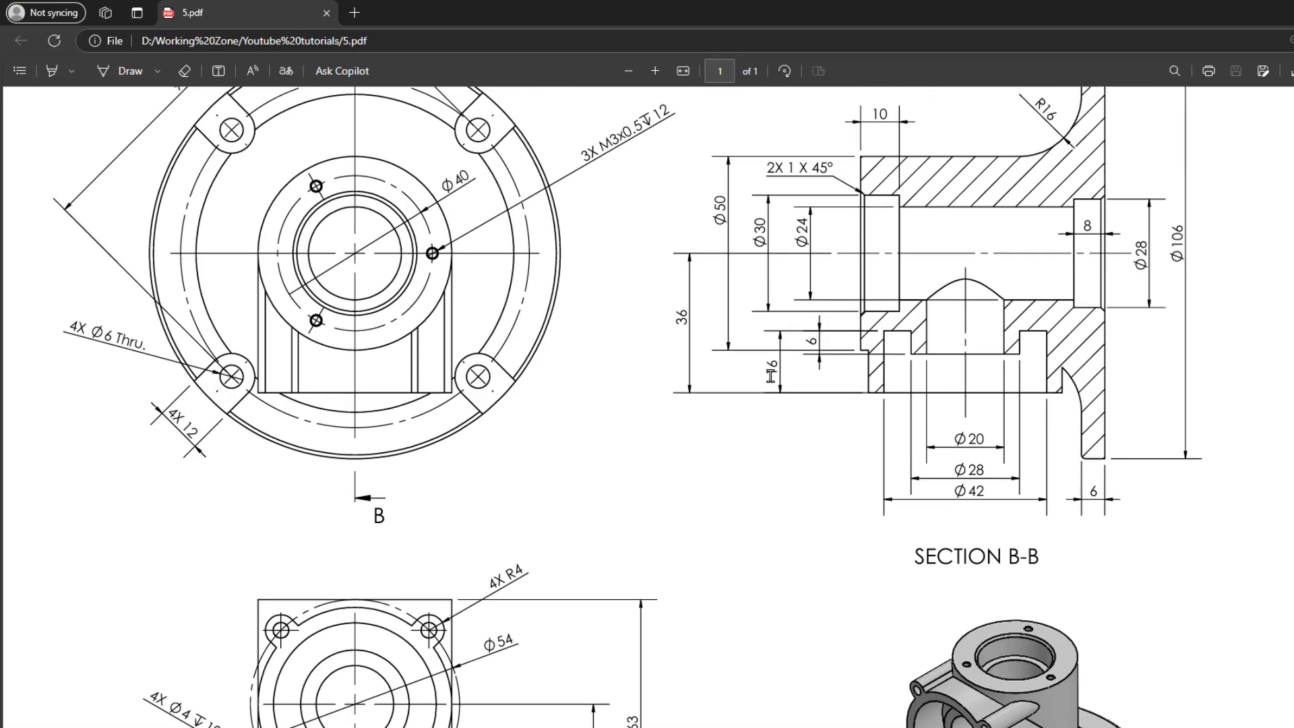
drag(770, 376, 809, 229)
click(795, 386)
drag(773, 378, 808, 229)
click(780, 386)
click(794, 449)
drag(809, 342, 823, 391)
click(850, 444)
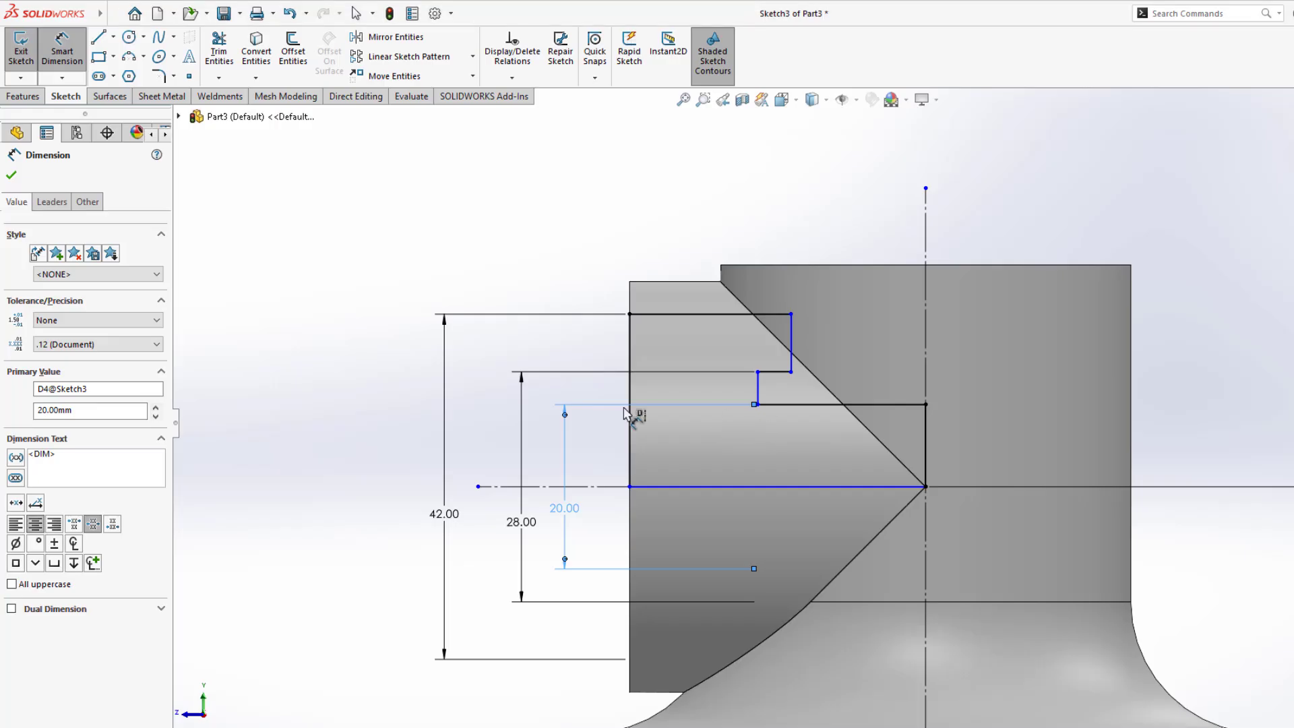
Dimension the depth of the large bore from the boss's end face to the groove bottom as 16 mm.
click(633, 348)
click(630, 347)
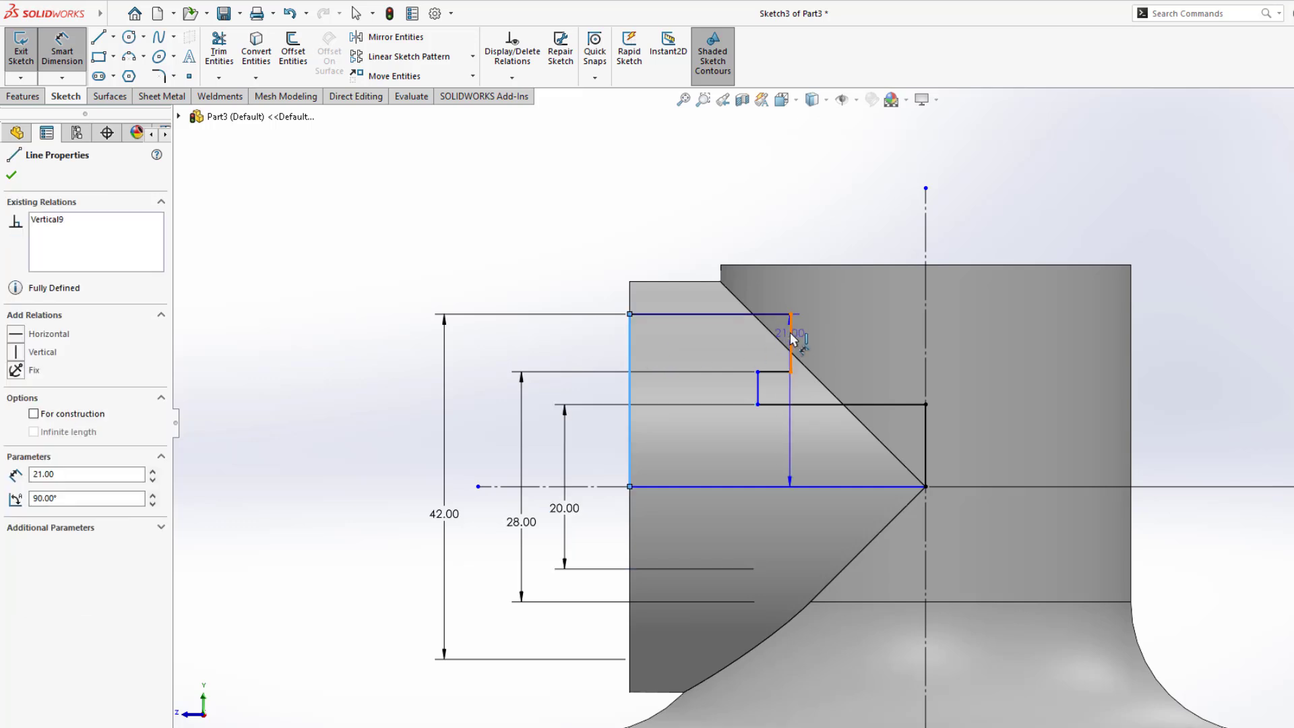
click(791, 337)
click(722, 223)
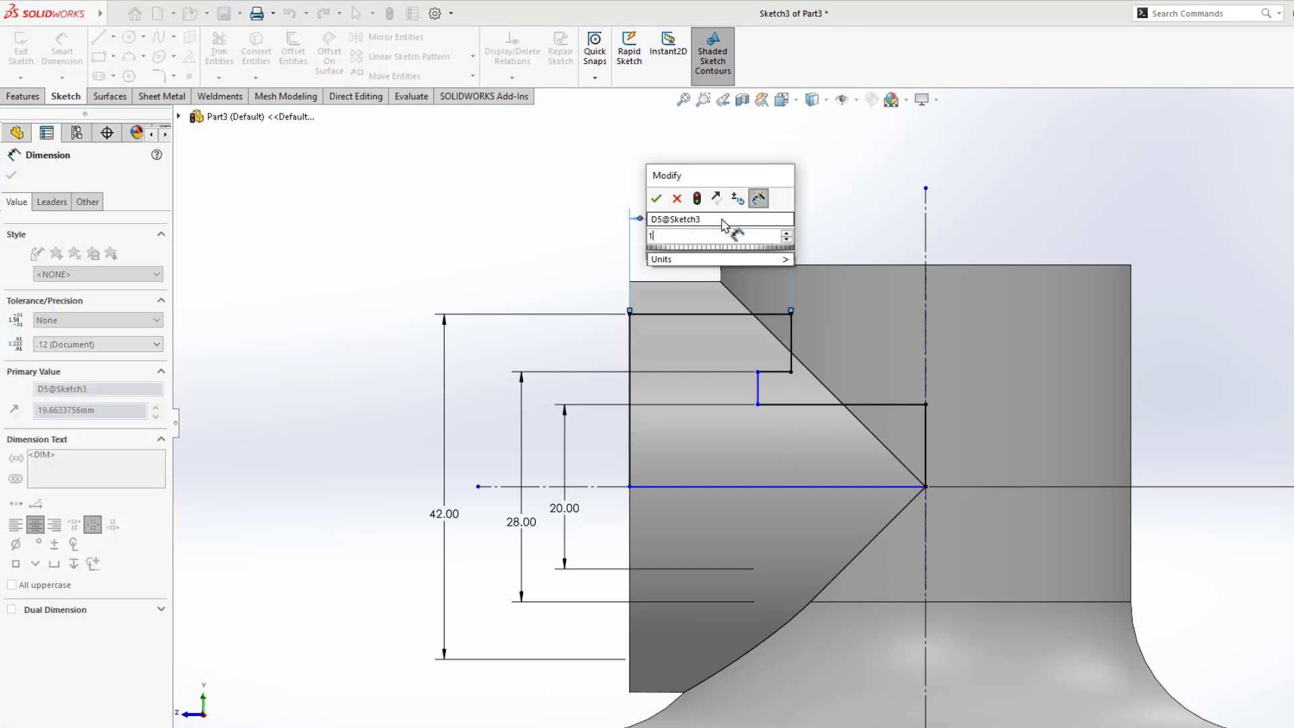
text(16)
key(Return)
Move the short inner vertical line toward the boss's end face and dimension the short horizontal step line's length as 6 mm.
click(759, 392)
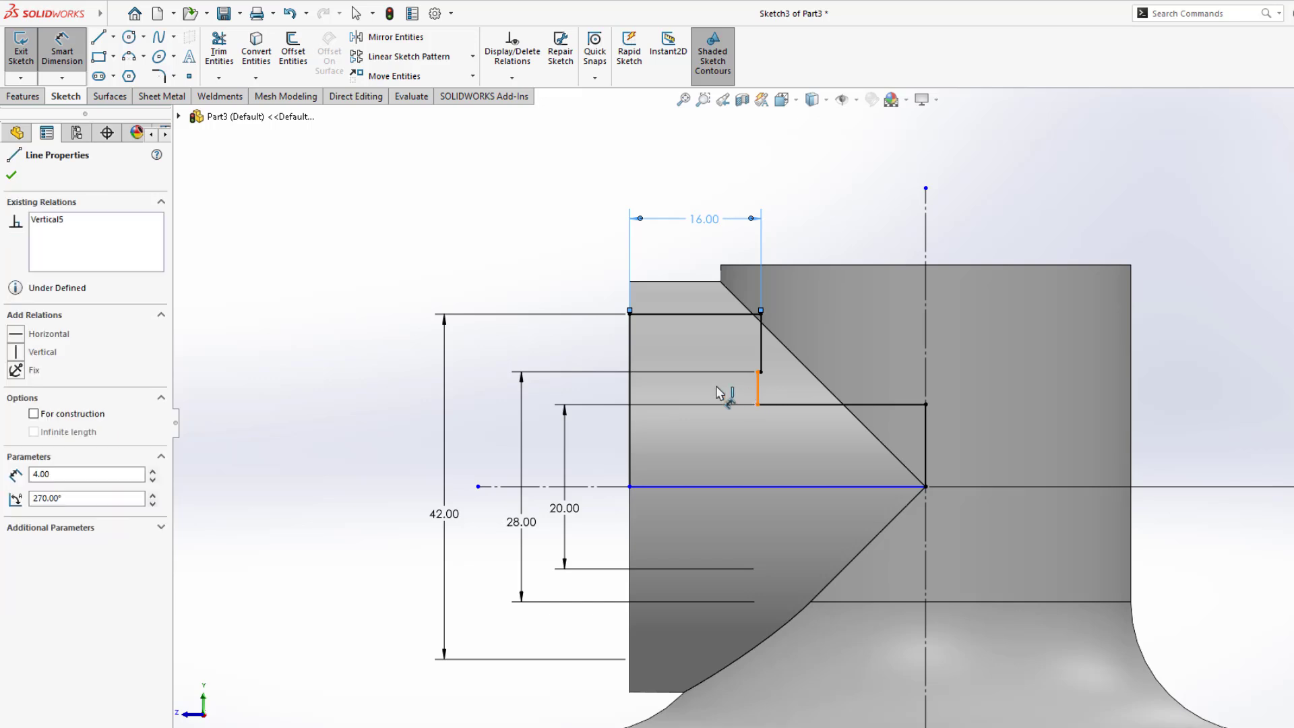
key(Escape)
key(Escape)
drag(758, 389, 721, 392)
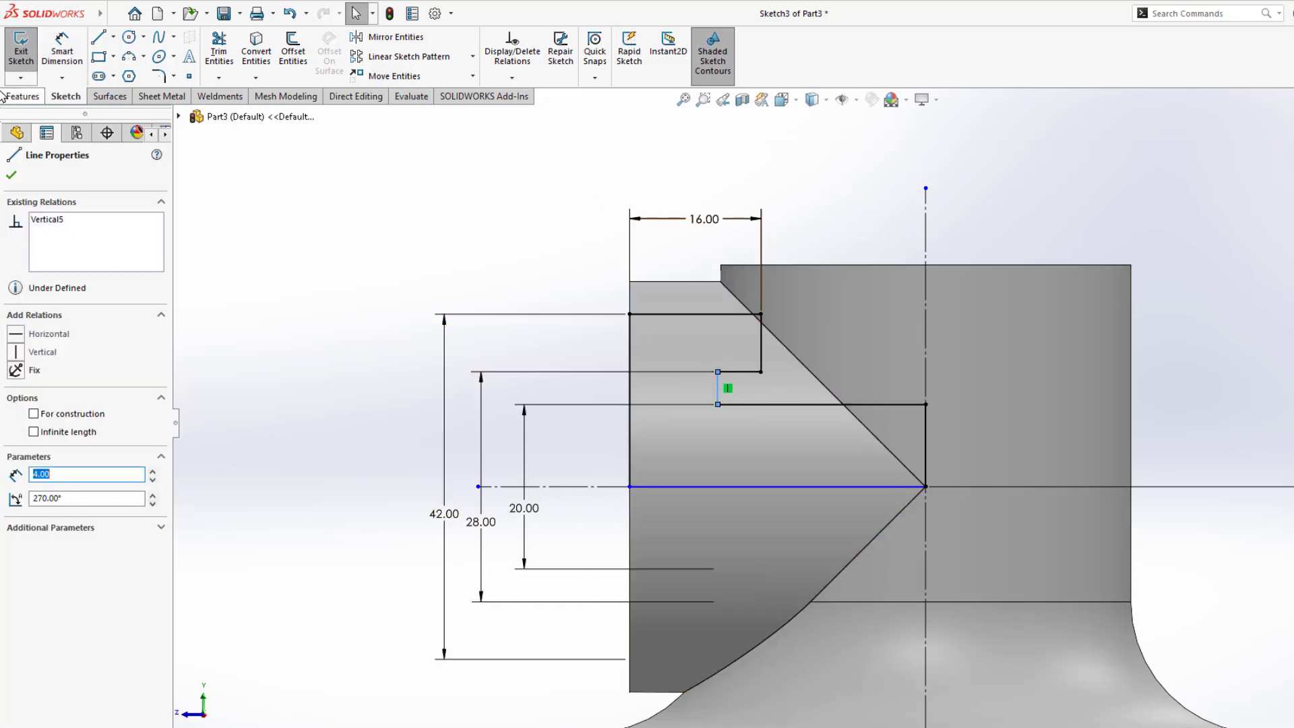
click(72, 65)
click(742, 371)
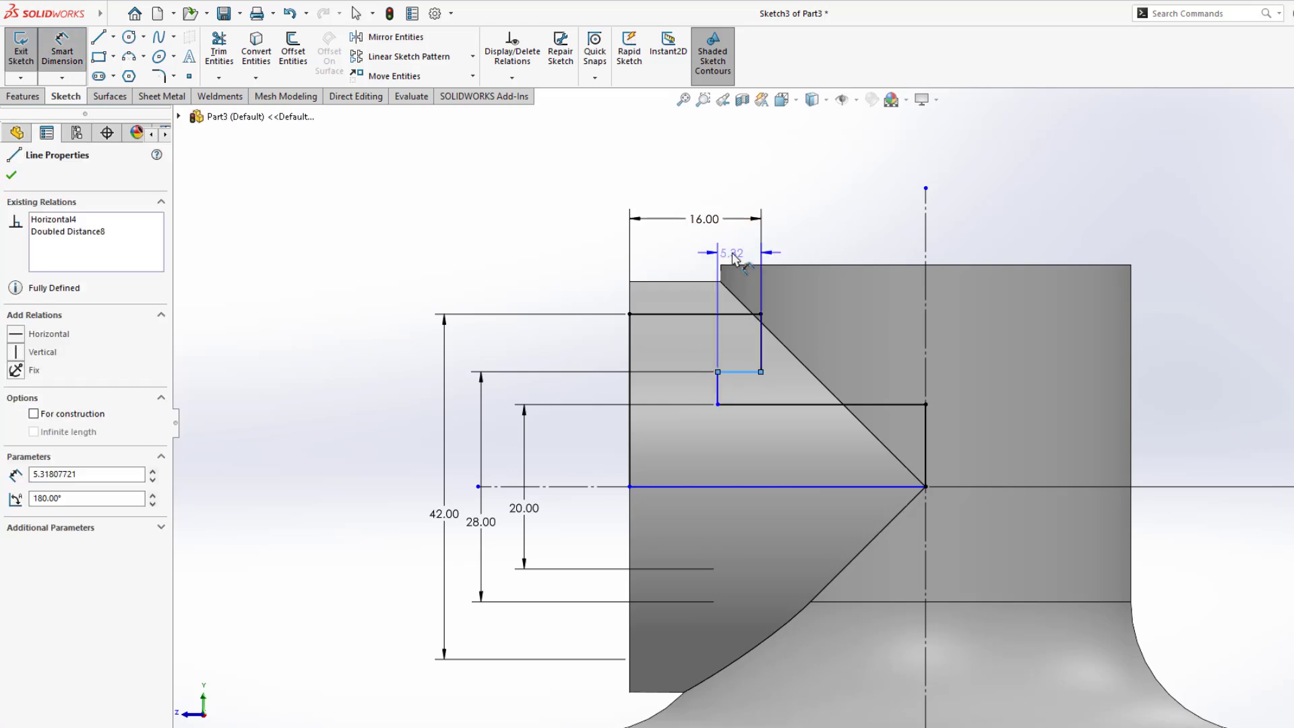
click(758, 255)
text(6)
key(Return)
key(Escape)
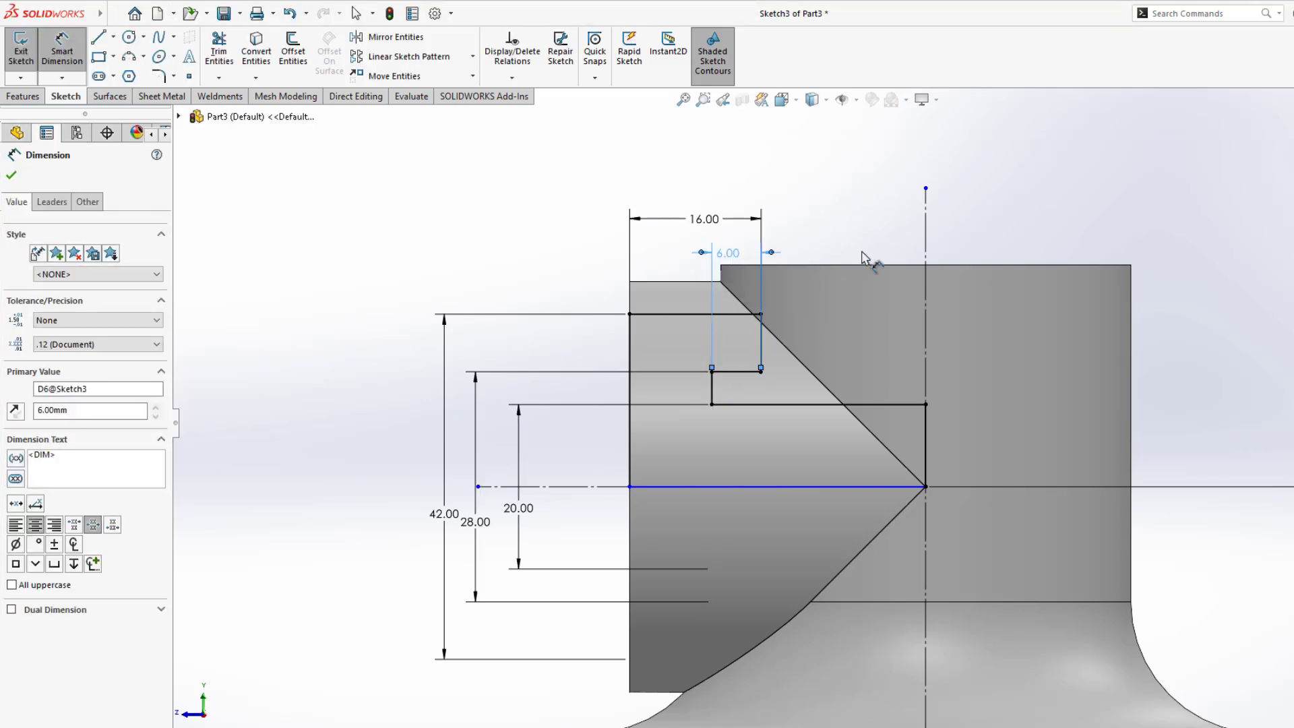
Make the profile's closing line along the boss axis collinear with the horizontal construction line.
click(845, 487)
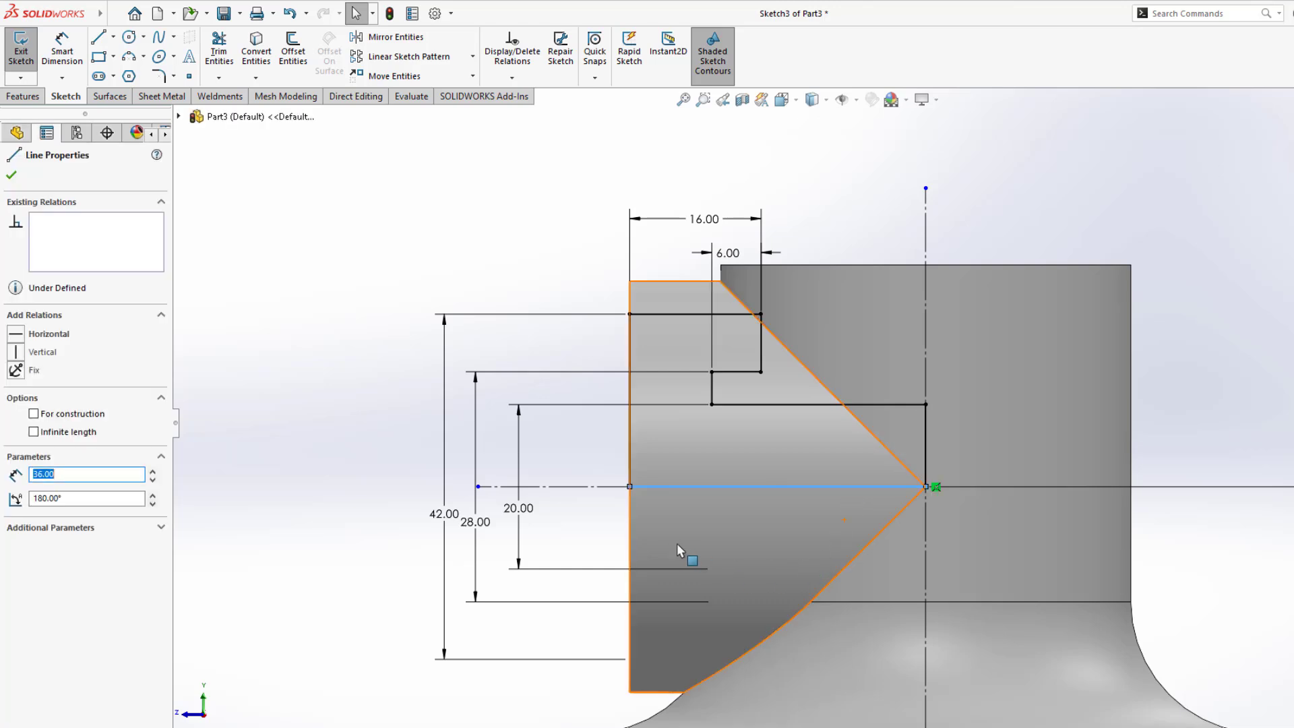
ctrl+click(629, 472)
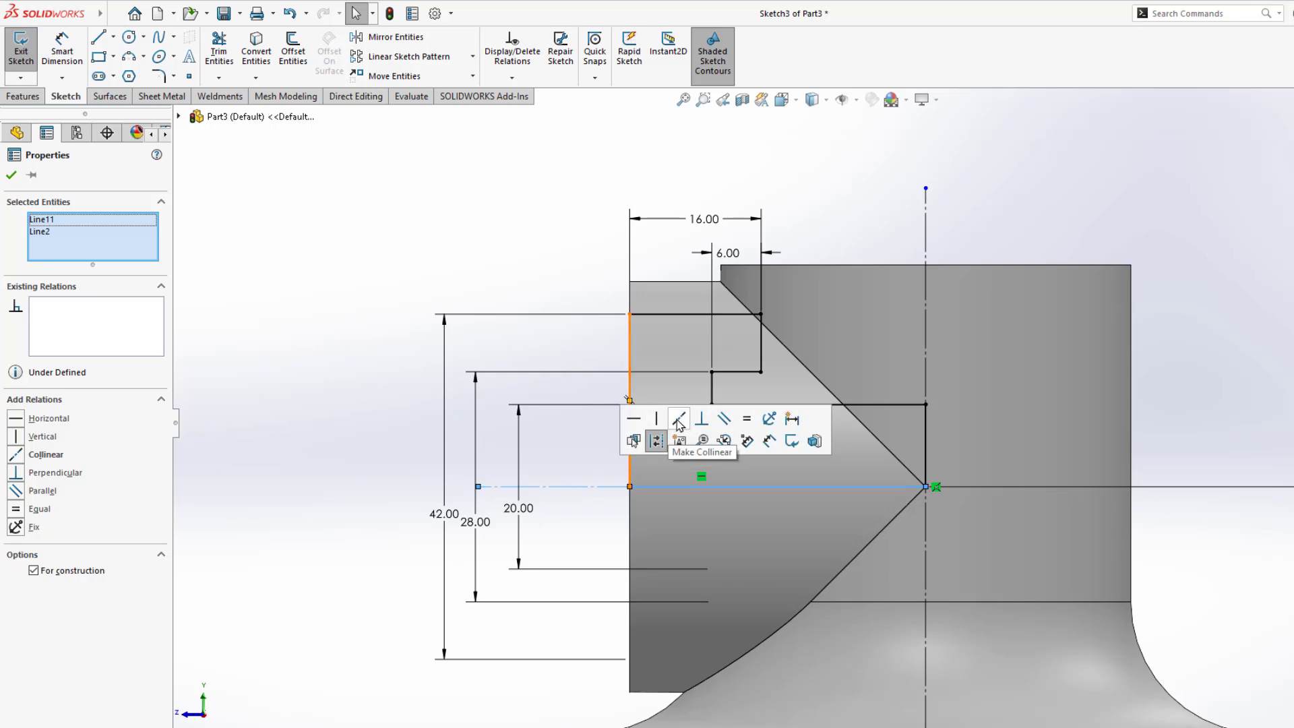
click(679, 419)
click(447, 193)
Cut the side boss's stepped bore with a 360-degree Revolved Cut about the horizontal construction line.
scroll(730, 514, up, 3)
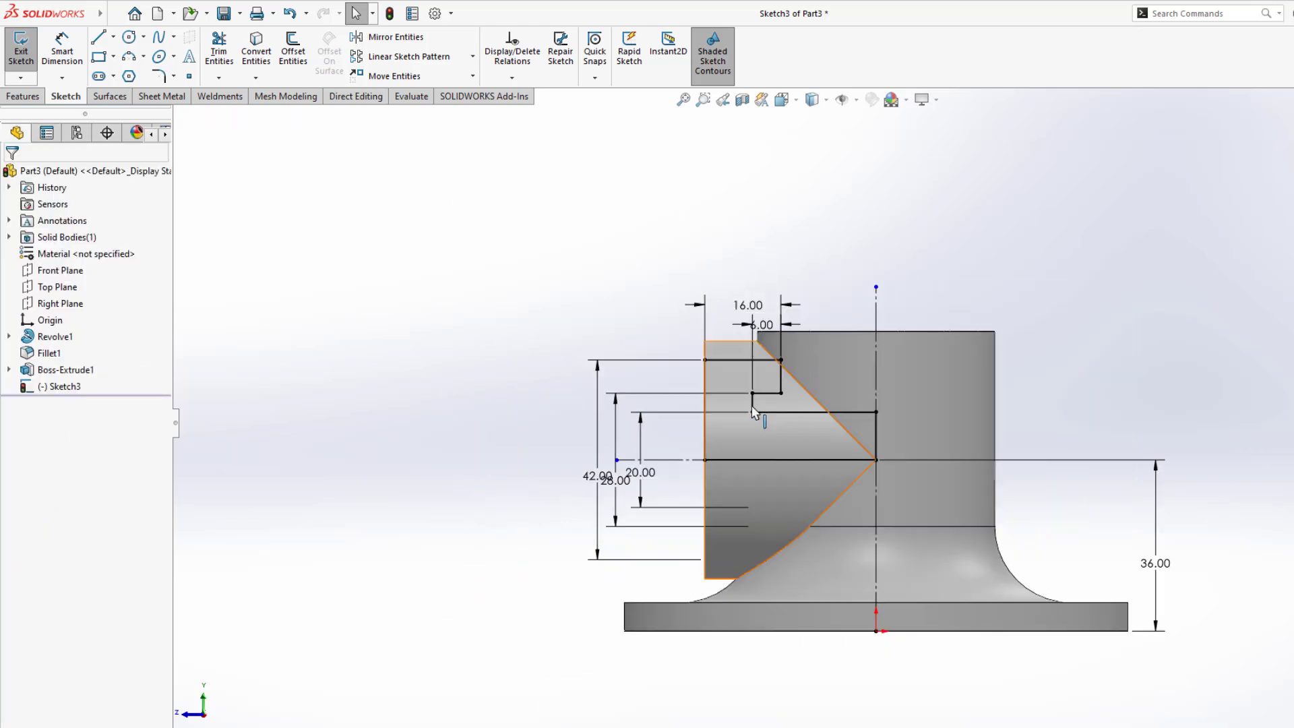
scroll(721, 456, down, 2)
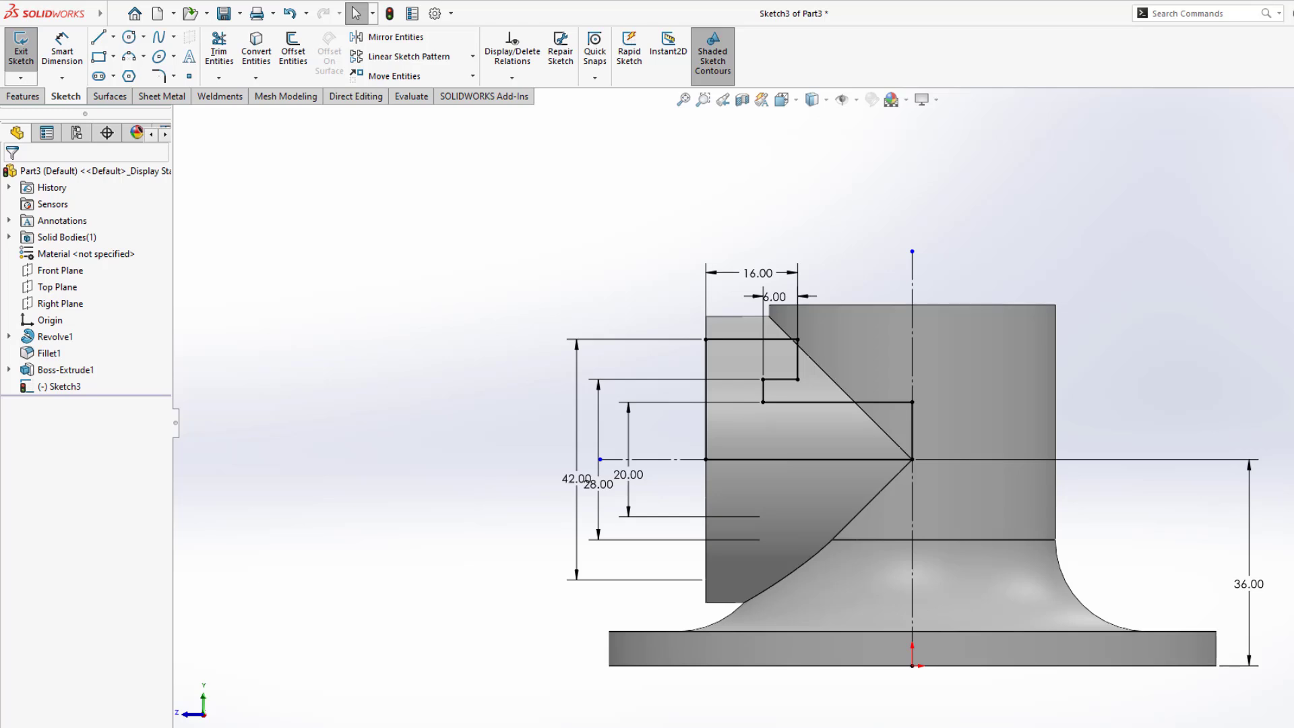
scroll(769, 409, down, 2)
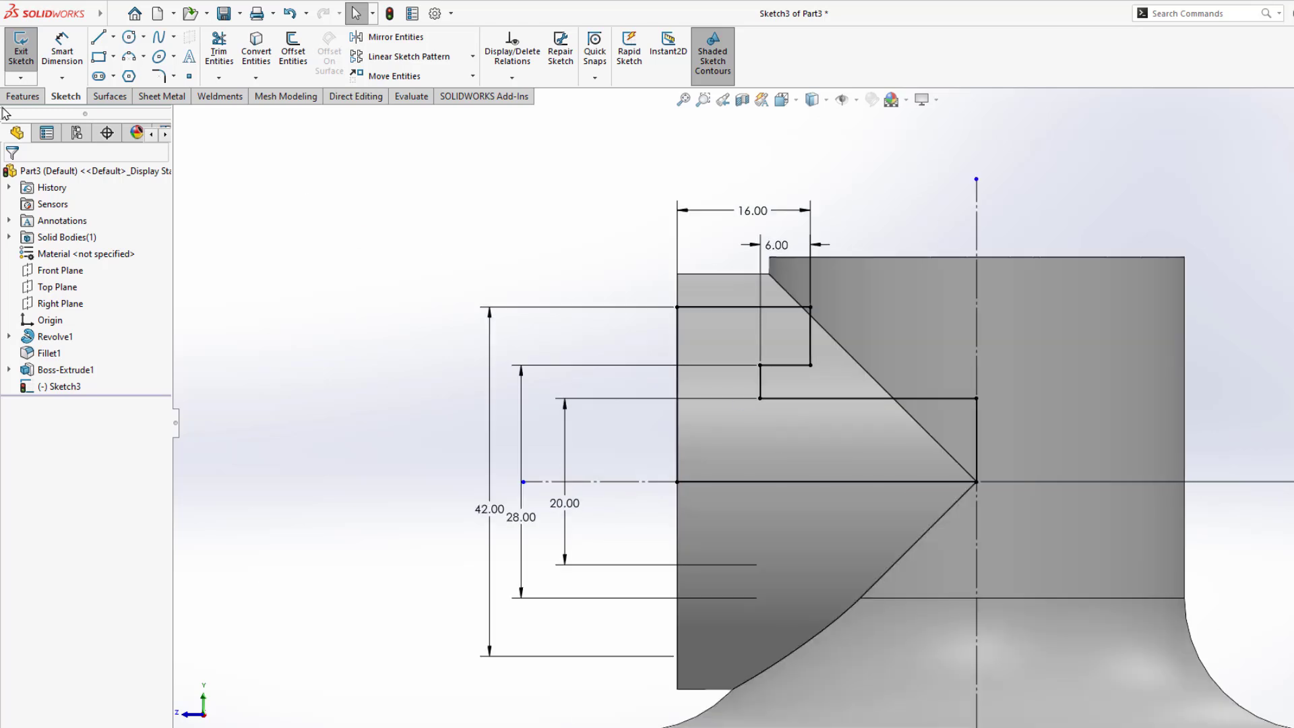
click(22, 98)
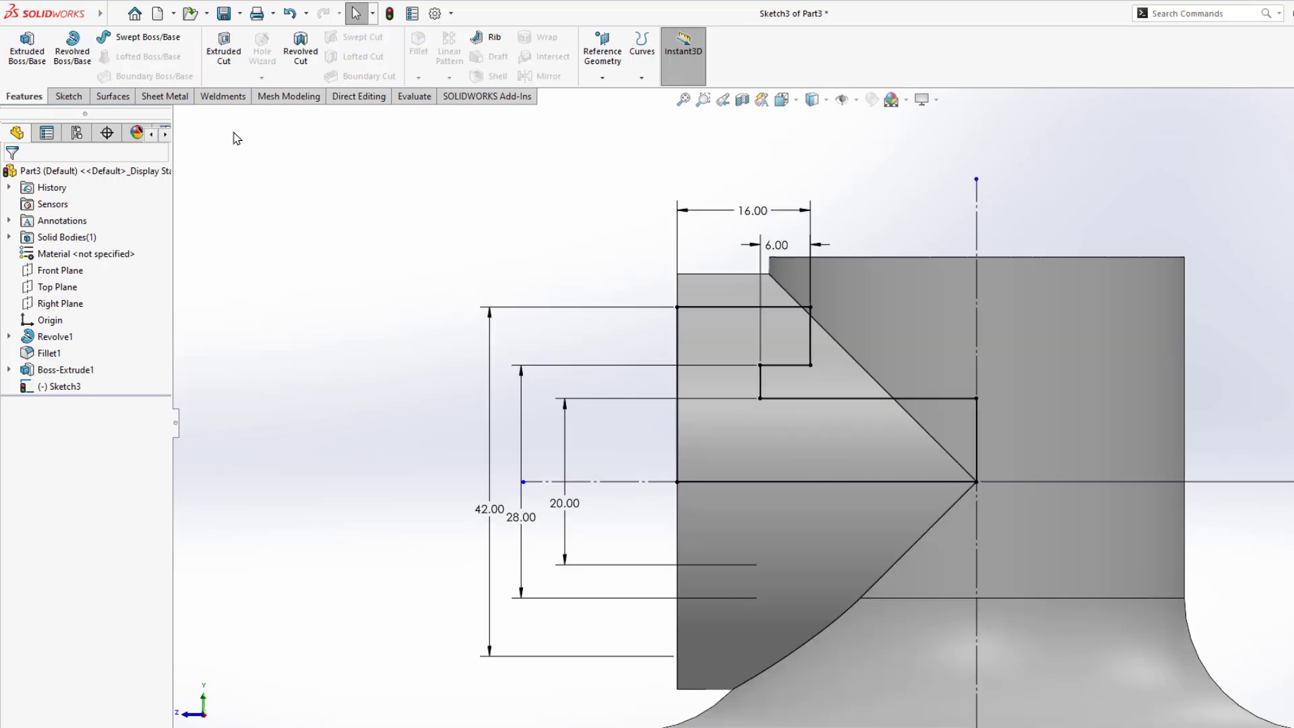
click(308, 58)
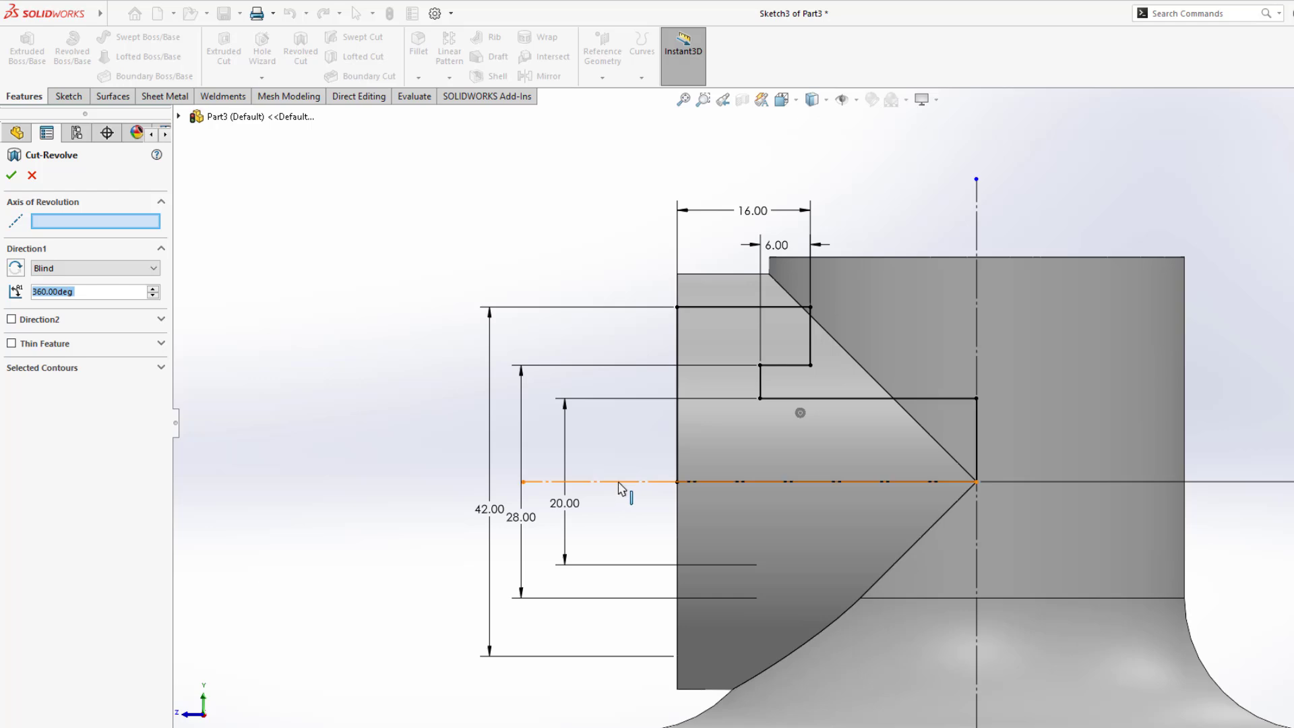
click(621, 483)
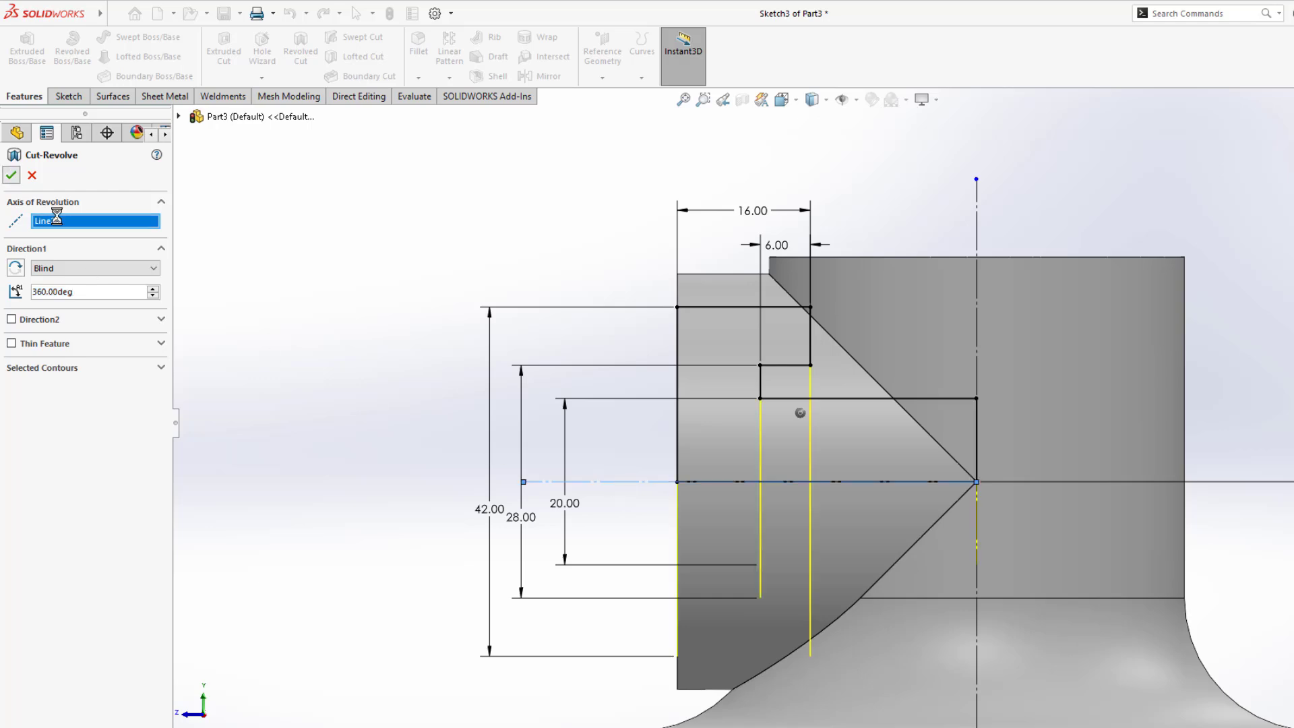
key(Return)
middle_drag(392, 386, 519, 414)
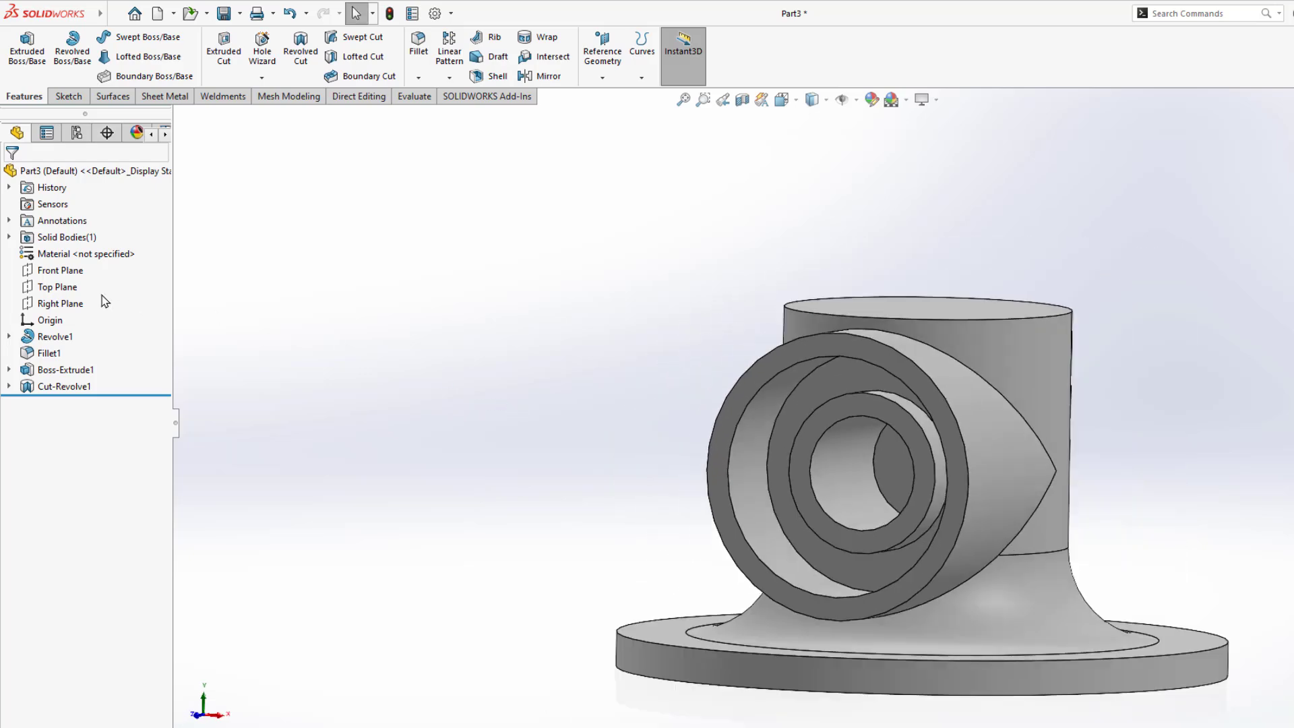
Start a sketch on the Front Plane and draw a vertical construction line about 71 mm long from the origin past the body's top face.
click(64, 270)
click(93, 249)
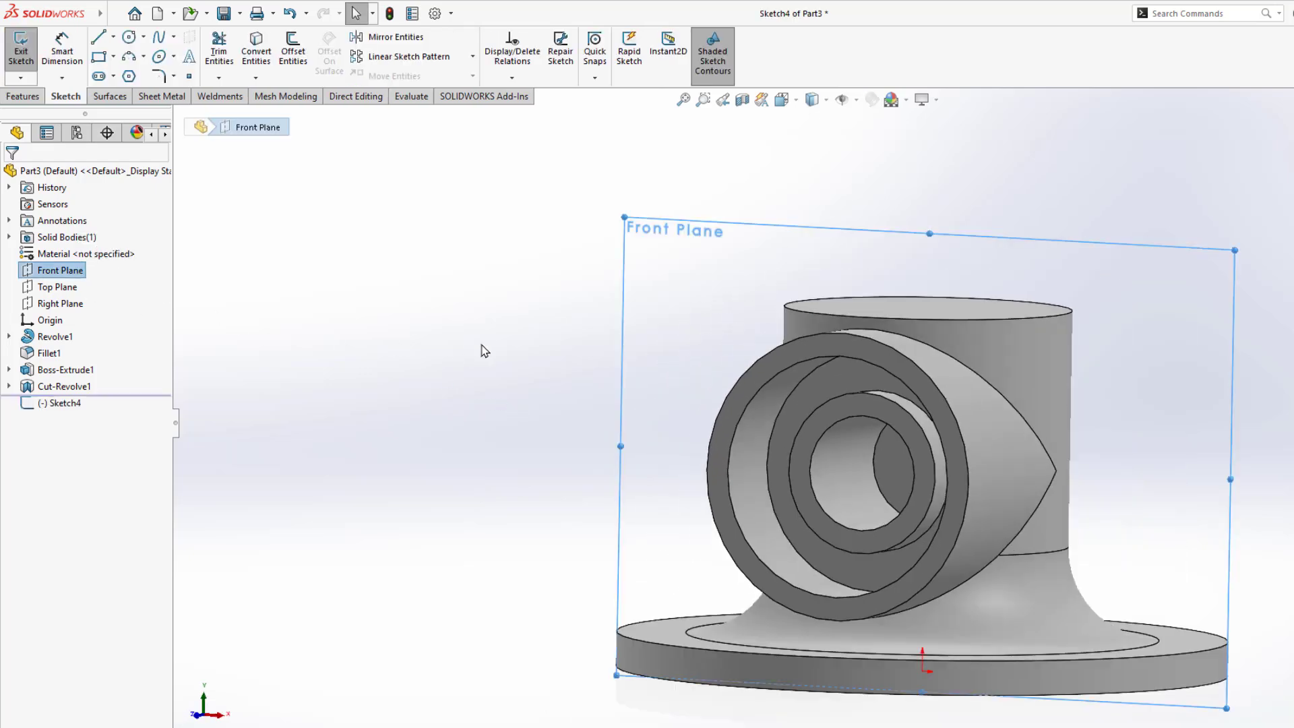
click(382, 428)
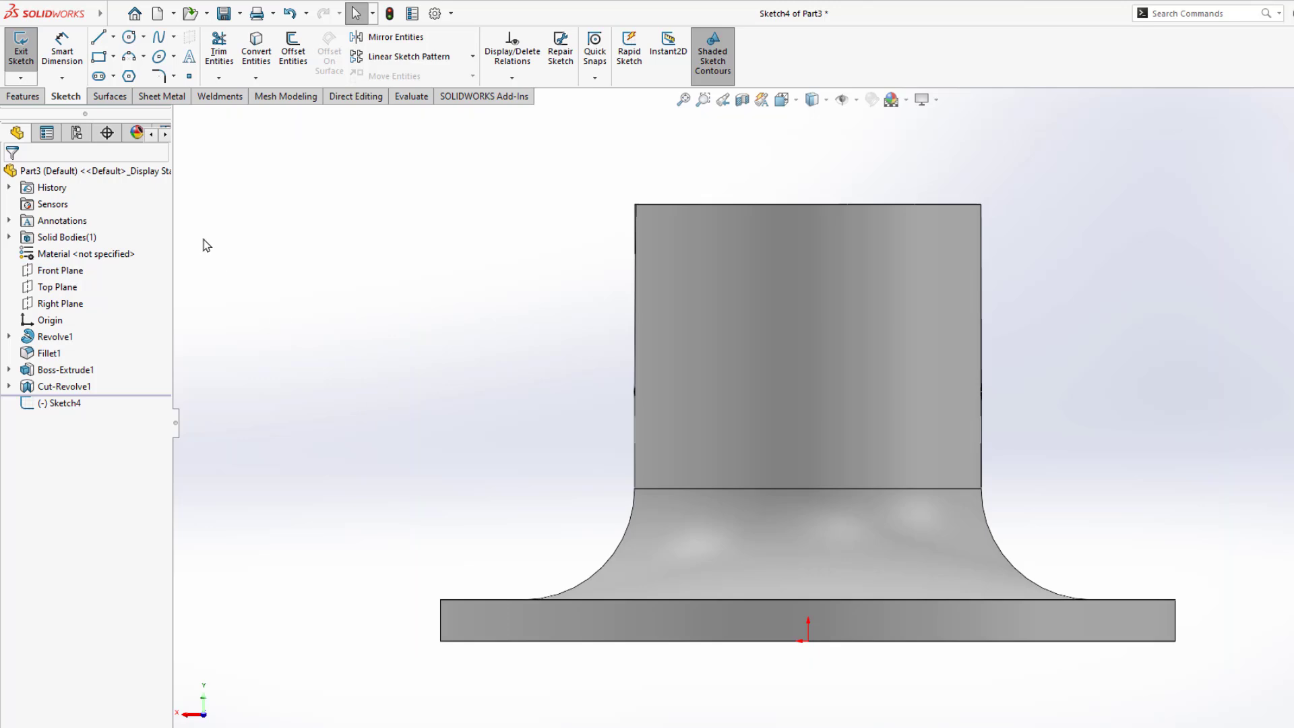
click(98, 37)
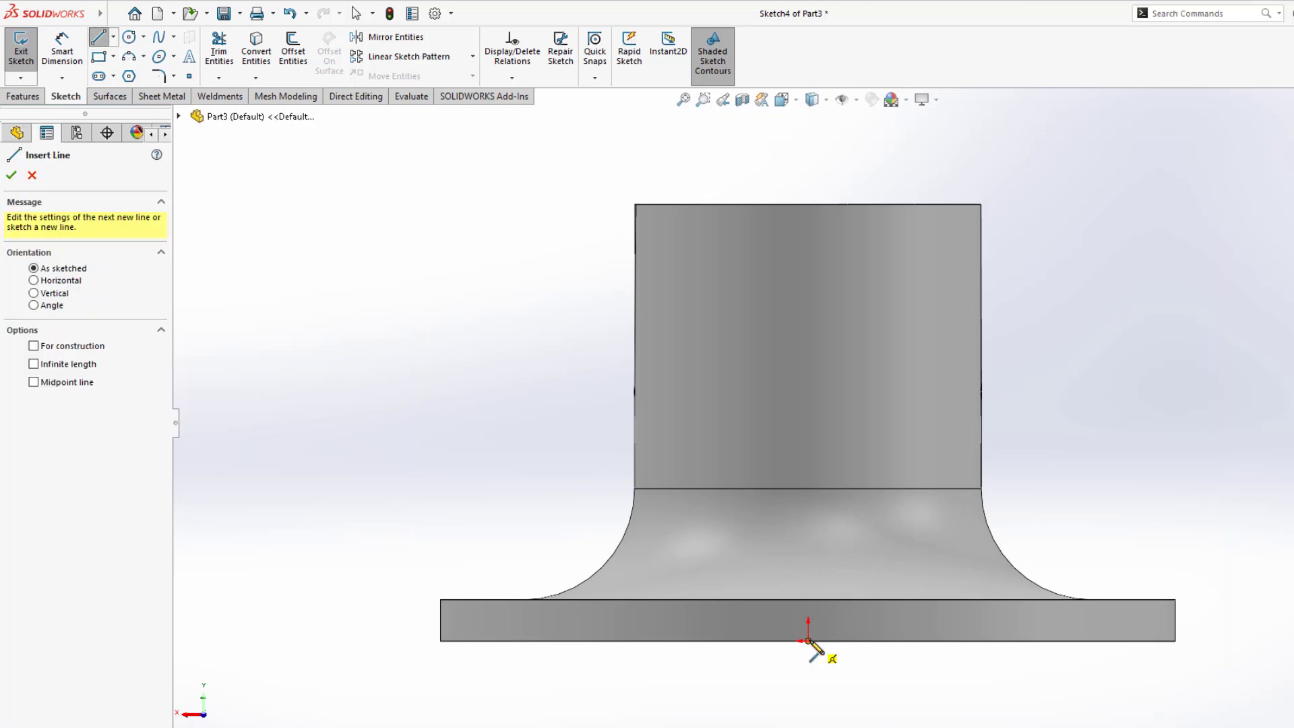
click(809, 640)
click(809, 150)
key(Escape)
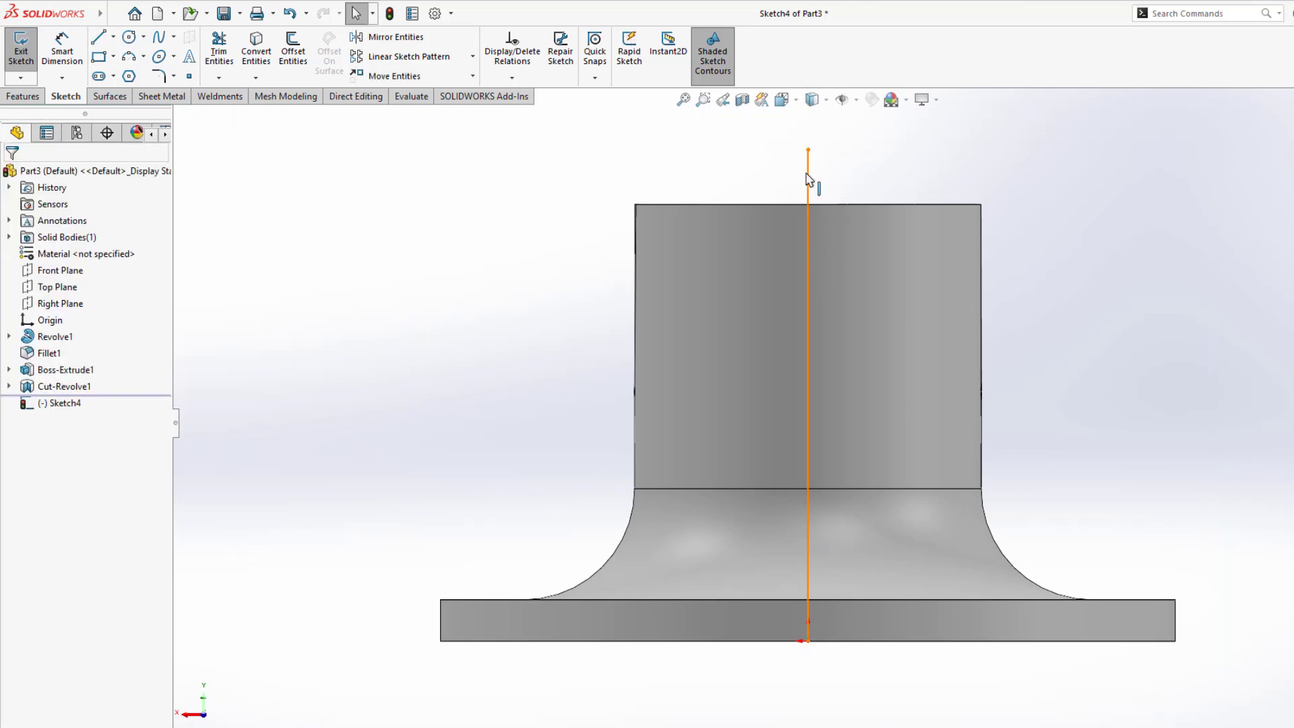
click(808, 178)
click(869, 130)
click(905, 193)
Sketch a closed stepped half-profile along the vertical axis from top face to base, about 13 mm wide at the top and 17 mm at the base.
scroll(850, 431, up, 2)
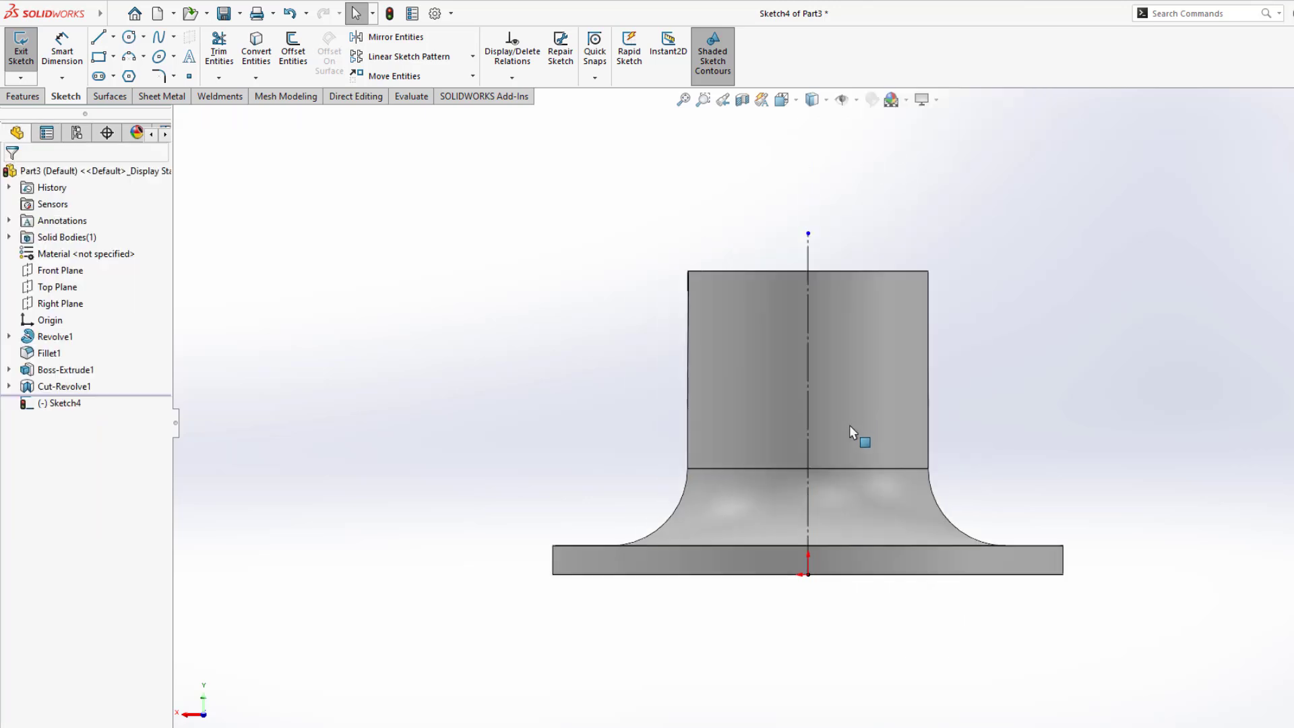
scroll(849, 432, down, 2)
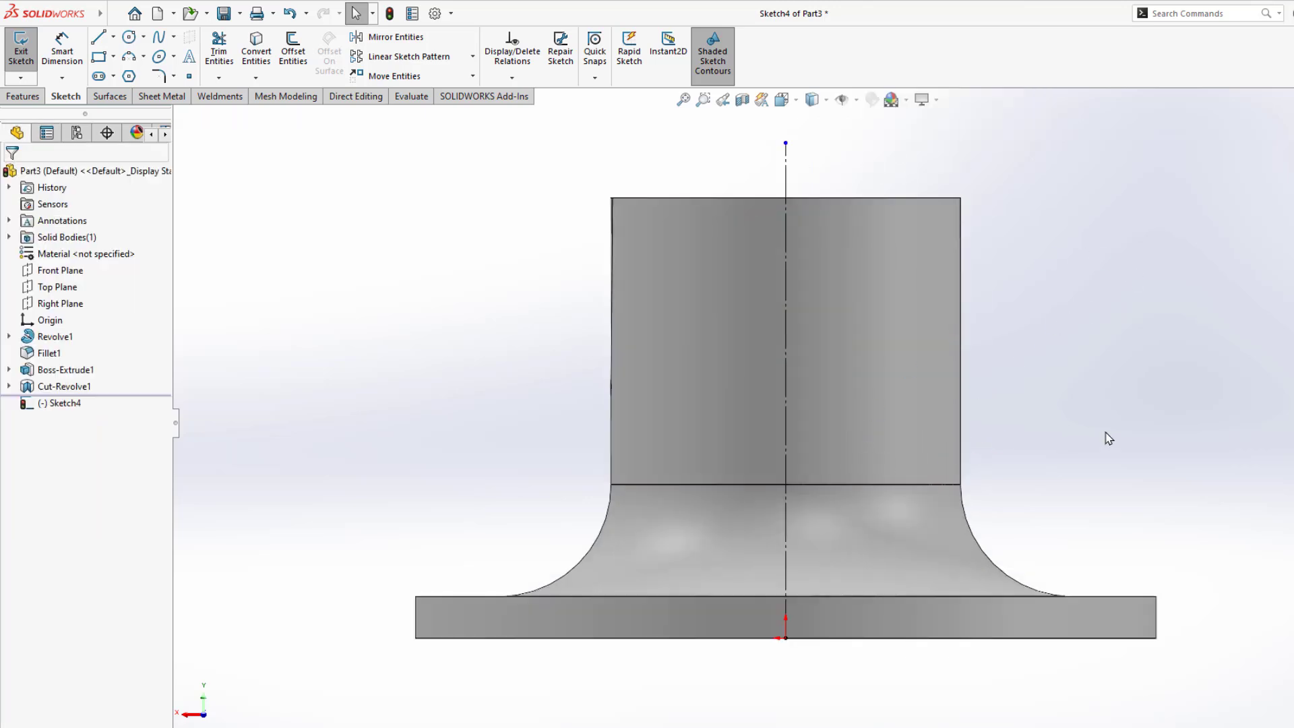
key(alt+Tab)
scroll(1067, 456, up, 3)
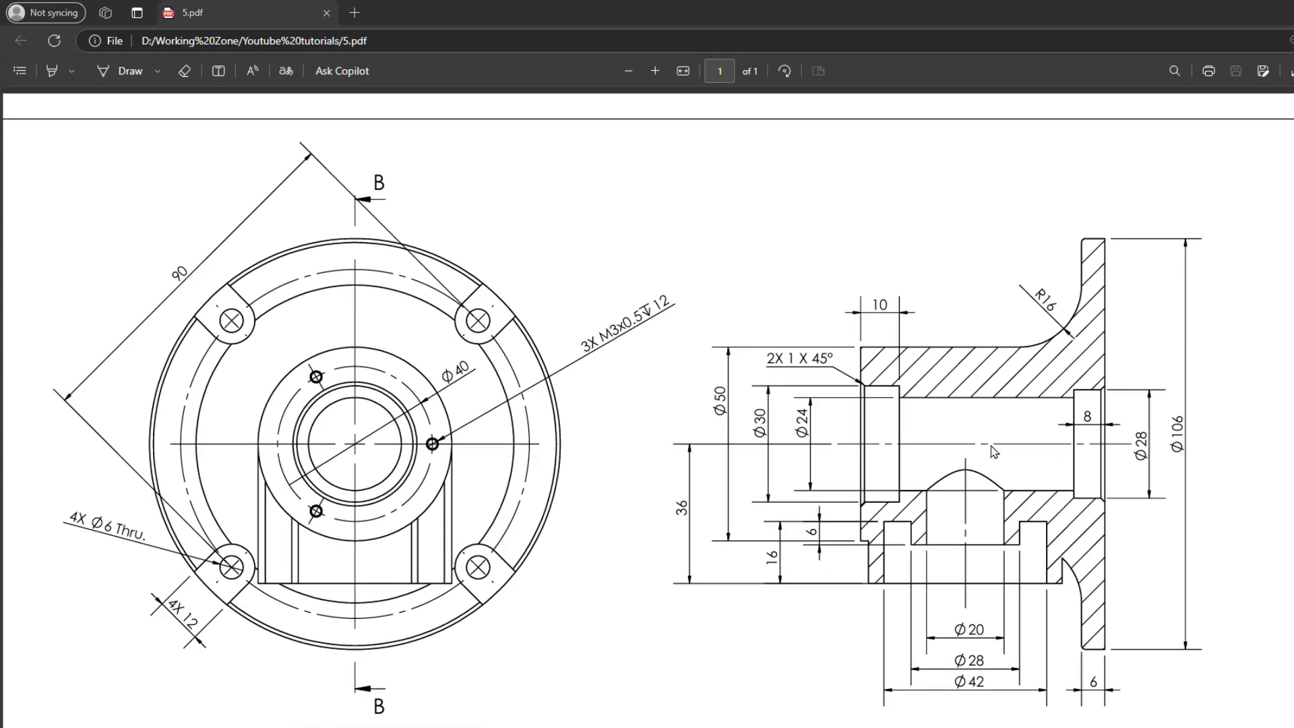
key(alt+Tab)
click(99, 38)
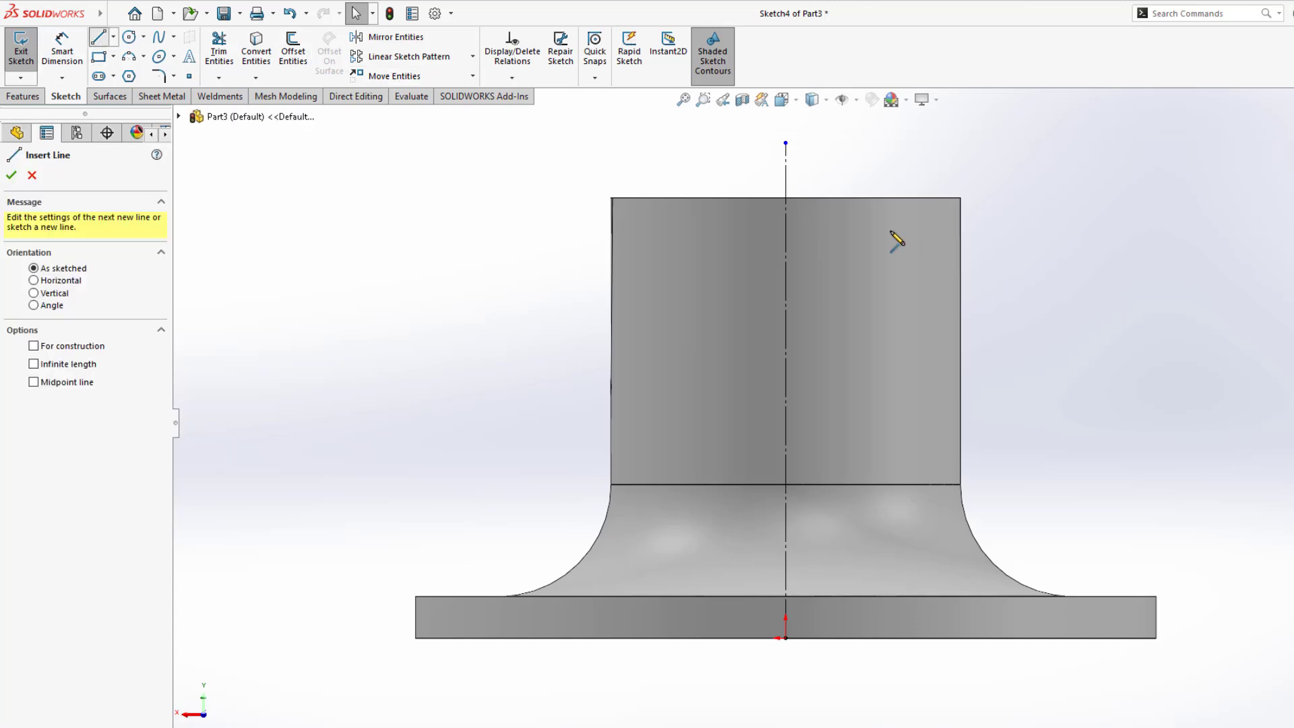
click(786, 198)
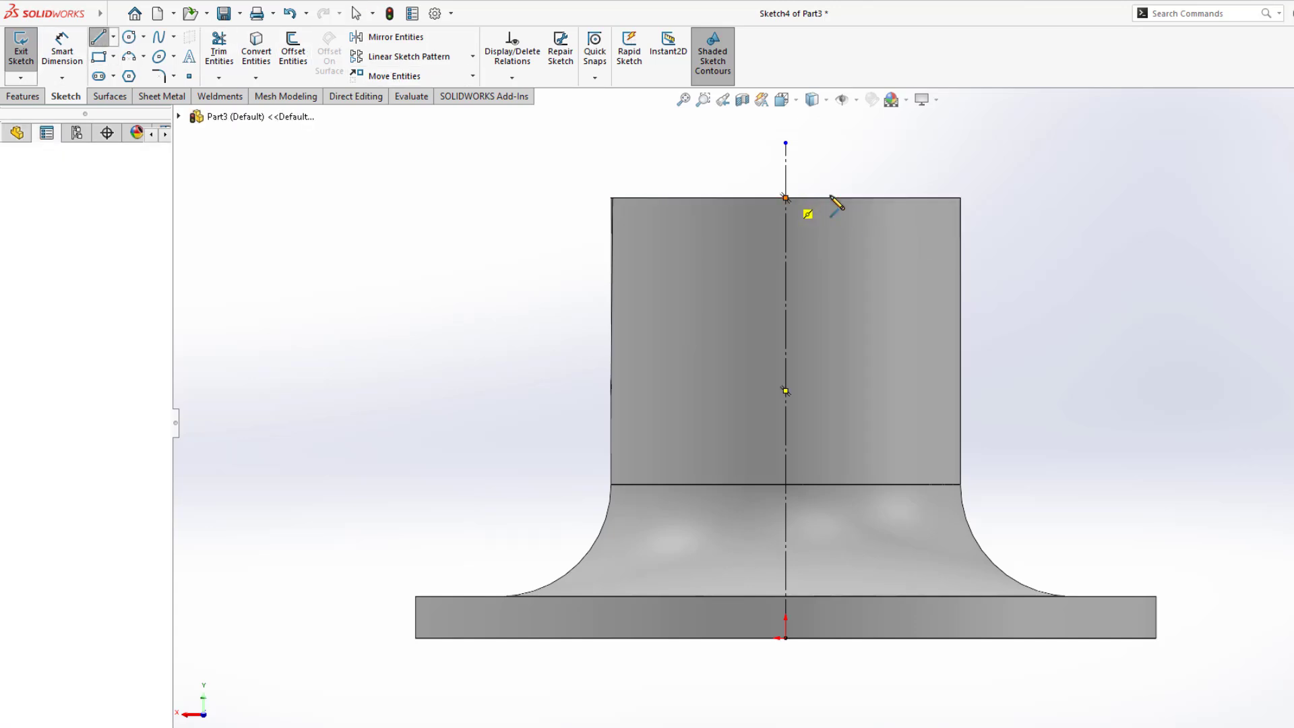
click(876, 197)
click(877, 269)
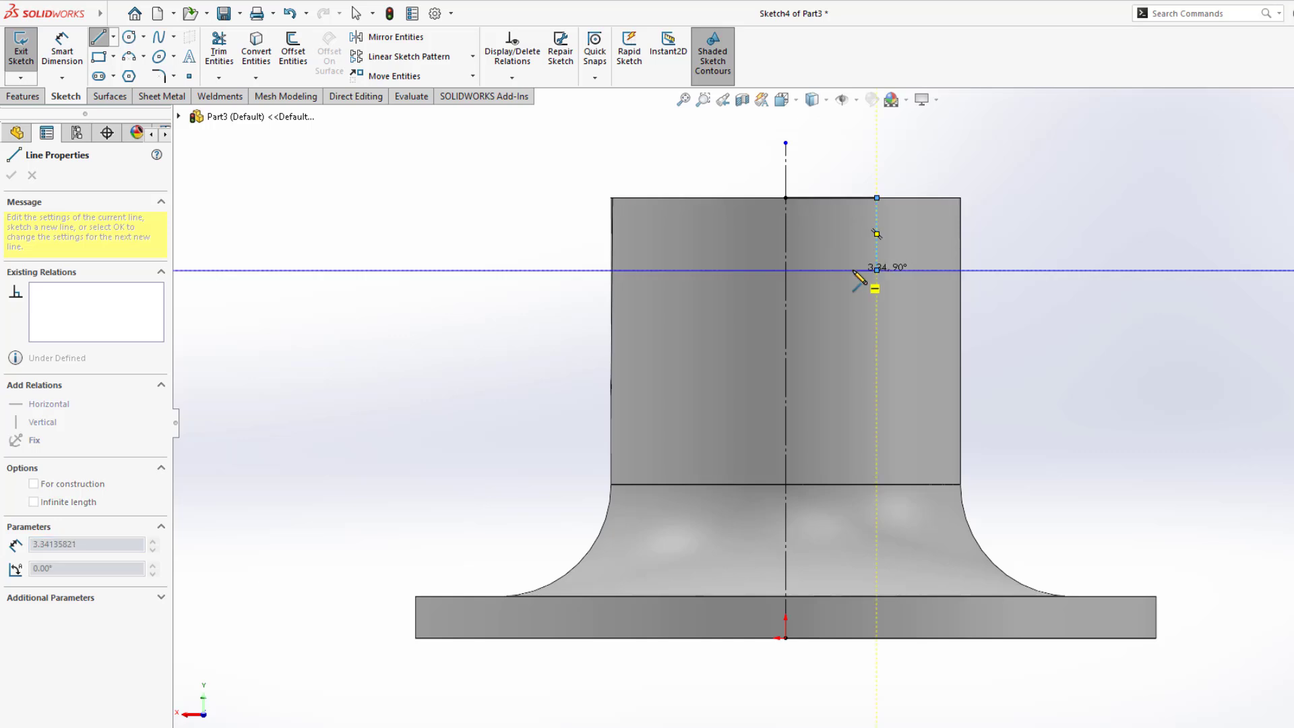
click(853, 269)
click(853, 447)
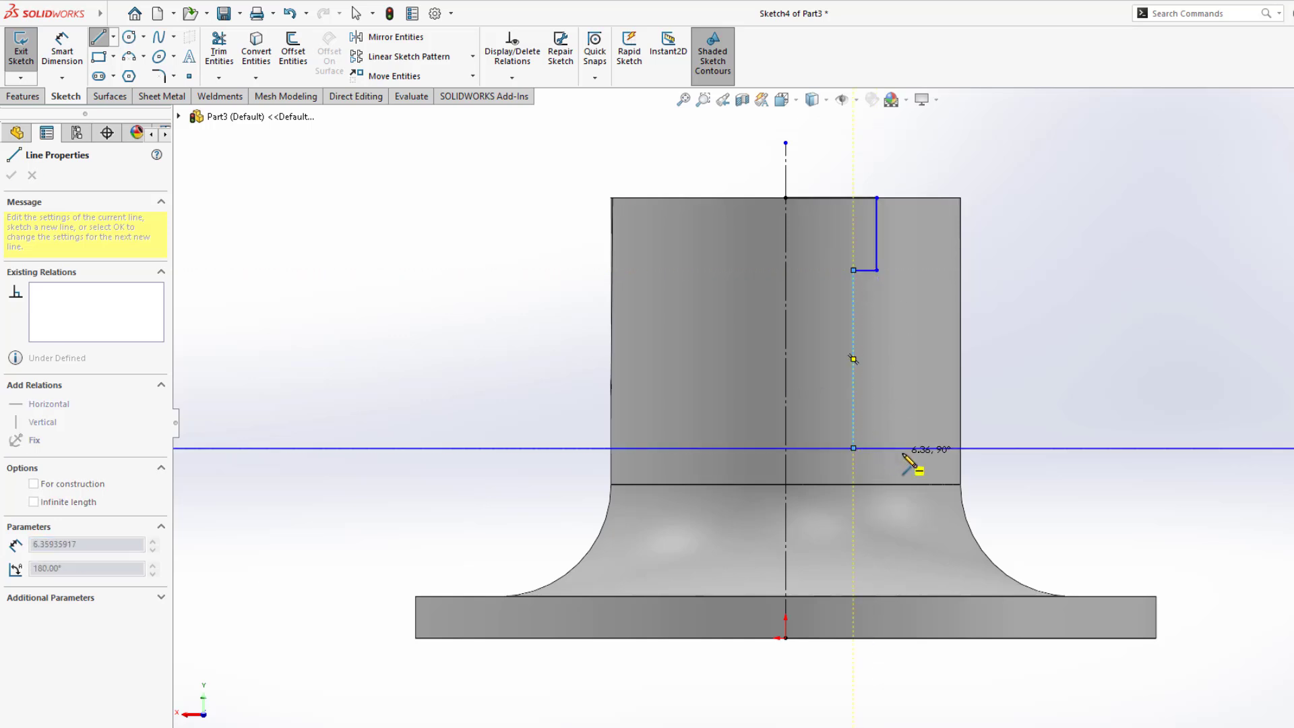
click(905, 448)
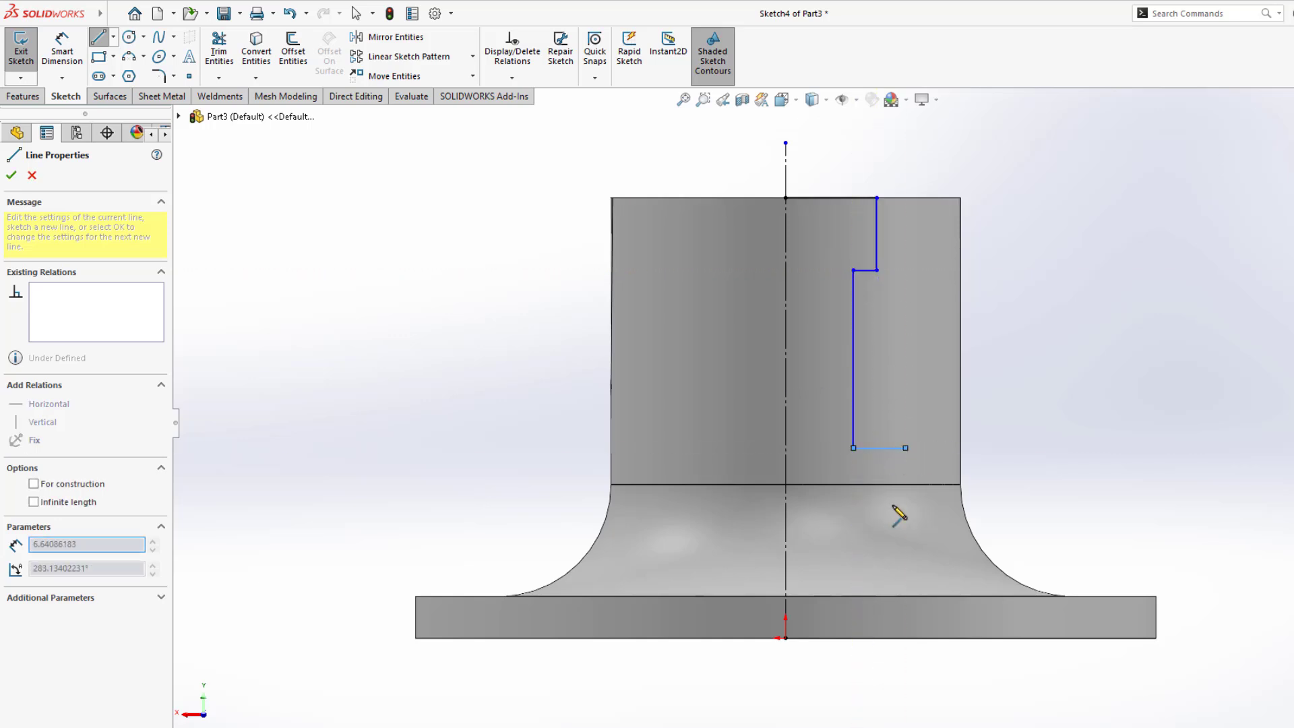
click(905, 637)
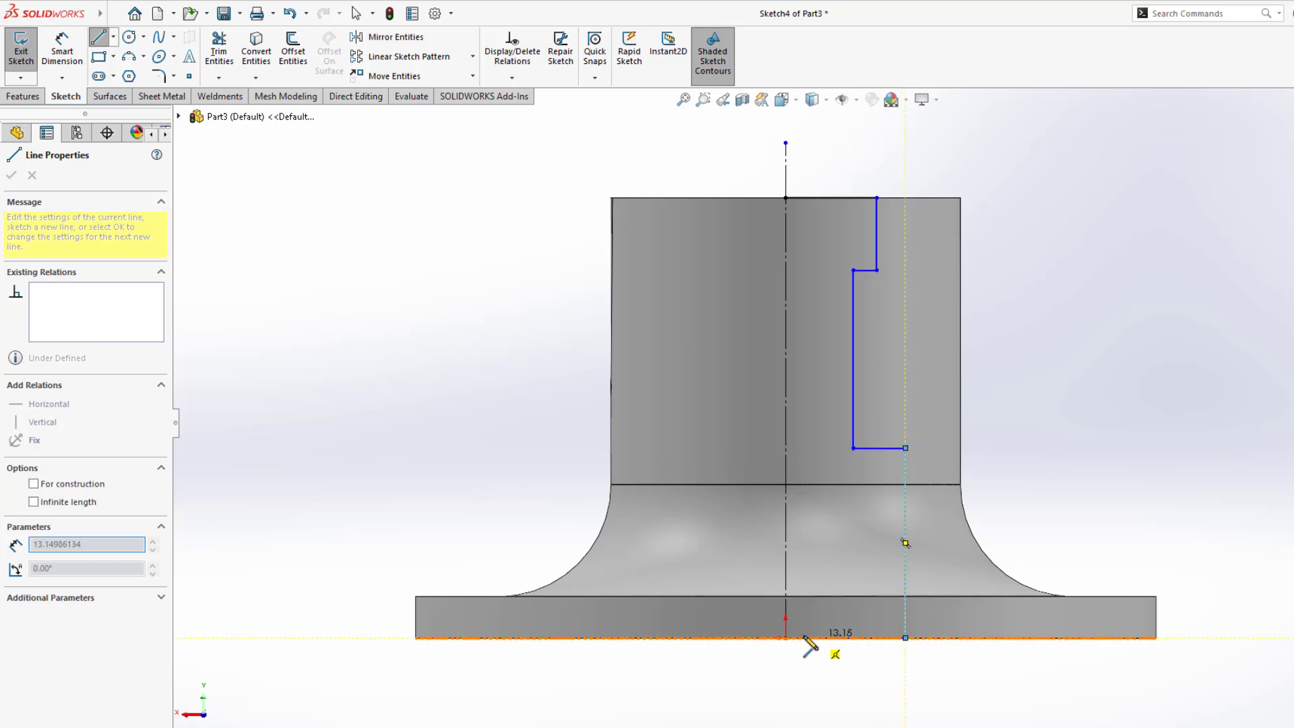
click(785, 638)
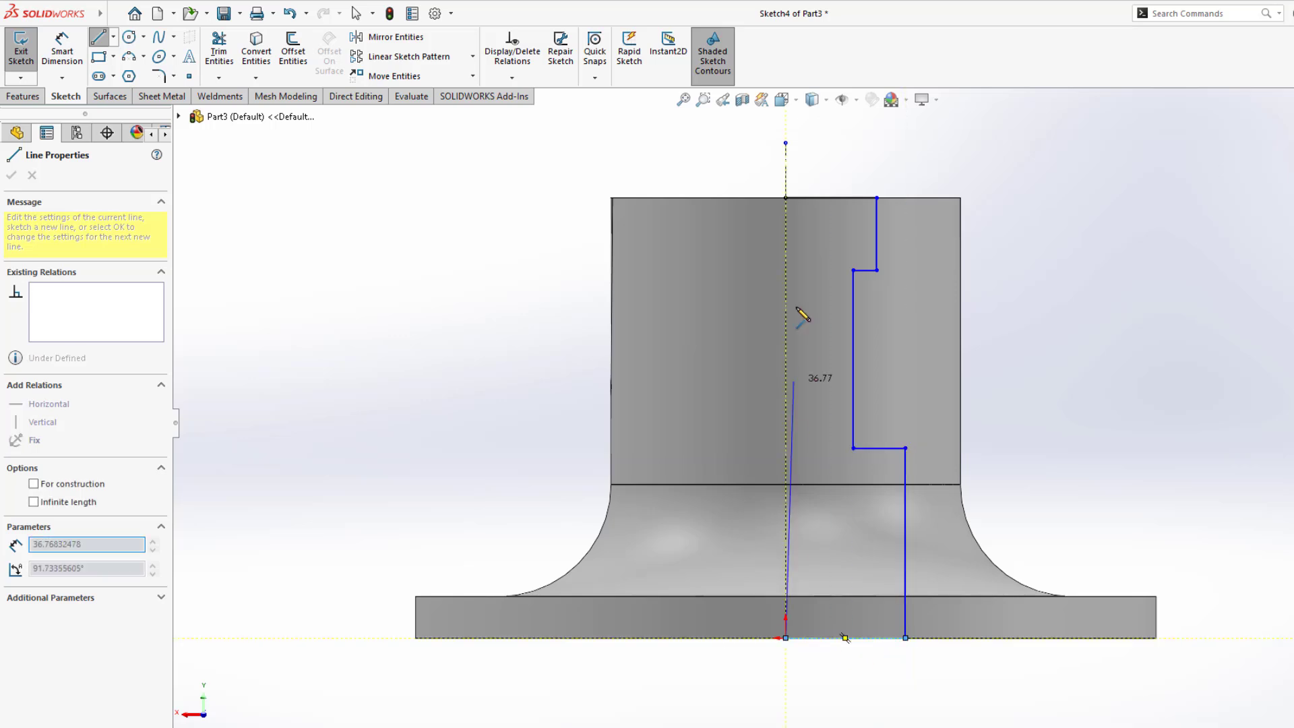
click(786, 197)
key(Escape)
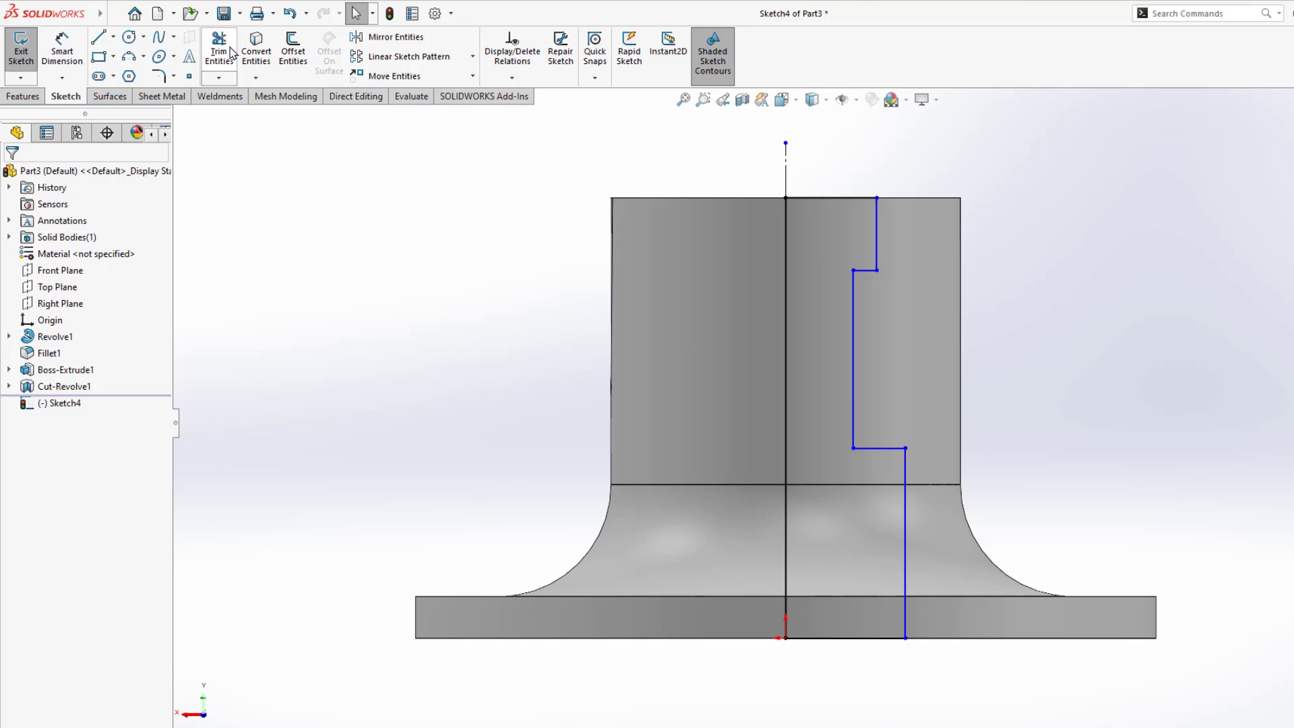
Dimension the upper counterbore line about the vertical construction line as a 30 mm diameter, following the PDF drawing.
click(62, 48)
click(877, 236)
click(785, 178)
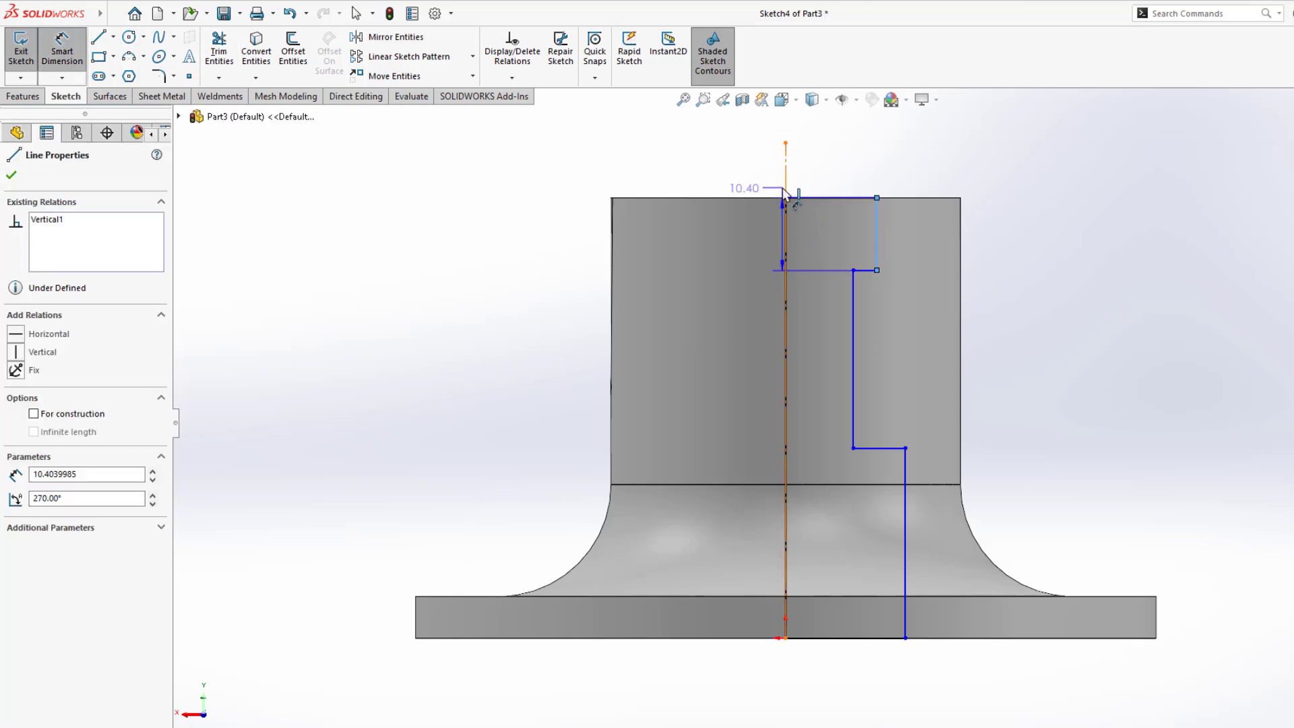
key(alt+Tab)
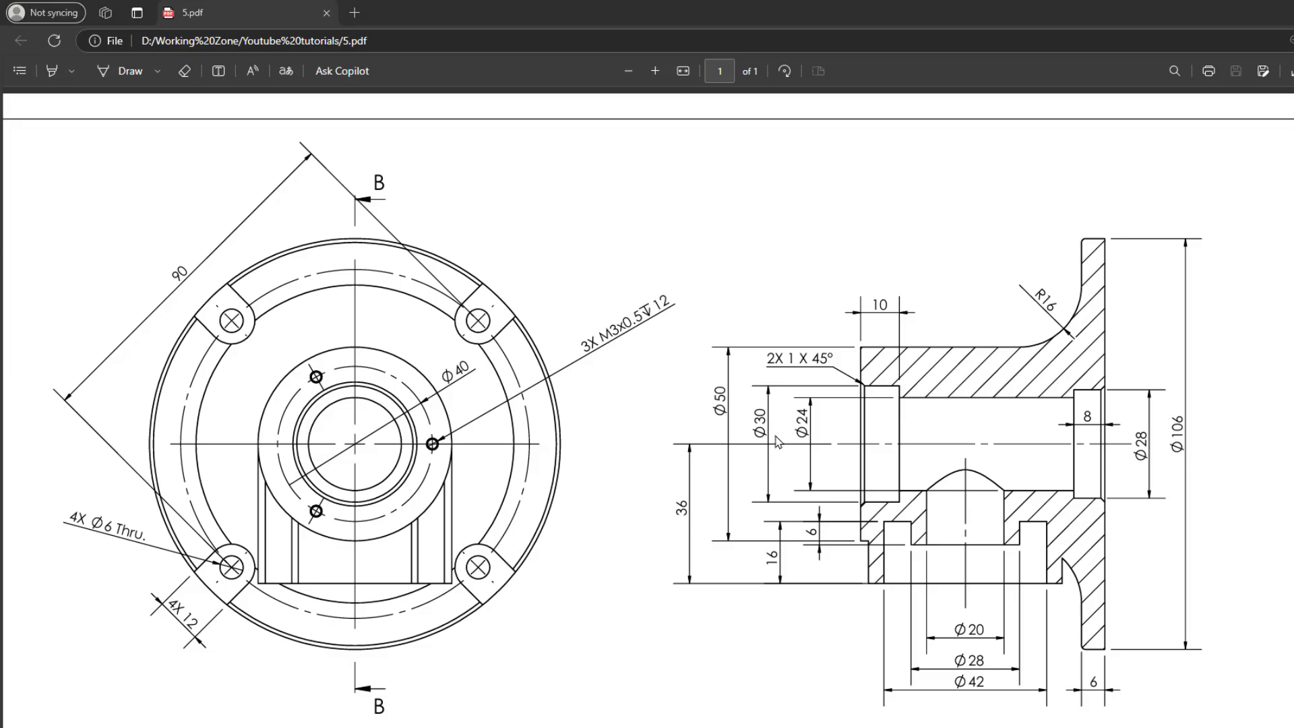
key(alt+Tab)
click(741, 174)
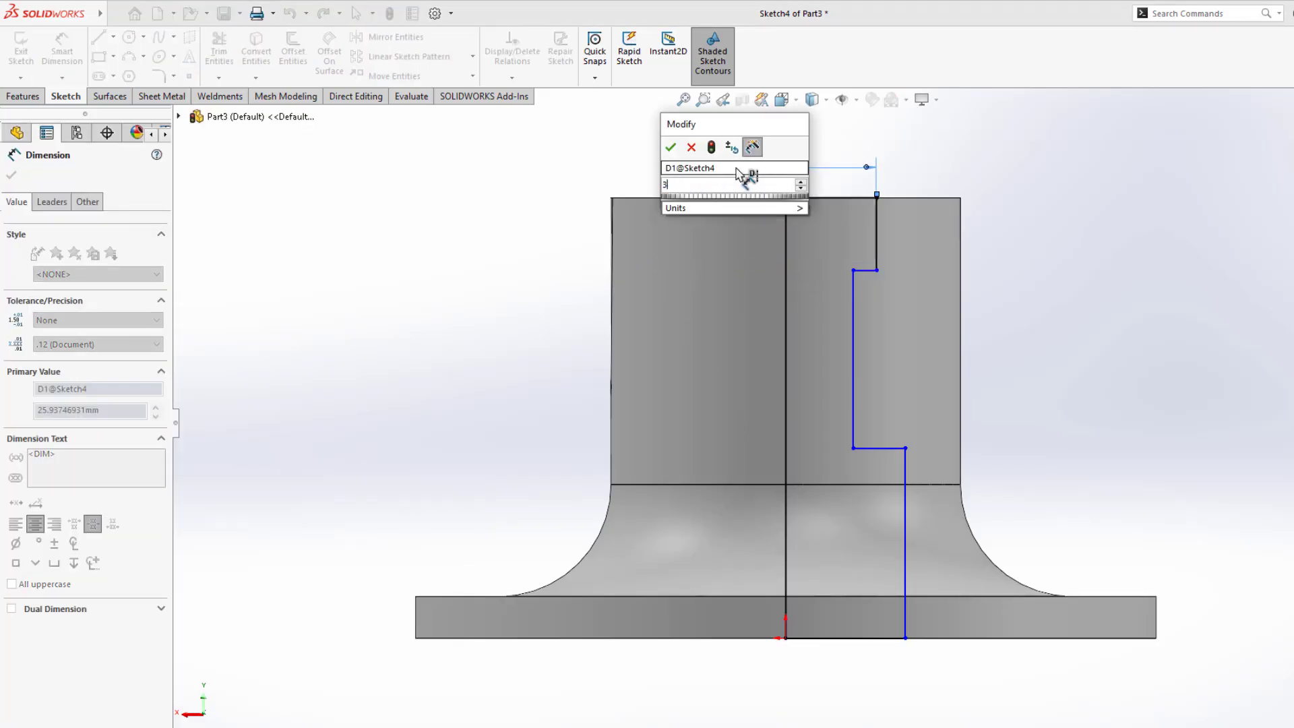
text(30)
key(Return)
Check the flange-side bore in the PDF drawing and dimension the lower counterbore line about the construction line as a 28 mm diameter.
key(alt+Tab)
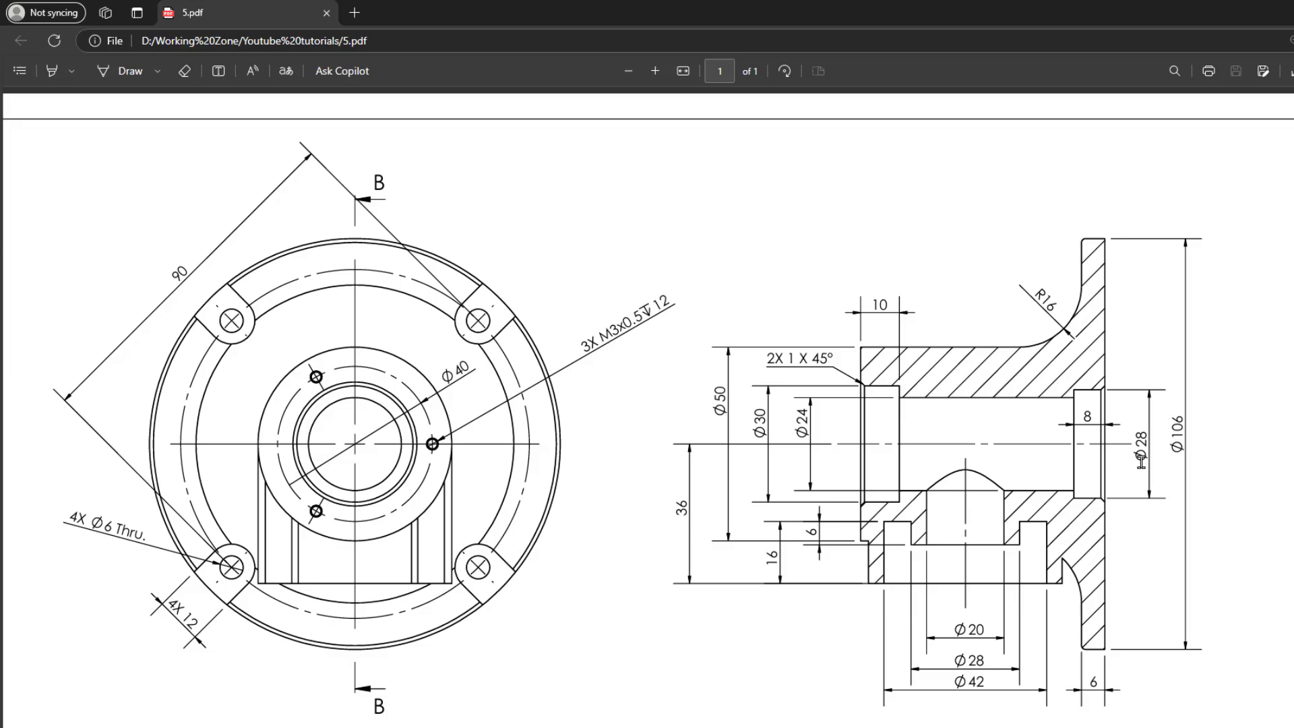
key(alt+Tab)
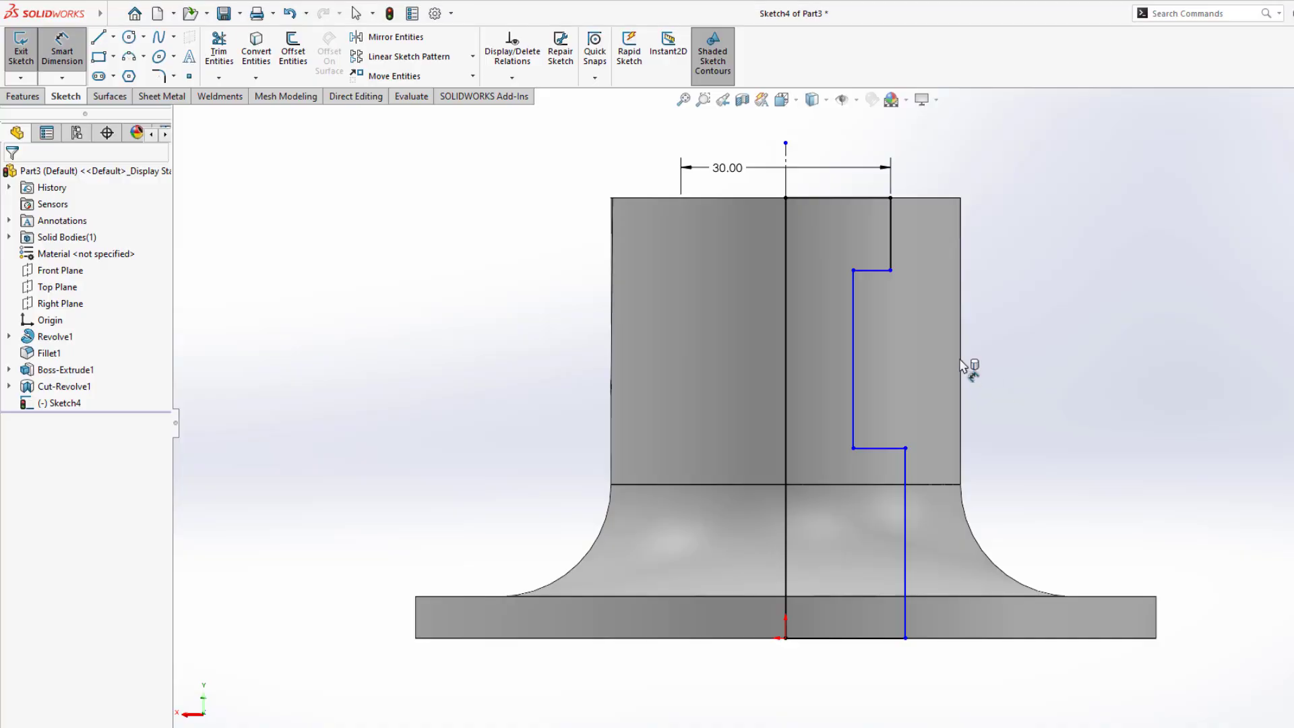
click(906, 585)
click(789, 188)
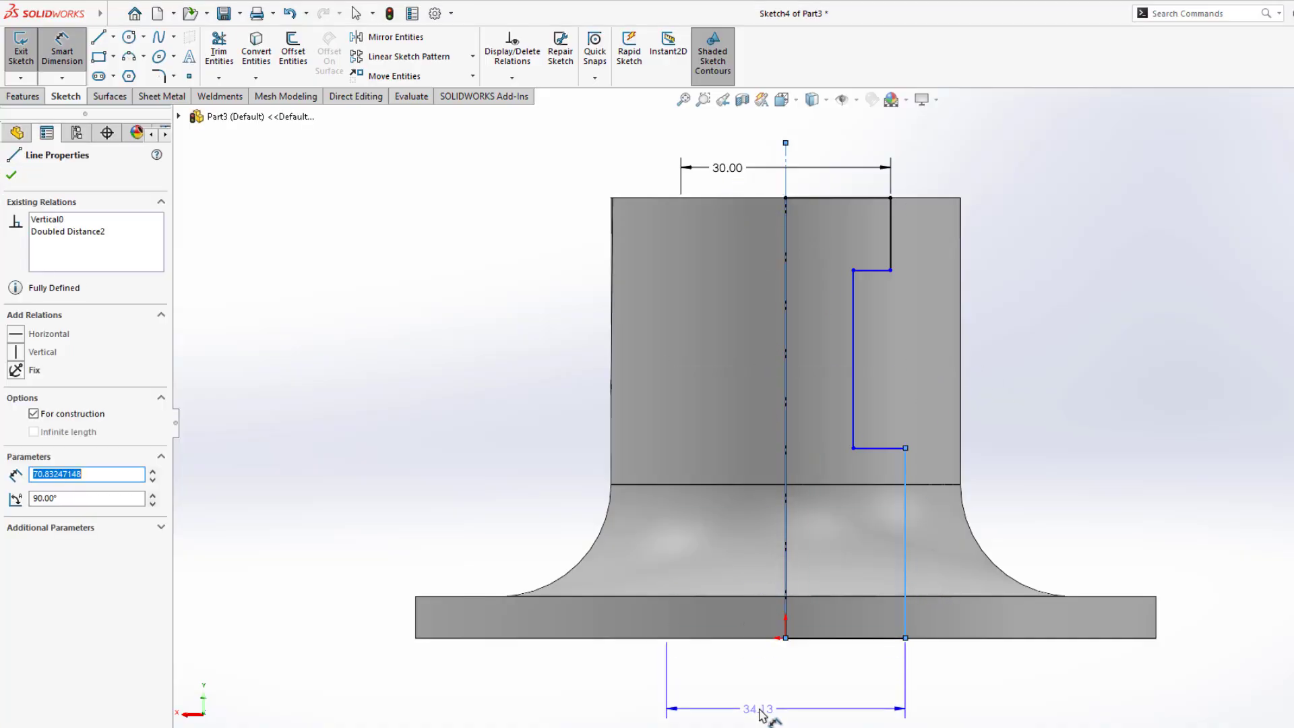
click(770, 686)
text(28)
key(Return)
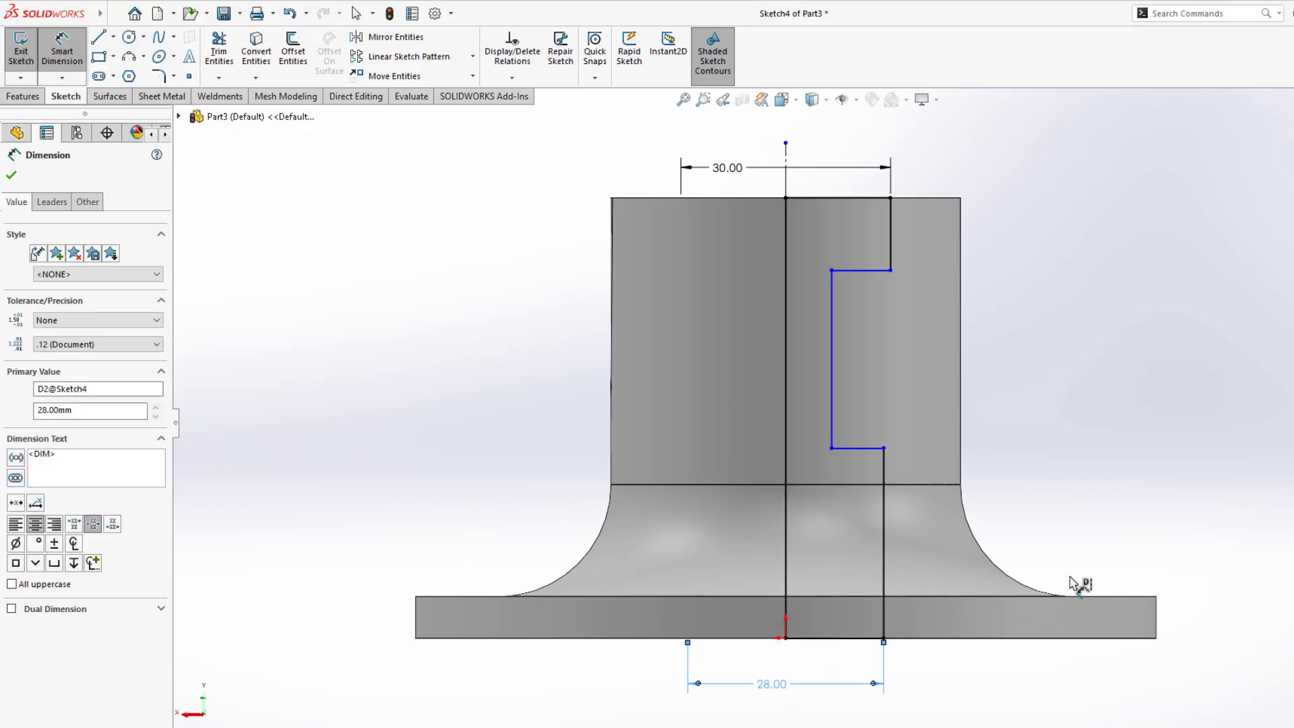
Check the flange-side bore depth in the PDF drawing and dimension the lower counterbore's vertical line as 8 mm.
key(alt+Tab)
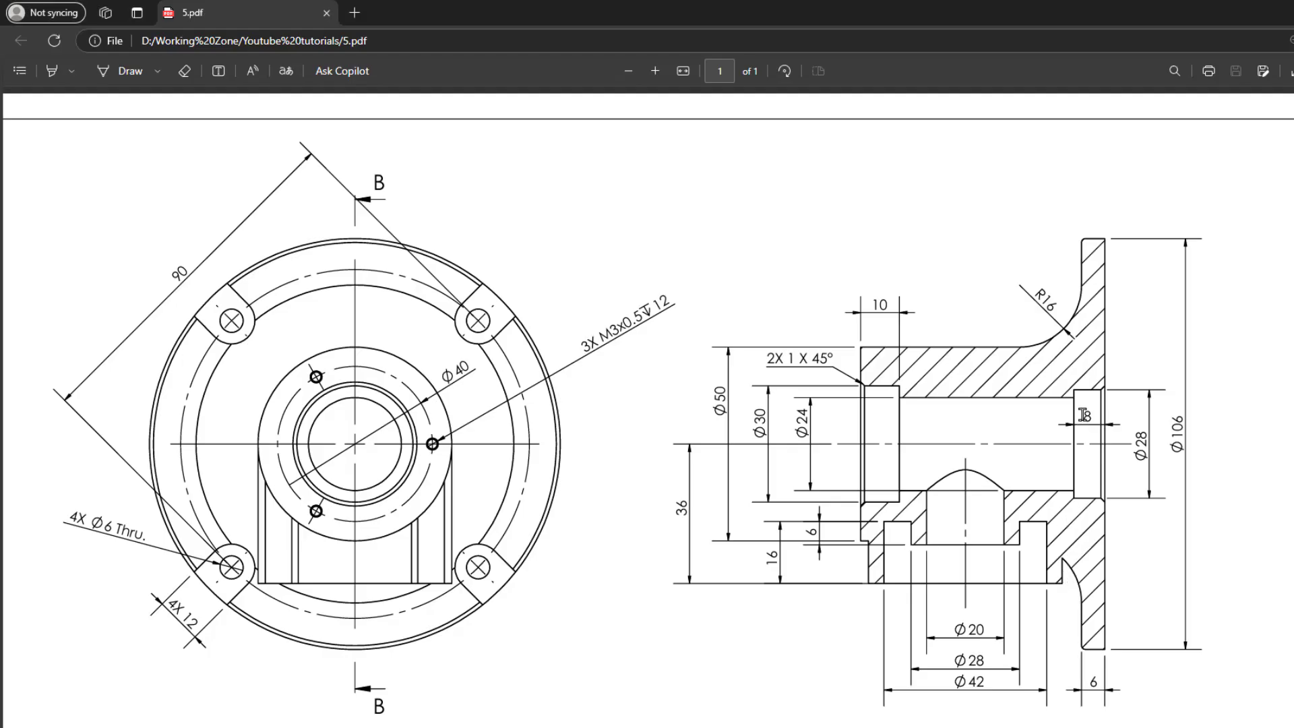
double_click(1083, 415)
key(alt+Tab)
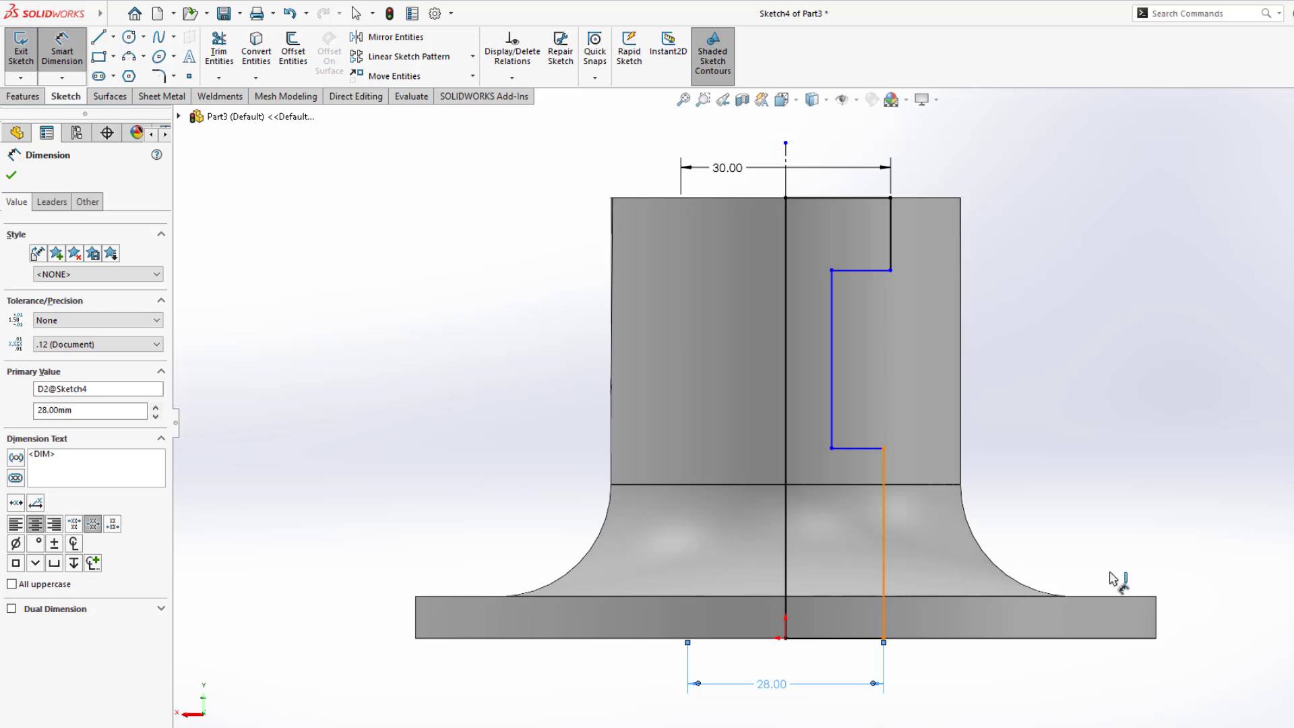
key(Escape)
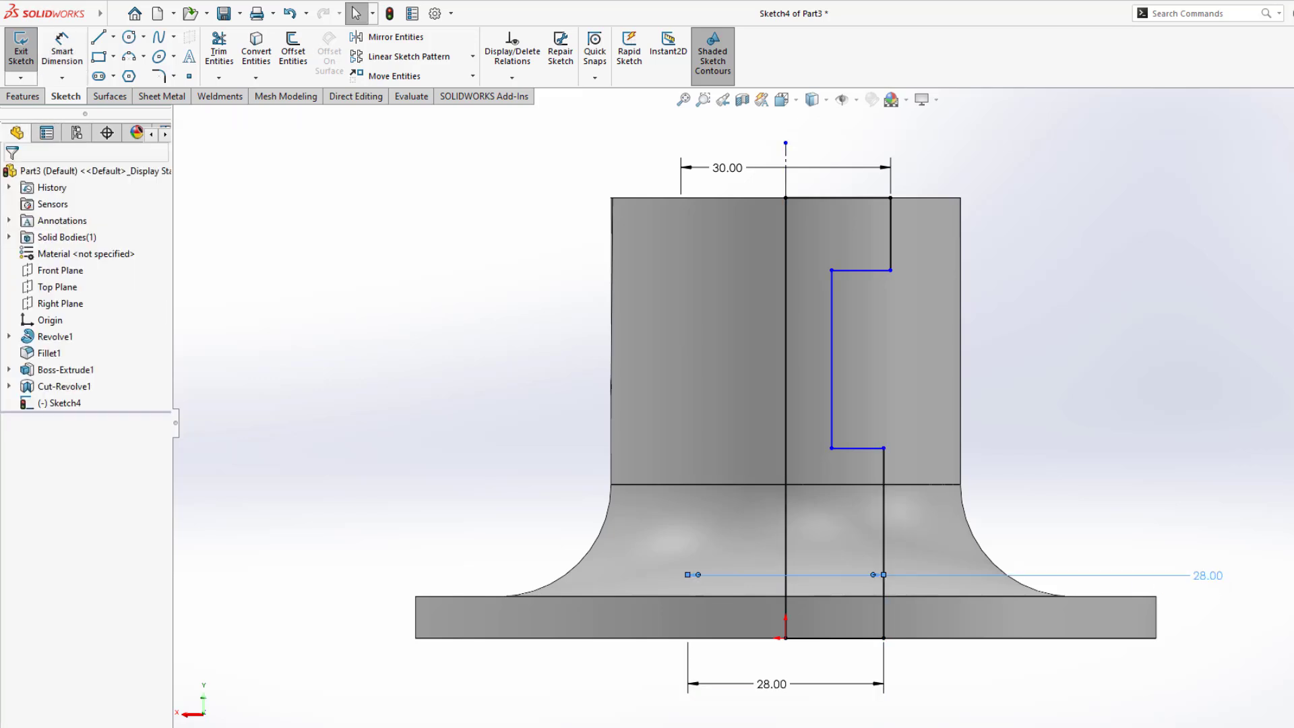
click(62, 51)
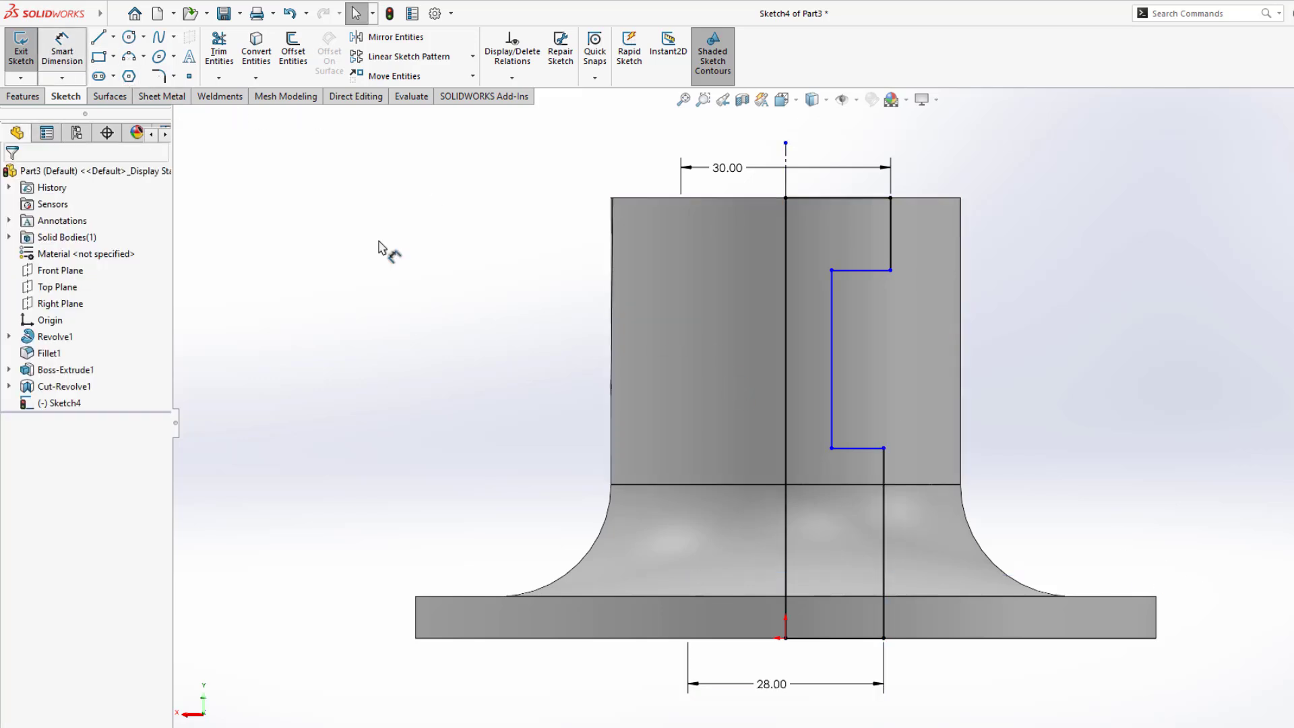
click(885, 547)
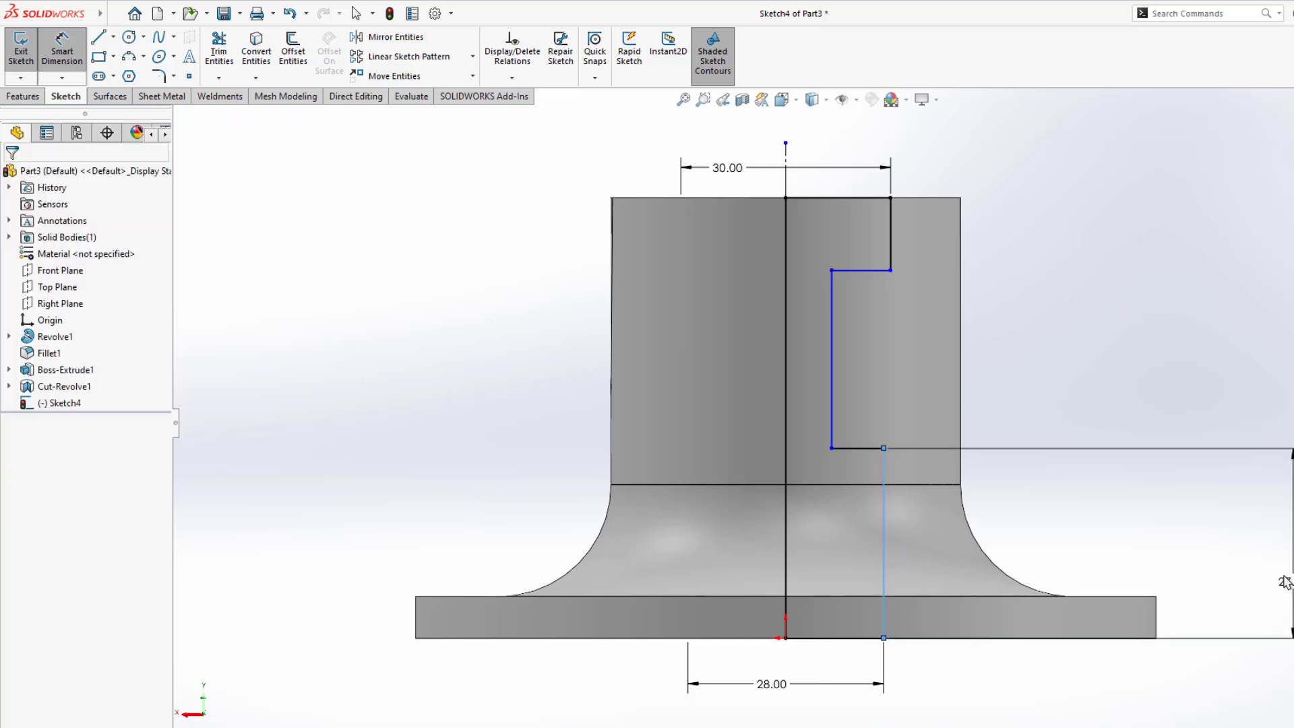
click(1285, 579)
key(Escape)
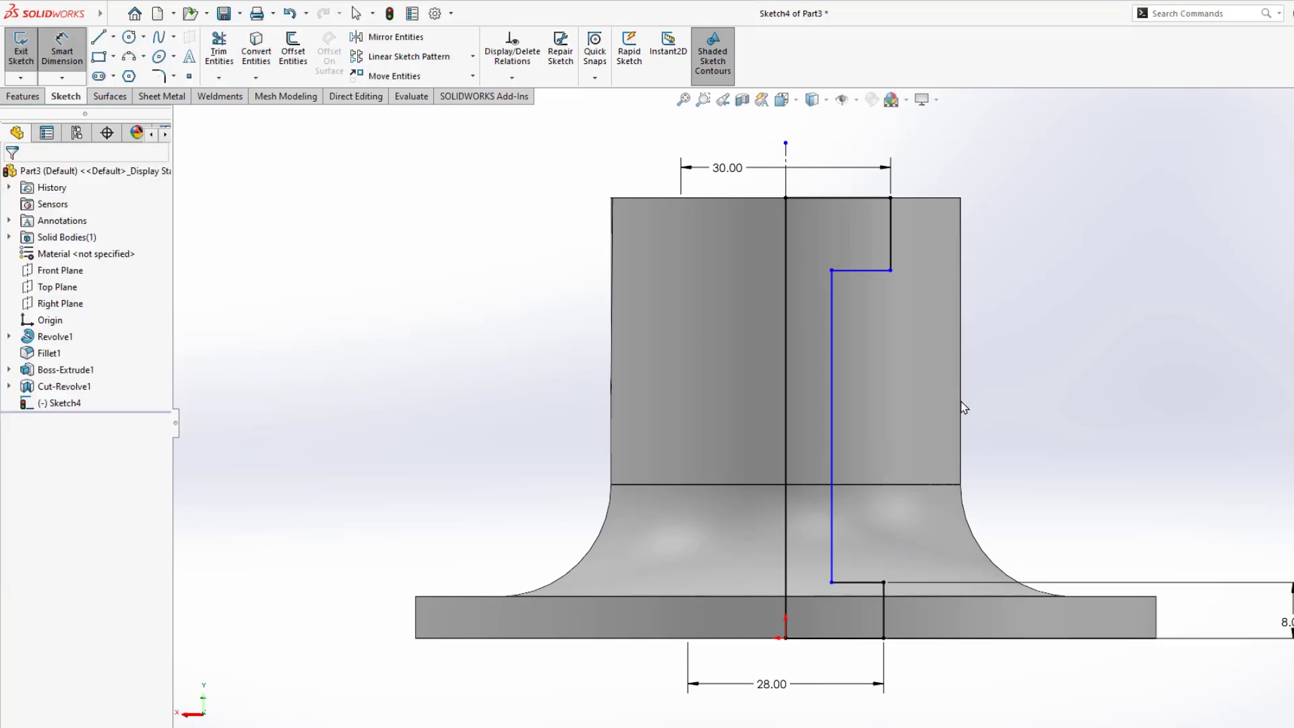
Check the upper counterbore's depth in the PDF drawing and dimension its vertical line as 10 mm in the sketch.
key(alt+Tab)
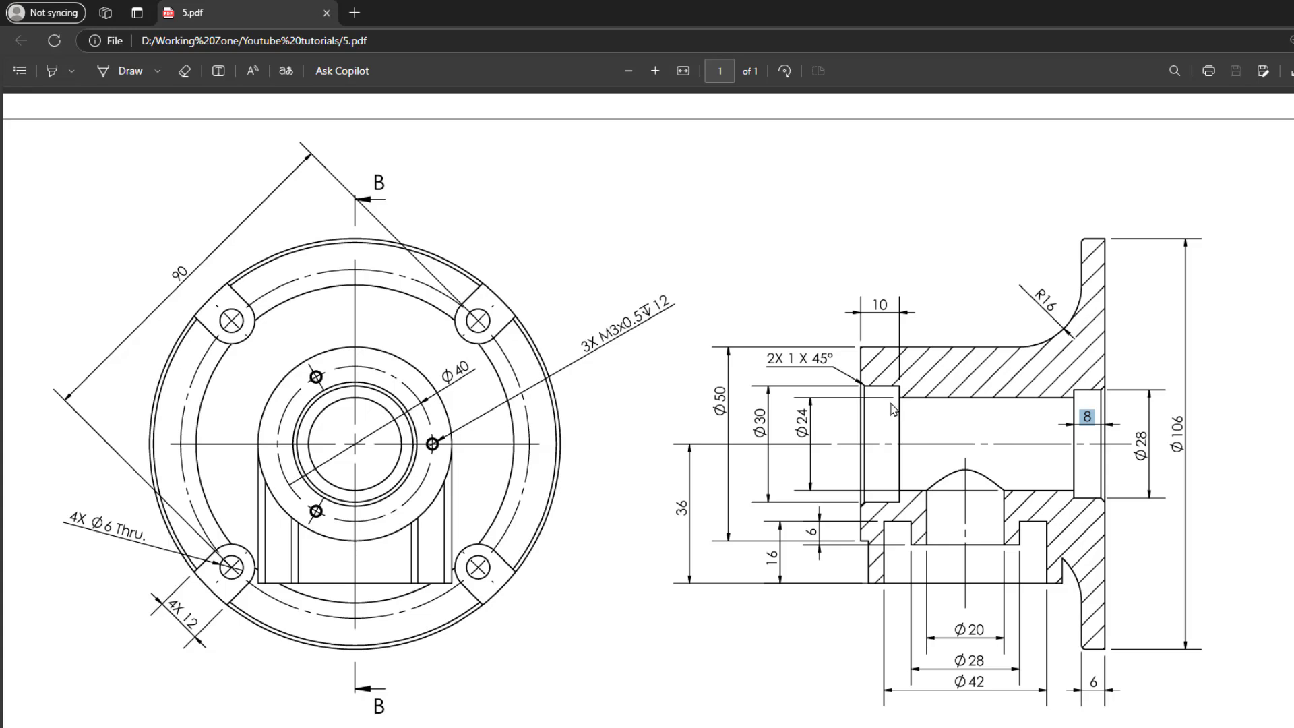
double_click(880, 307)
right_click(957, 322)
click(963, 317)
key(alt+Tab)
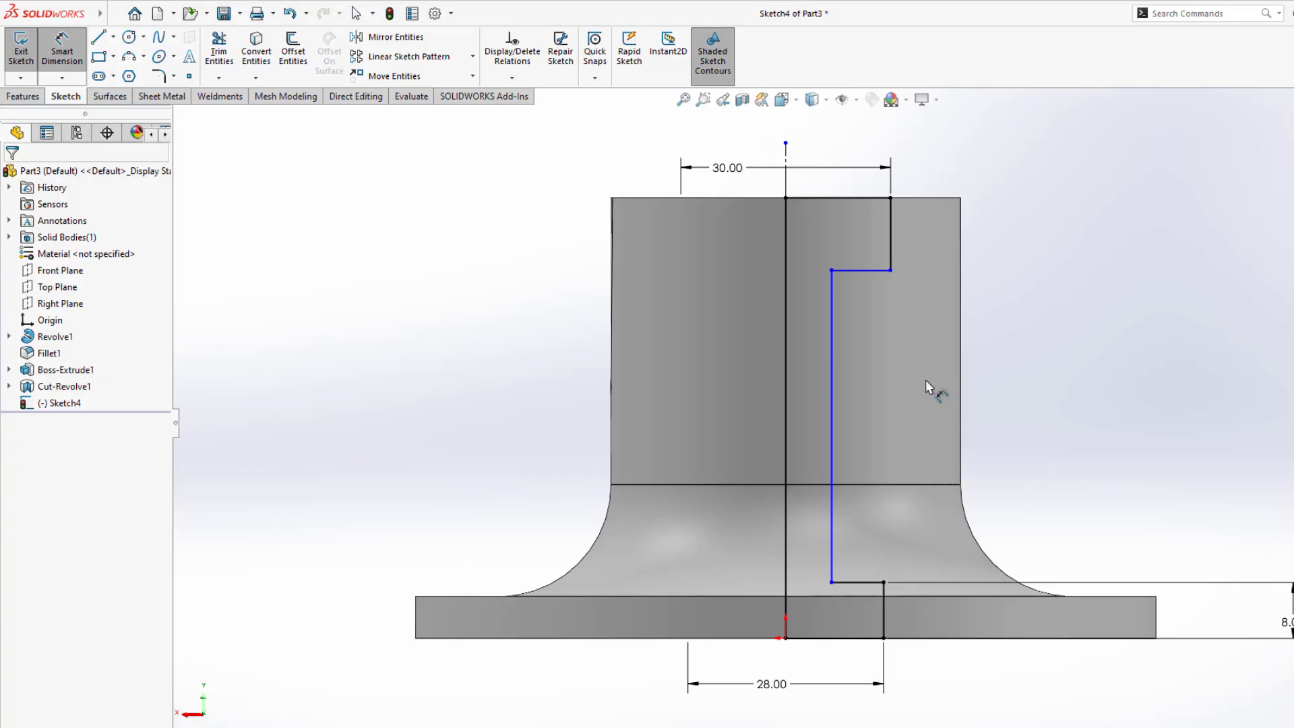
click(892, 233)
click(1024, 237)
text(10.4039985mm)
key(Return)
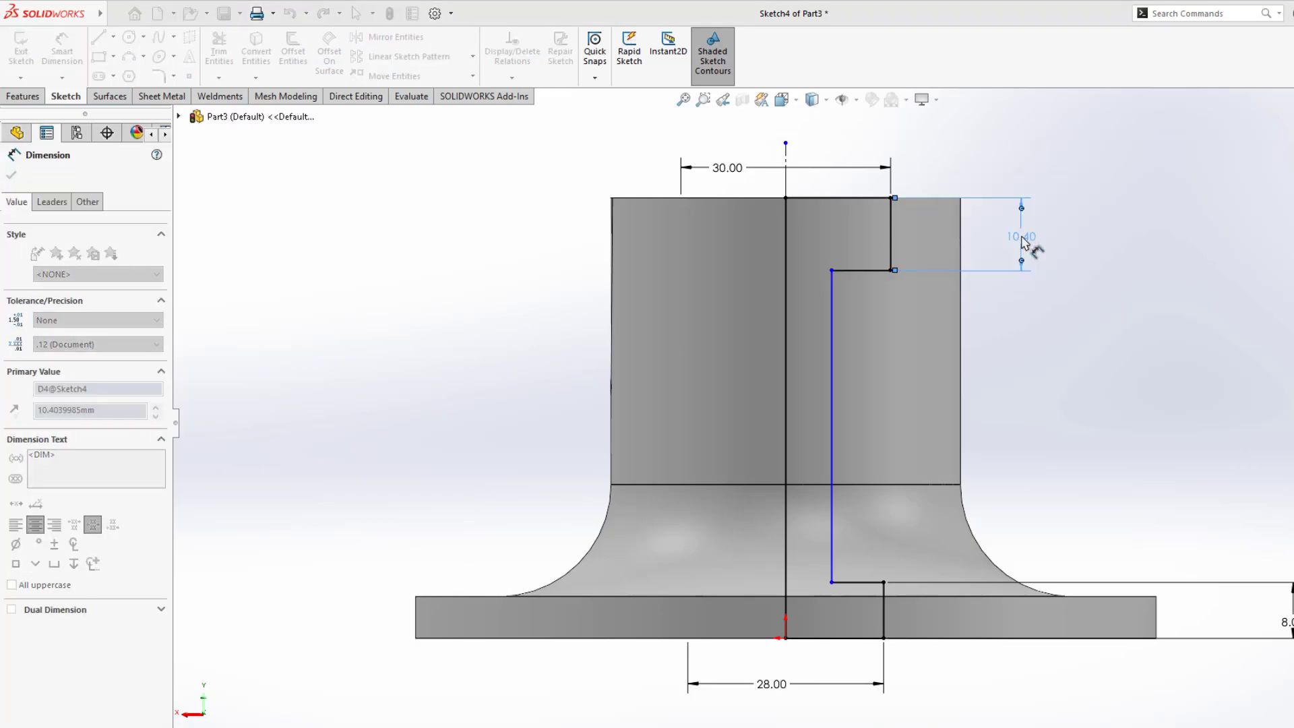
key(Escape)
Check the middle bore in the PDF drawing and dimension its long vertical line about the construction line as a 24 mm diameter.
key(alt+Tab)
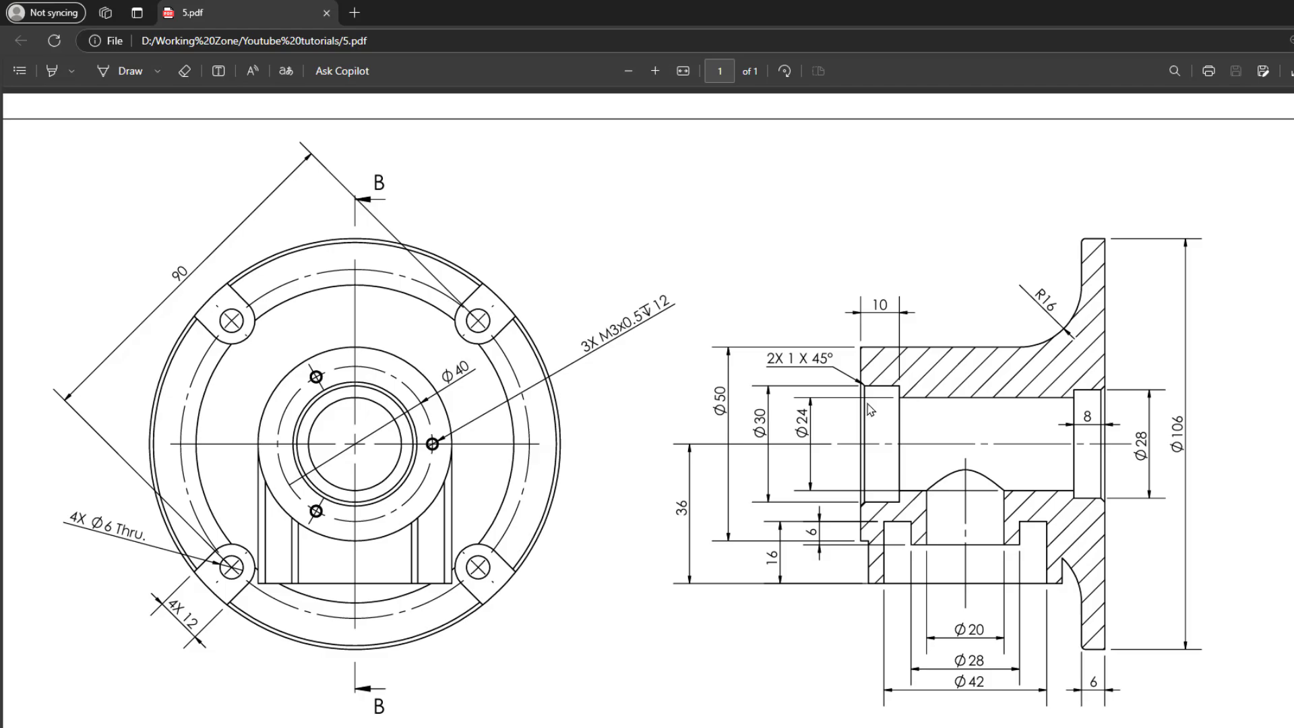
double_click(802, 421)
key(alt+Tab)
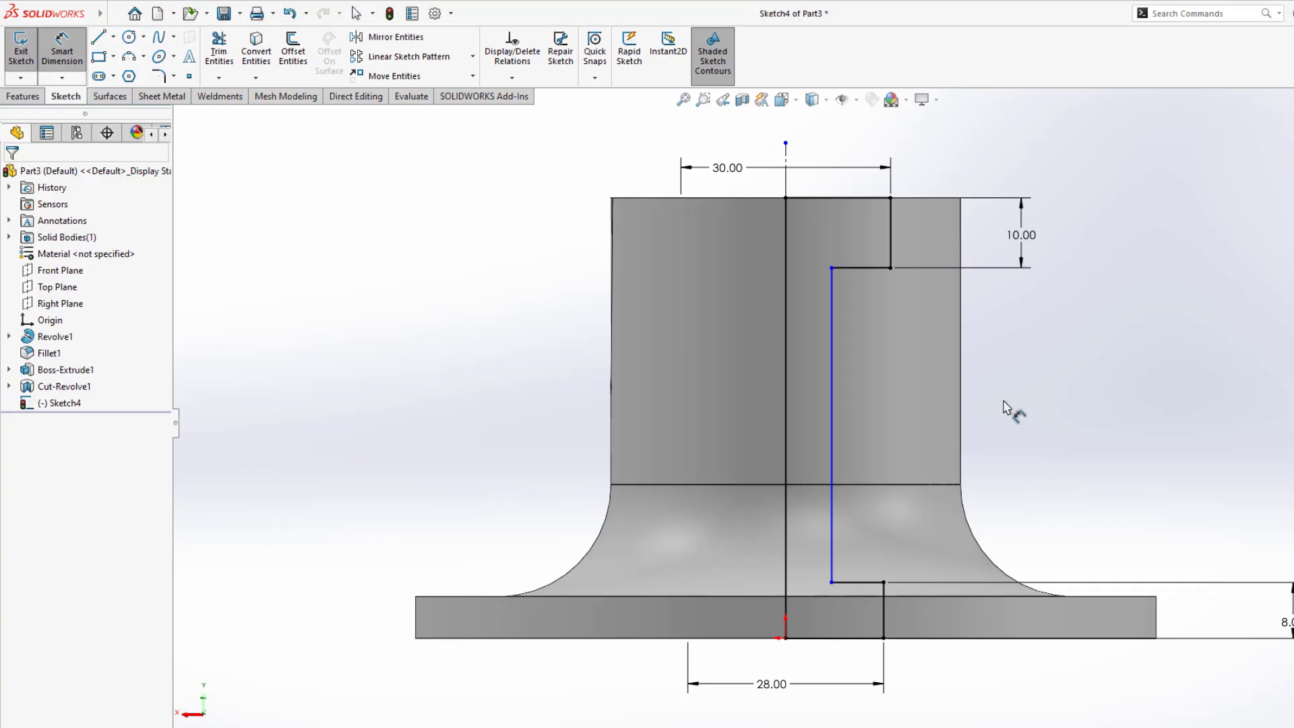
click(831, 355)
click(784, 215)
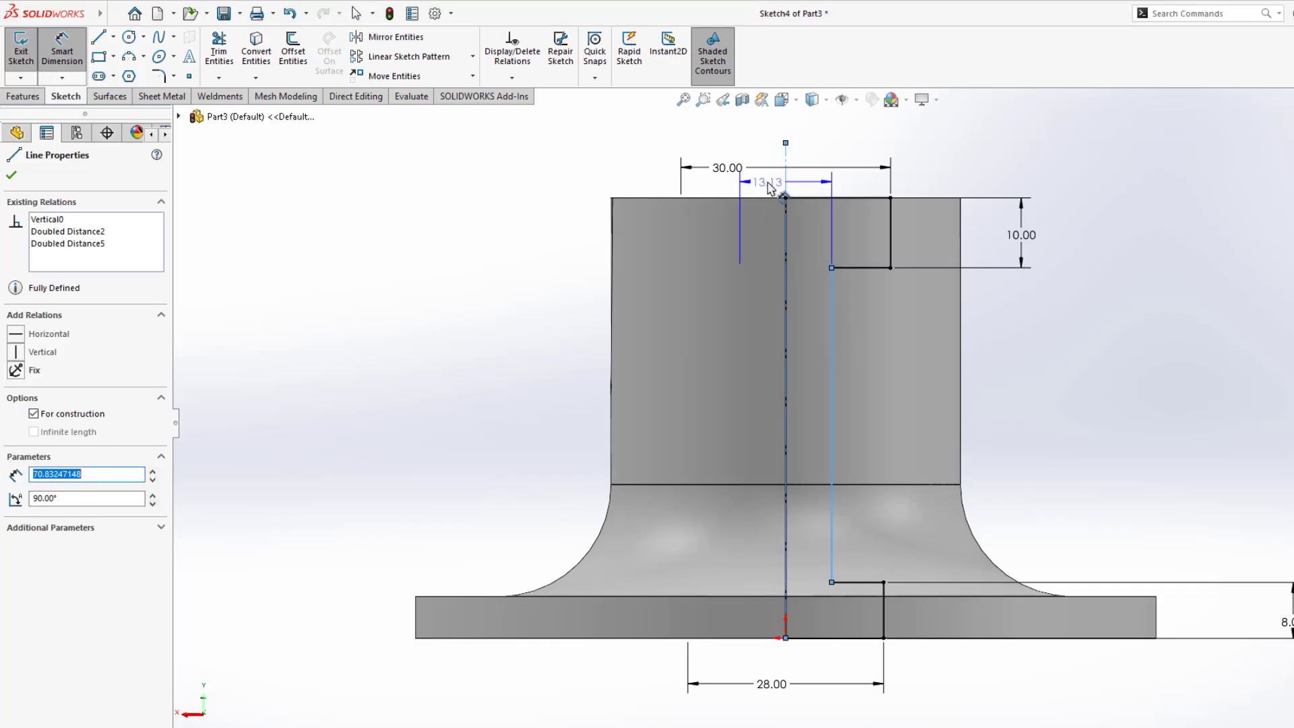
click(768, 183)
text(24)
key(Return)
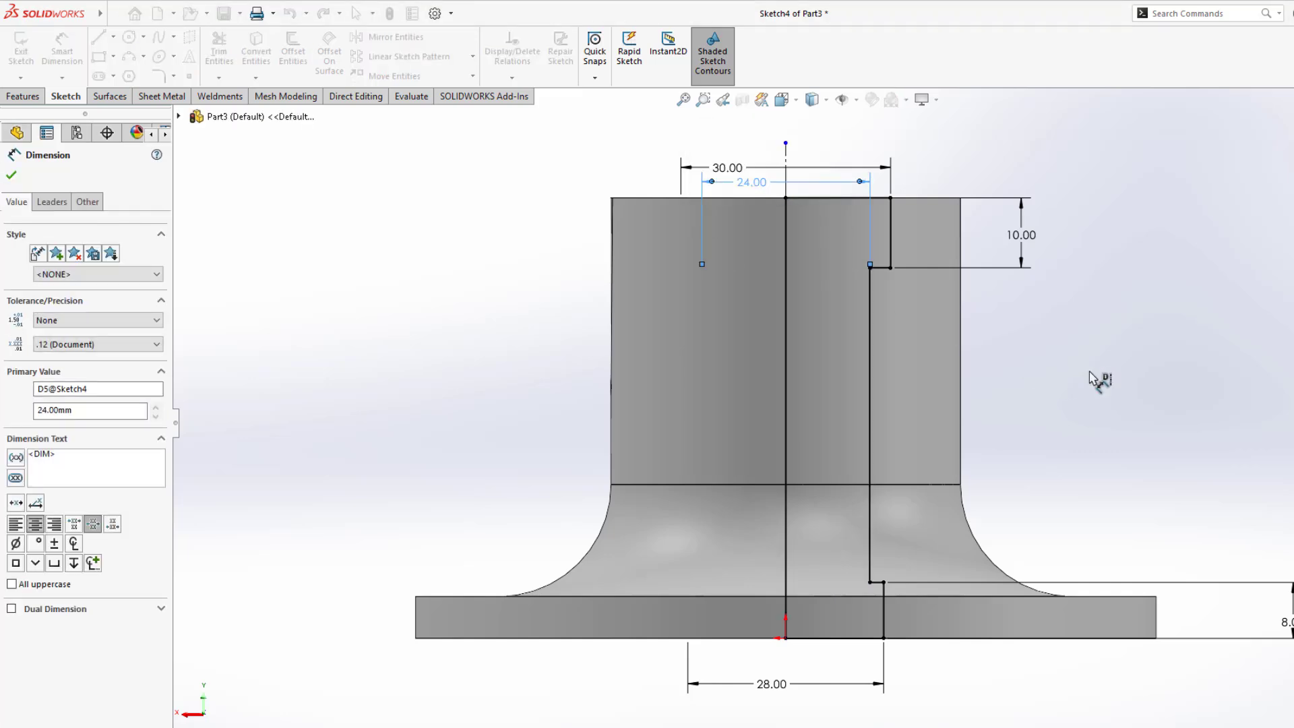
key(Escape)
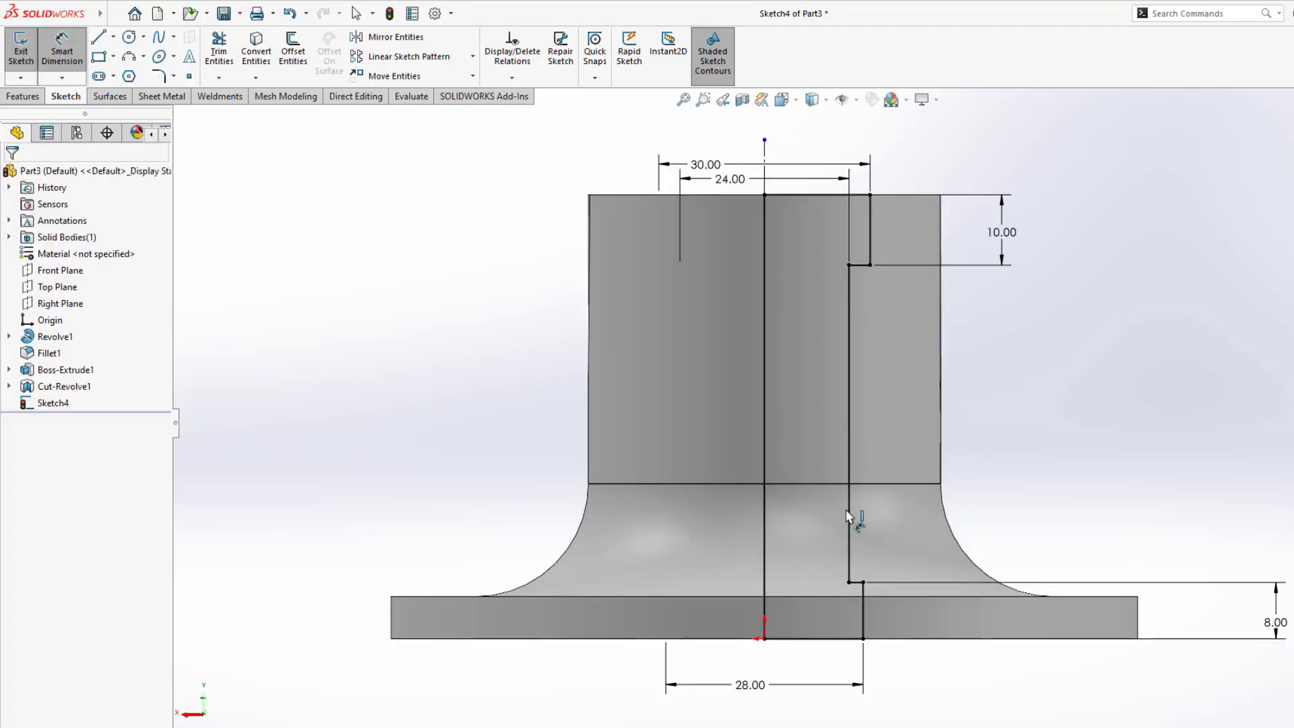
Make a 360° revolved cut of the stepped bore profile about the vertical construction line.
click(24, 97)
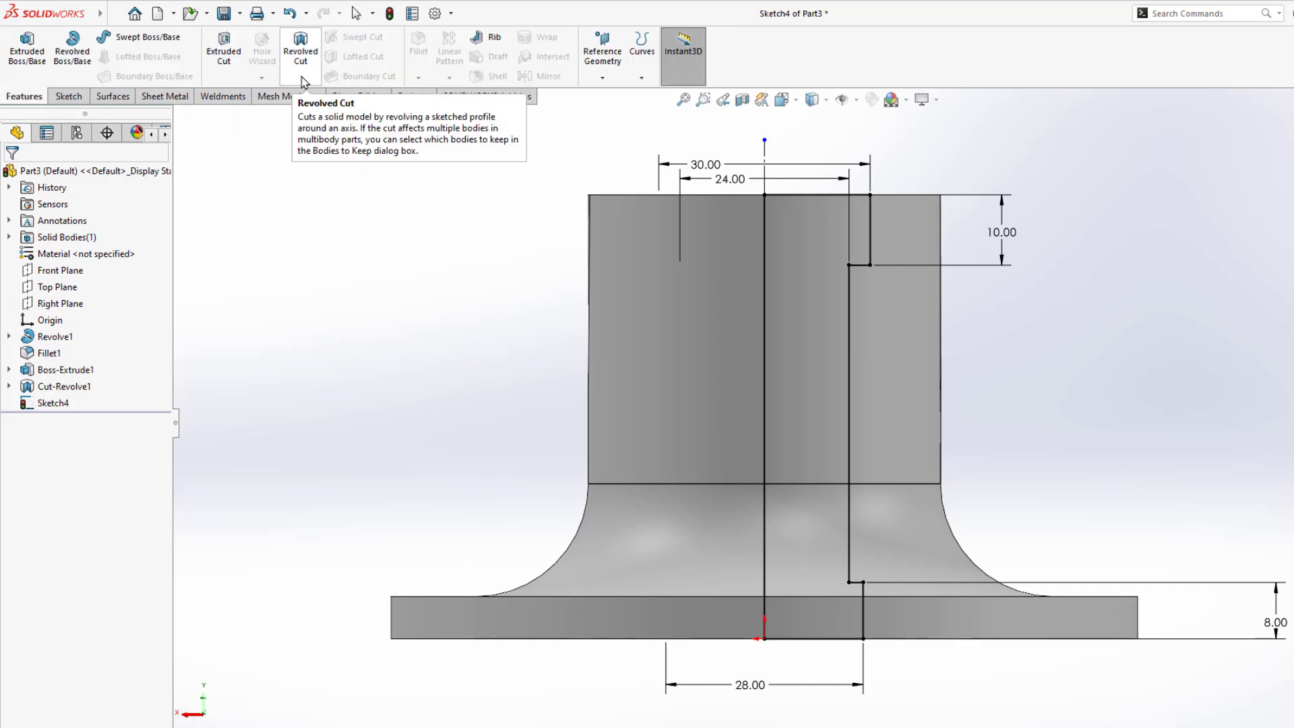
click(300, 50)
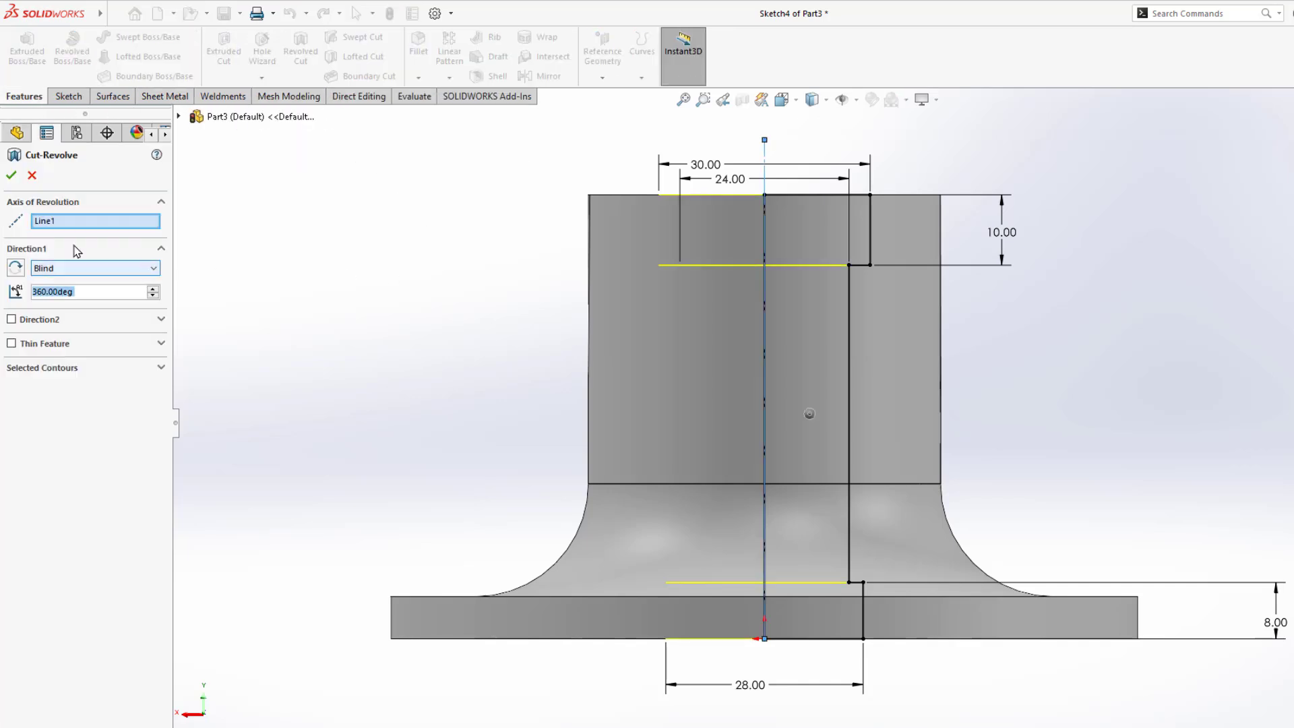
key(Return)
mouse_move(476, 269)
middle_down()
mouse_move(445, 600)
mouse_move(571, 339)
mouse_move(569, 404)
mouse_move(702, 370)
mouse_move(462, 413)
mouse_move(592, 305)
mouse_move(741, 377)
mouse_move(896, 424)
mouse_move(967, 485)
middle_up()
Examine the flange's mounting-hole details in the PDF drawing: hole-circle spacing, corner pad width and depth, and through-hole diameter.
key(alt+Tab)
scroll(993, 488, down, 5)
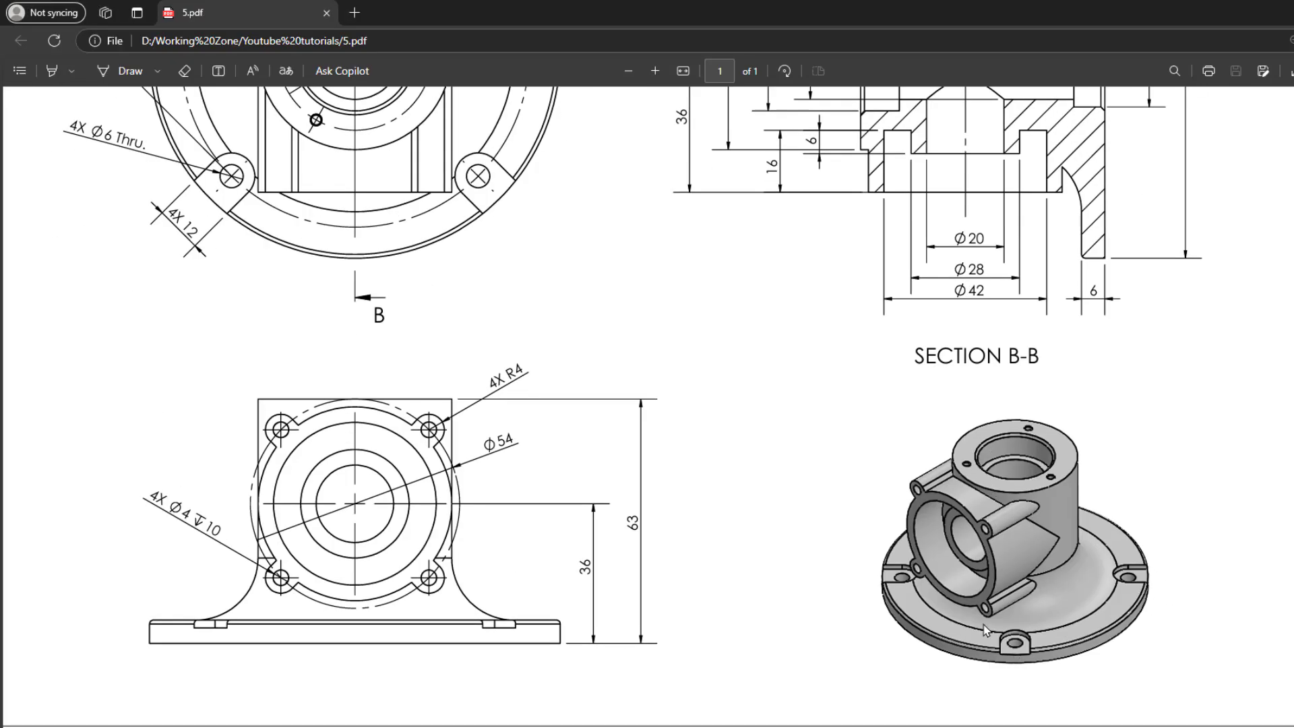
scroll(517, 452, up, 5)
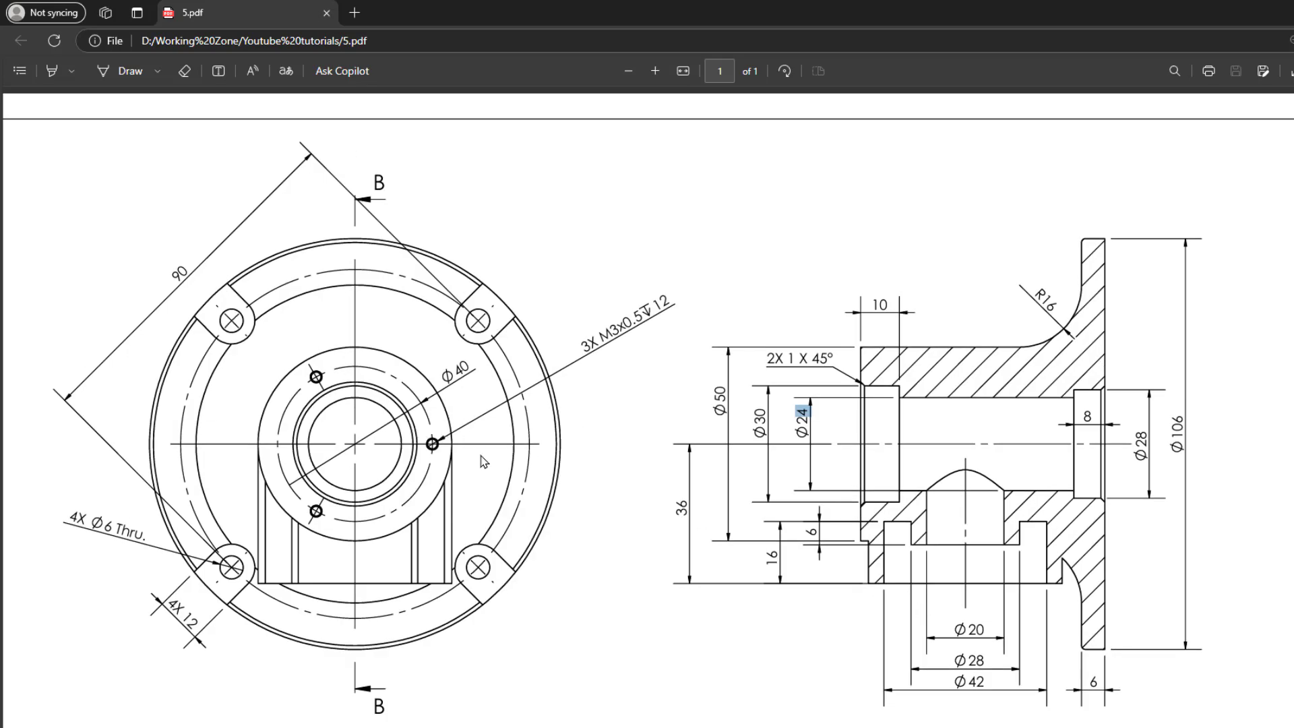
ctrl+scroll(579, 373, down, 1)
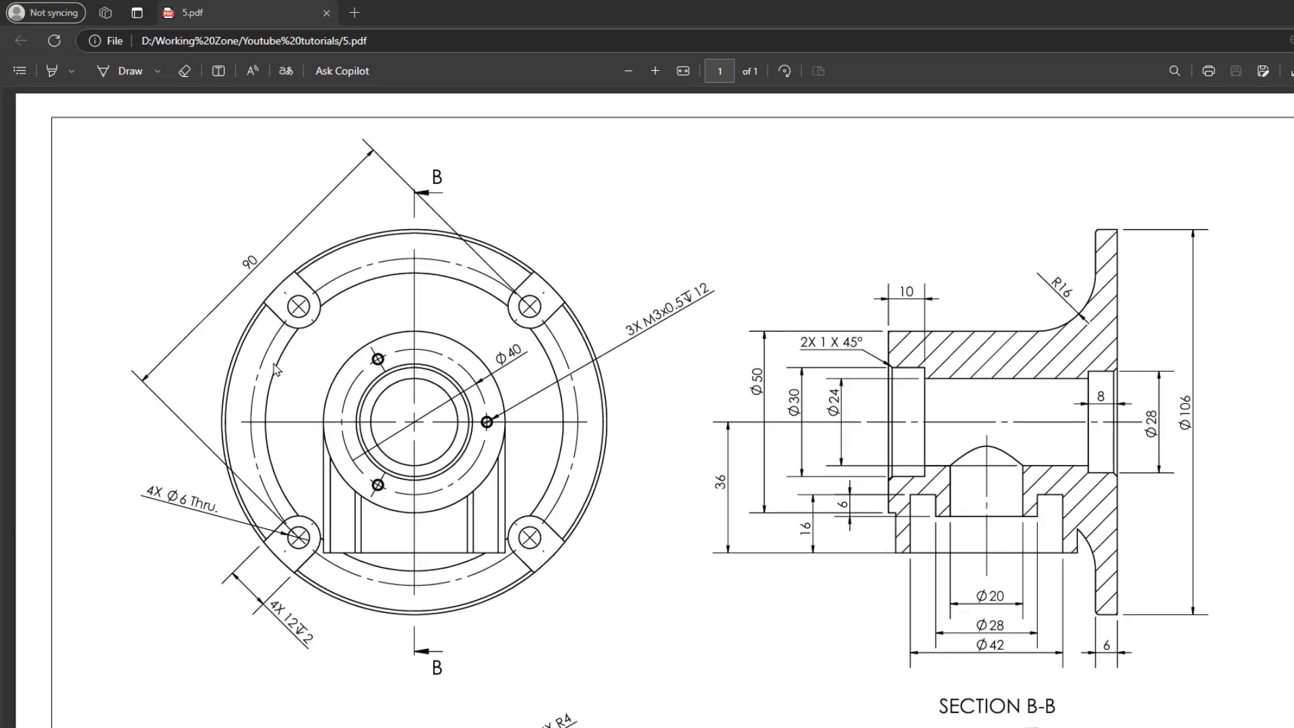
double_click(240, 267)
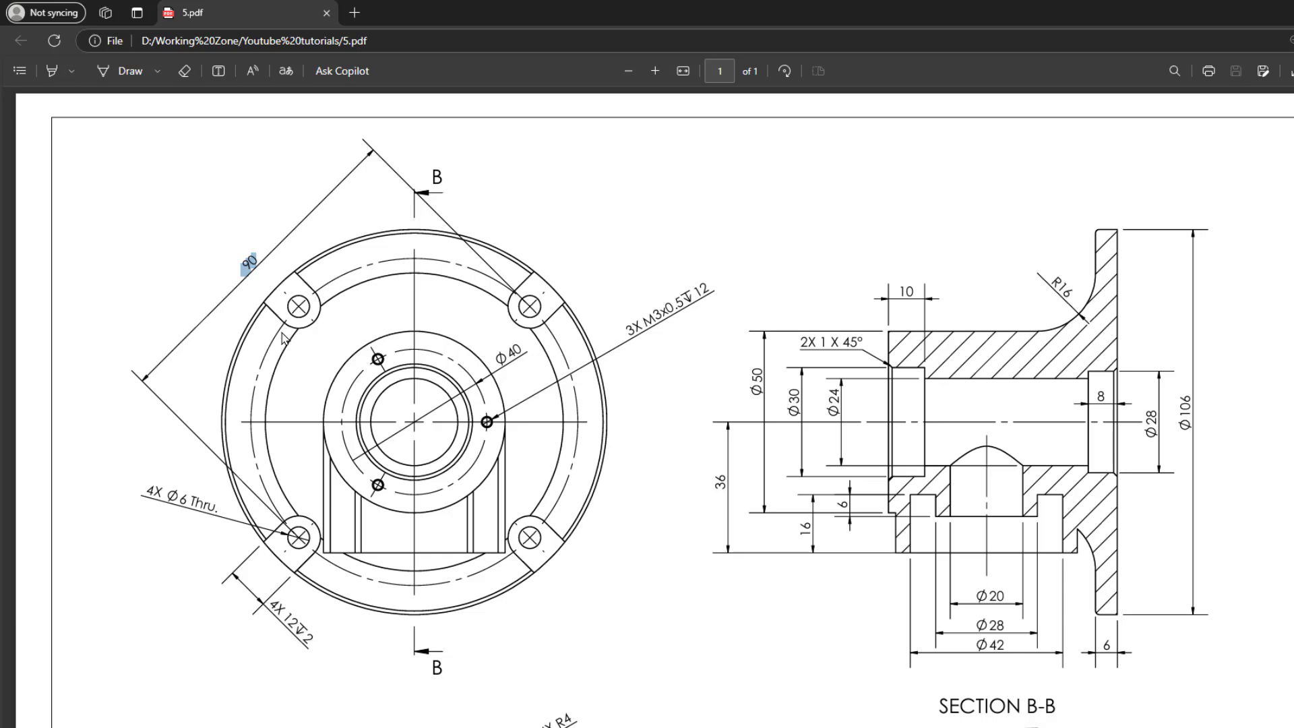
double_click(293, 623)
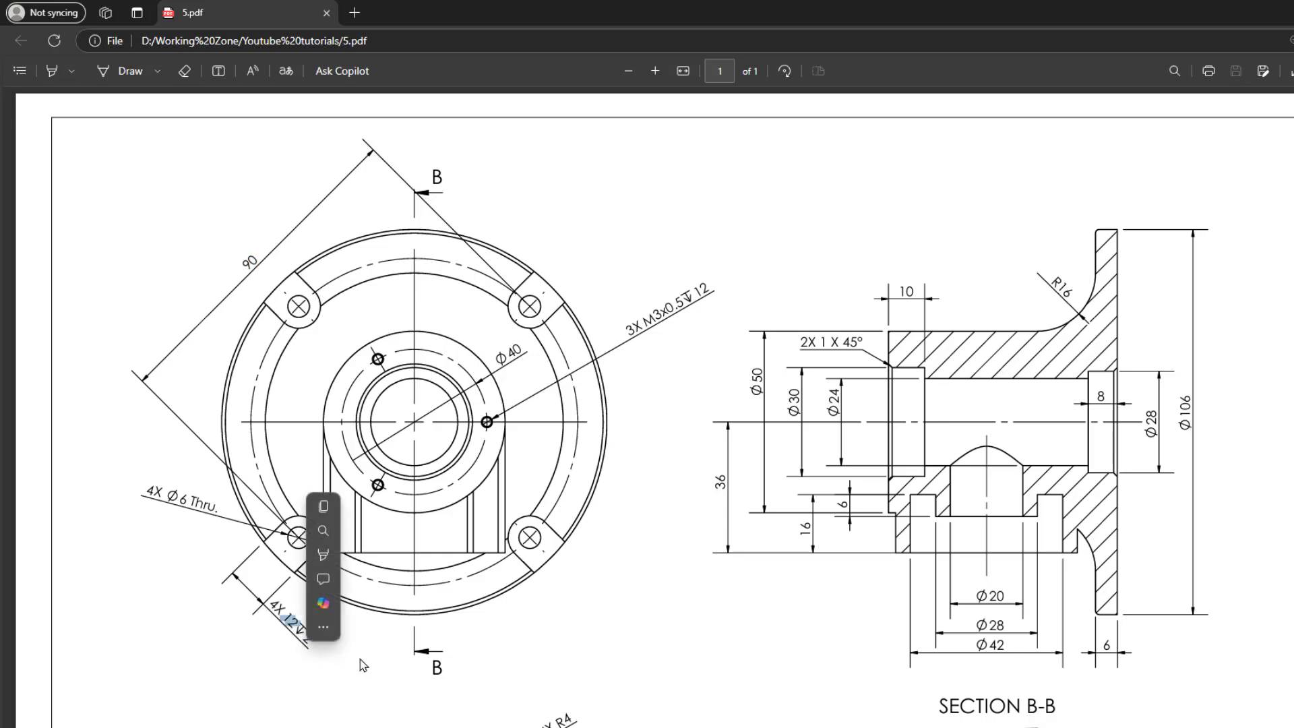
click(370, 676)
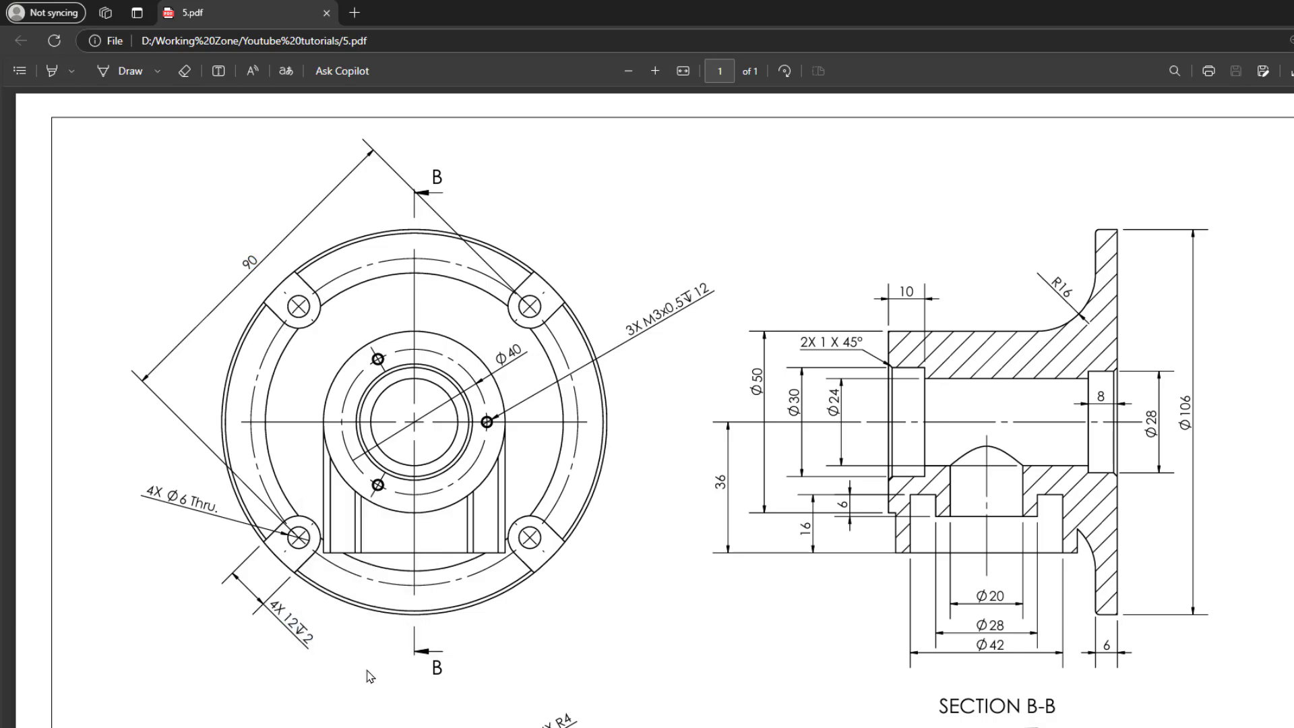
triple_click(300, 626)
right_click(331, 642)
click(378, 674)
triple_click(177, 500)
click(194, 523)
Switch back to the SolidWorks part and start a sketch on the flange's upper annular face.
mouse_move(495, 724)
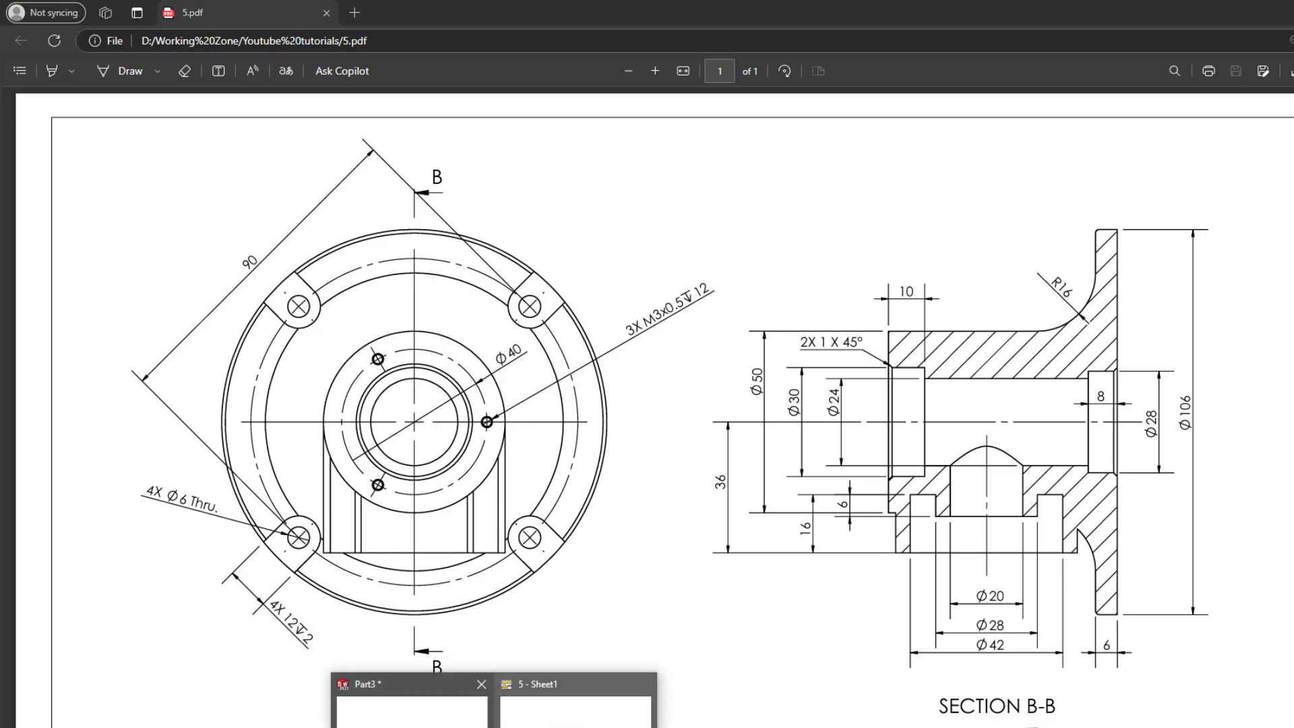
click(411, 704)
middle_drag(640, 350, 785, 463)
click(965, 432)
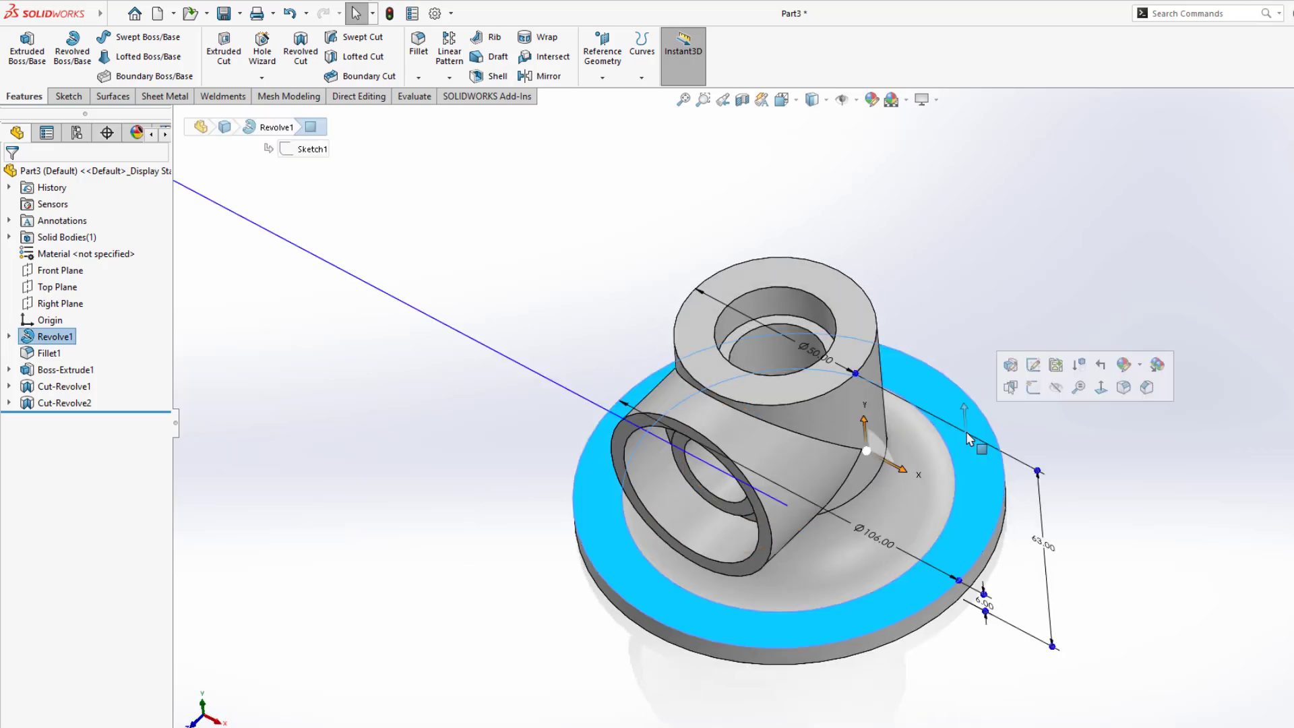
click(1031, 390)
click(1197, 361)
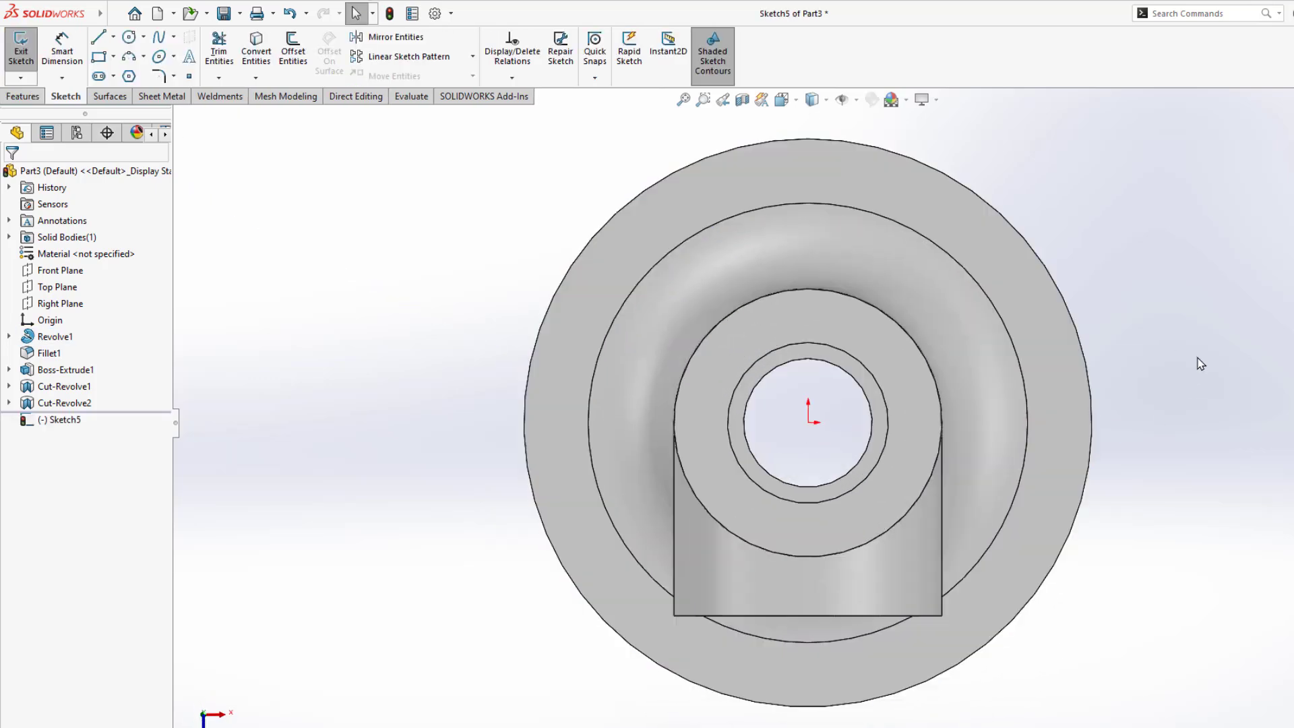
Sketch a circle centred on the origin, between the fillet edge and the flange rim, and convert it to construction geometry.
right_drag(1077, 417, 1179, 422)
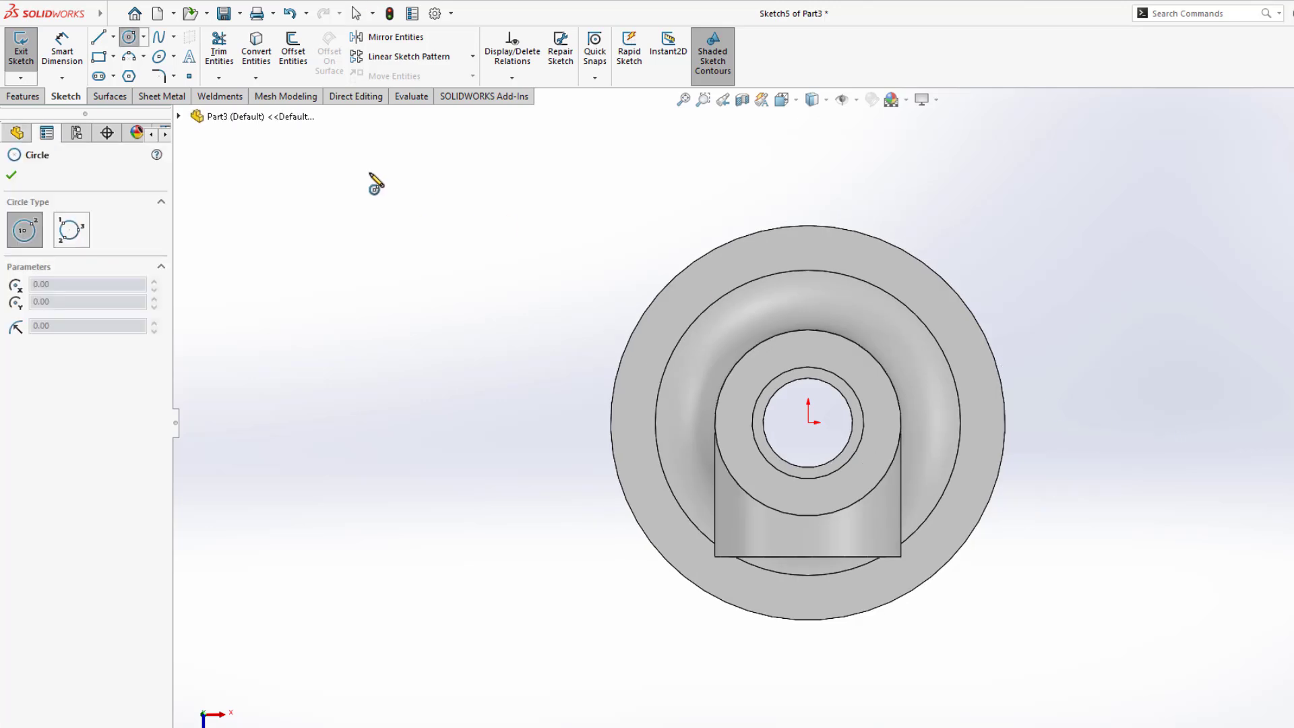
click(808, 422)
click(934, 297)
key(Escape)
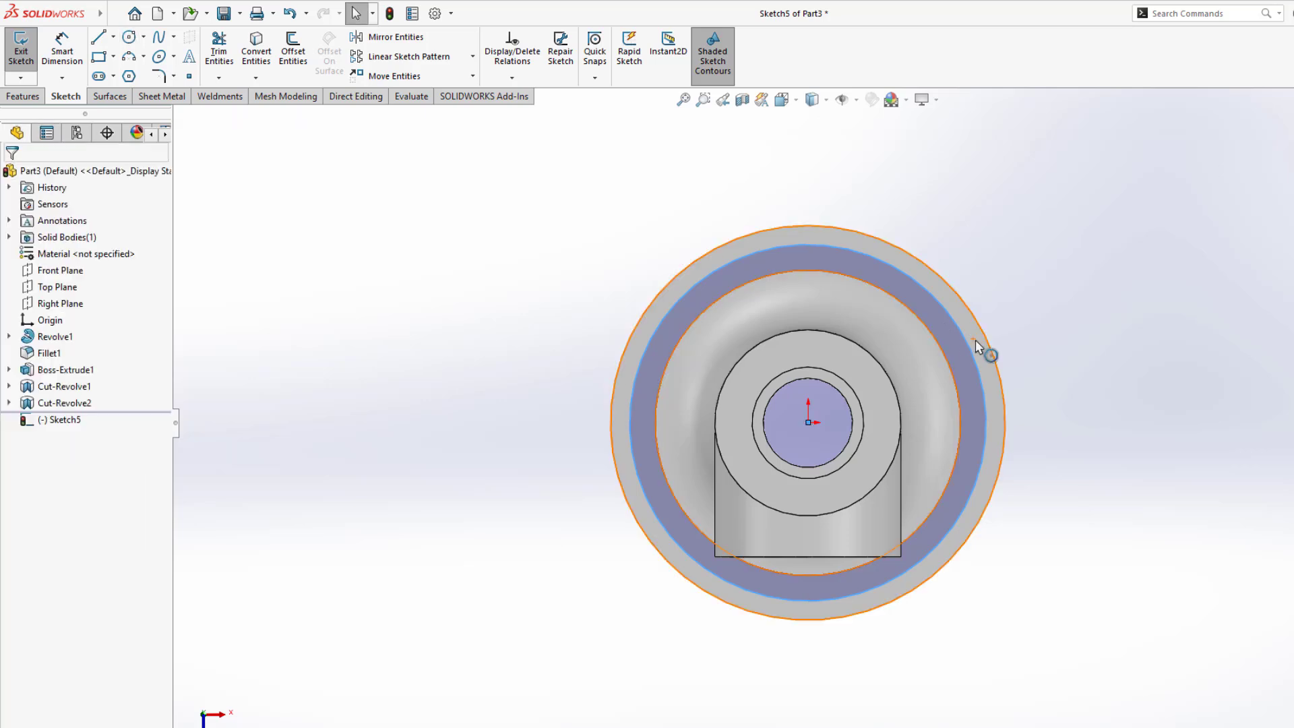
click(983, 404)
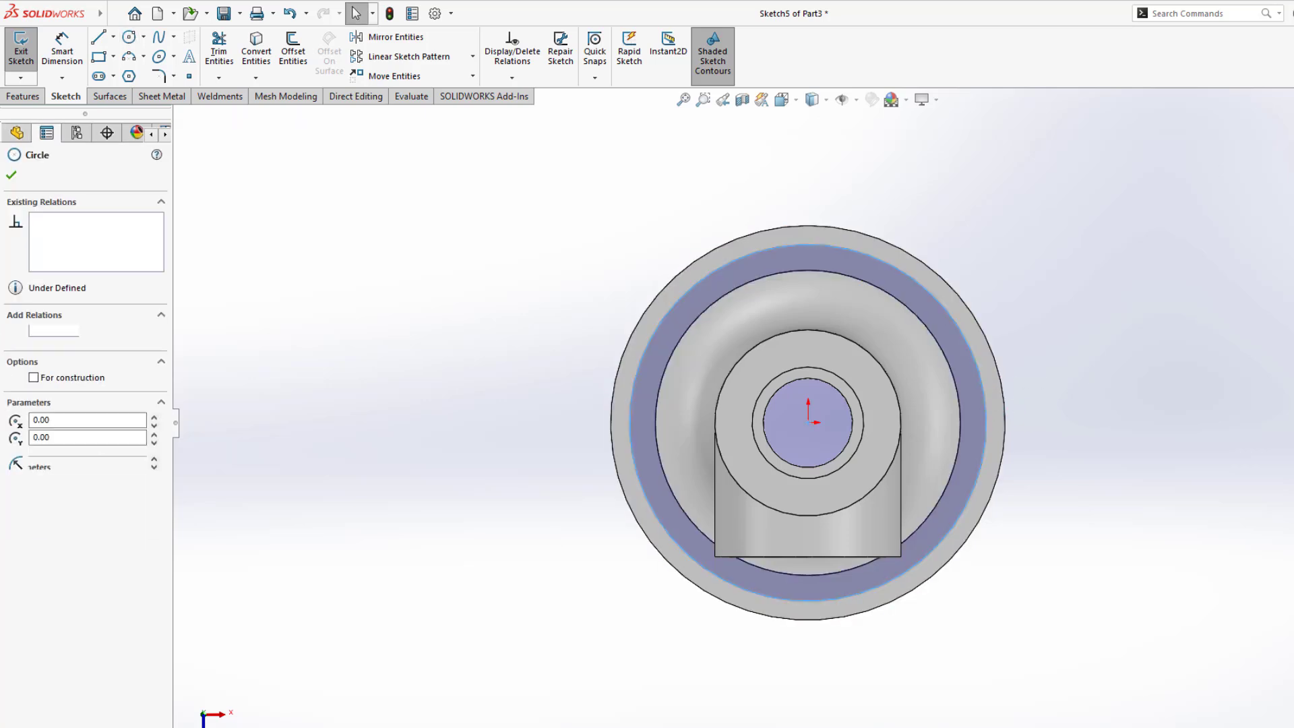
click(1050, 352)
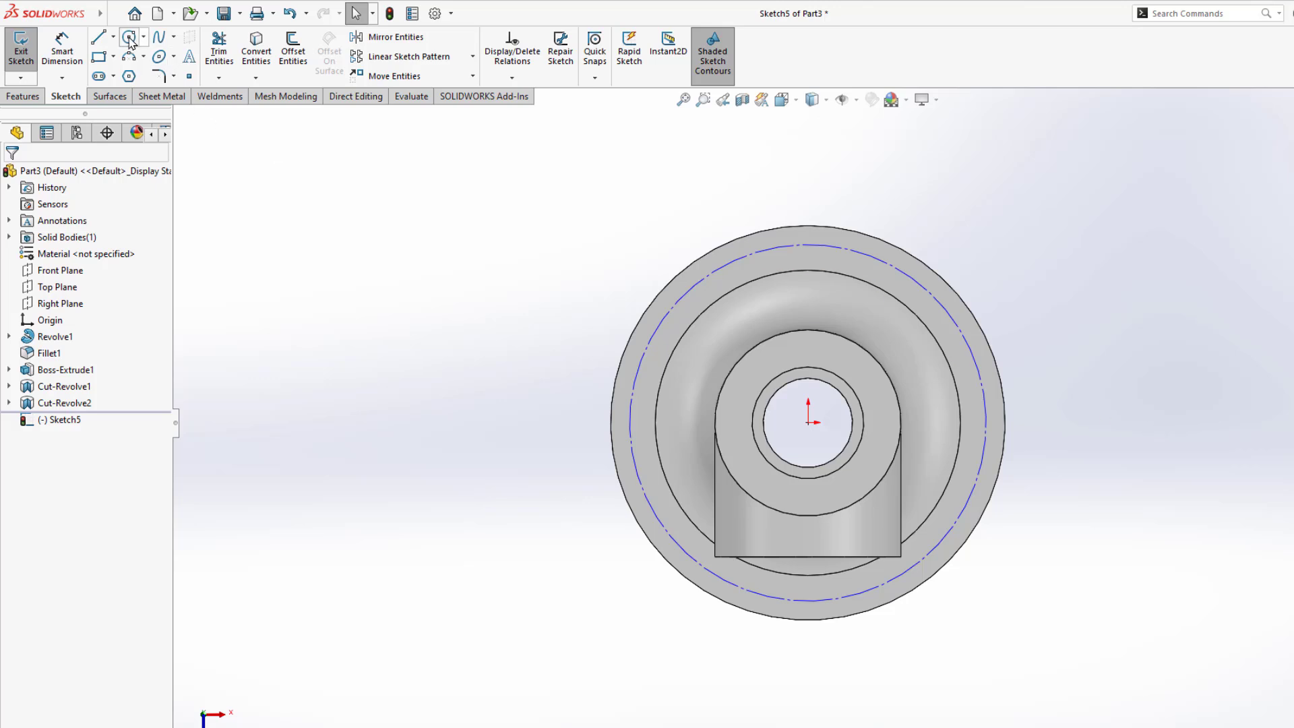
Sketch a horizontal line from the origin to beyond the flange's rim and make it construction geometry.
click(99, 37)
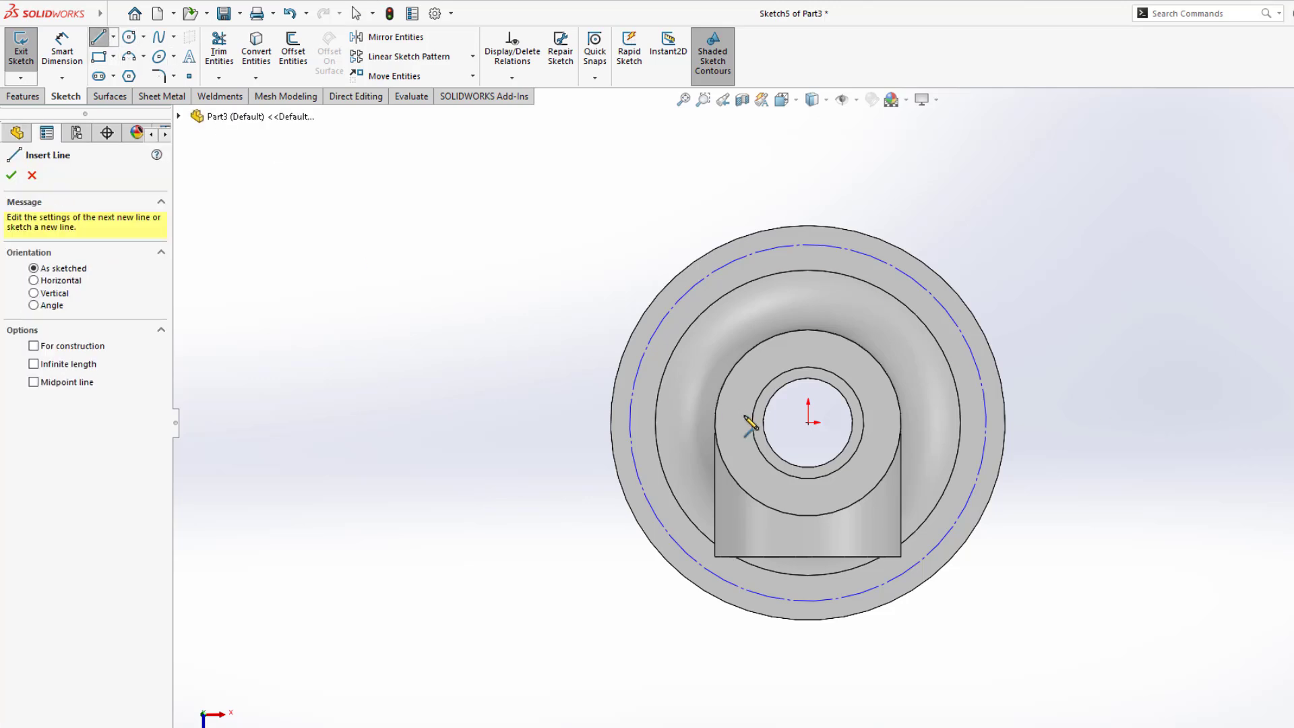
click(808, 423)
click(1076, 423)
key(Escape)
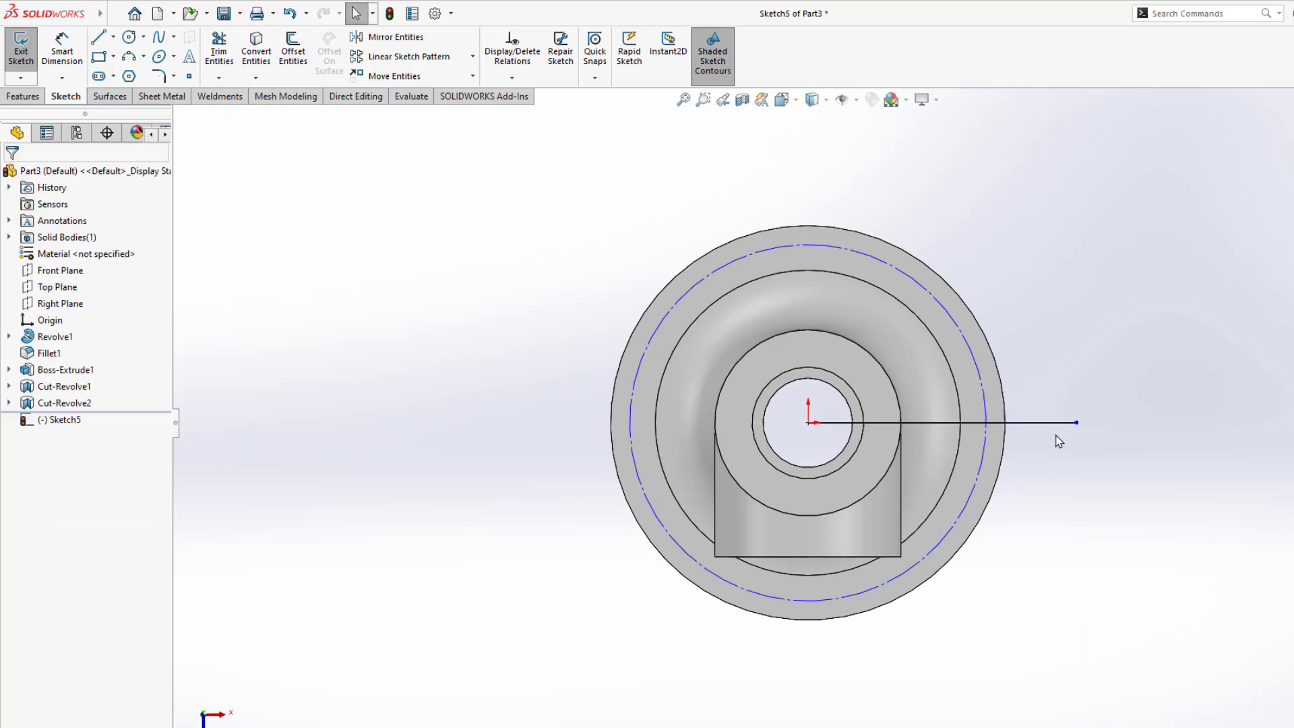
click(1060, 424)
click(1108, 353)
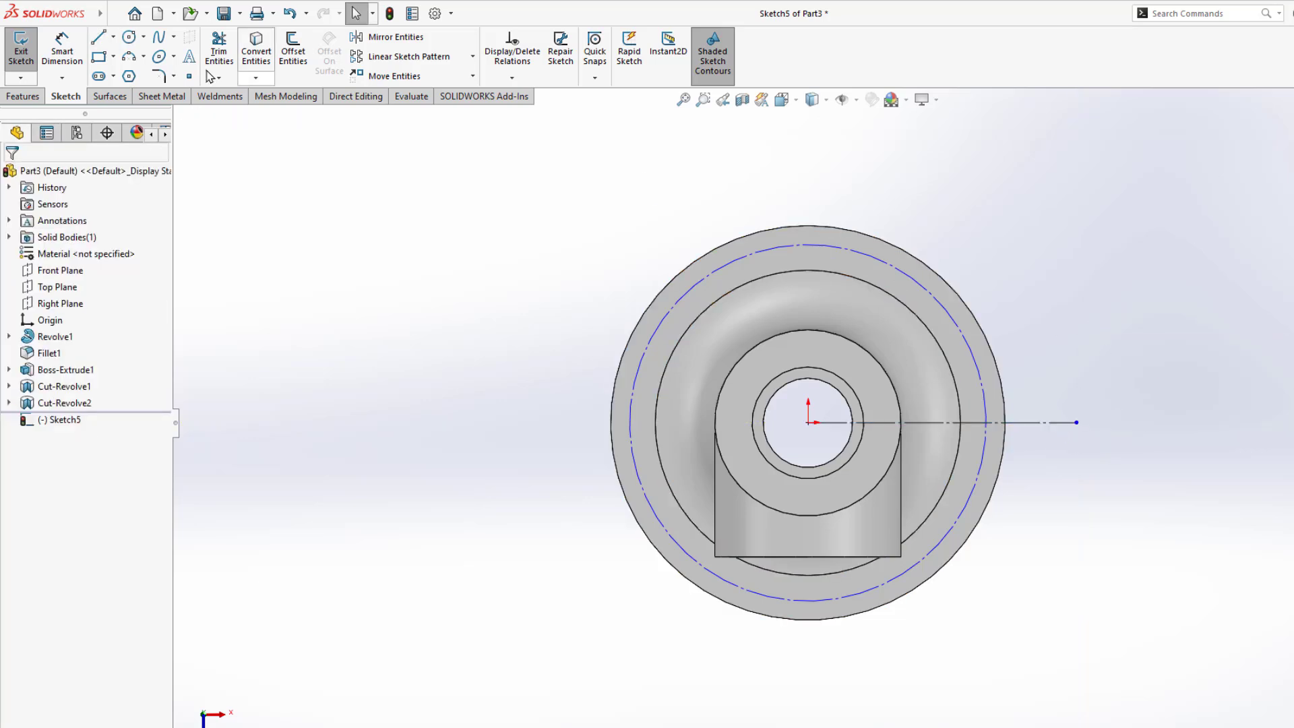
Sketch an angled construction line about 75 mm long from the origin past the flange's rim, at about 37° to the horizontal.
click(99, 37)
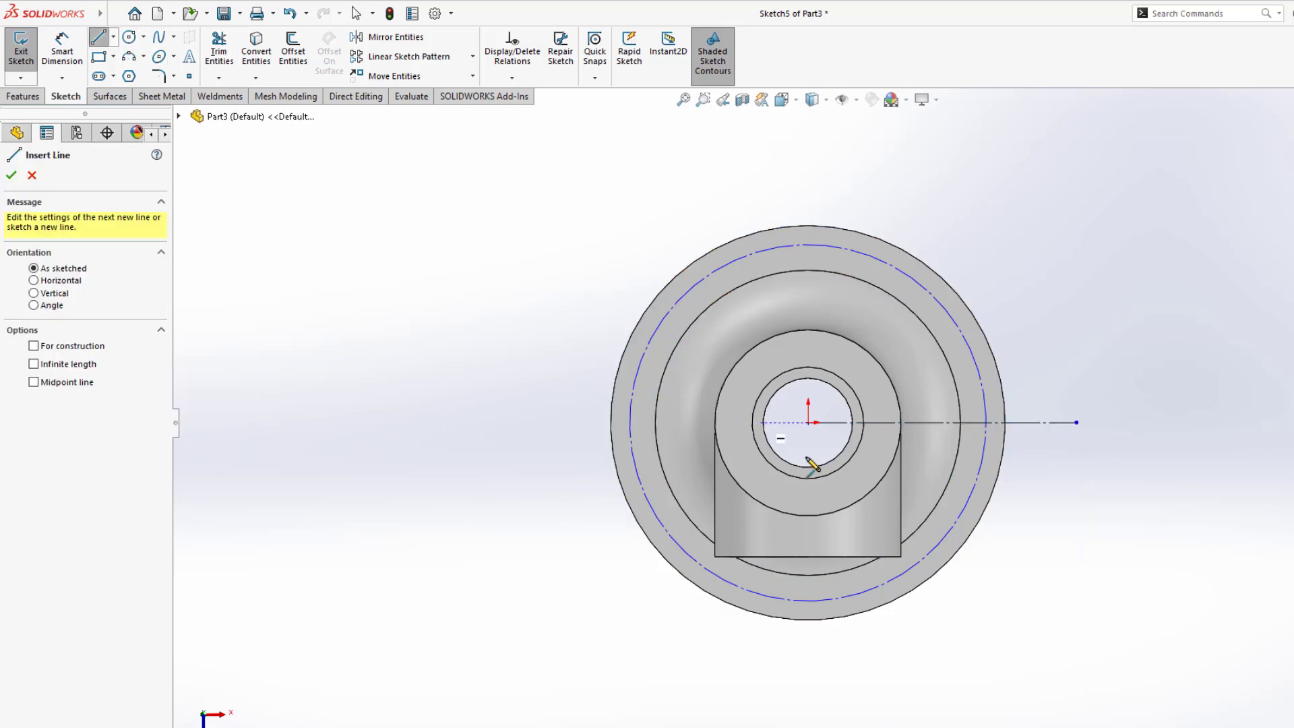
click(808, 422)
click(1031, 256)
key(Escape)
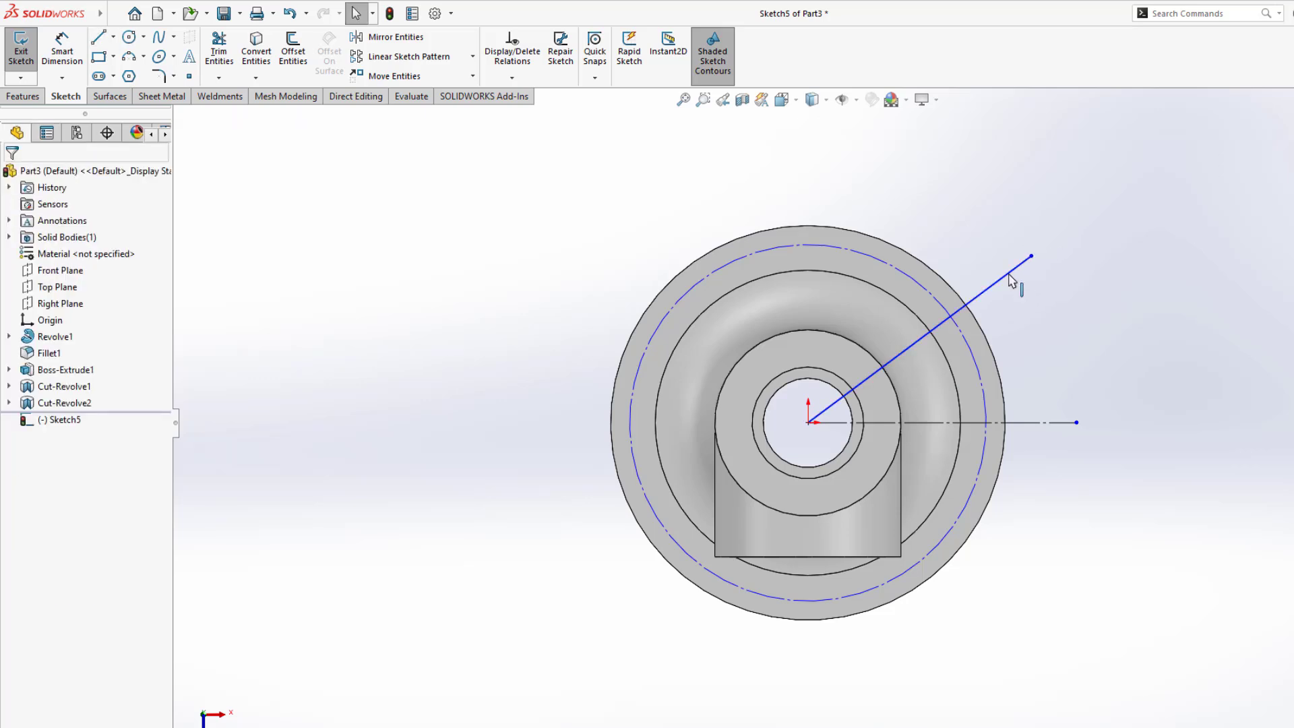
click(1011, 273)
click(1076, 229)
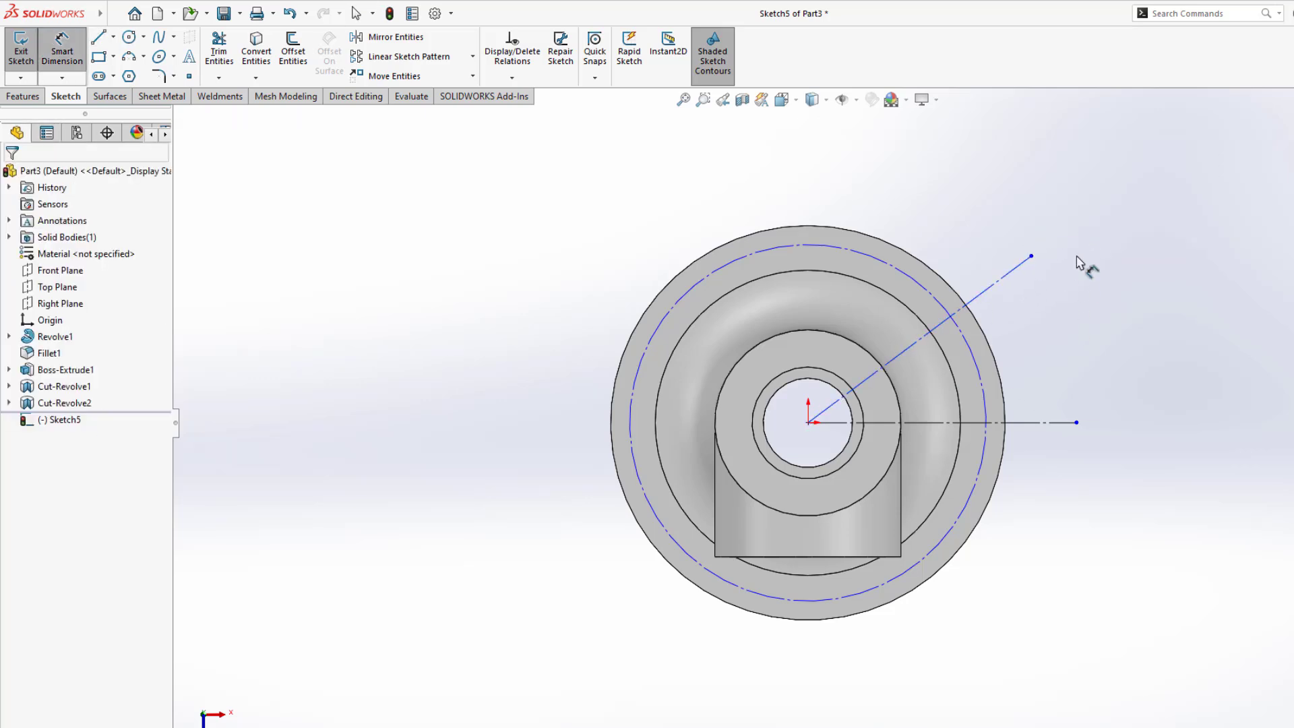
Try to dimension the angled construction line against the horizontal one, and undo the resulting vertical distance.
click(1002, 278)
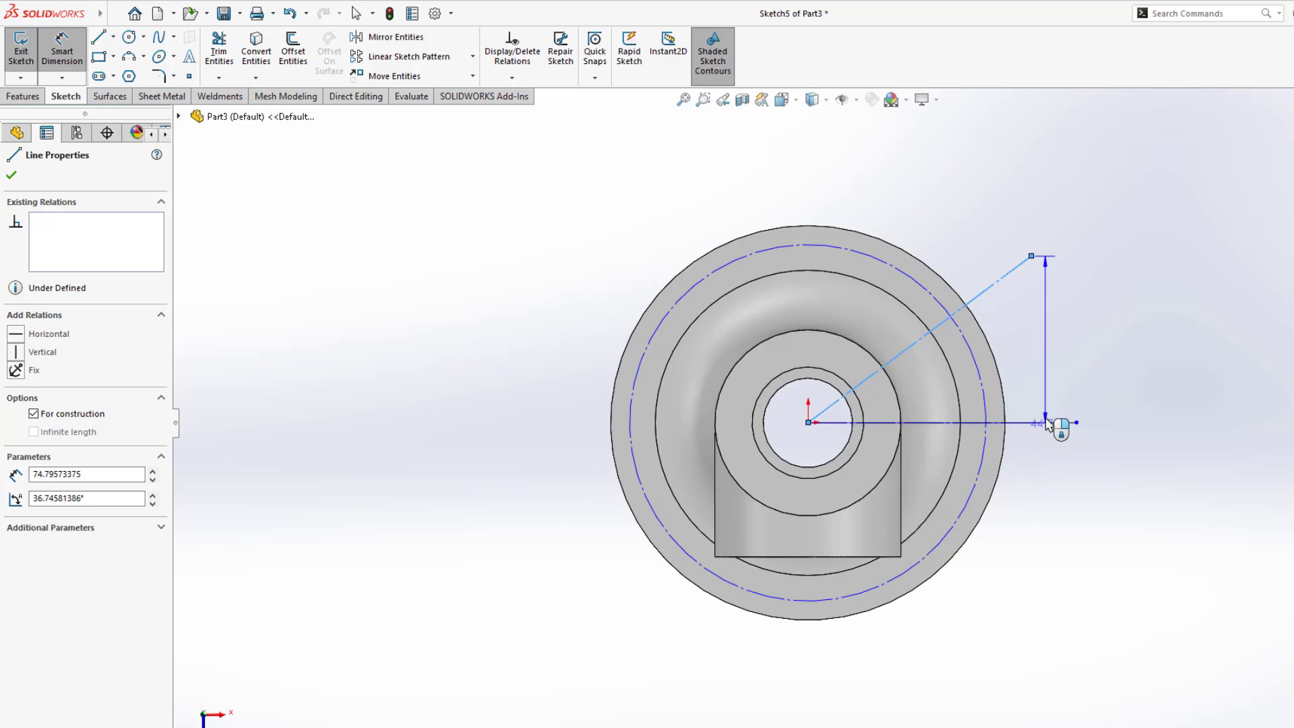
click(1053, 416)
key(Return)
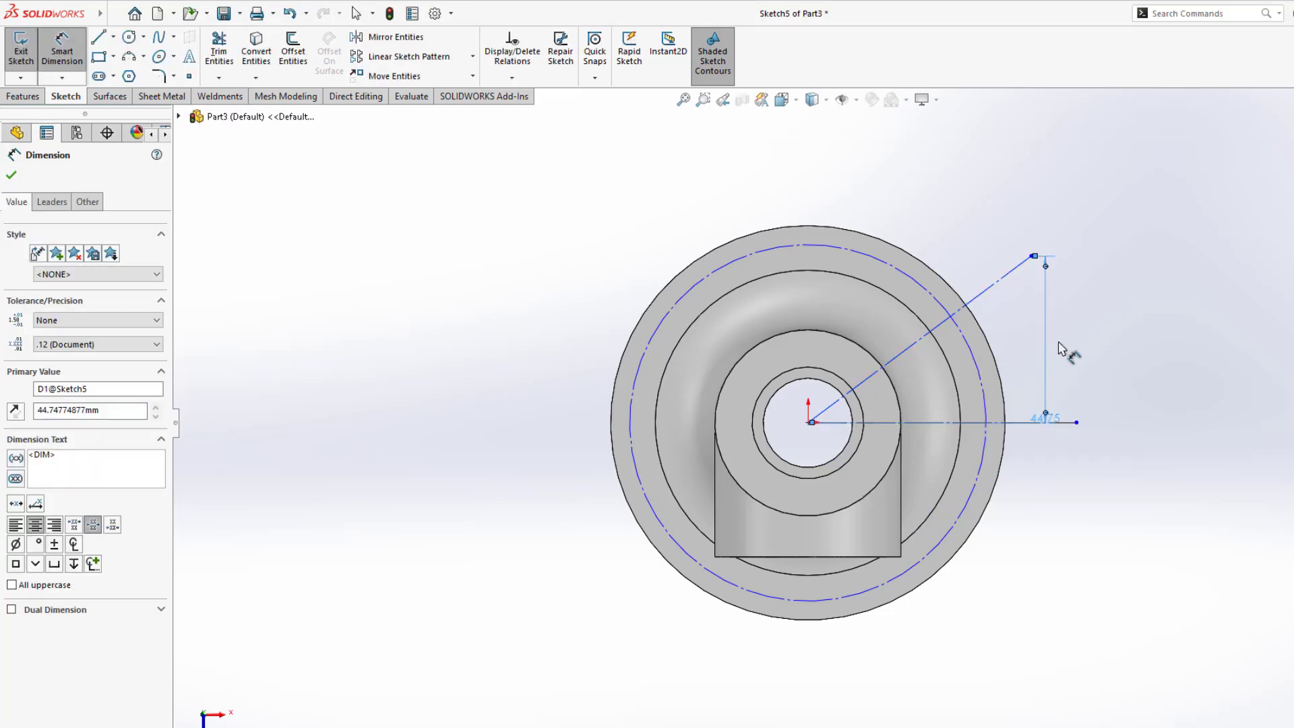
click(1076, 359)
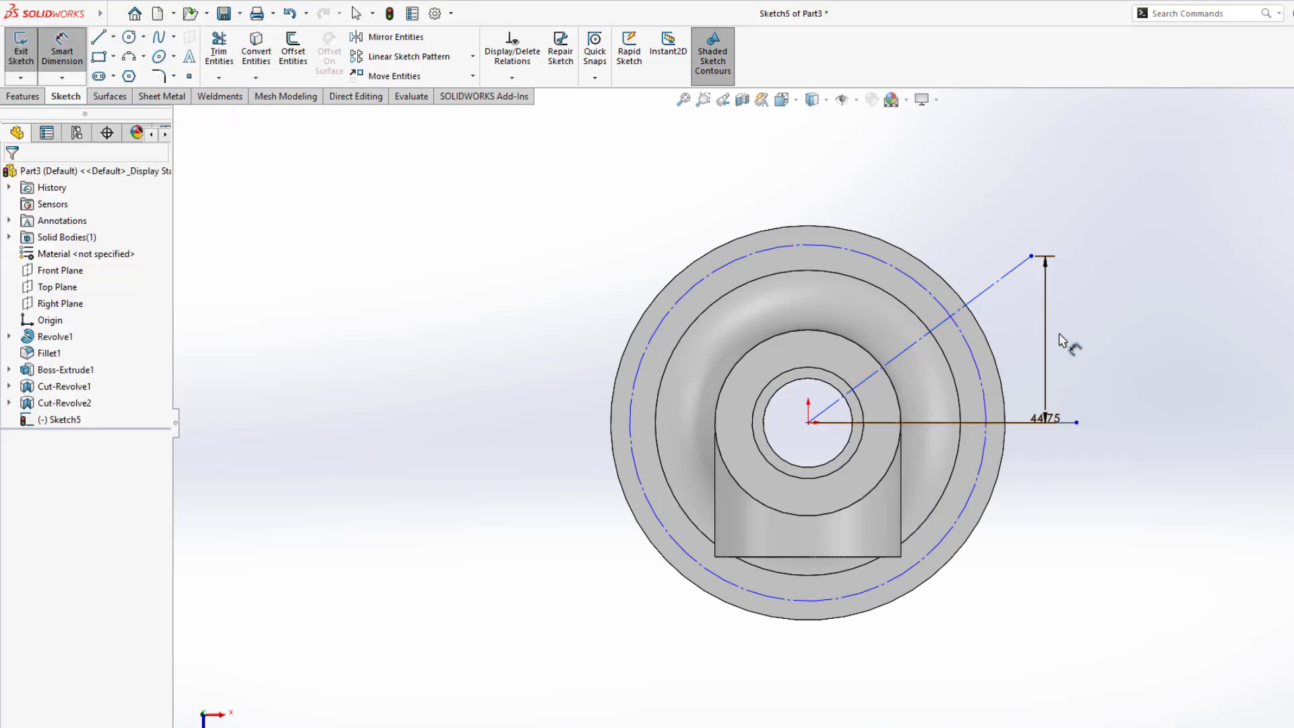
key(ctrl+z)
key(Escape)
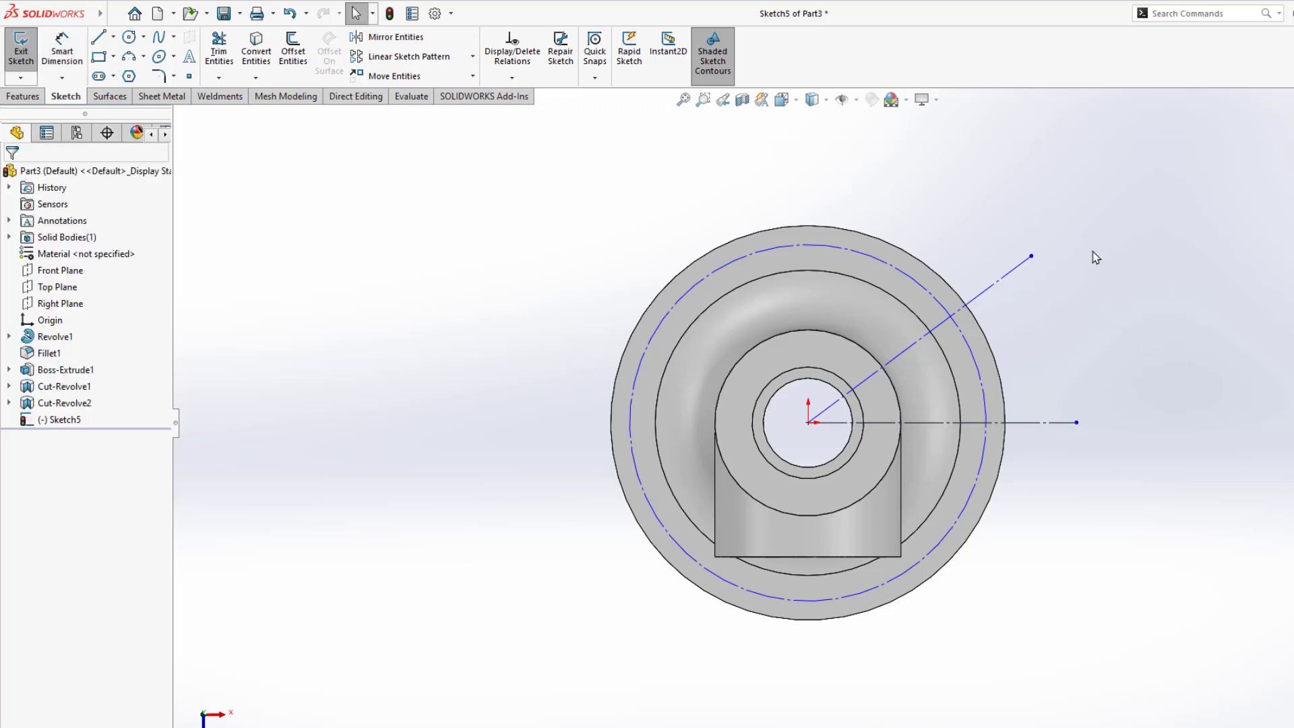
Dimension the angle between the horizontal and angled construction lines and set it to 45°.
key(d)
click(1011, 272)
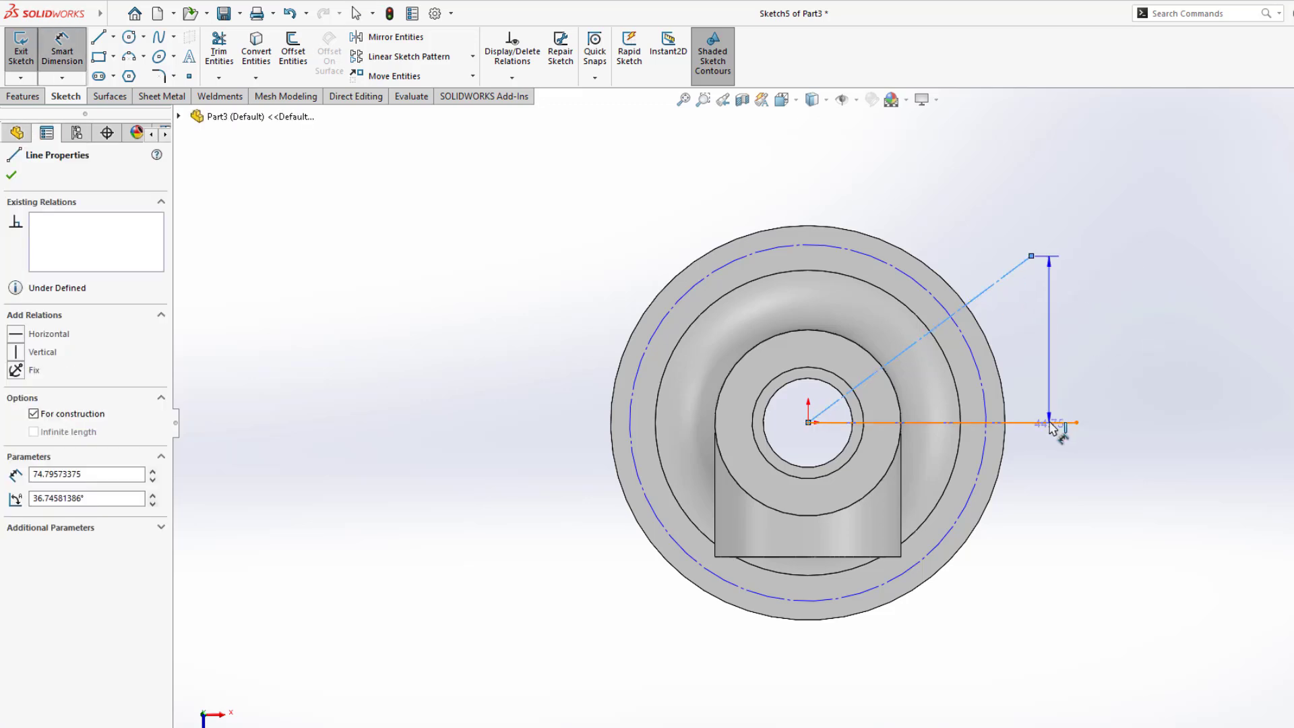
click(1052, 424)
click(1065, 364)
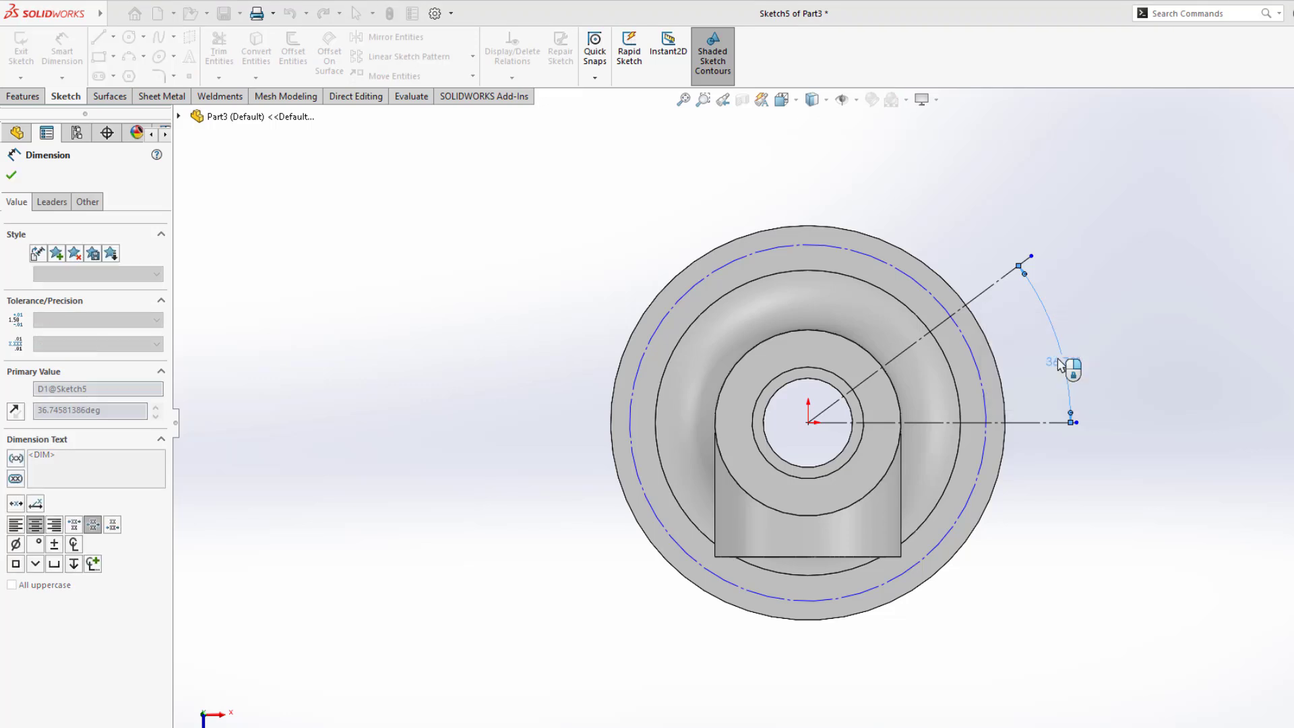
text(45)
key(Return)
key(Escape)
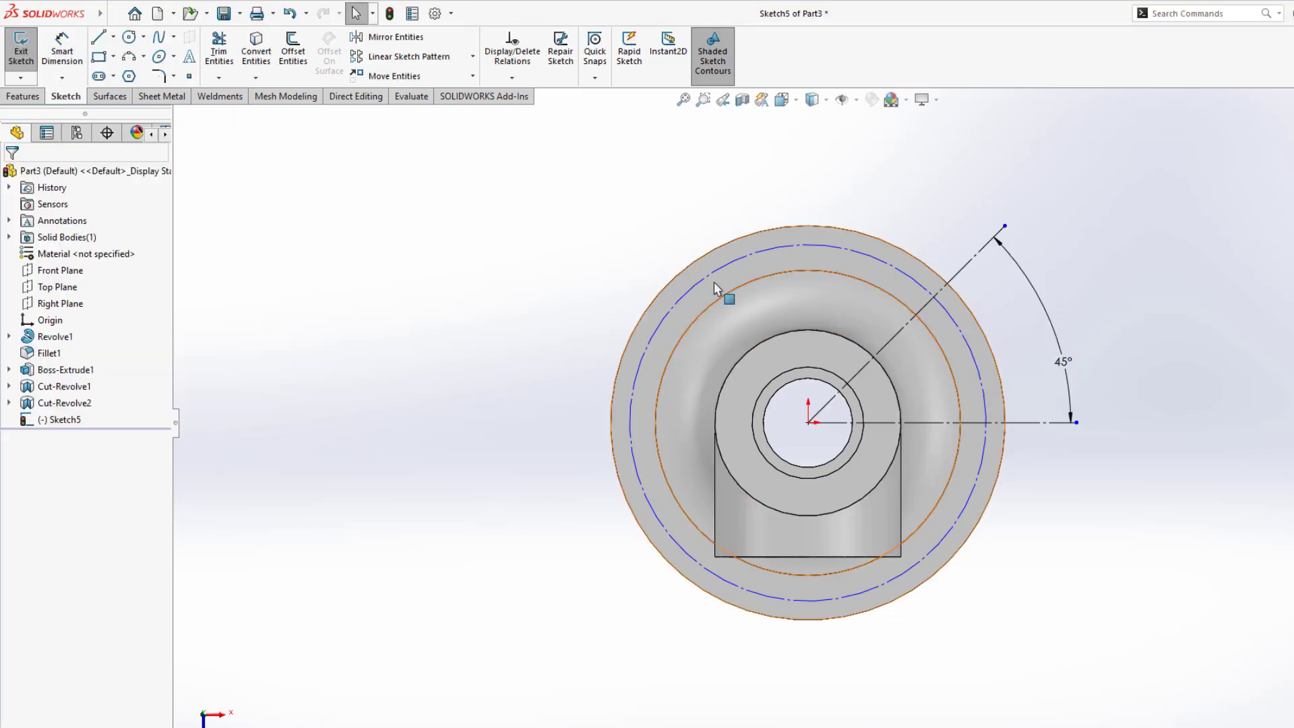
Dimension the construction circle's diameter and set it to 90 mm.
click(62, 47)
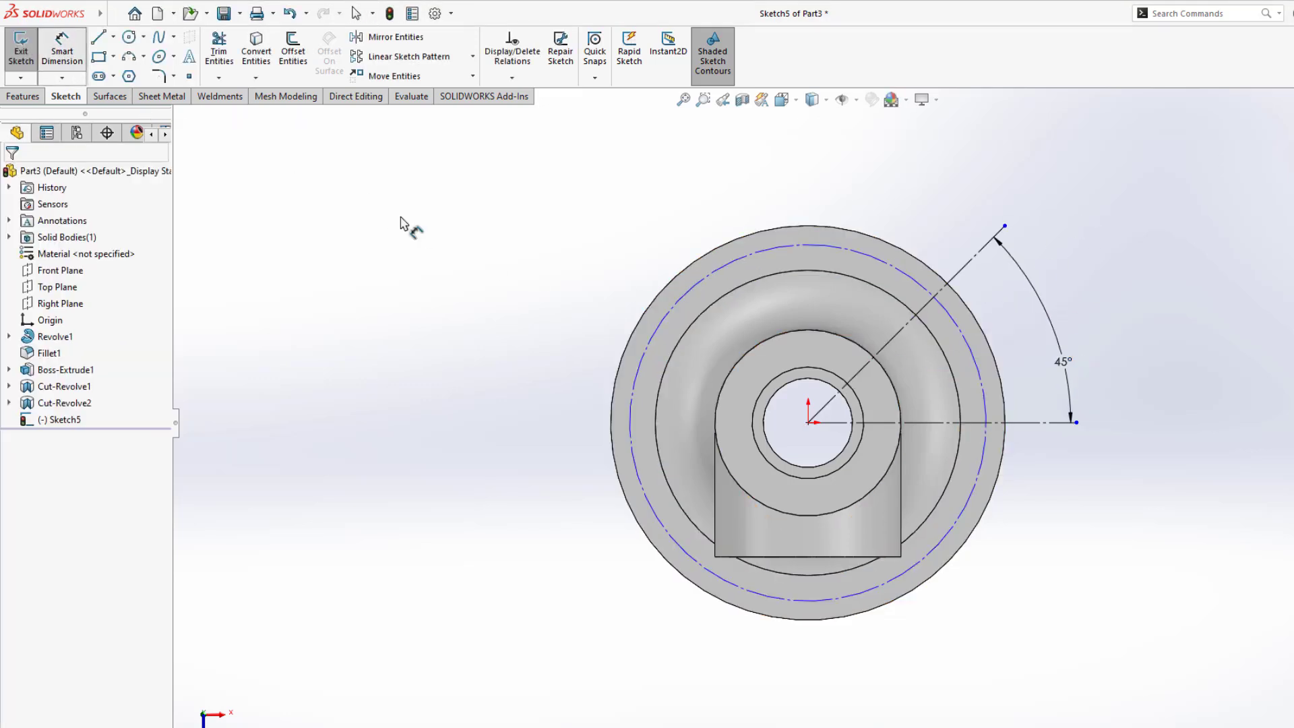
click(660, 332)
click(559, 390)
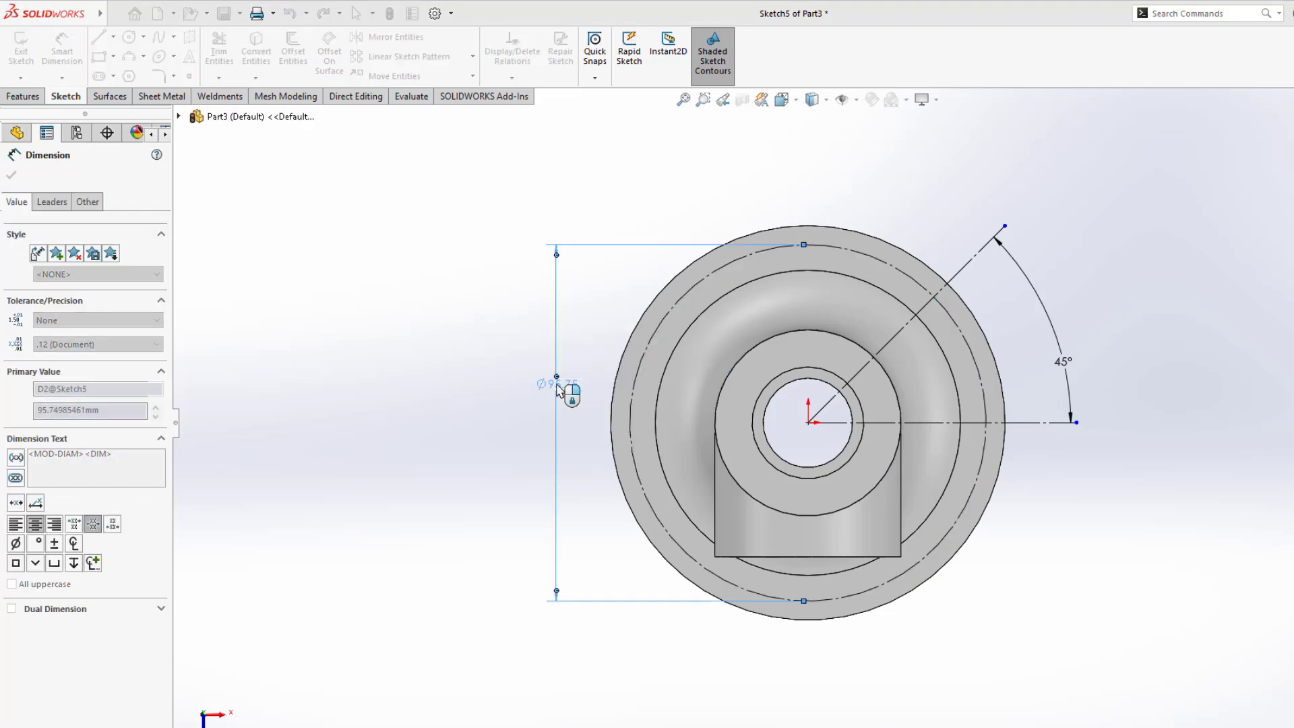
text(90)
key(Return)
key(Escape)
scroll(939, 326, down, 3)
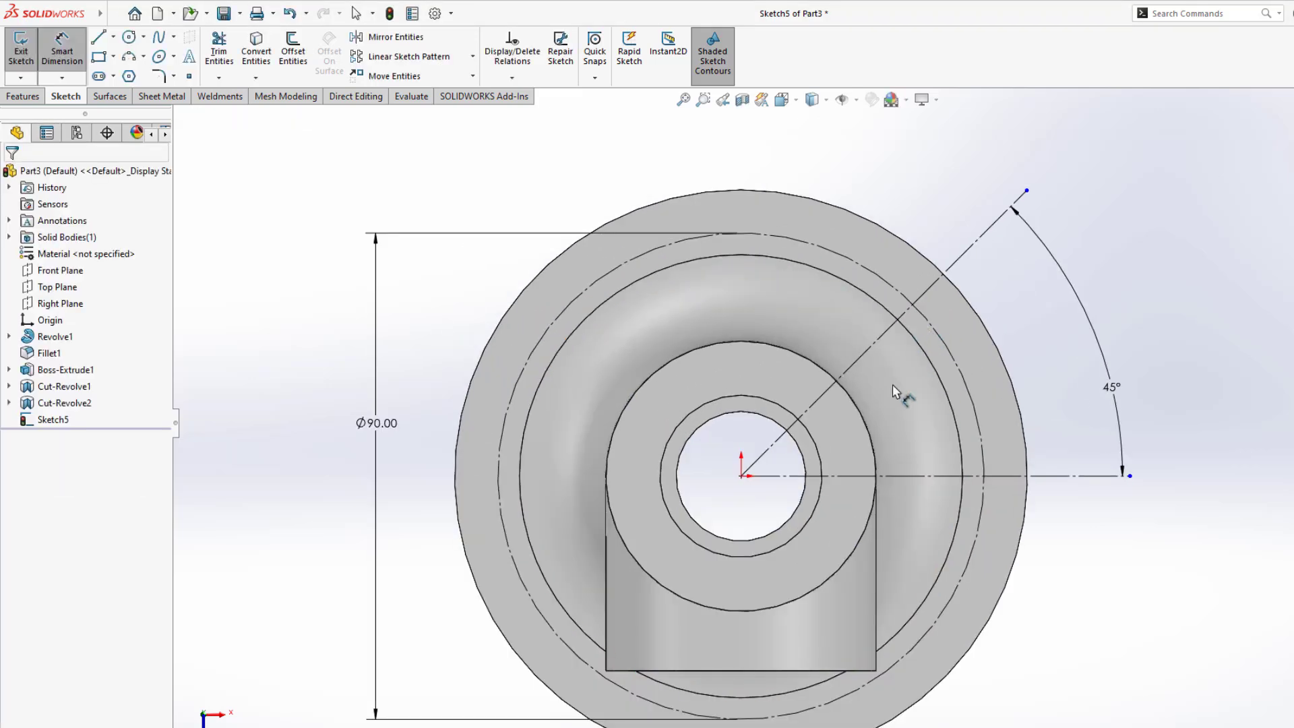
scroll(866, 427, up, 2)
scroll(830, 468, down, 1)
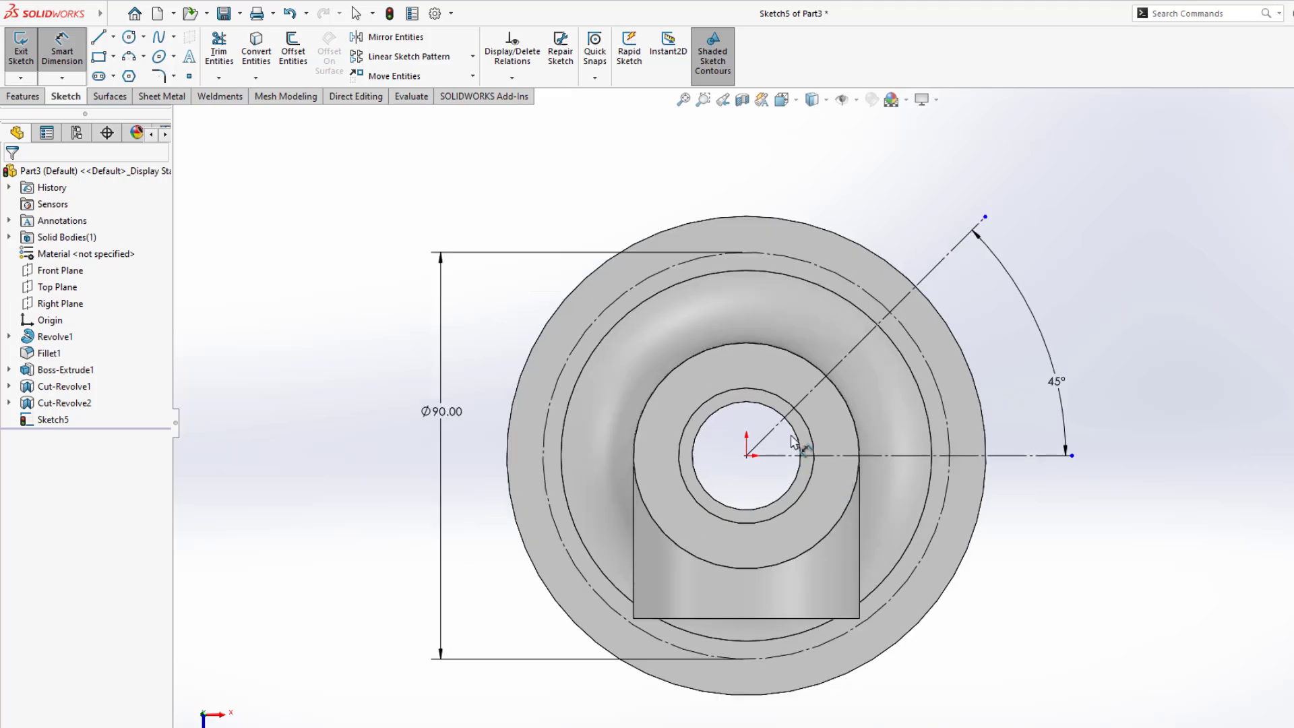
key(Escape)
Sketch a circle about 9 mm in diameter centred on the 45° construction line, close to its crossing with the construction circle.
scroll(930, 337, down, 2)
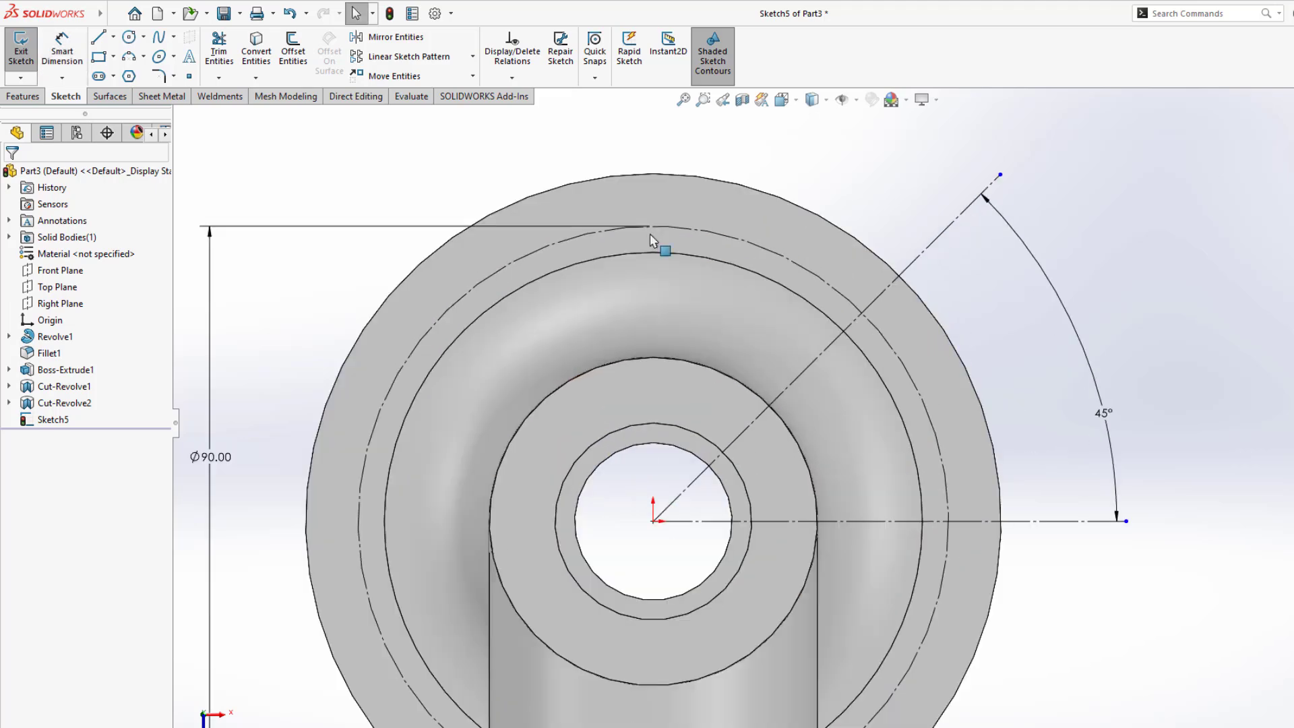
click(128, 36)
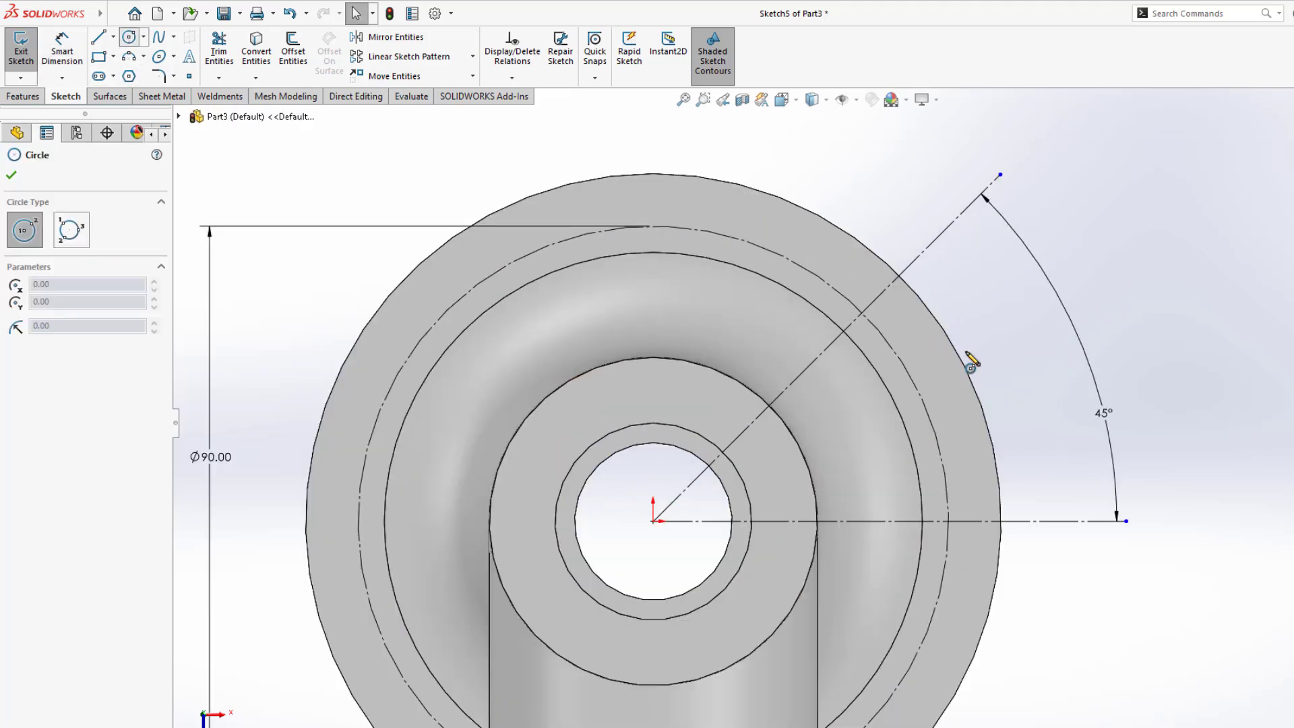
scroll(957, 353, down, 2)
scroll(797, 330, down, 2)
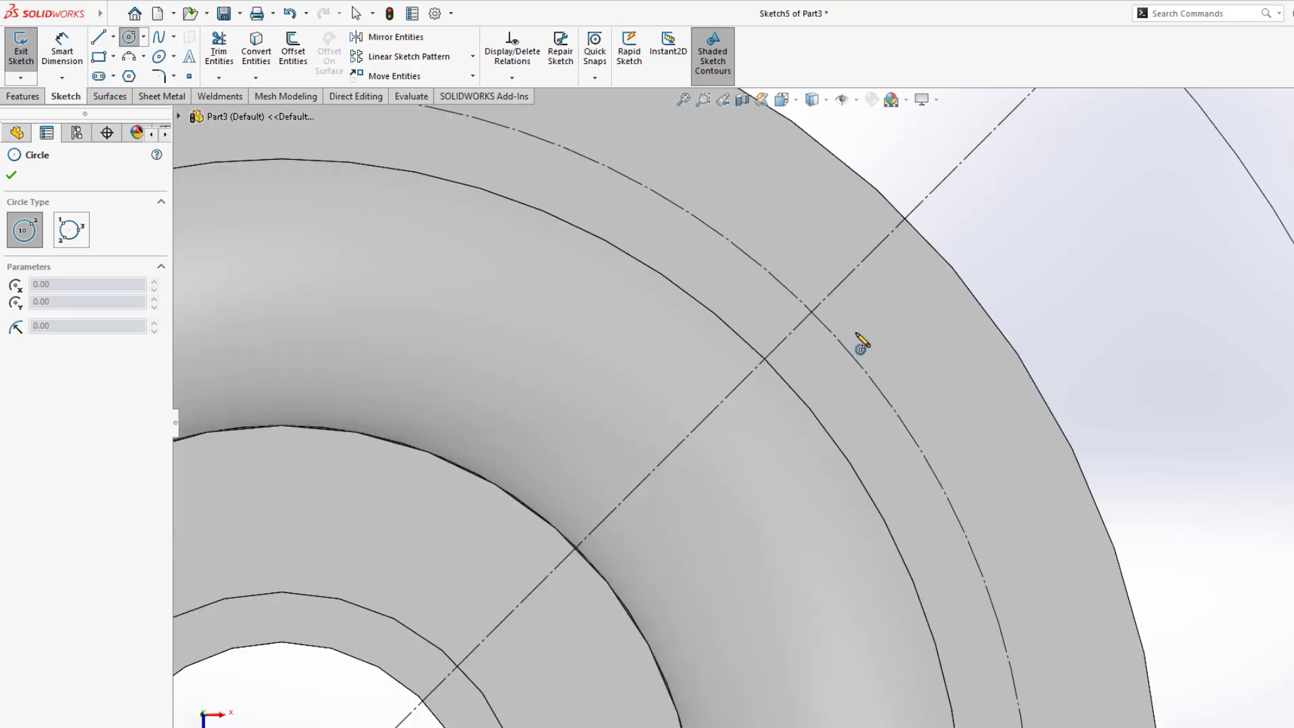
click(822, 300)
click(888, 344)
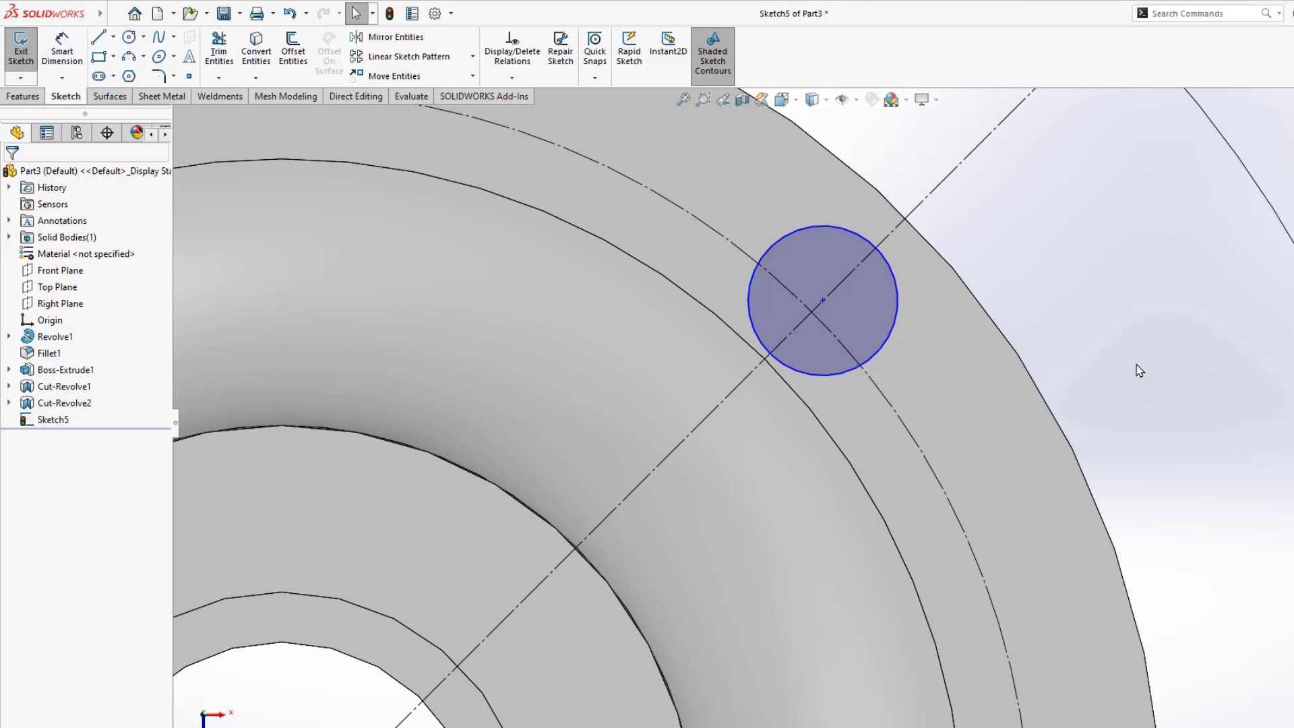
Dimension the small circle on the 45° line and set its diameter to 12 mm.
right_drag(1139, 370, 1136, 277)
click(897, 333)
click(956, 345)
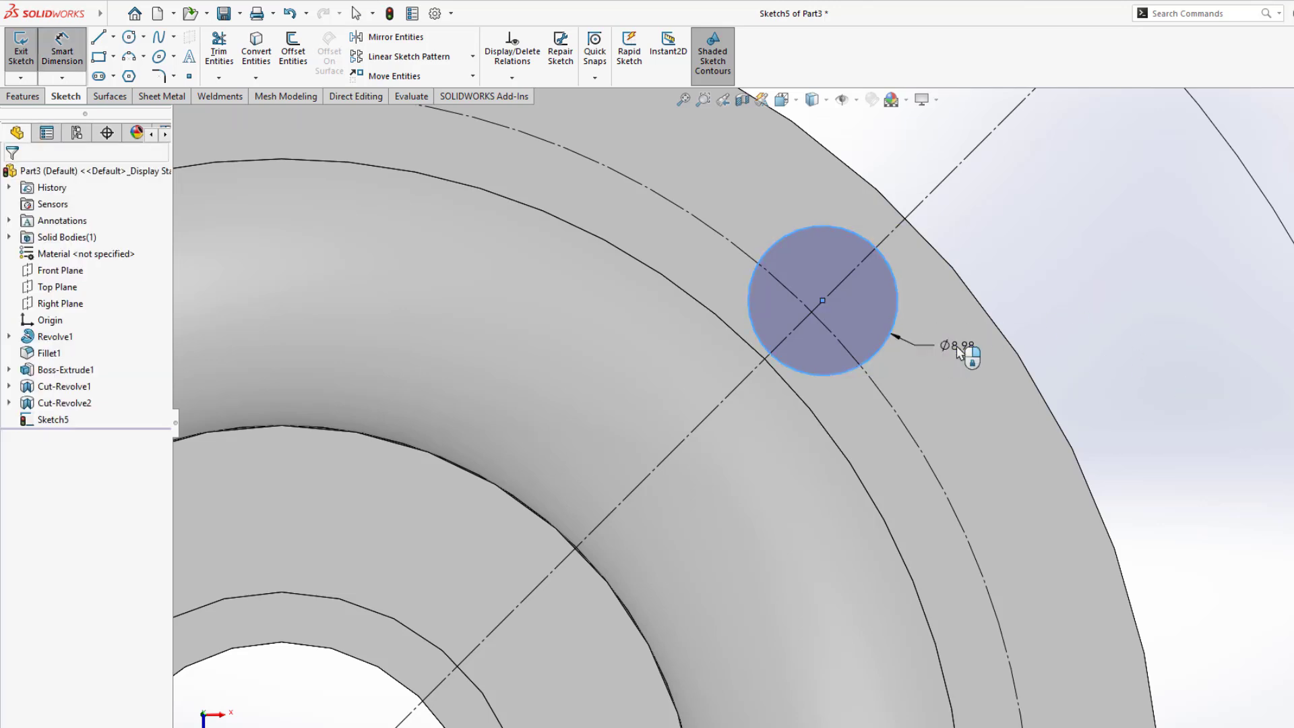
text(12)
key(Return)
key(Escape)
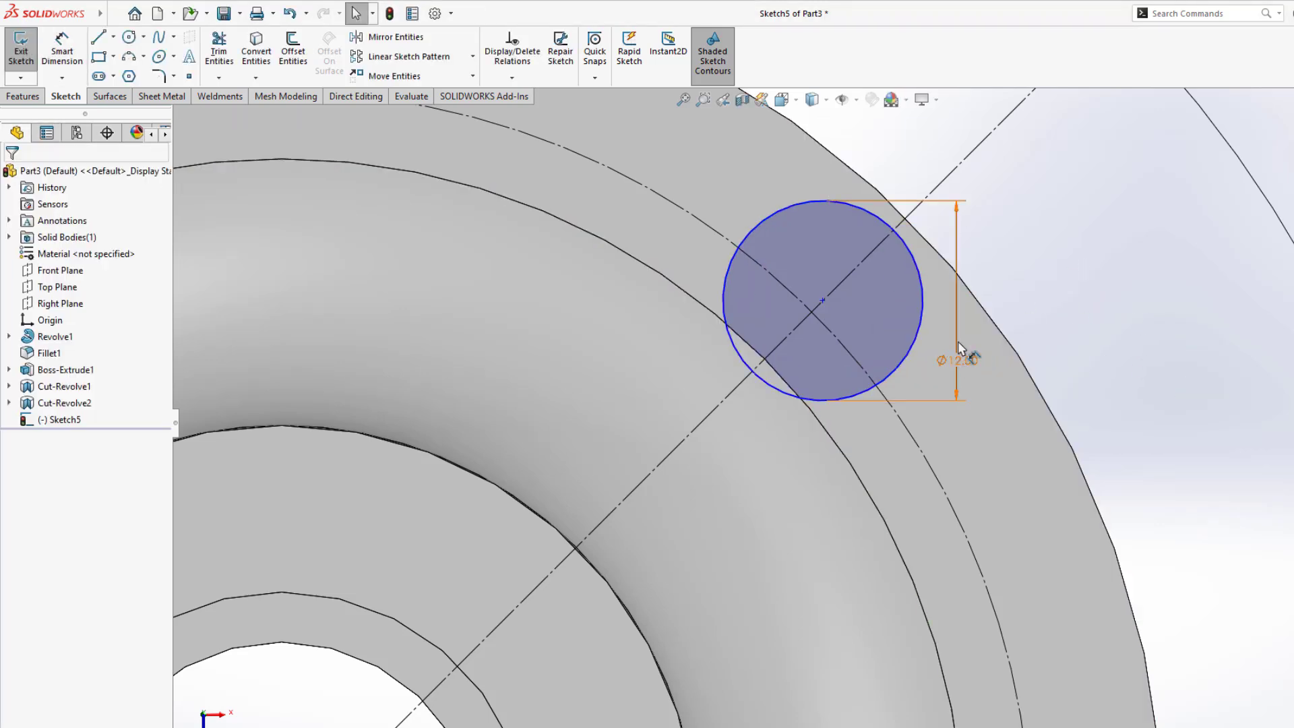
Make the centre of the 12 mm circle coincident with the 90 mm construction circle.
scroll(837, 354, up, 2)
click(821, 321)
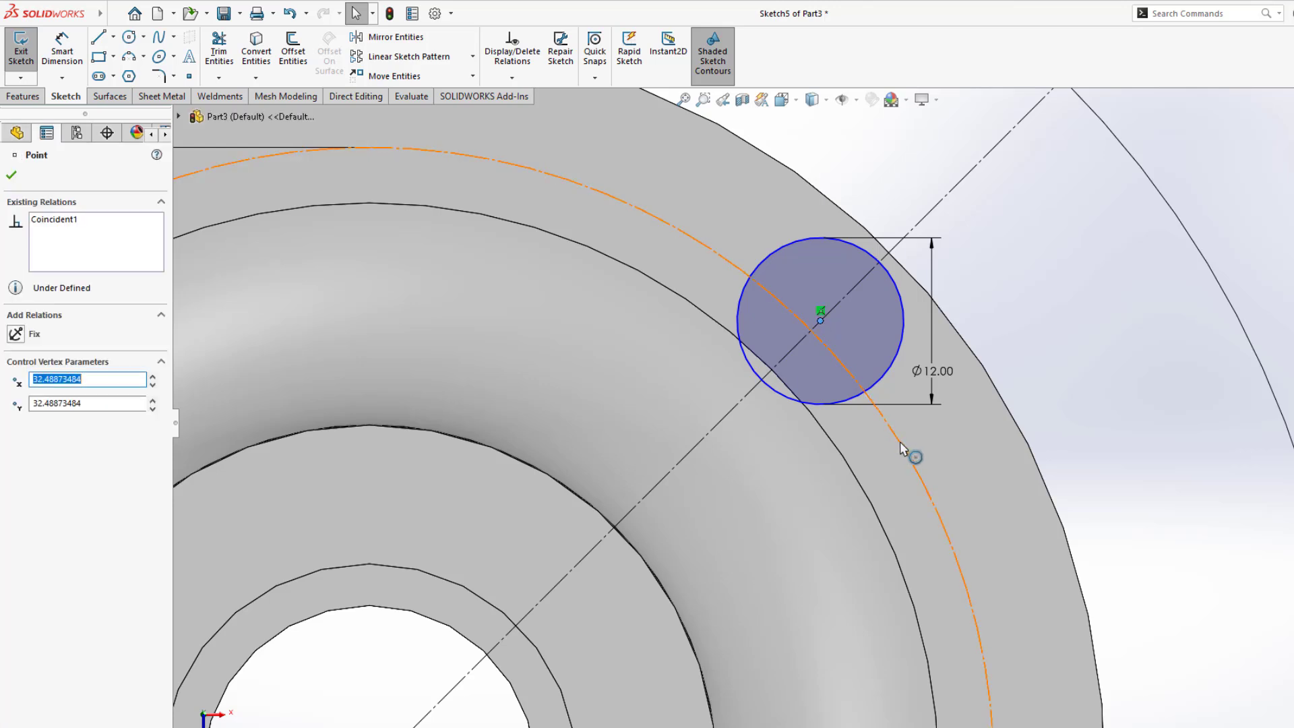
ctrl+click(901, 449)
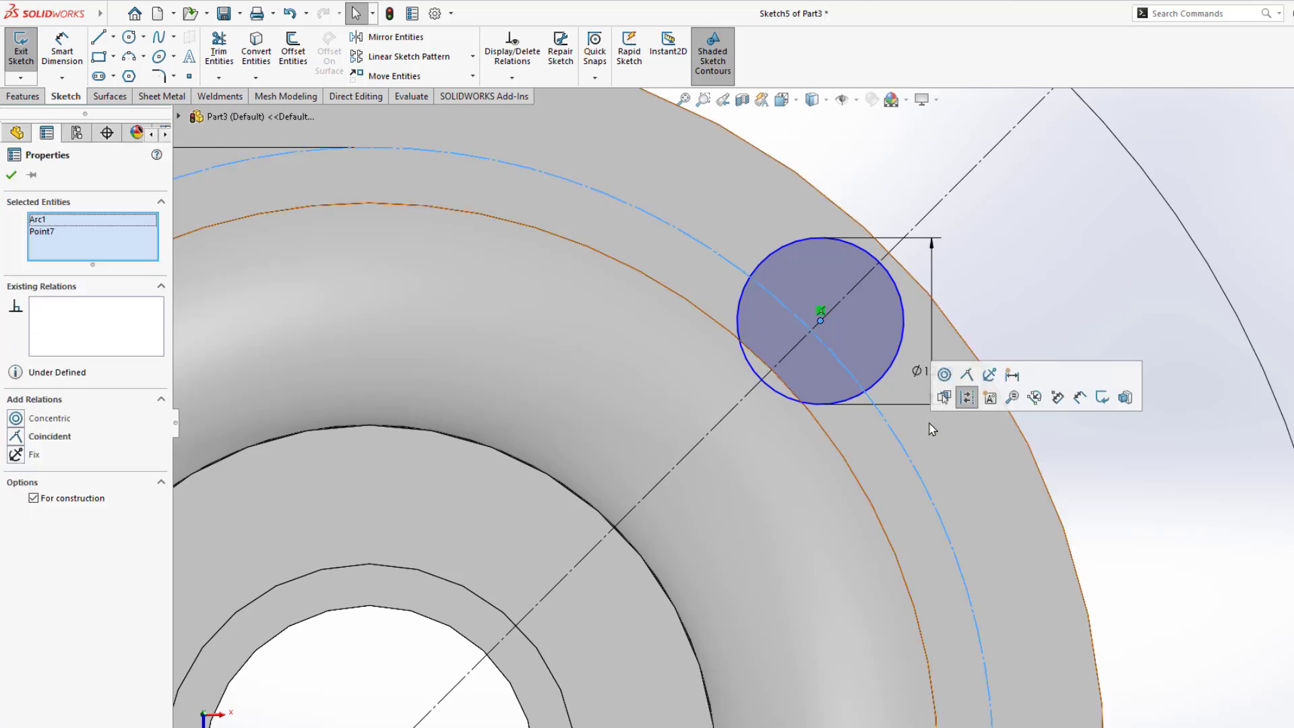
click(968, 375)
click(1031, 290)
scroll(839, 385, up, 2)
scroll(839, 385, down, 2)
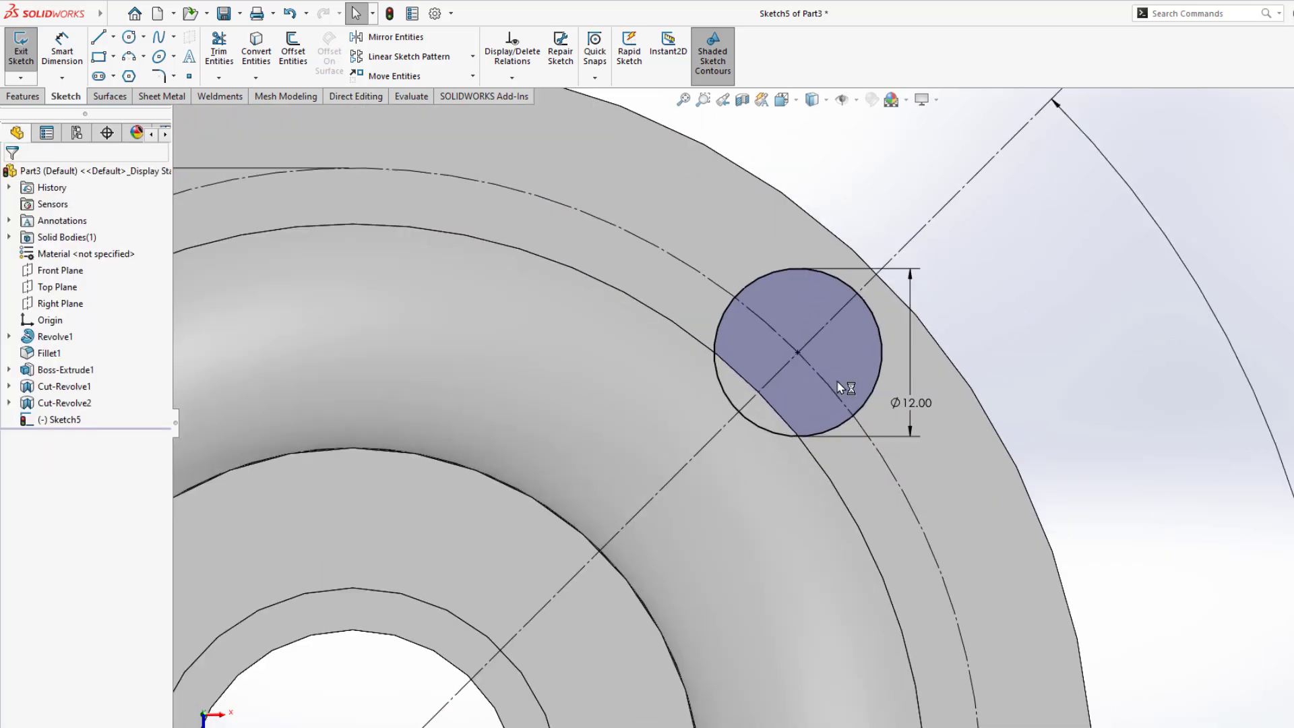
Sketch two lines from opposite sides of the 12 mm circle outward past the flange rim, roughly along the 45° construction line.
scroll(856, 326, down, 2)
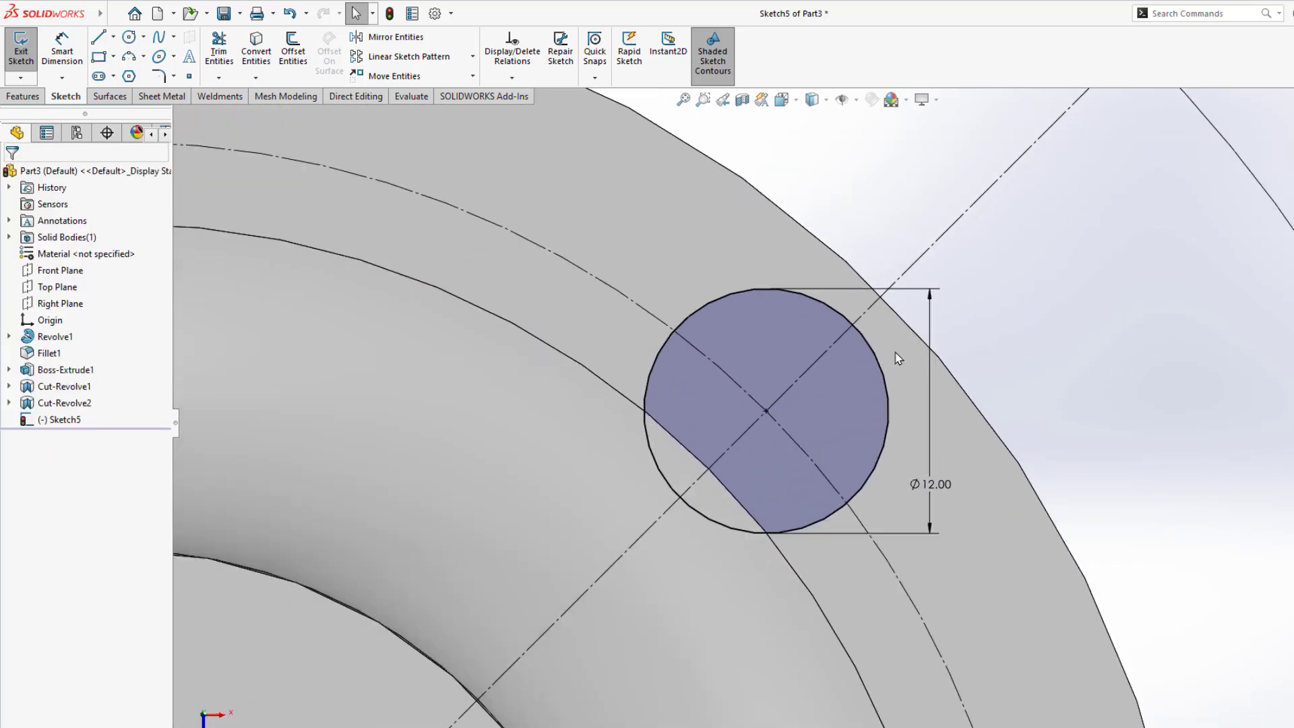
key(l)
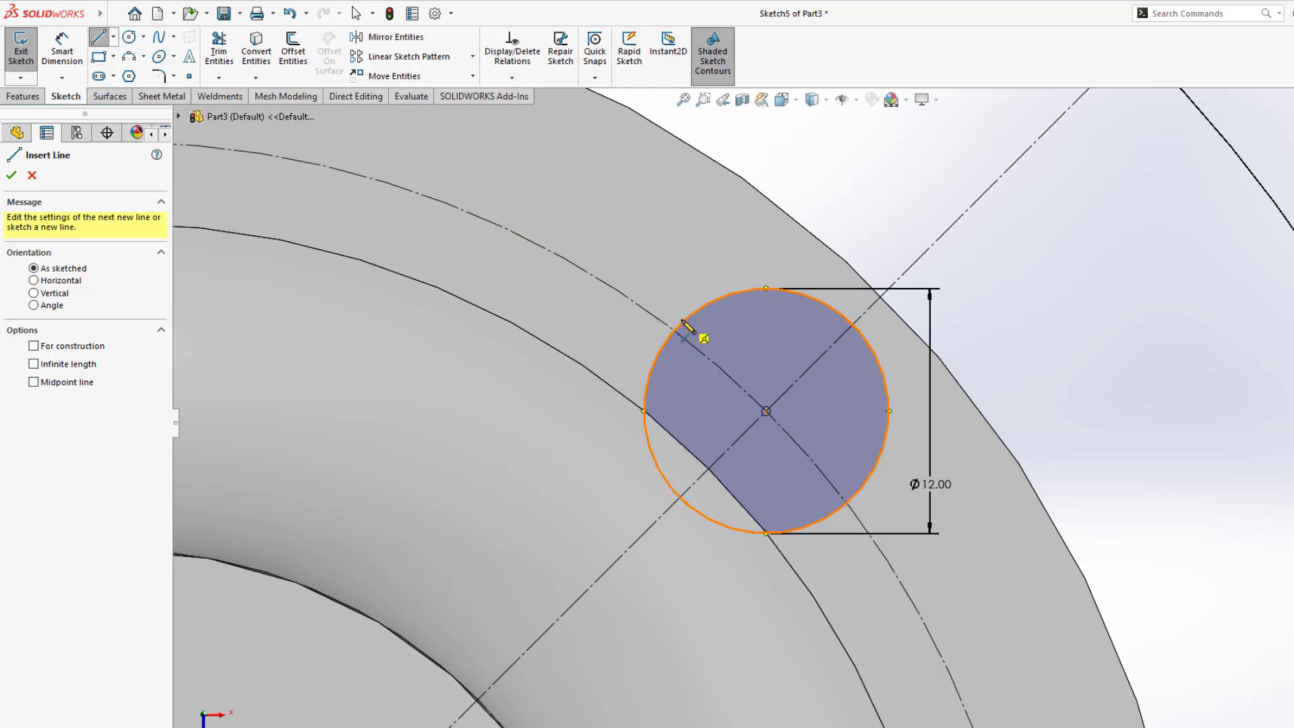
click(683, 322)
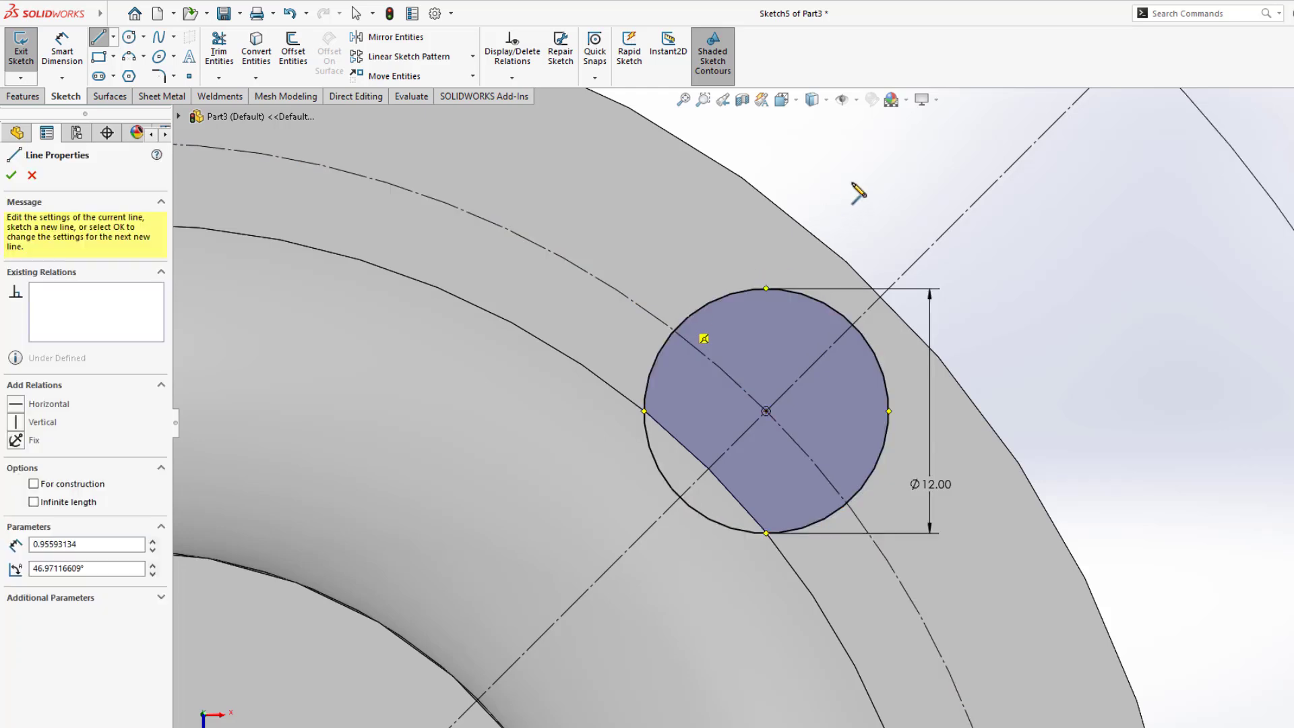
double_click(888, 124)
key(Escape)
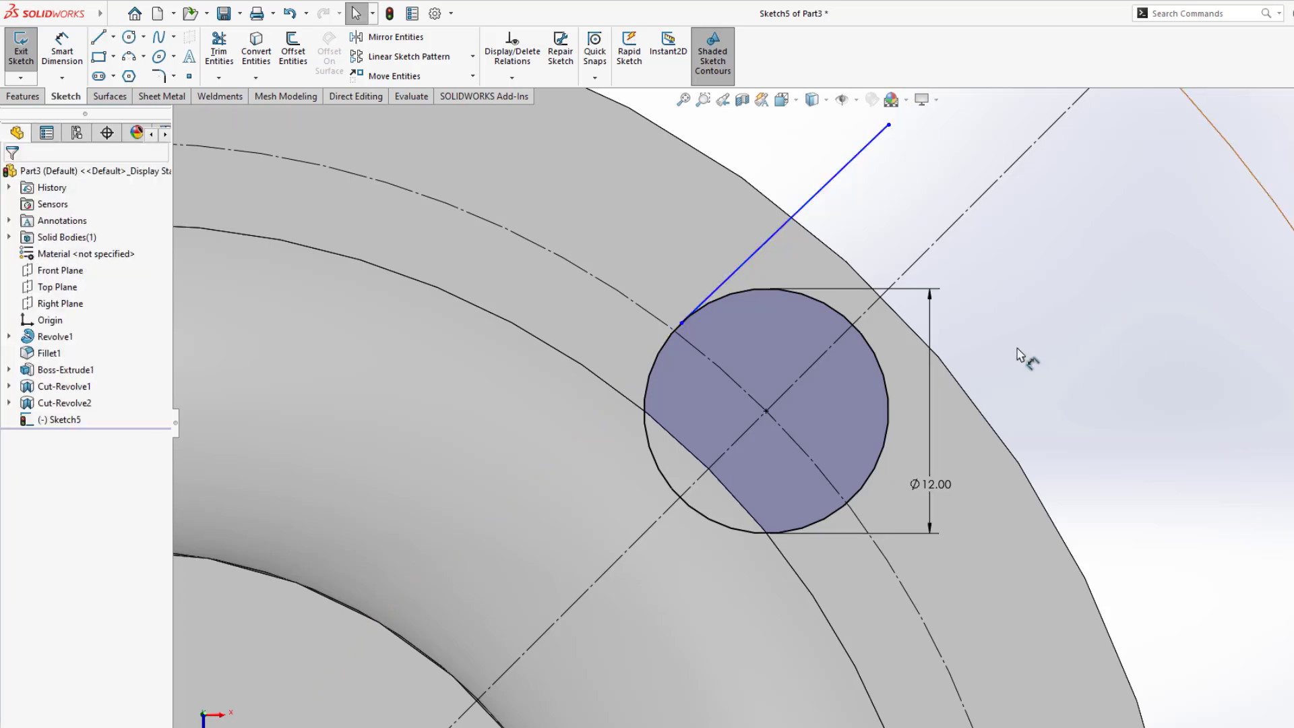
key(l)
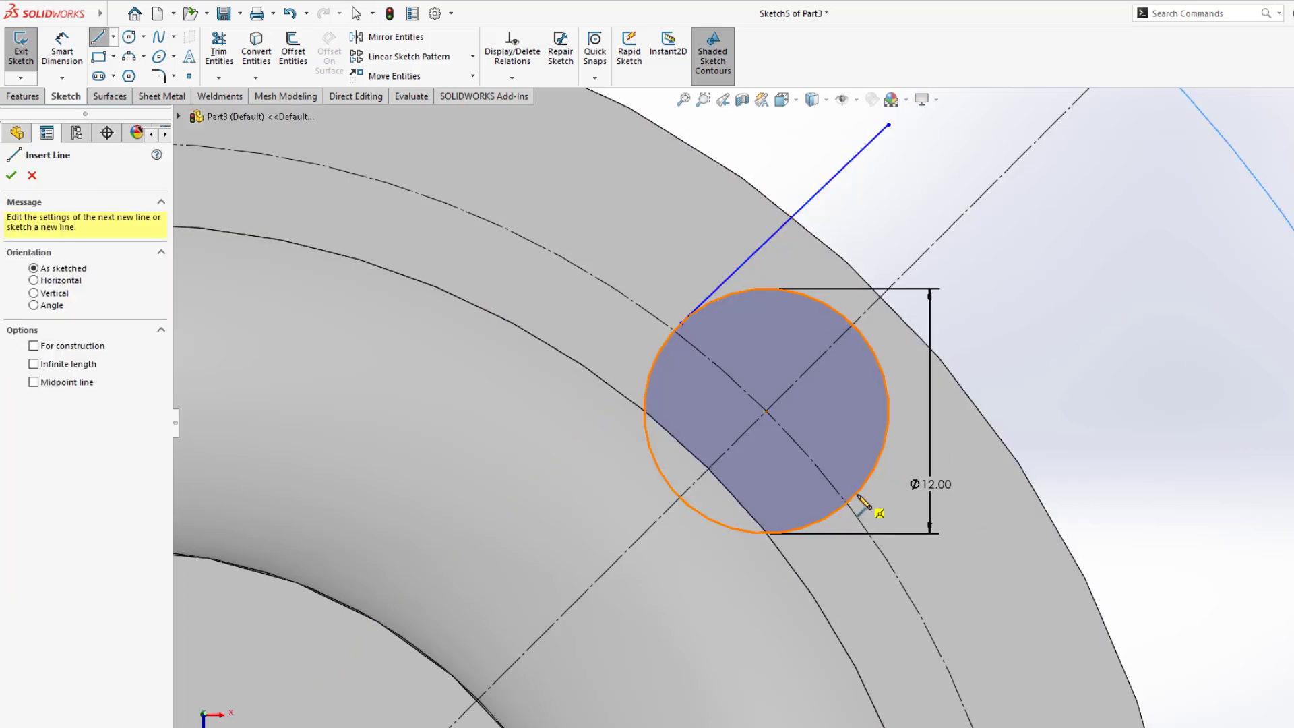
click(848, 502)
double_click(1084, 289)
key(Escape)
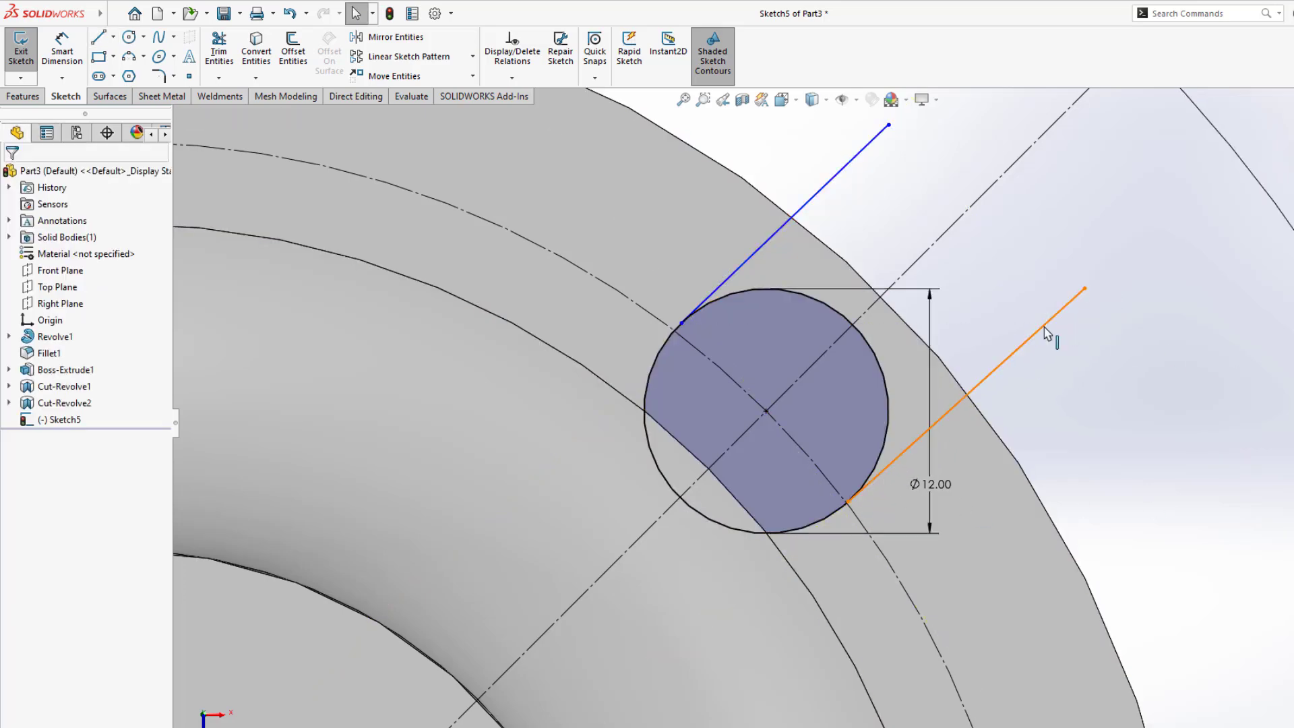
Make both side lines of the 12 mm circle parallel to the 45° construction line.
click(1044, 326)
ctrl+click(935, 248)
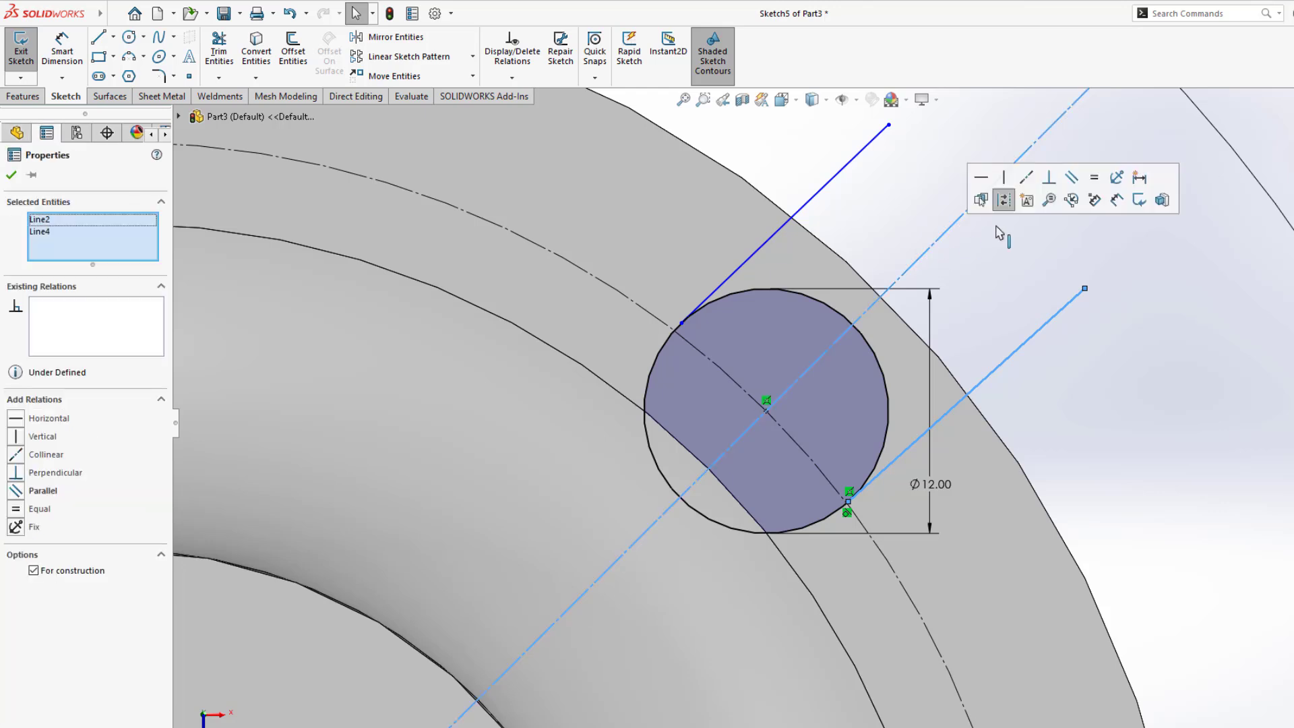
click(1071, 177)
key(Escape)
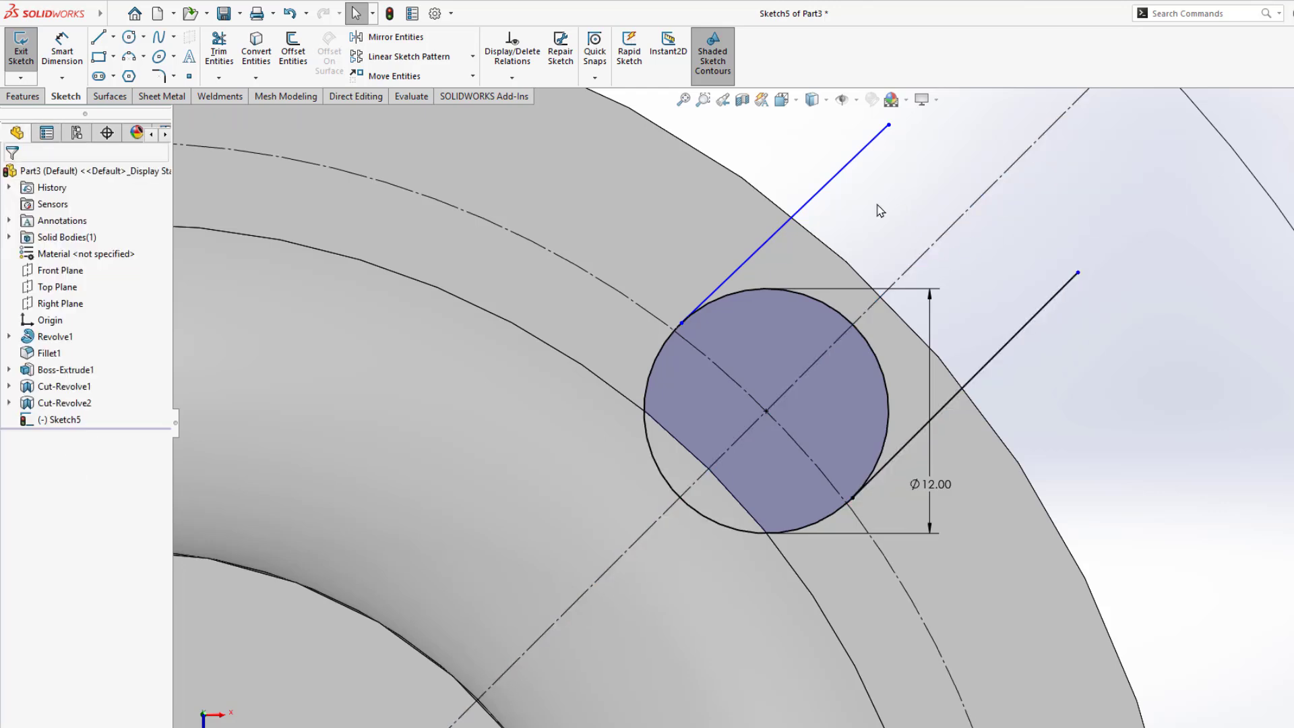
click(840, 173)
ctrl+click(957, 221)
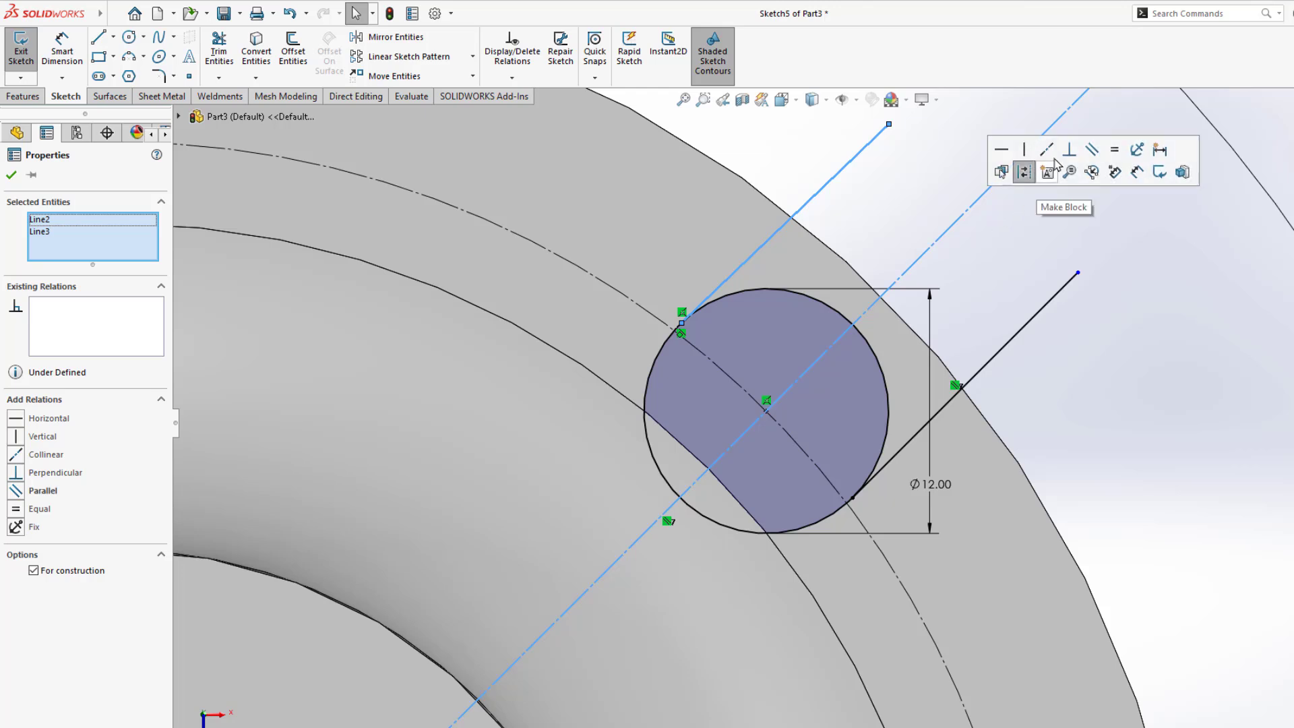
click(1092, 149)
key(Escape)
scroll(1092, 417, up, 3)
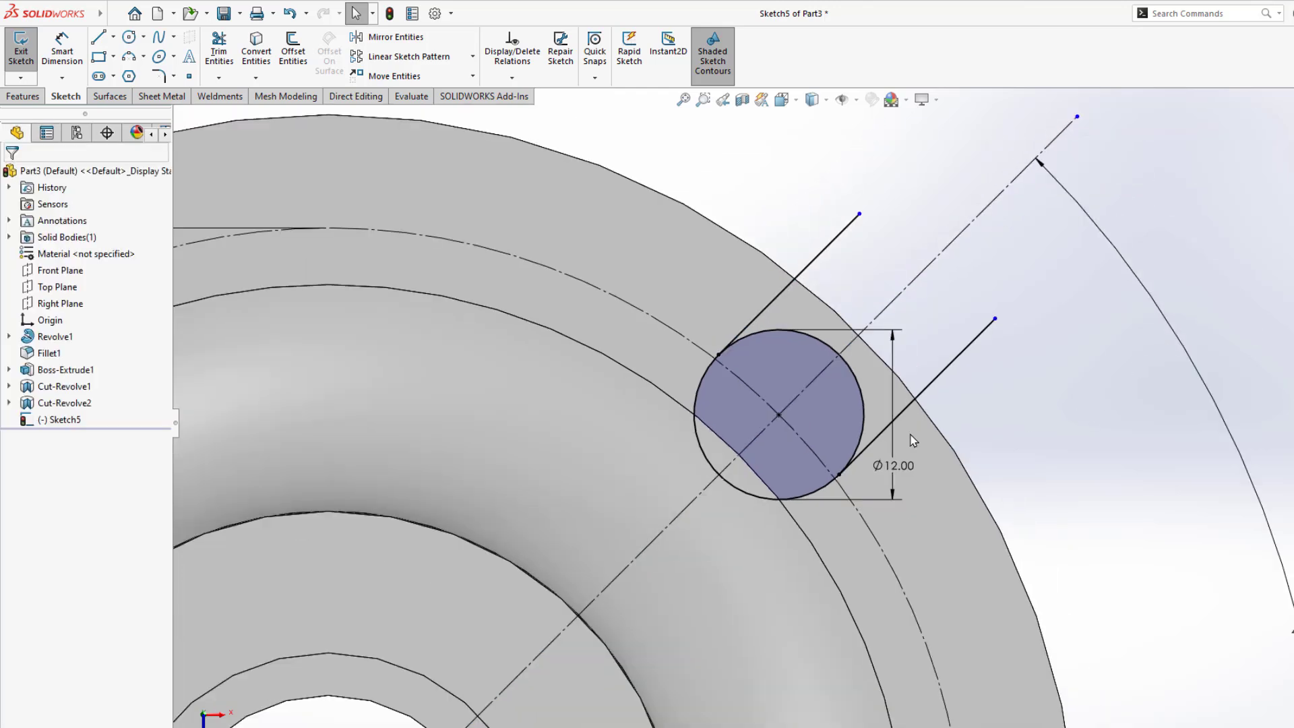
scroll(913, 440, down, 1)
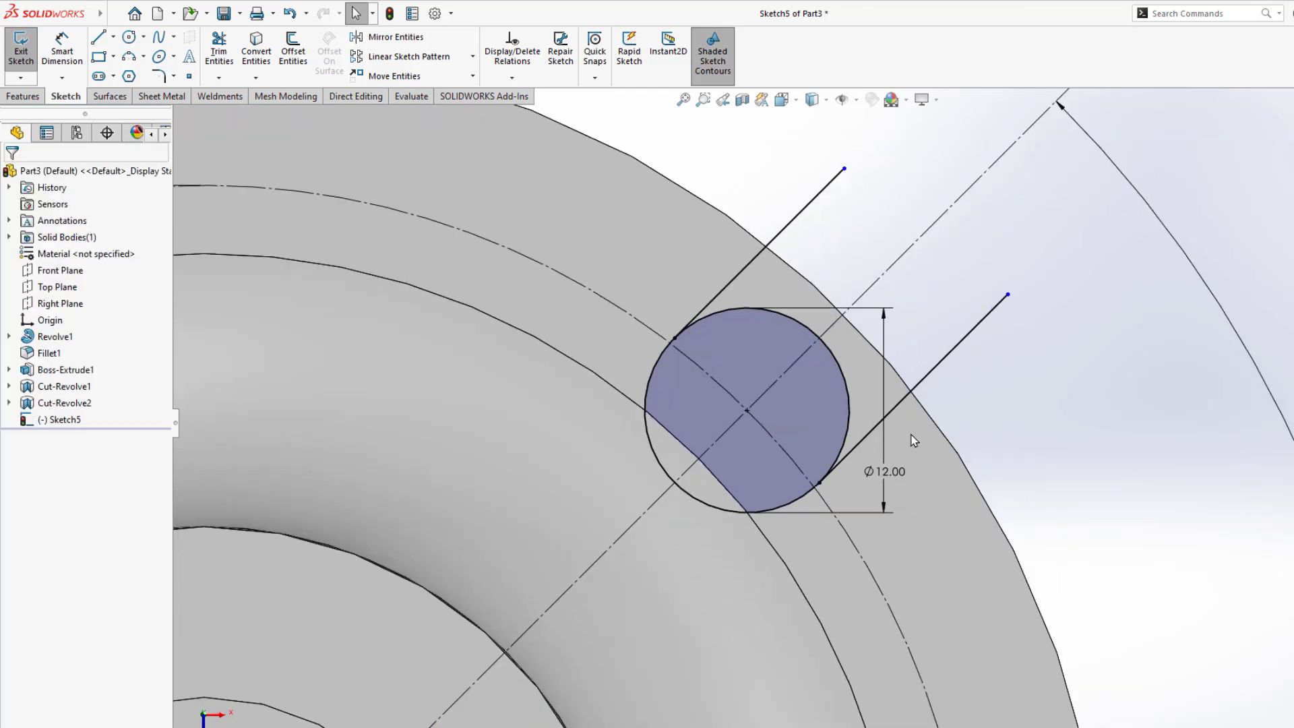
Convert the flange's outer rim edge into a sketch entity.
click(971, 480)
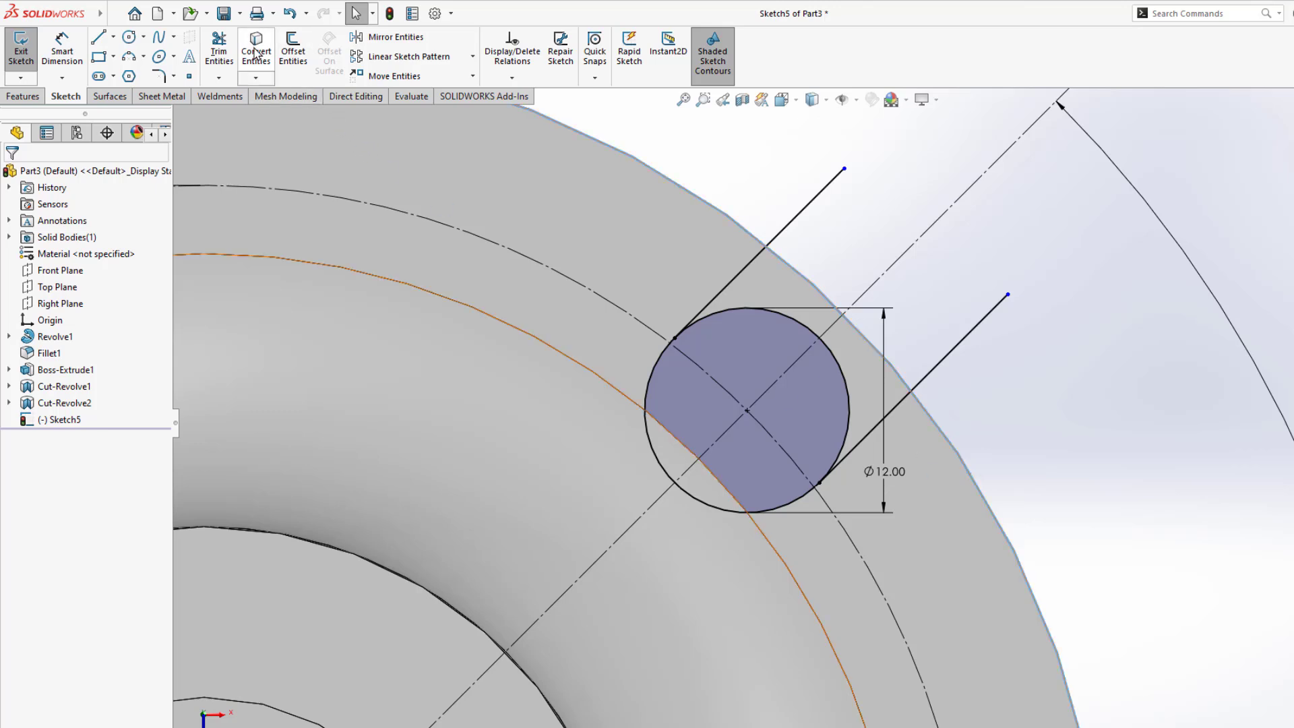
click(256, 51)
scroll(933, 369, up, 2)
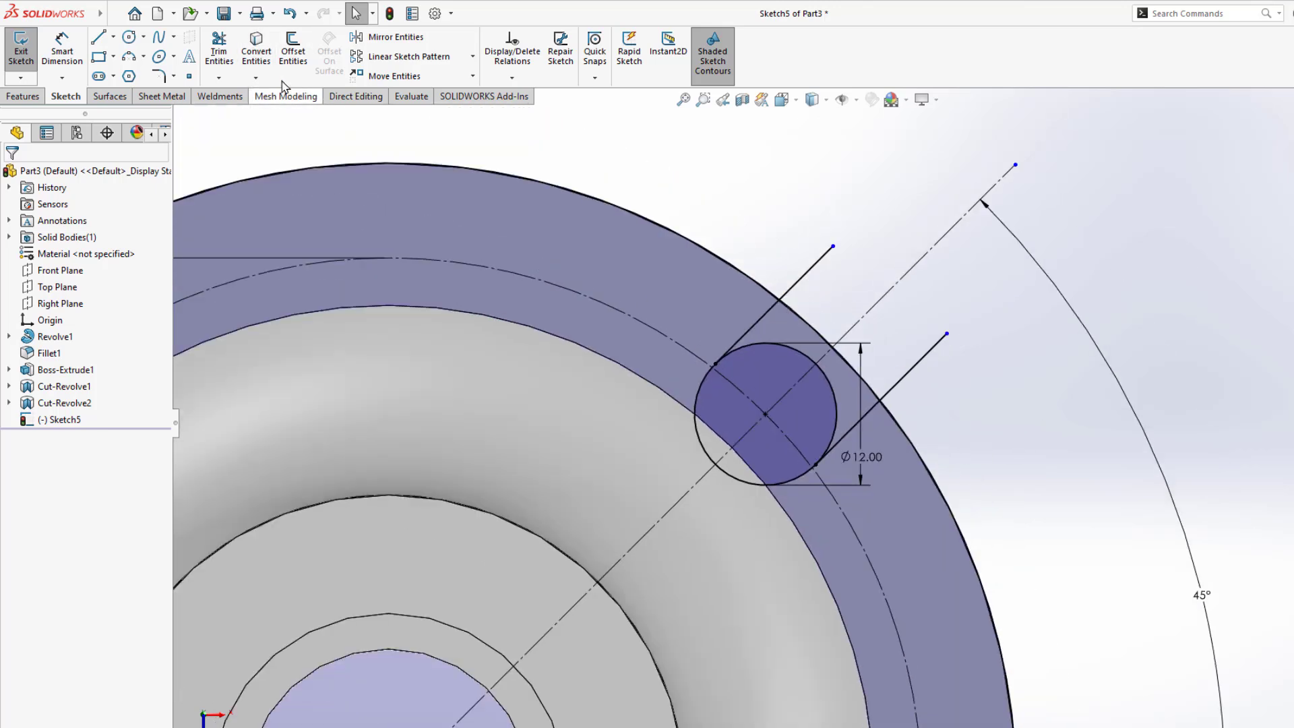
Trim the converted rim, the line ends beyond it and the circle's outer arc, leaving a closed U-shaped profile open towards the rim.
click(219, 52)
mouse_move(834, 300)
mouse_down()
mouse_move(770, 240)
mouse_move(692, 281)
mouse_up()
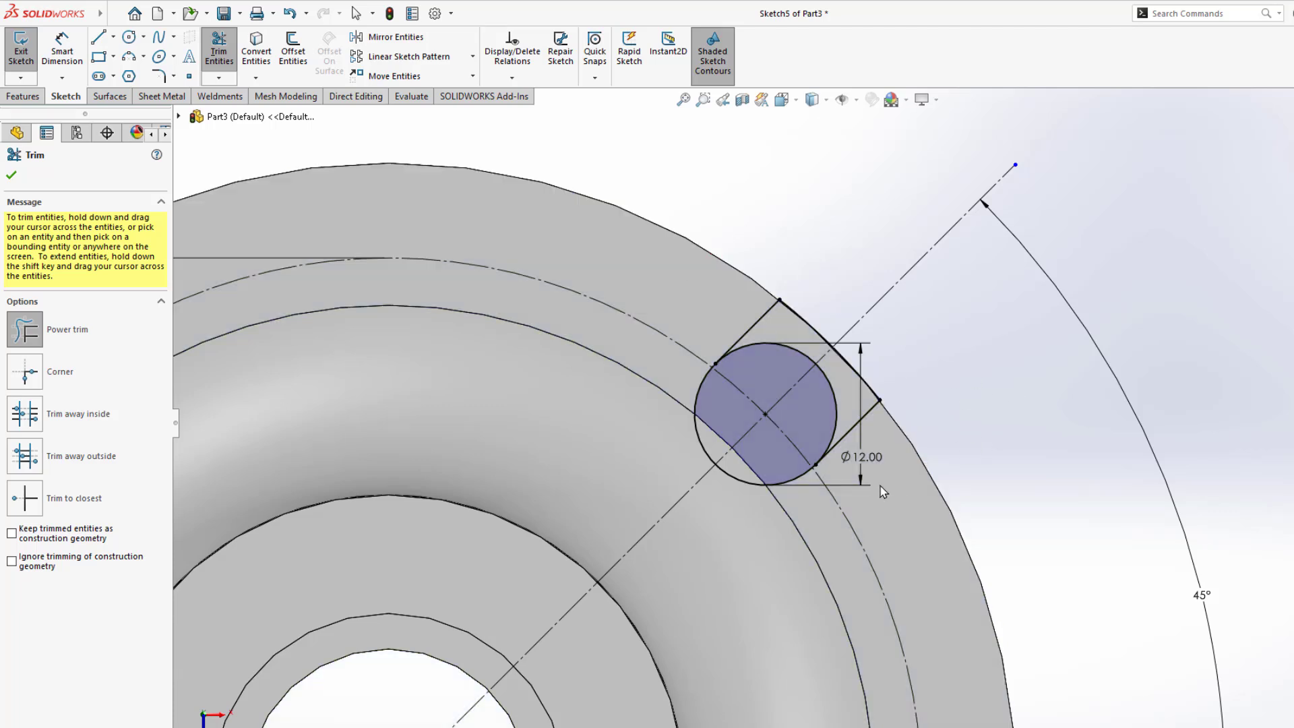
scroll(782, 446, up, 3)
mouse_move(897, 345)
mouse_down()
mouse_move(817, 326)
mouse_move(787, 269)
mouse_up()
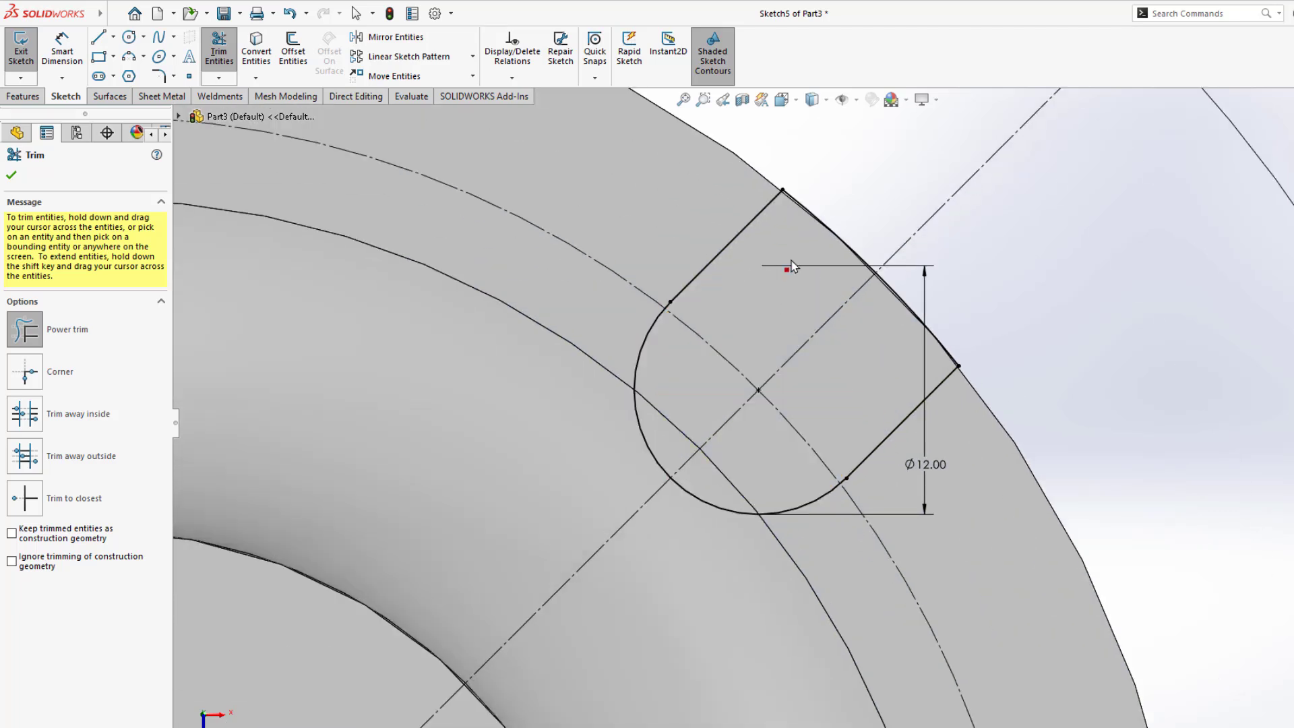
key(Escape)
Set up a blind extruded cut of the U-shaped profile, 2 mm deep into the flange.
scroll(808, 411, up, 1)
scroll(822, 484, up, 2)
middle_drag(822, 484, 775, 353)
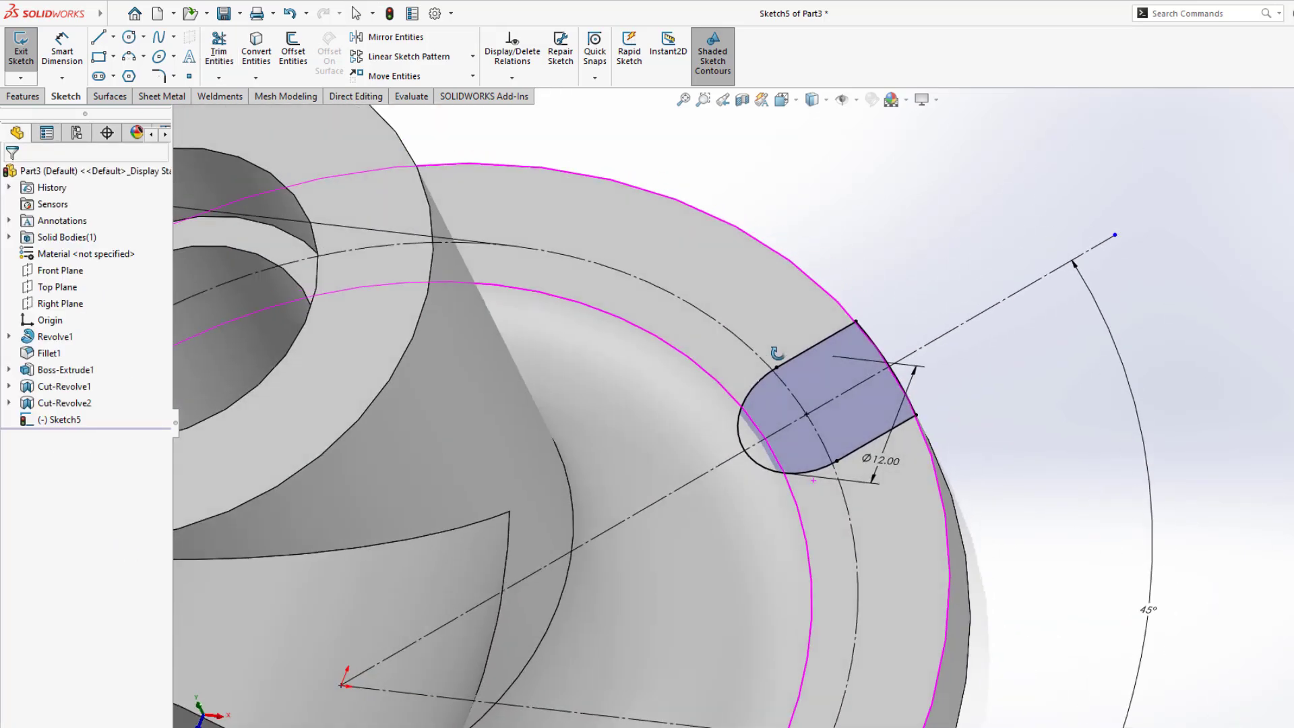
scroll(784, 355, up, 3)
click(22, 96)
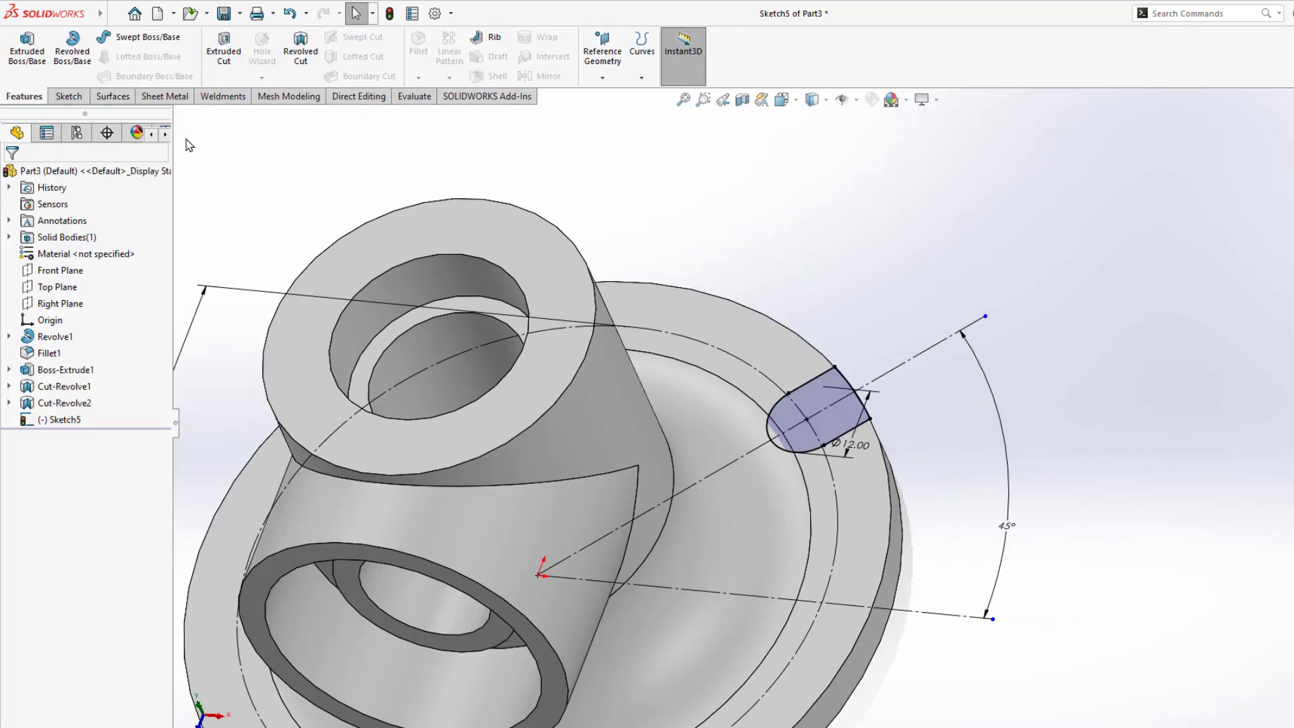
click(224, 51)
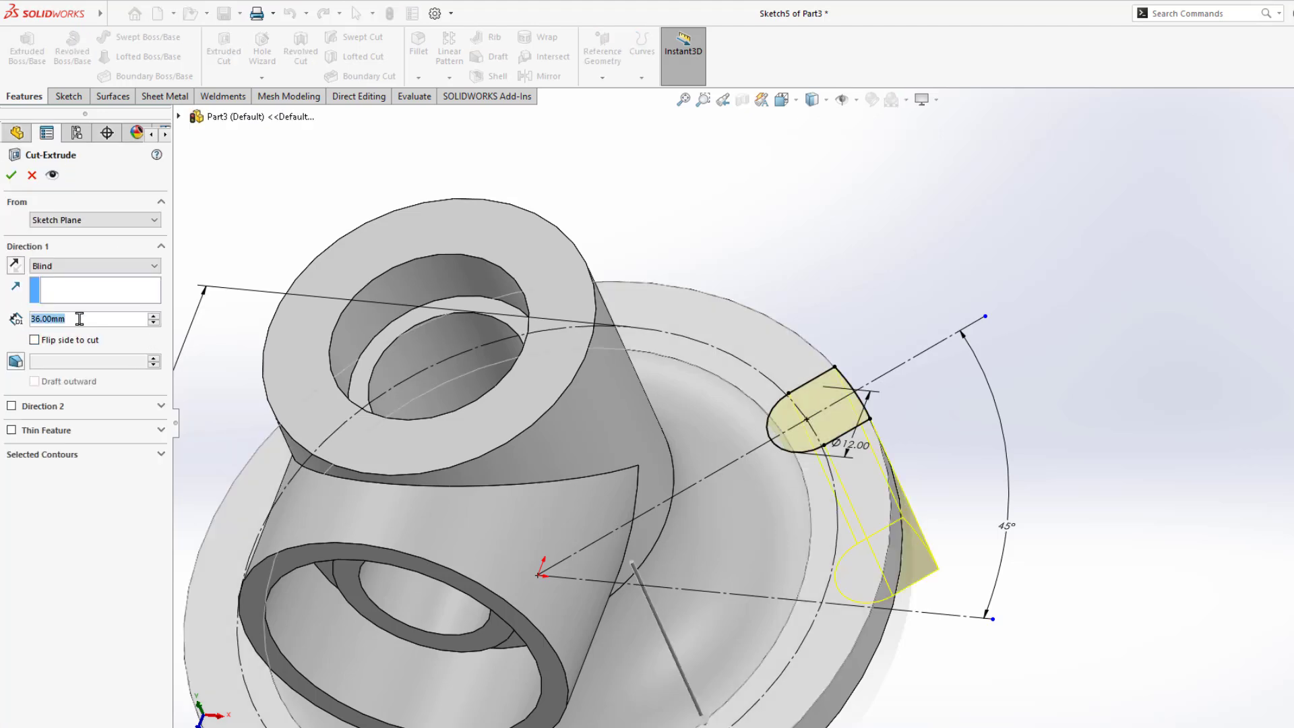
text(2)
key(Return)
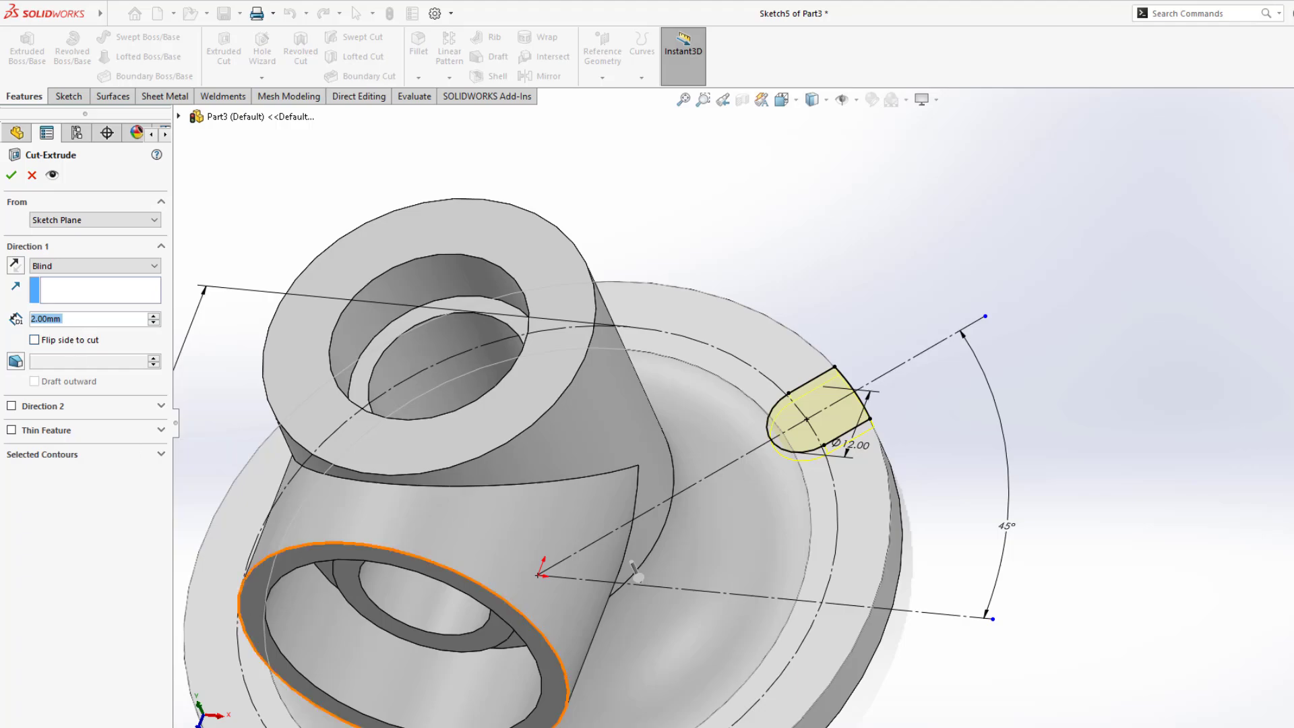
Check the pad callout in the PDF drawing, add a Through All second direction to the cut, and complete it.
key(alt+Tab)
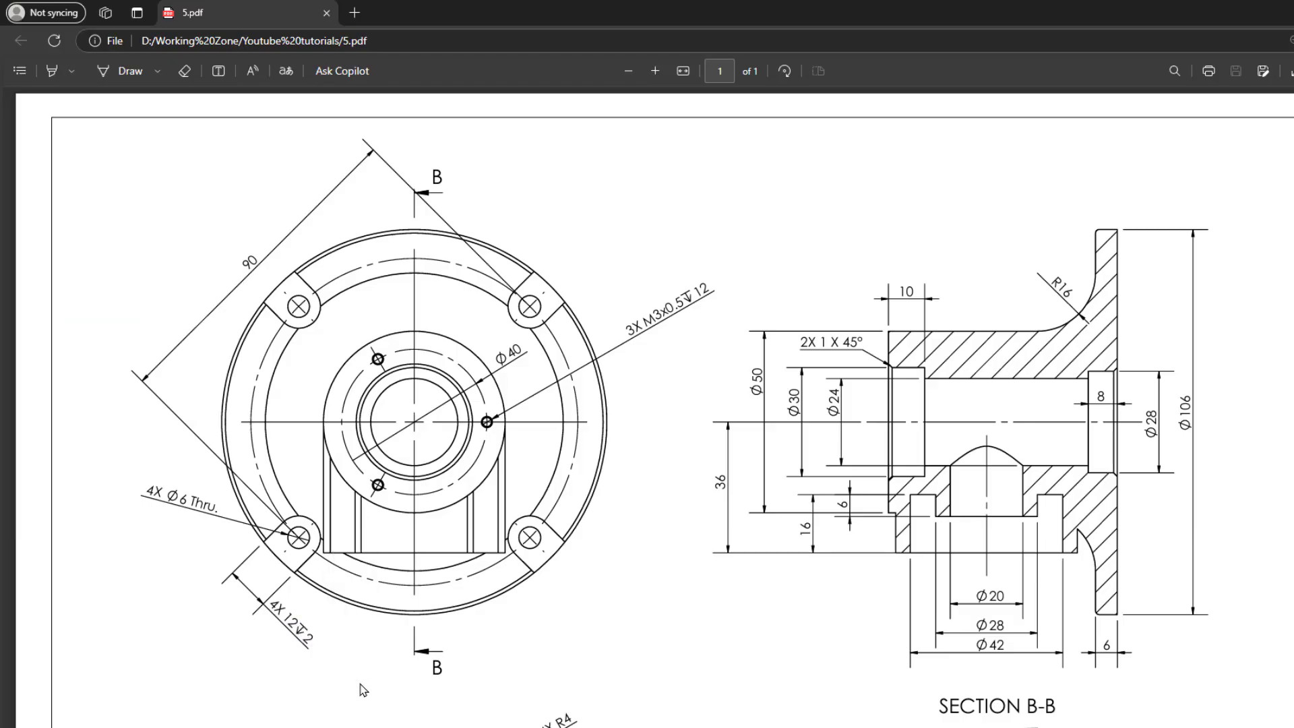
key(alt+Tab)
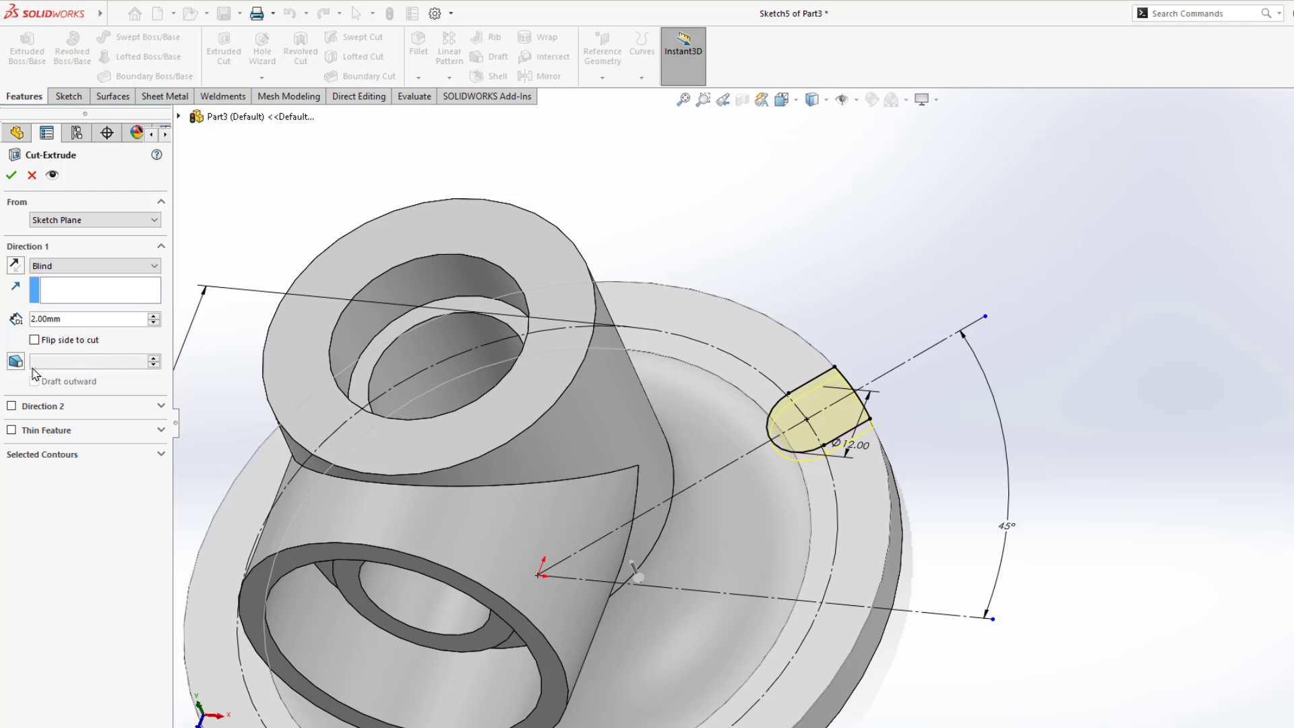
click(11, 406)
click(95, 424)
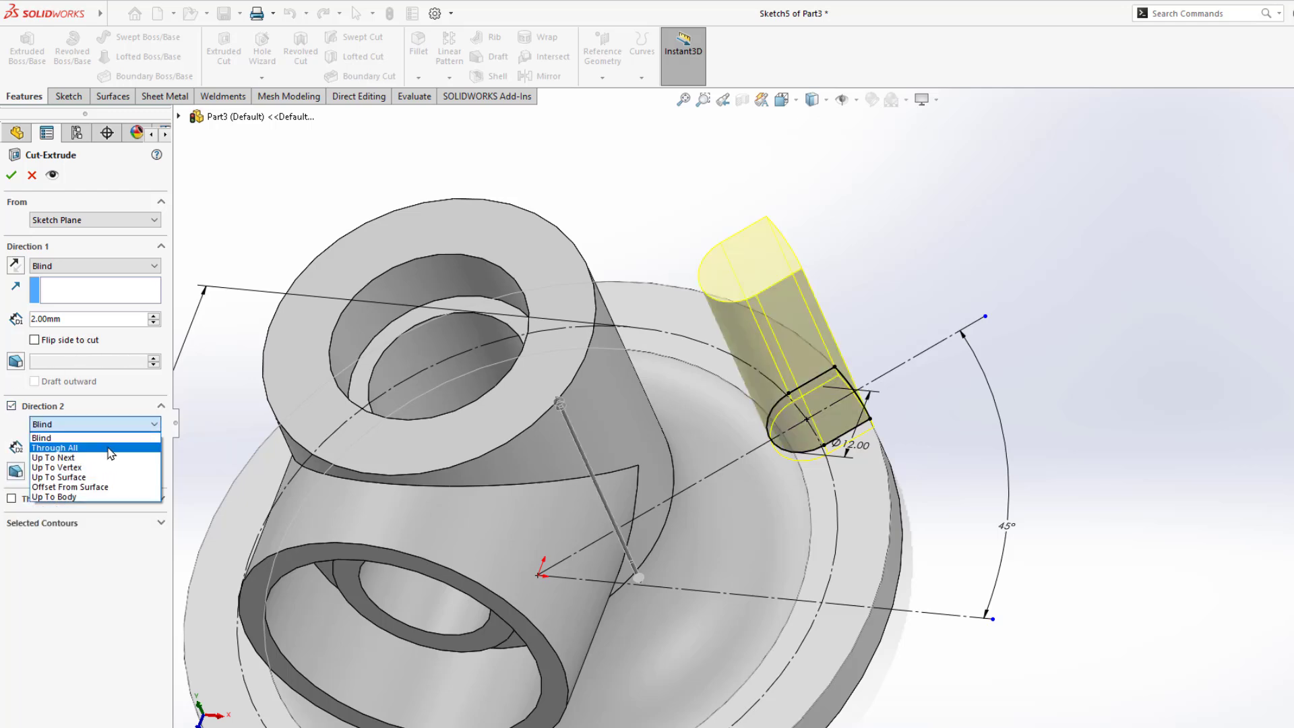
click(68, 442)
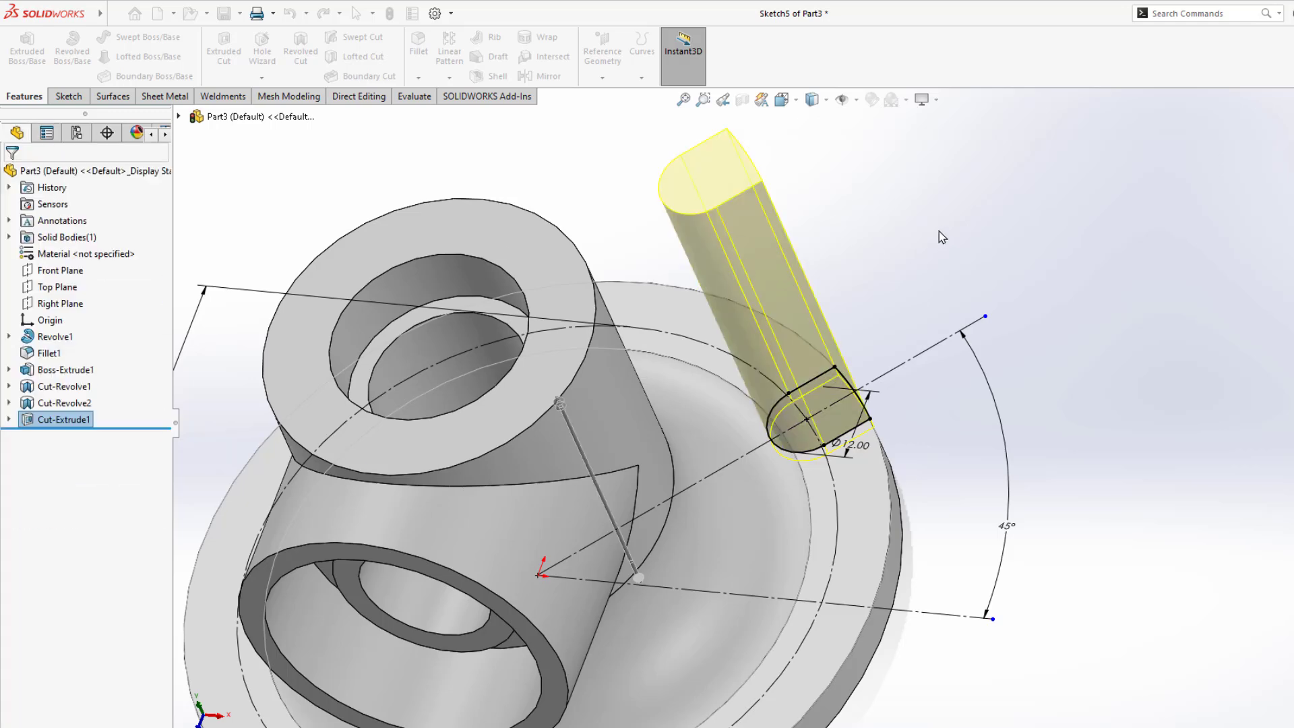
middle_drag(939, 238, 809, 439)
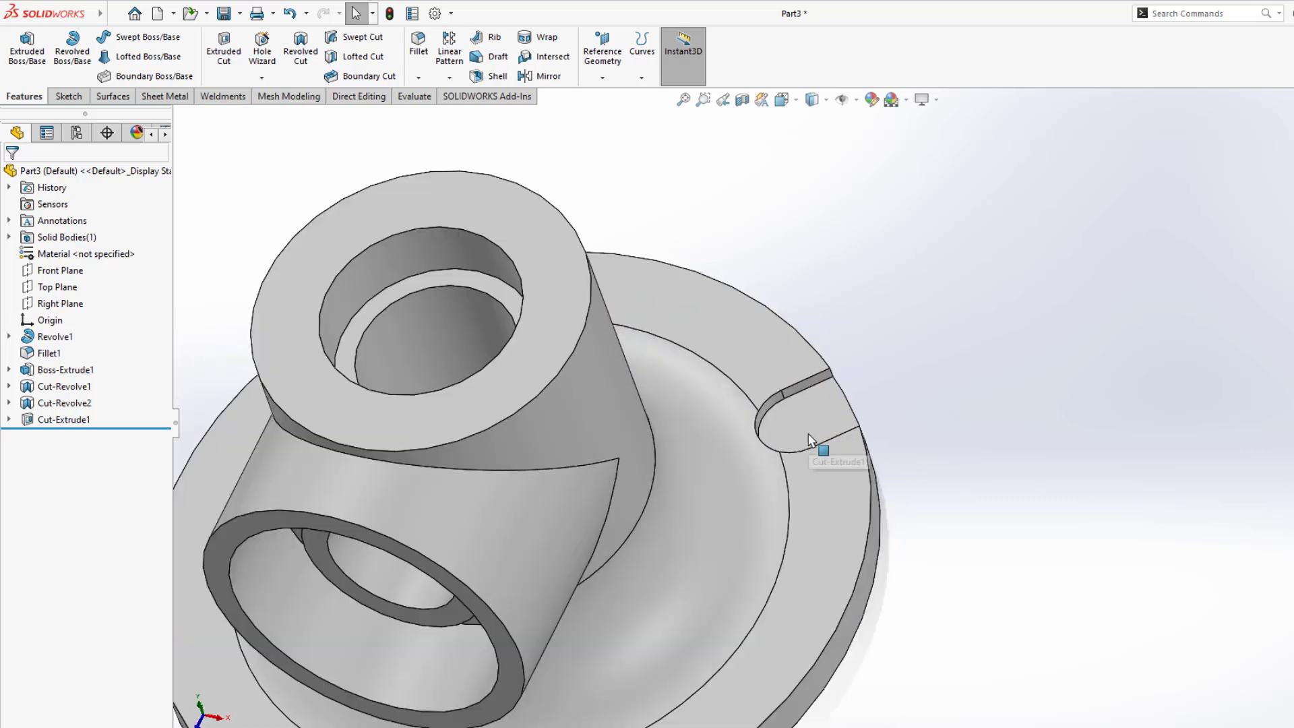
On the floor of the recessed pad, sketch a circle of about 3.25 mm radius centred on the pad's rounded end.
click(806, 425)
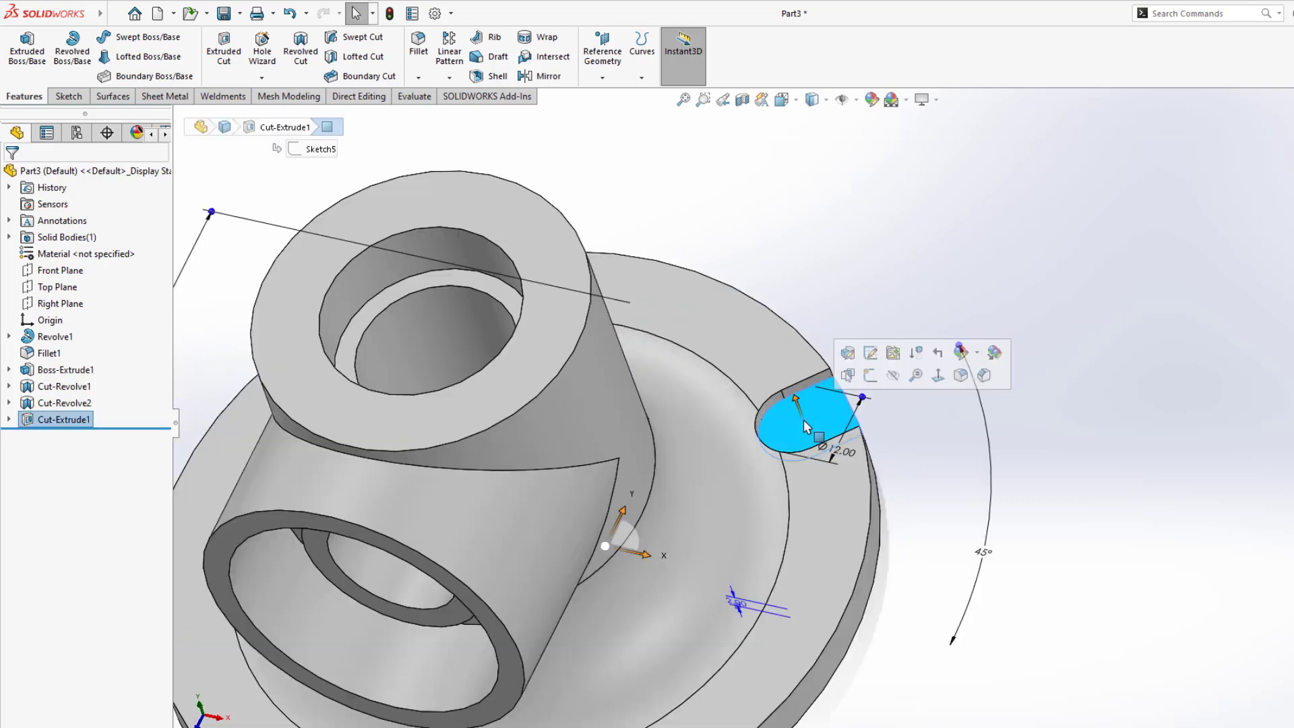
click(870, 377)
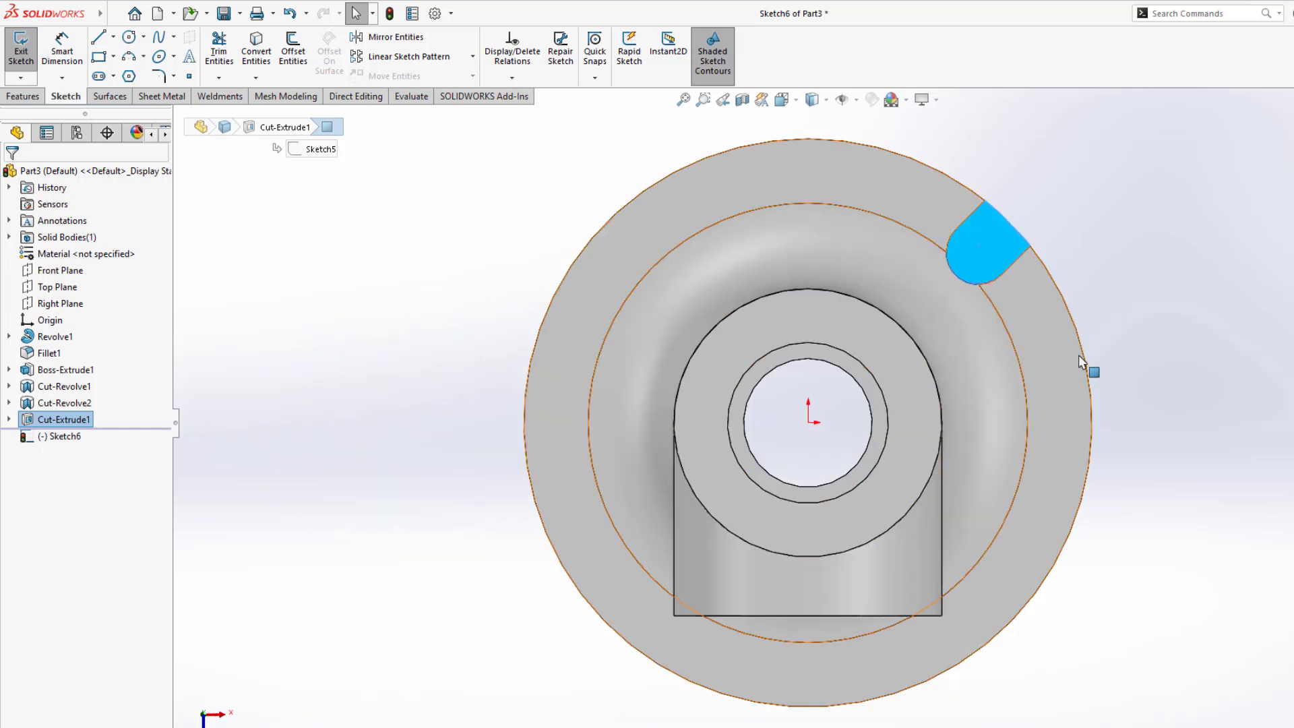
scroll(1021, 315, up, 3)
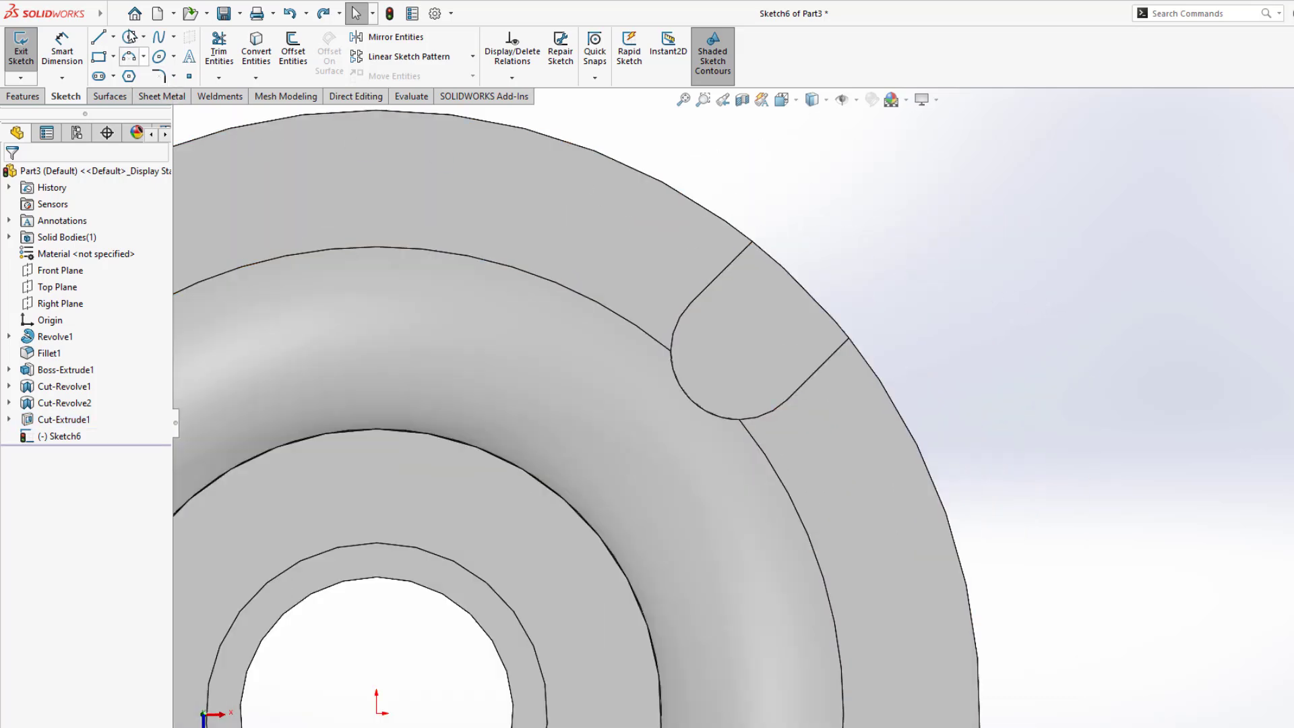
key(c)
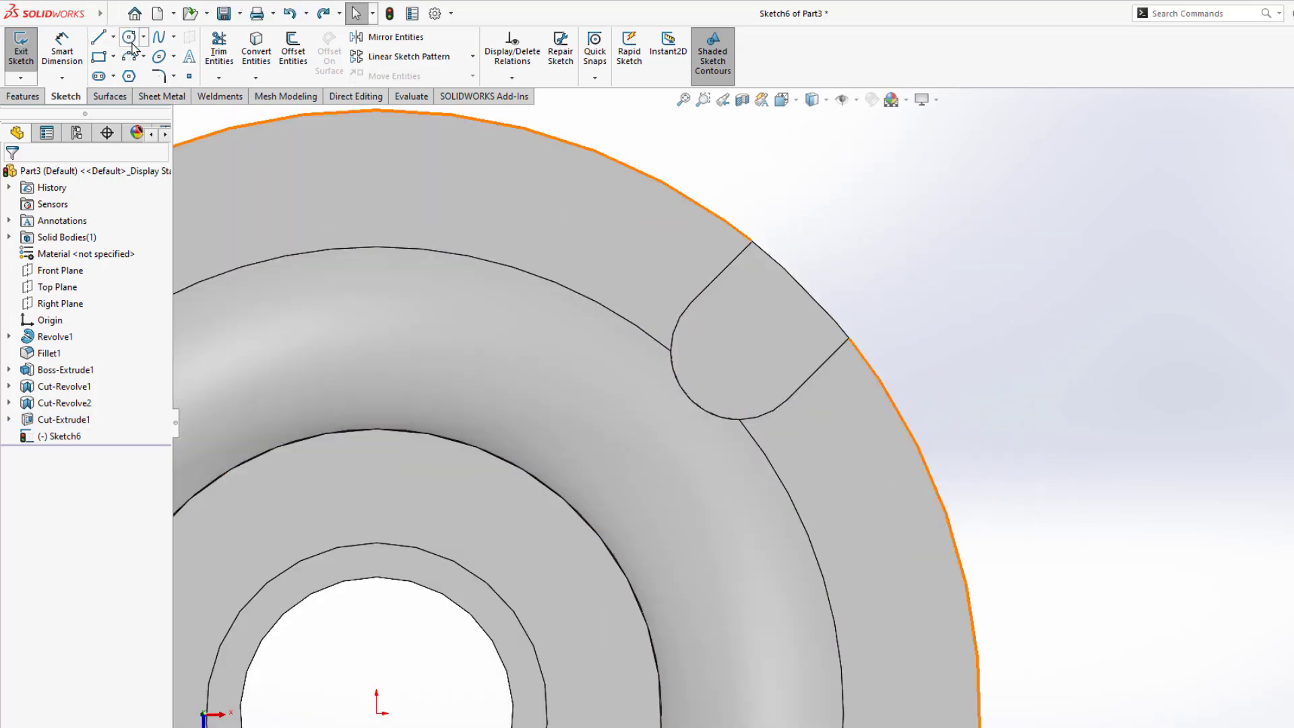
click(738, 351)
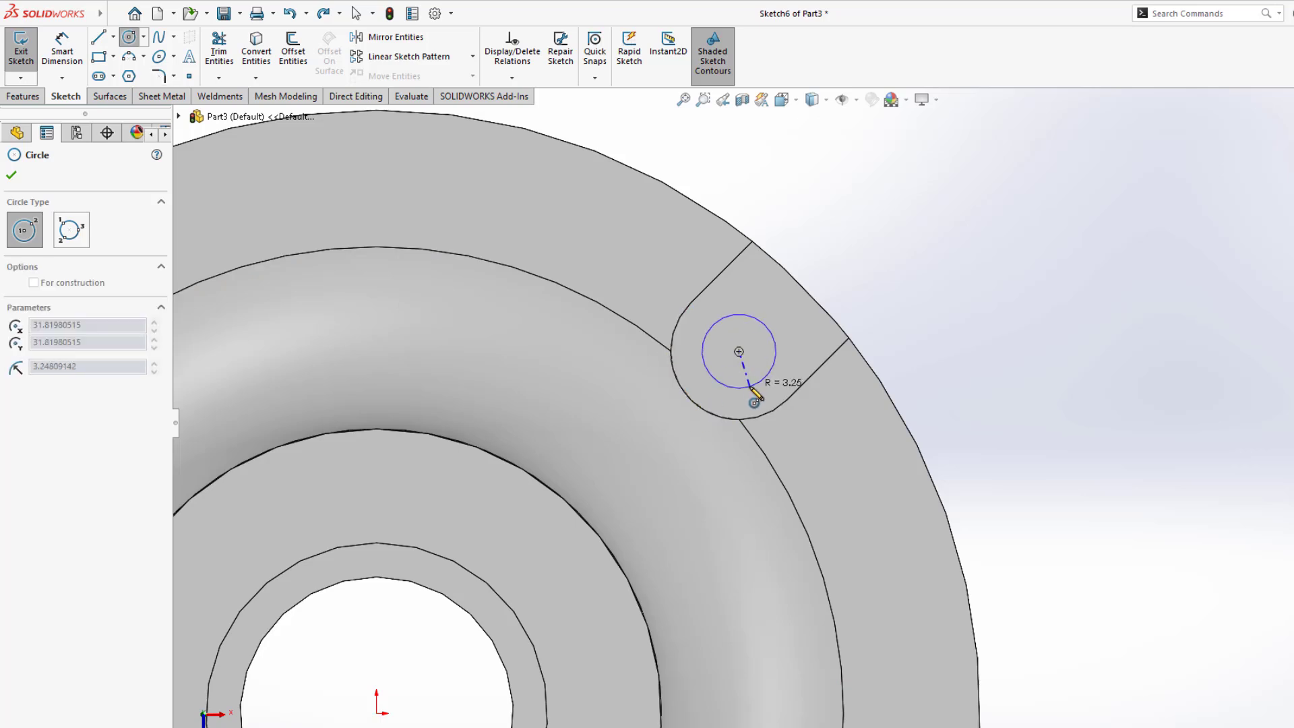
click(752, 387)
key(Escape)
Dimension the circle on the pad to a diameter of 6 mm.
key(d)
click(785, 351)
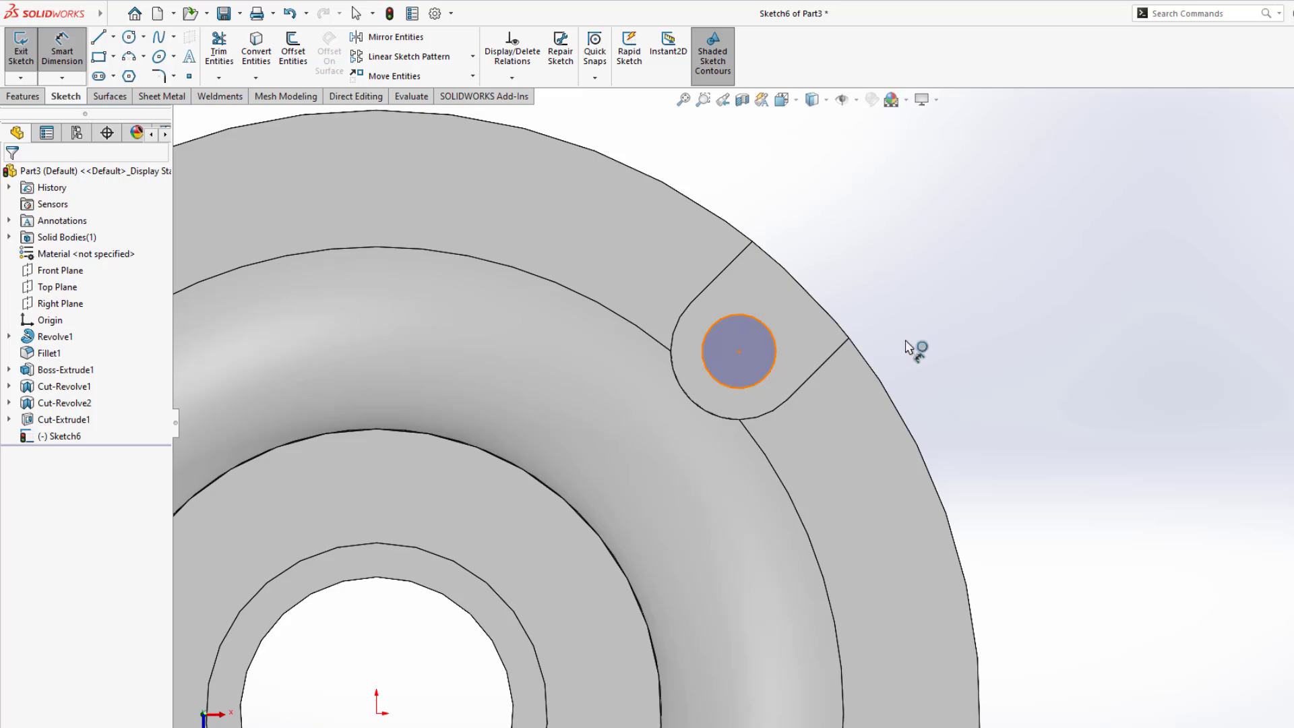
click(916, 336)
text(6.00mm)
key(Return)
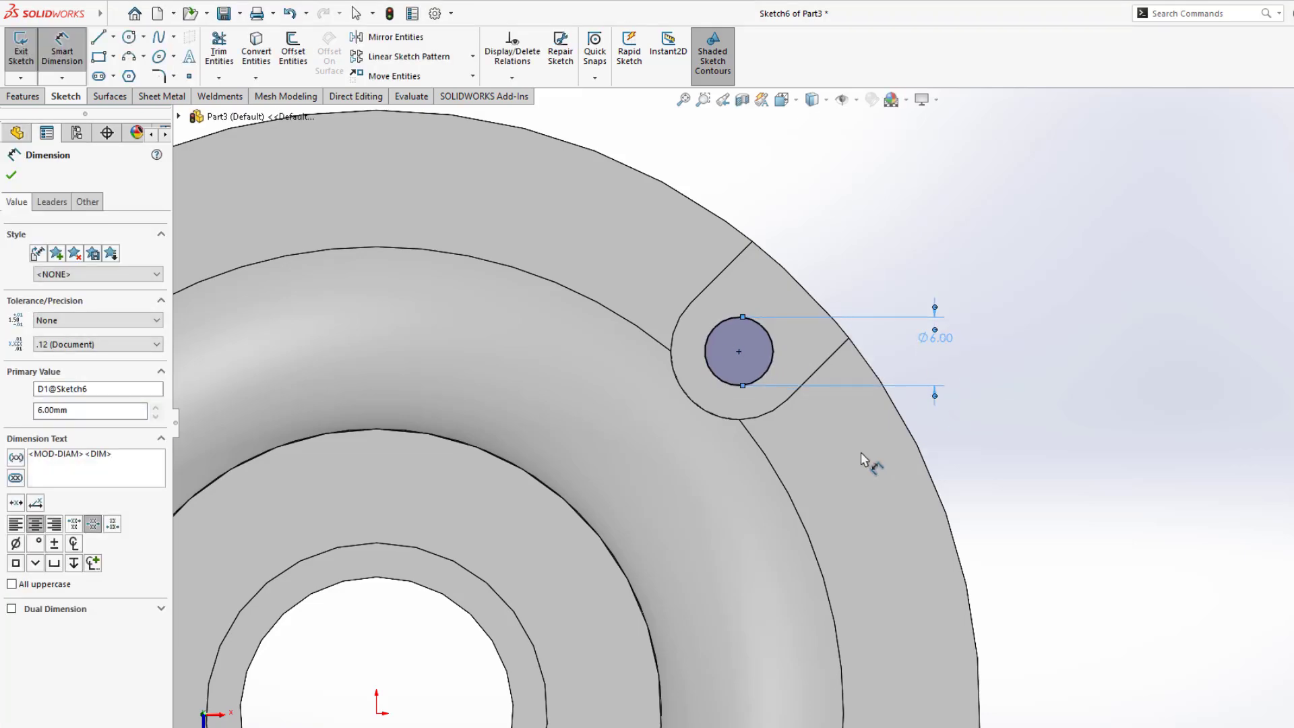
Cut the 6 mm circle through the flange with an extruded cut set to Through All.
scroll(859, 450, up, 2)
middle_drag(845, 437, 843, 295)
scroll(809, 425, up, 3)
click(41, 98)
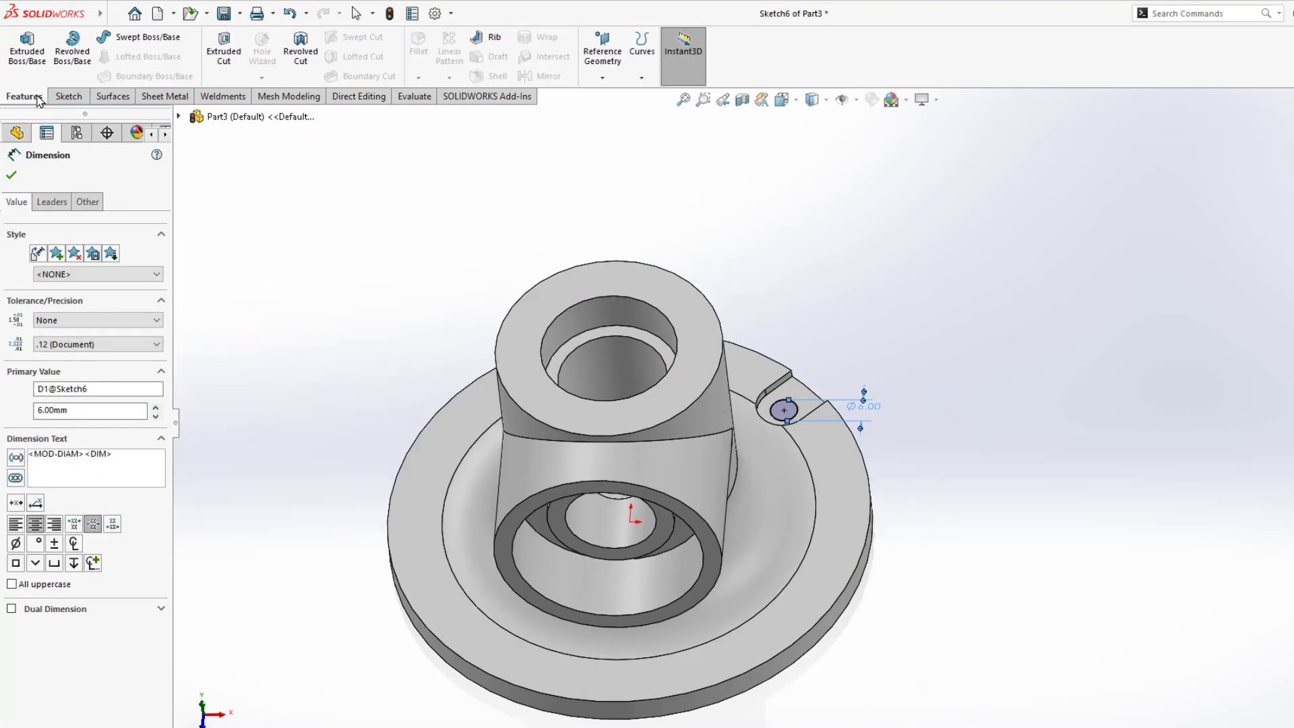
click(223, 50)
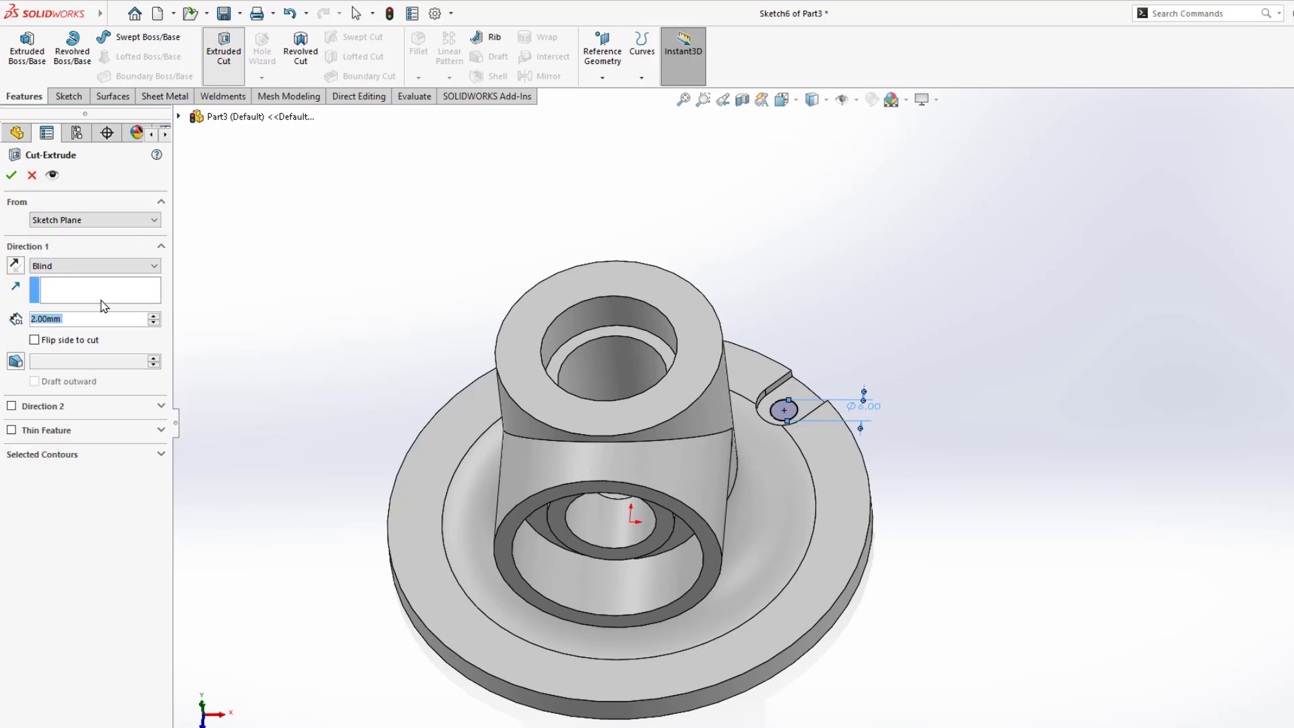
click(87, 266)
click(60, 288)
click(11, 174)
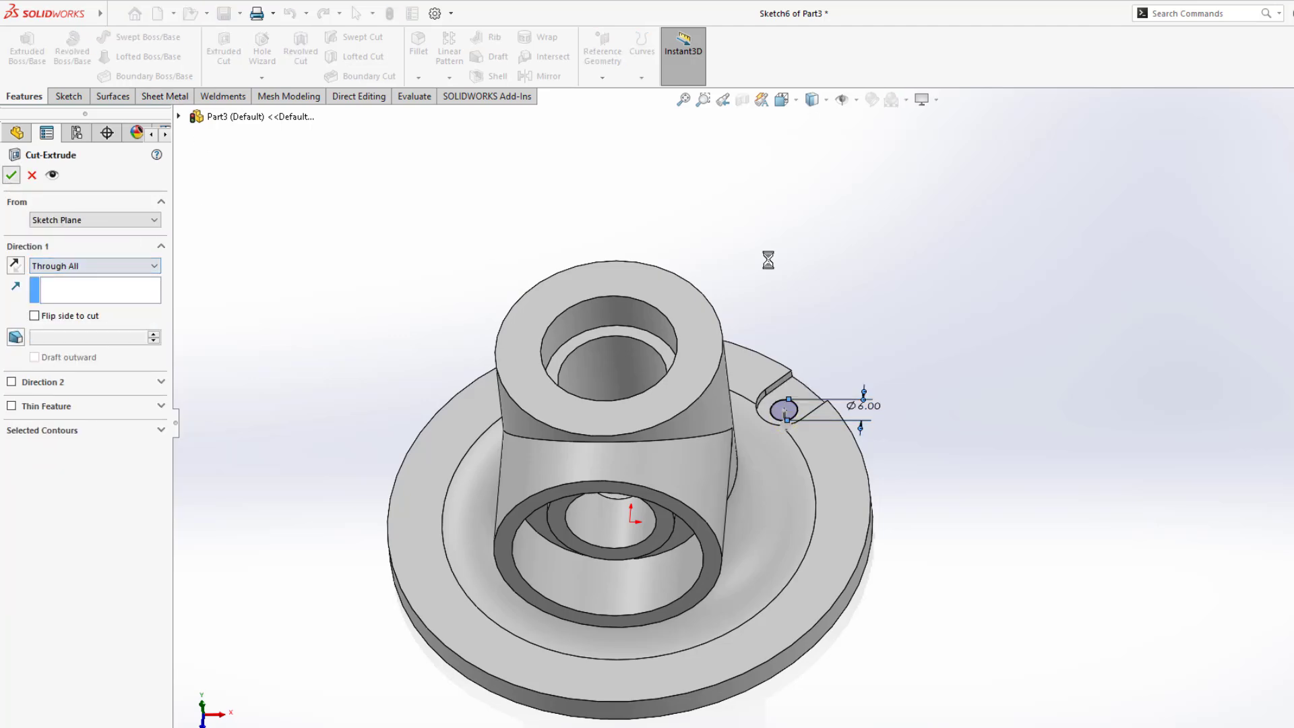
Circular-pattern the pad cut and its hole around the main cylinder's outer face, with 4 equally spaced instances over 360°.
middle_drag(874, 376, 154, 383)
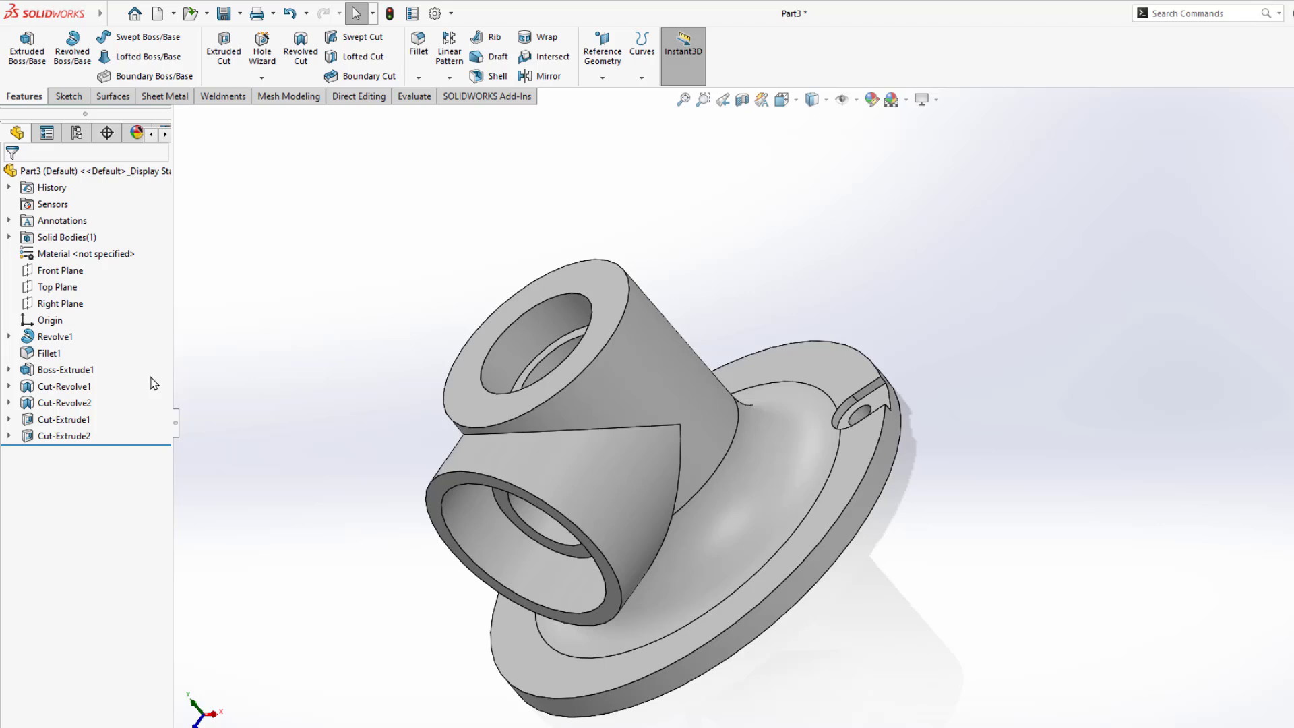
click(98, 421)
ctrl+click(86, 436)
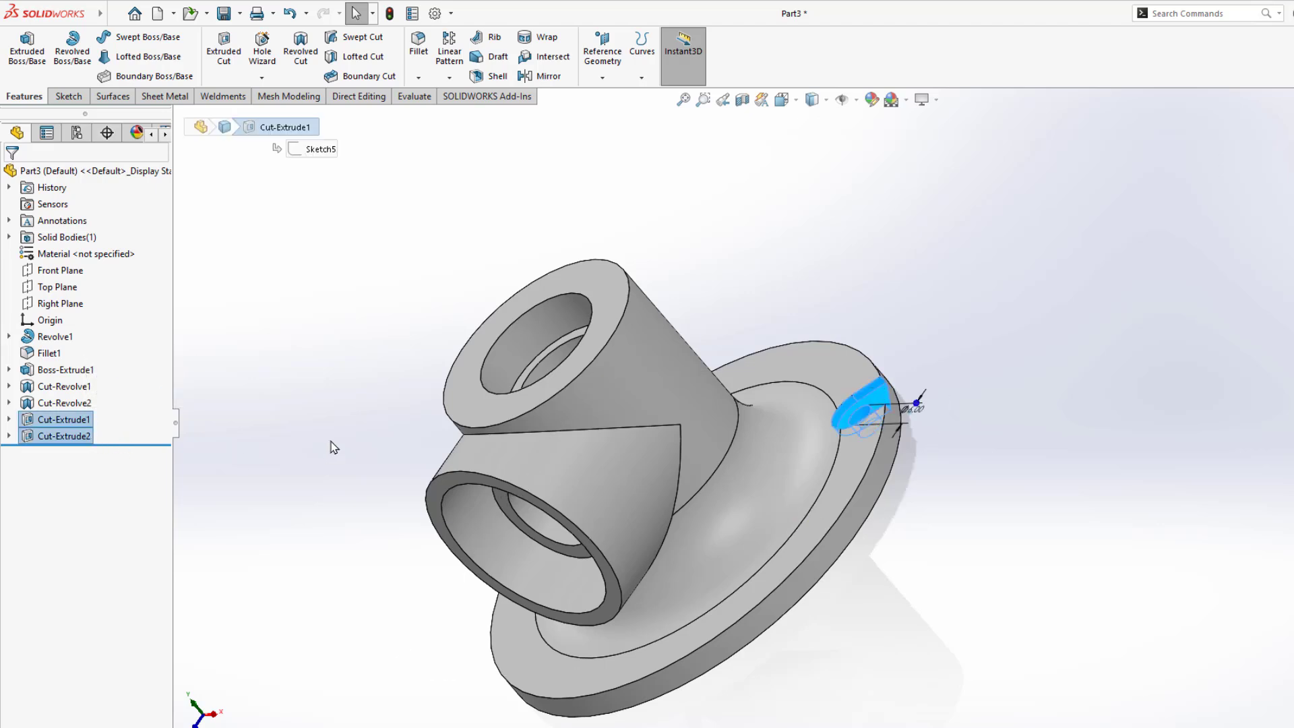
middle_drag(334, 435, 393, 413)
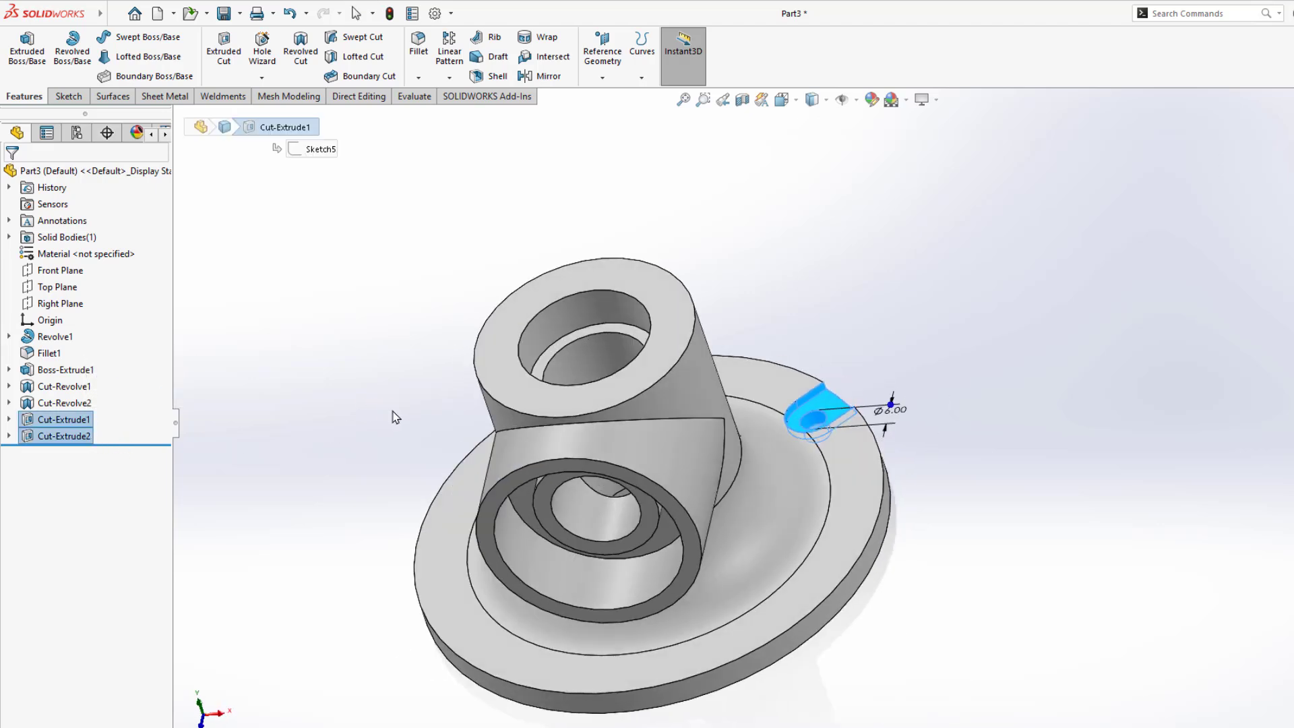
click(450, 78)
click(467, 113)
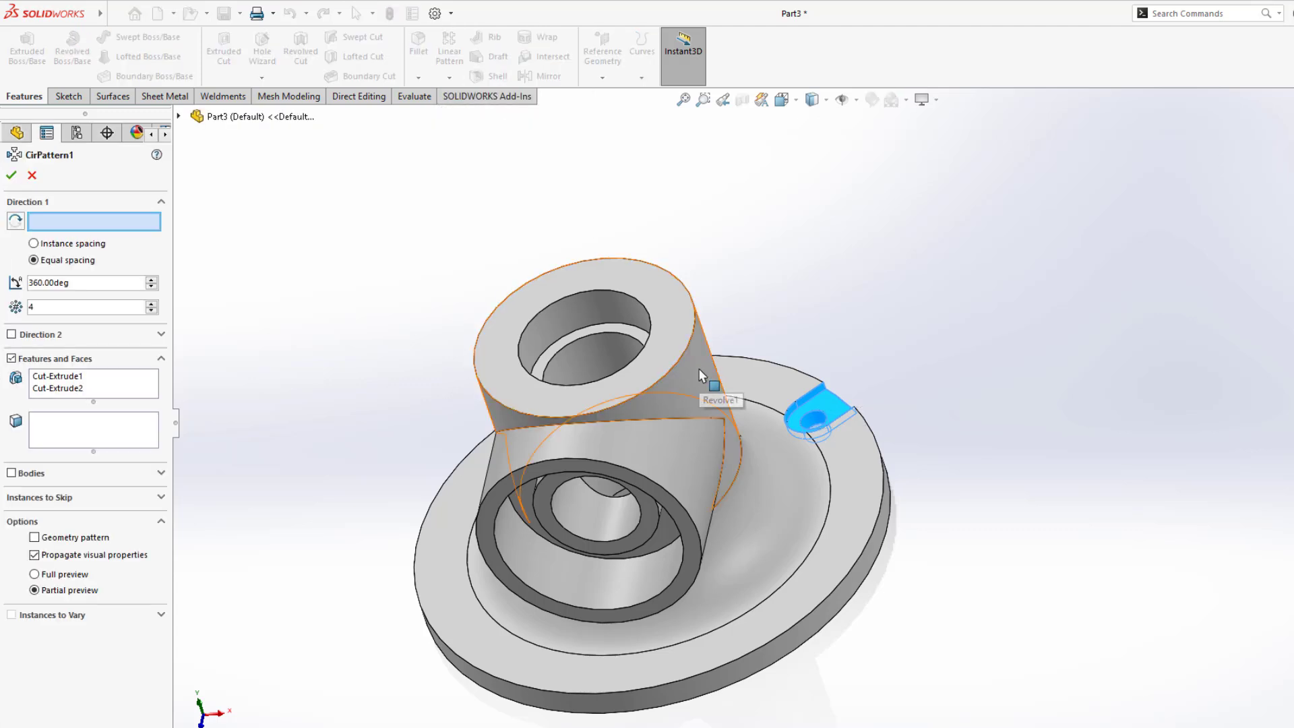
middle_drag(699, 368, 647, 359)
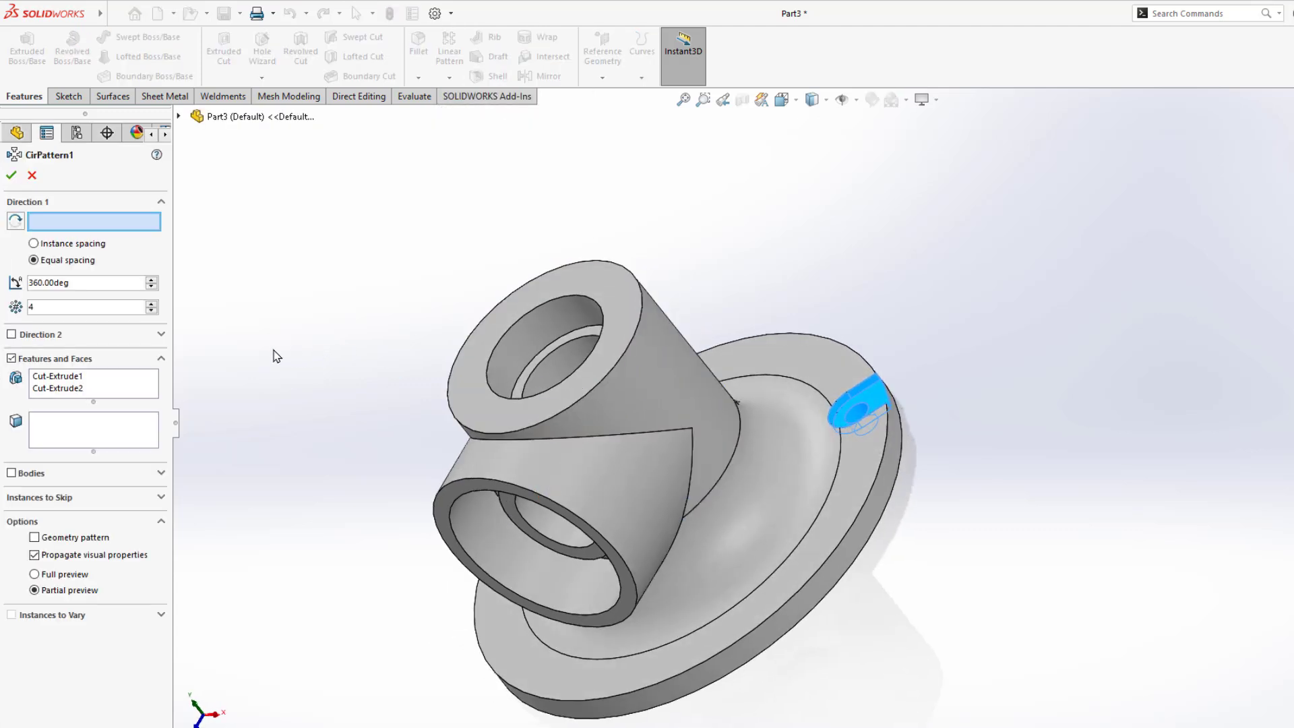
click(673, 425)
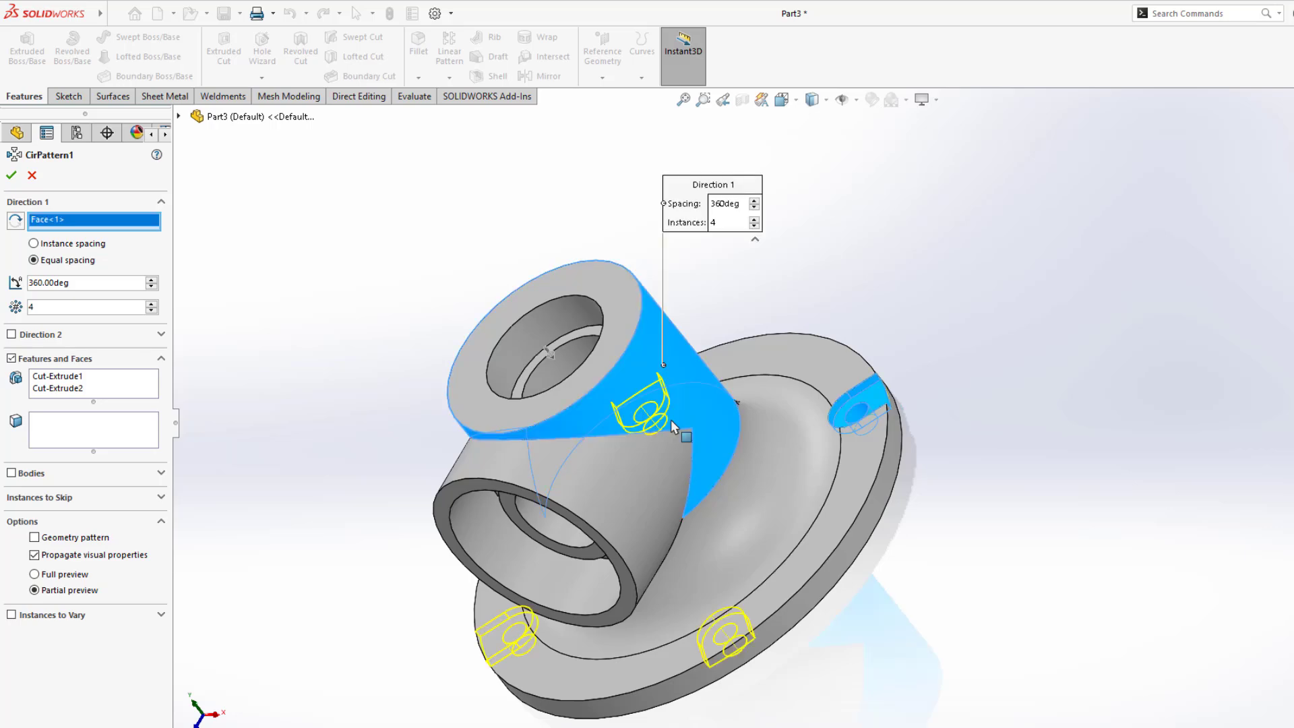
middle_drag(662, 420, 512, 411)
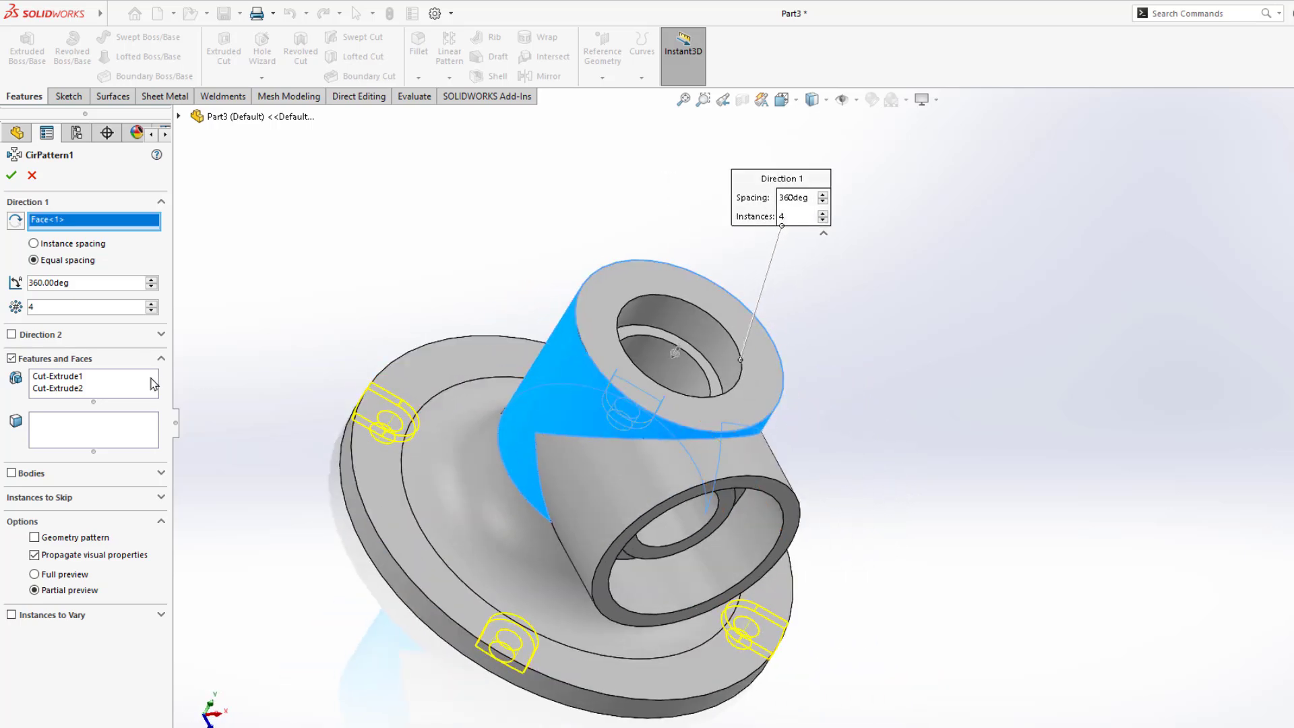
click(11, 175)
mouse_move(317, 261)
middle_down()
mouse_move(299, 243)
mouse_move(312, 237)
middle_up()
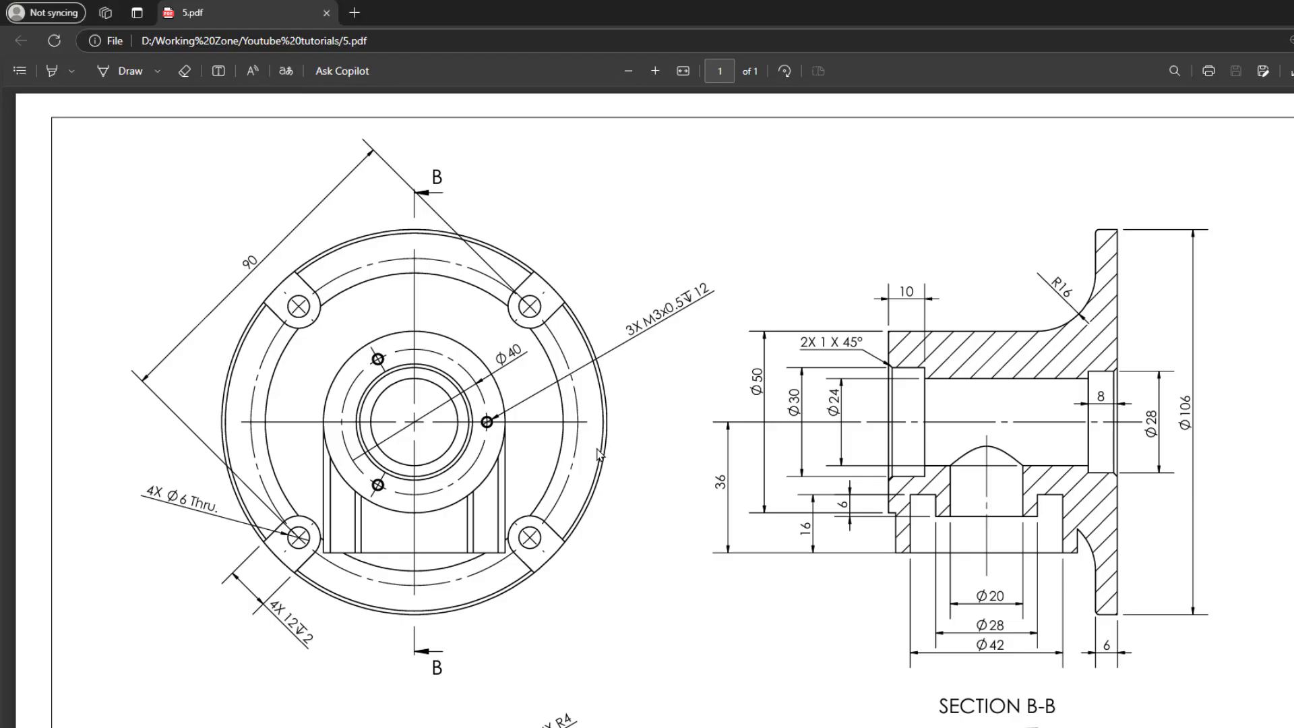
Review the side-branch view in the PDF drawing and open a sketch on the branch's outer ring-shaped end face.
scroll(593, 454, down, 4)
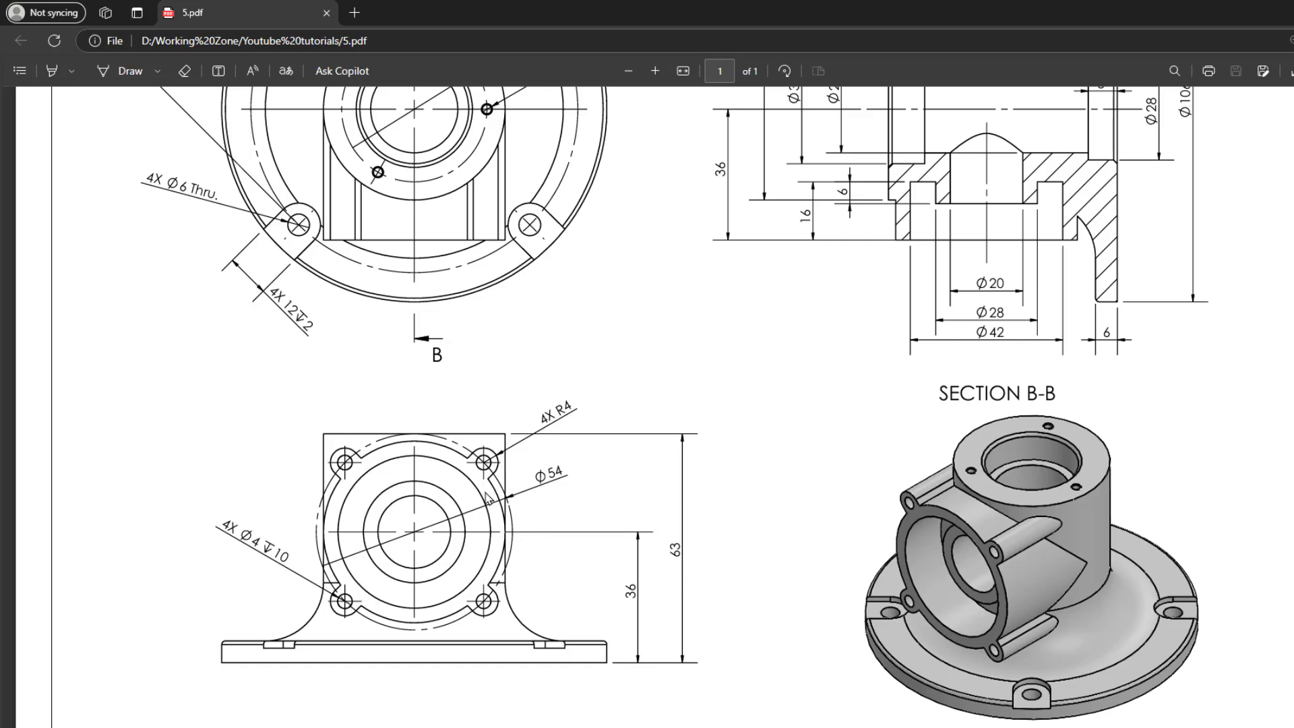
drag(560, 476, 585, 538)
click(585, 538)
drag(565, 405, 566, 409)
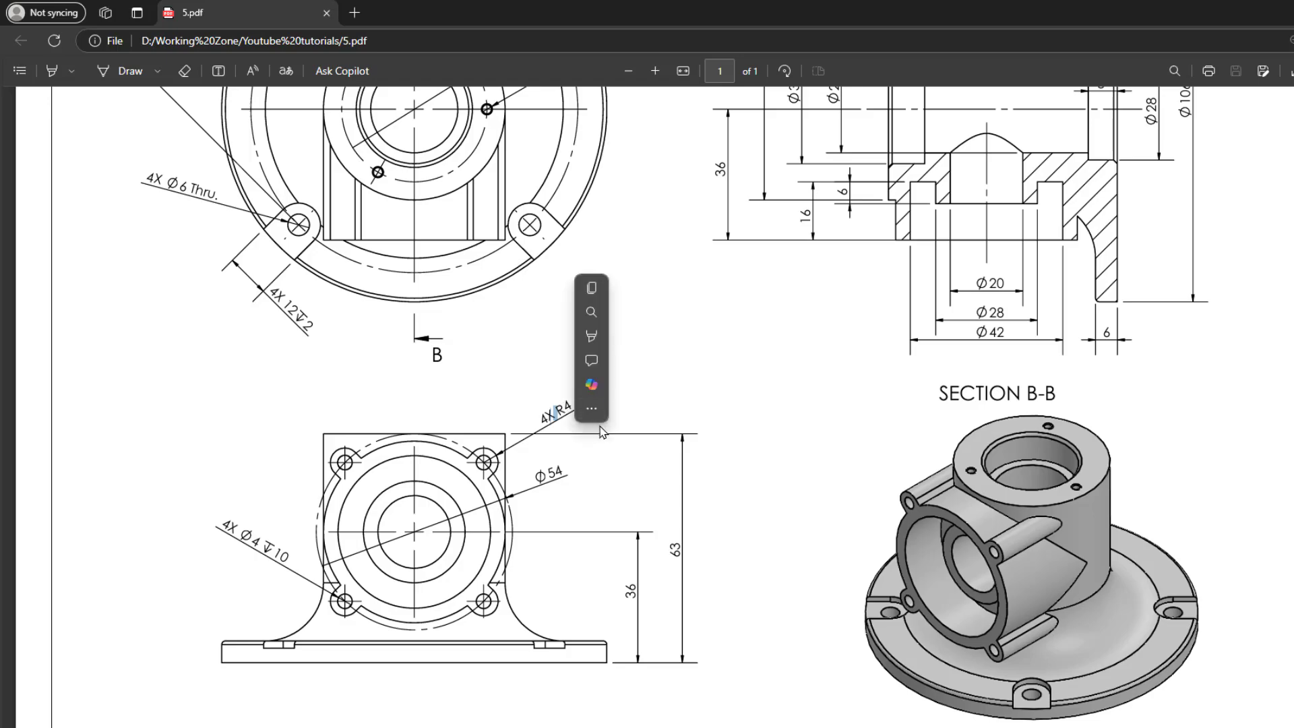
click(572, 416)
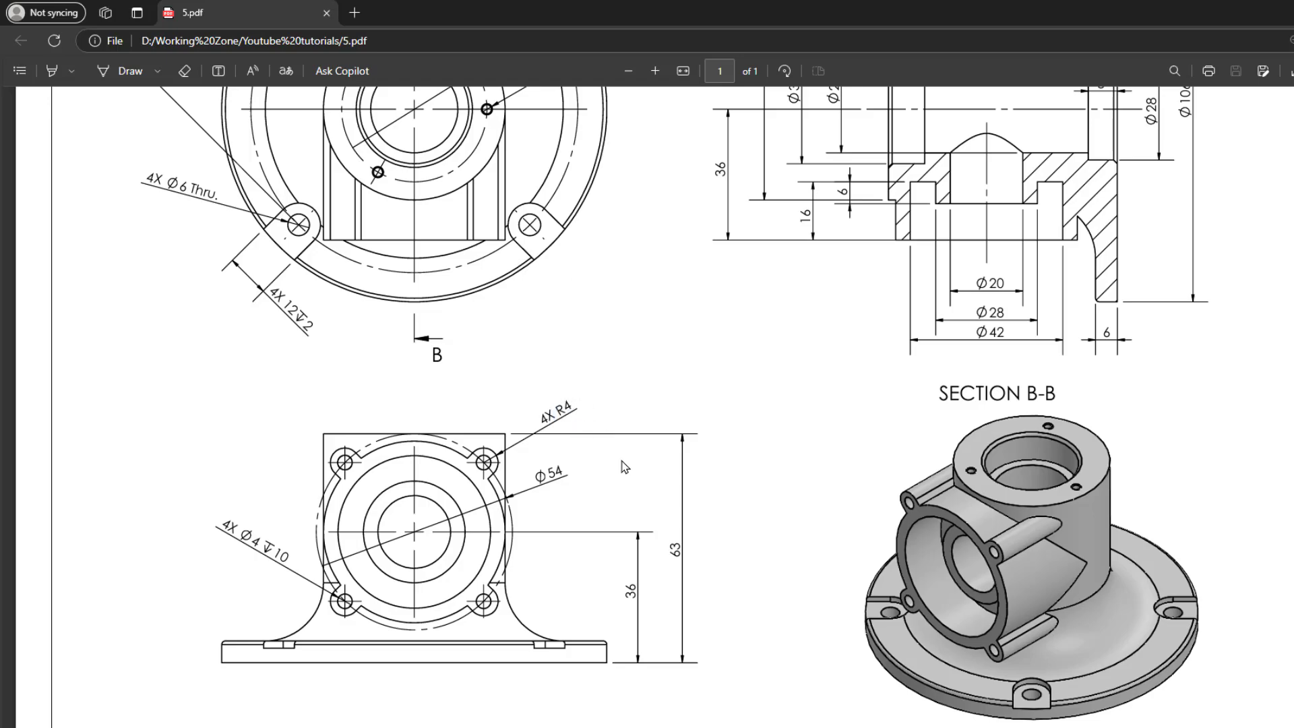
key(alt+Tab)
middle_drag(682, 498, 701, 436)
scroll(728, 439, down, 3)
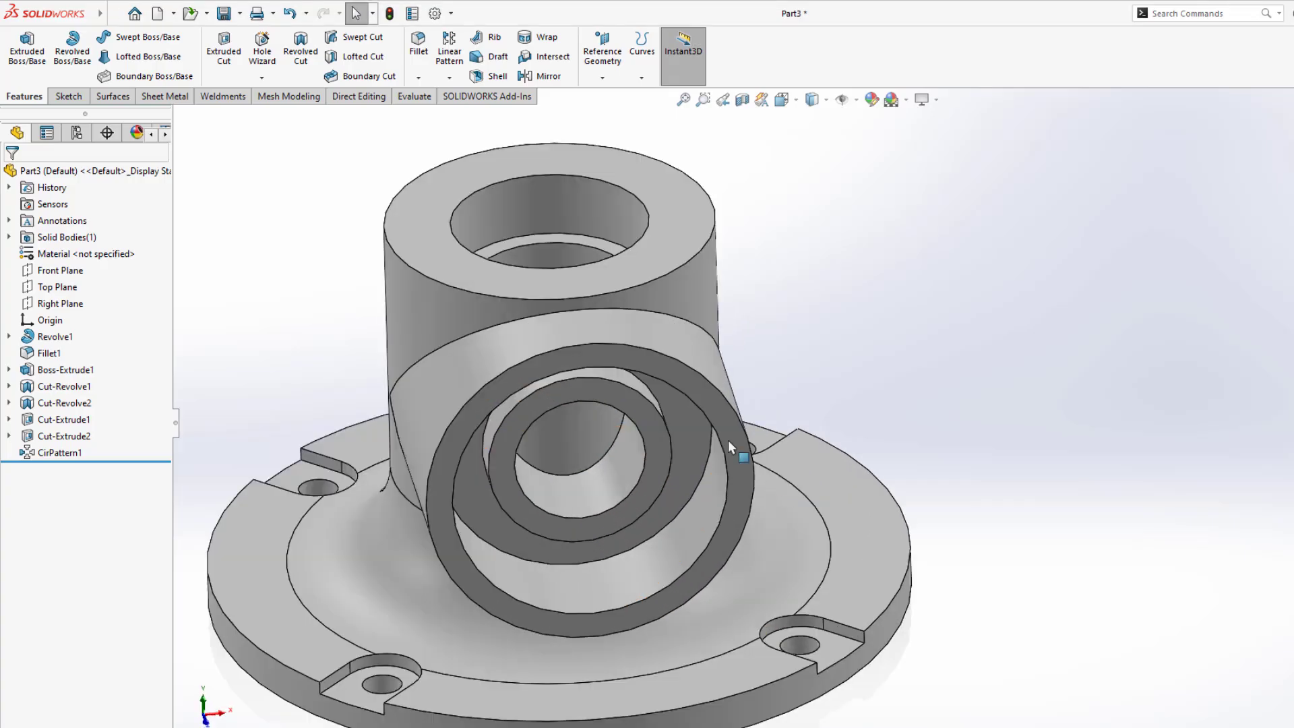
click(728, 440)
click(799, 387)
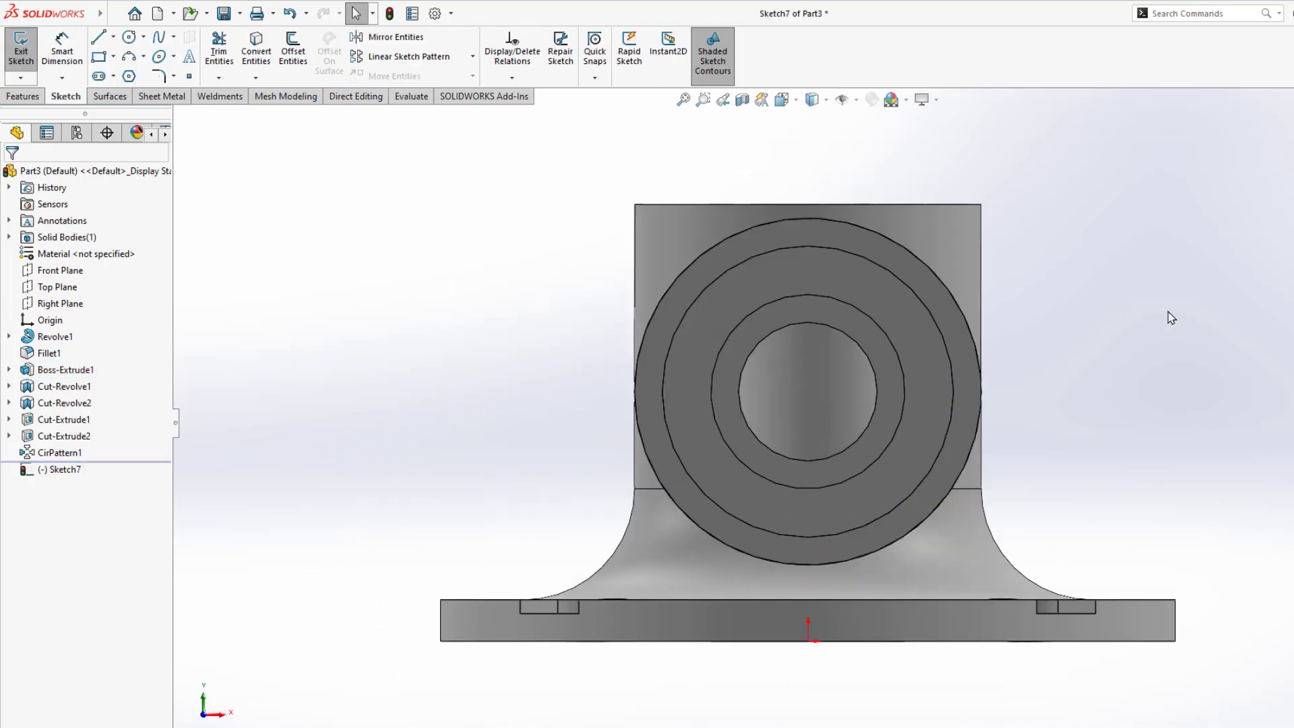
Sketch a circle centred on the branch bore and dimension its diameter to 54 mm.
key(c)
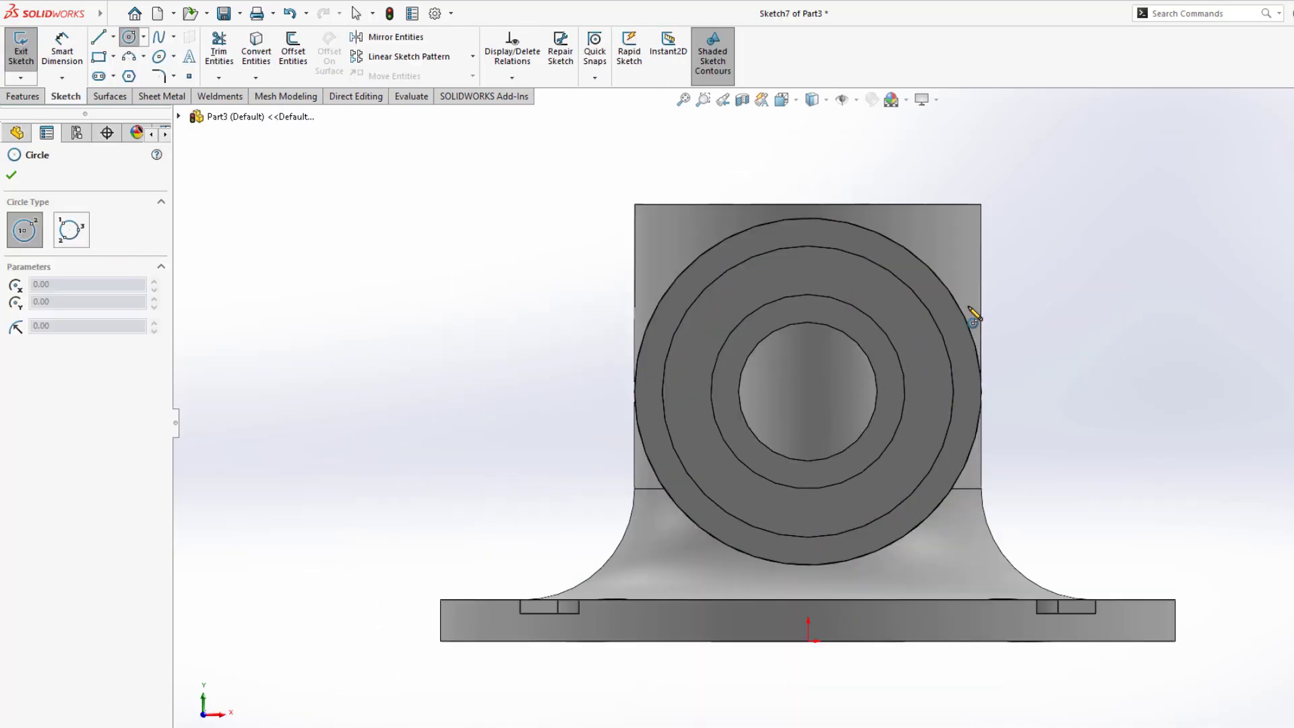
click(808, 391)
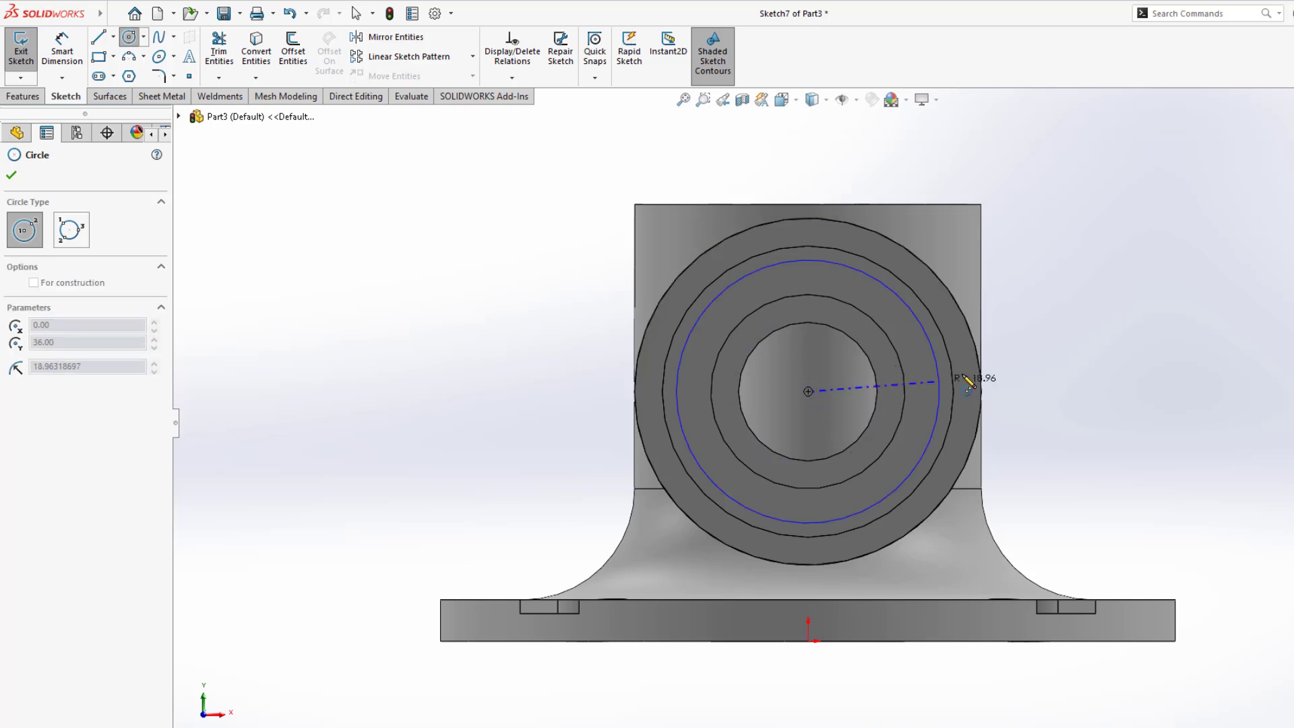
click(1016, 363)
key(Escape)
key(d)
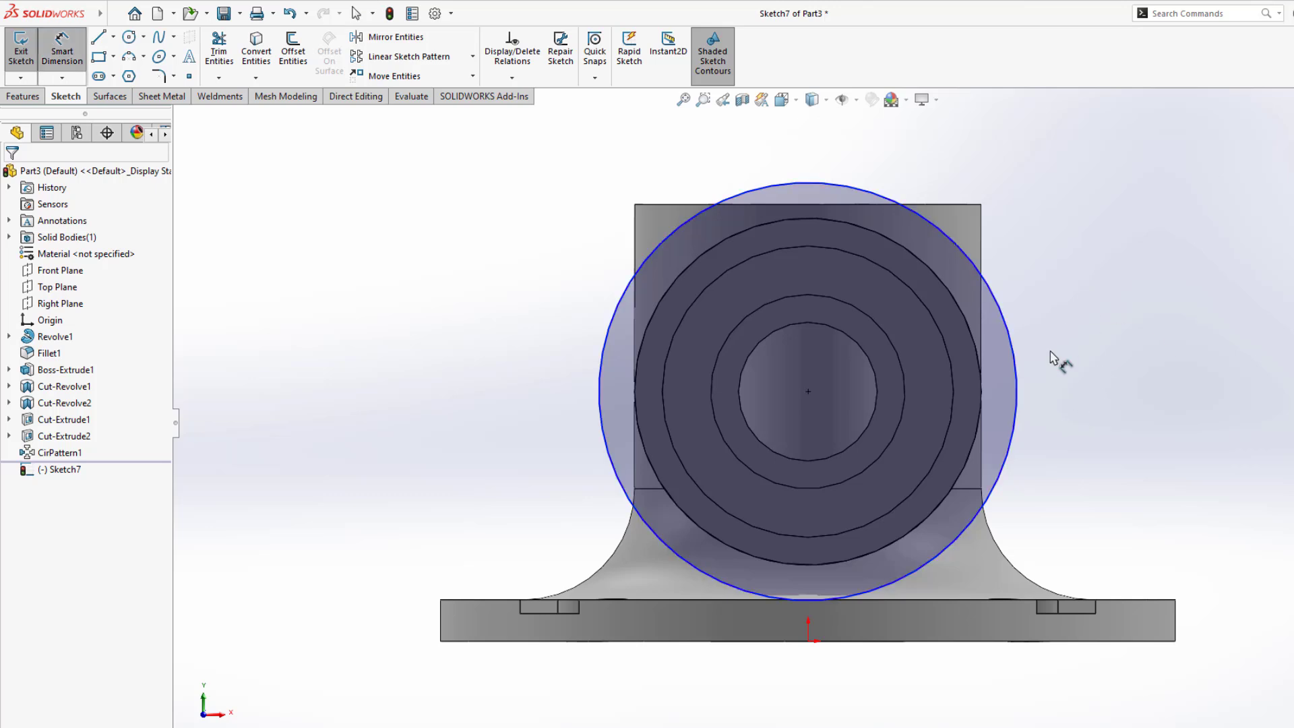
click(1016, 380)
click(1083, 397)
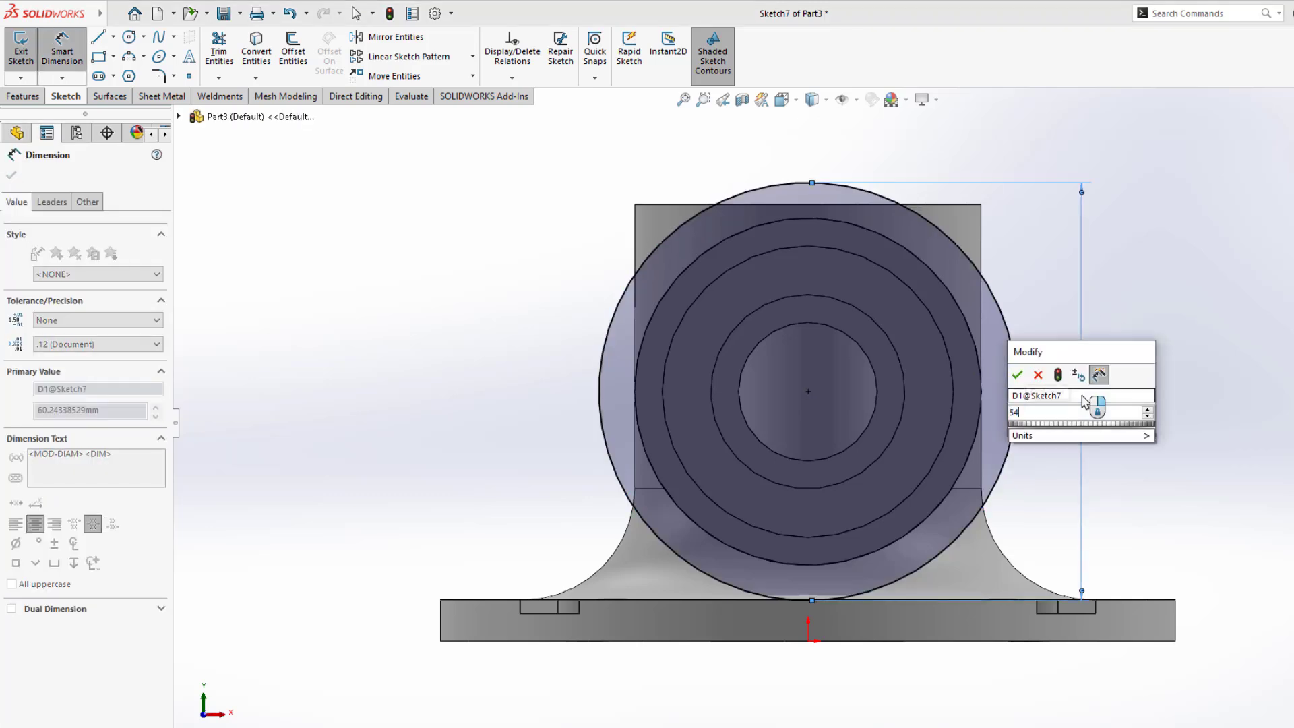
text(54)
key(Return)
Convert the 54 mm circle to construction geometry.
click(1004, 360)
click(1008, 374)
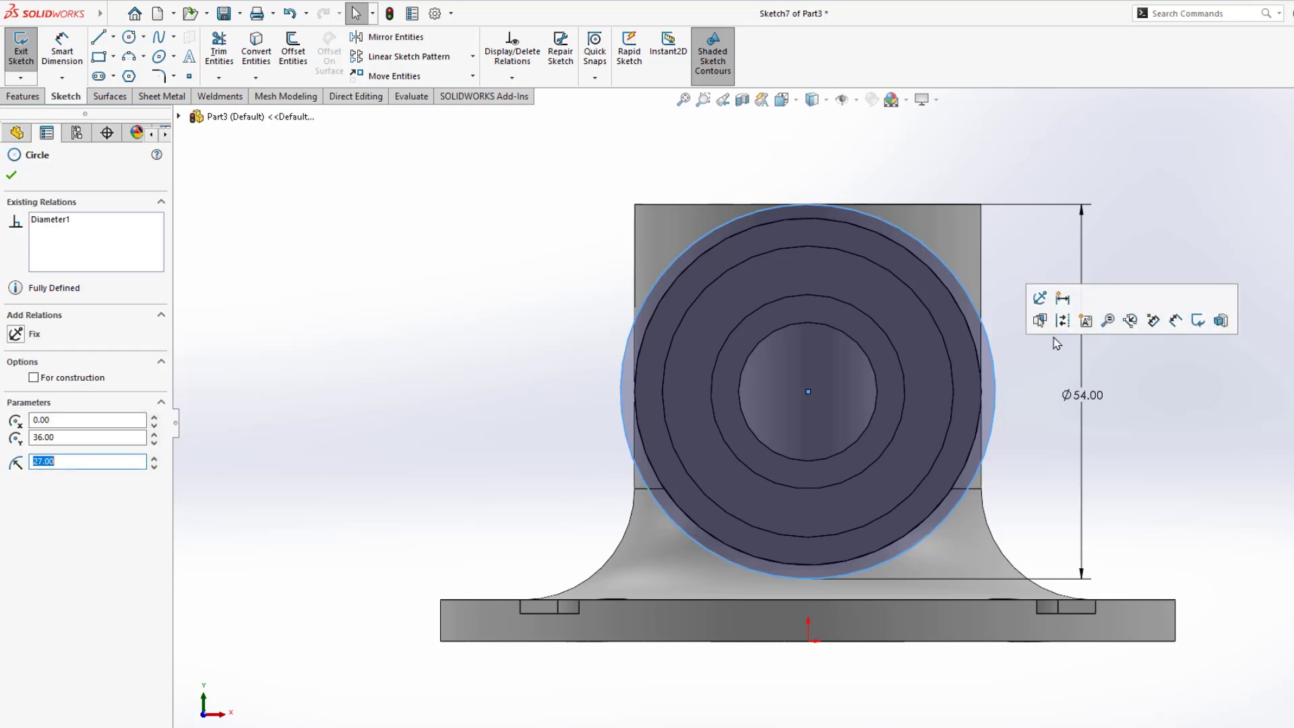
click(1061, 320)
key(z)
scroll(989, 376, down, 2)
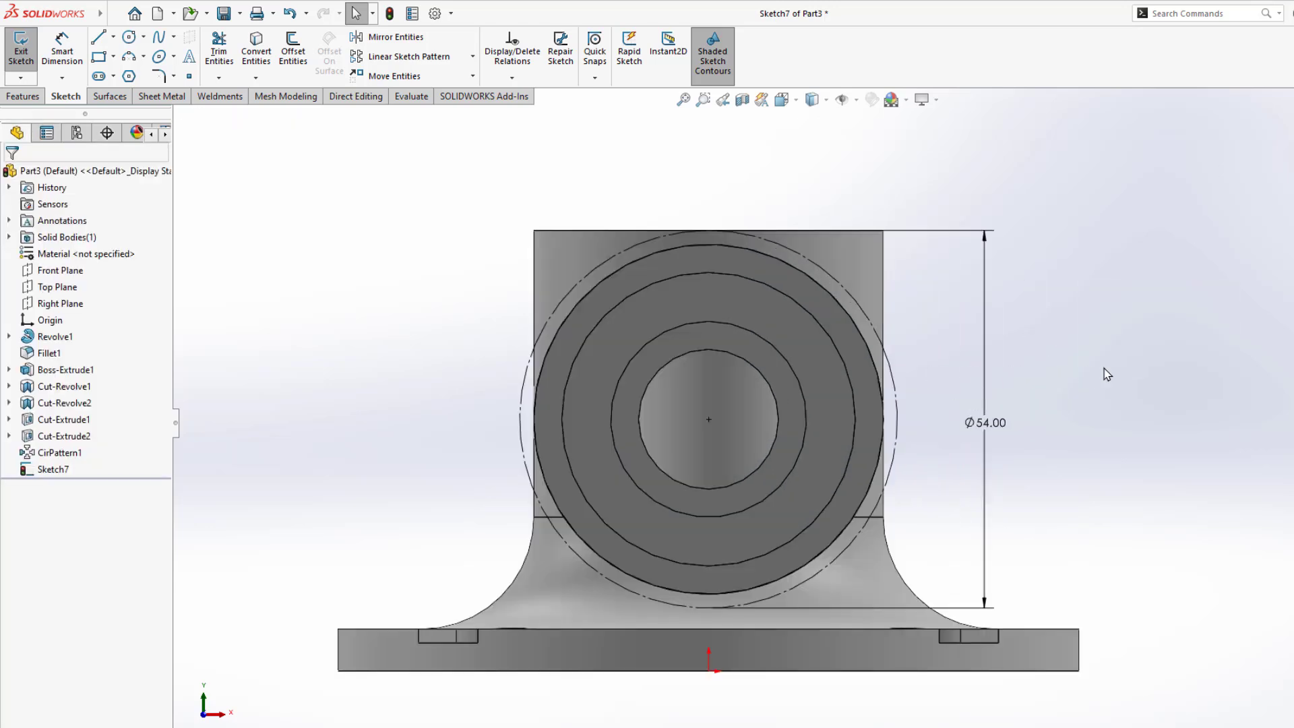
Sketch a horizontal construction line about 35 mm long from the branch's centre outward past the 54 mm circle.
key(l)
key(Escape)
key(l)
click(708, 419)
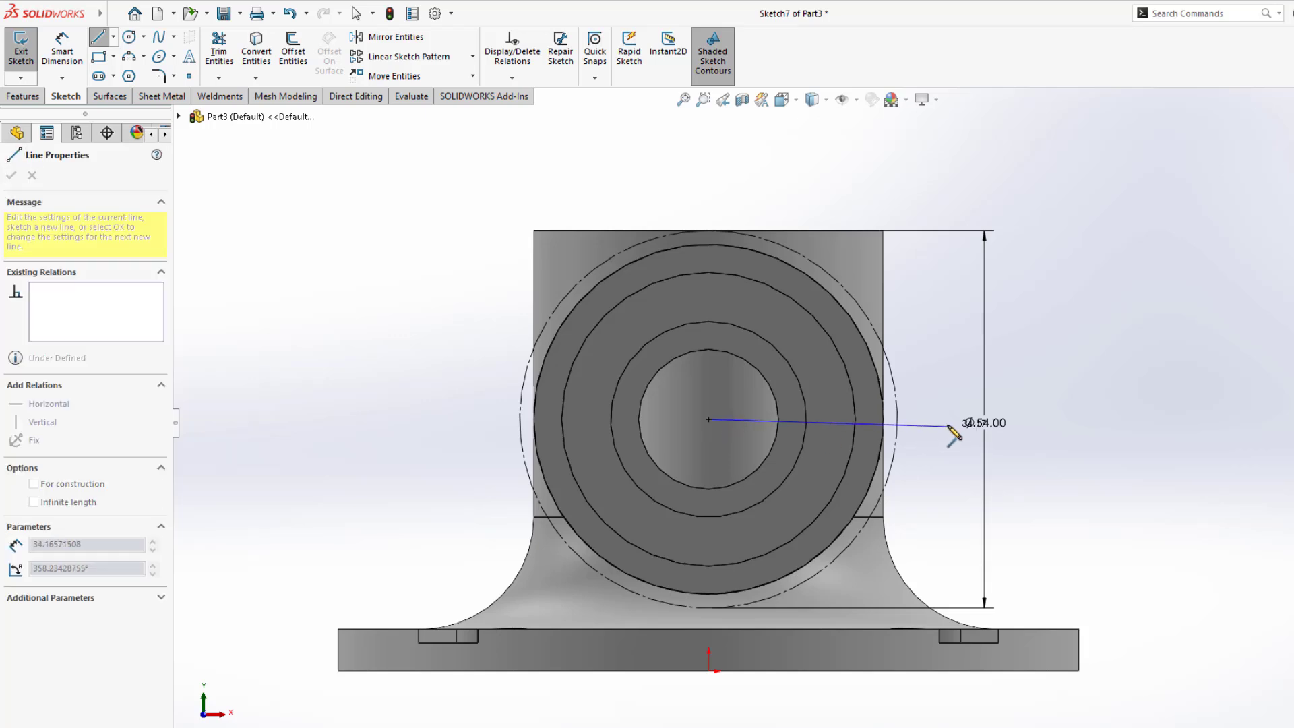
click(951, 419)
key(Escape)
click(938, 419)
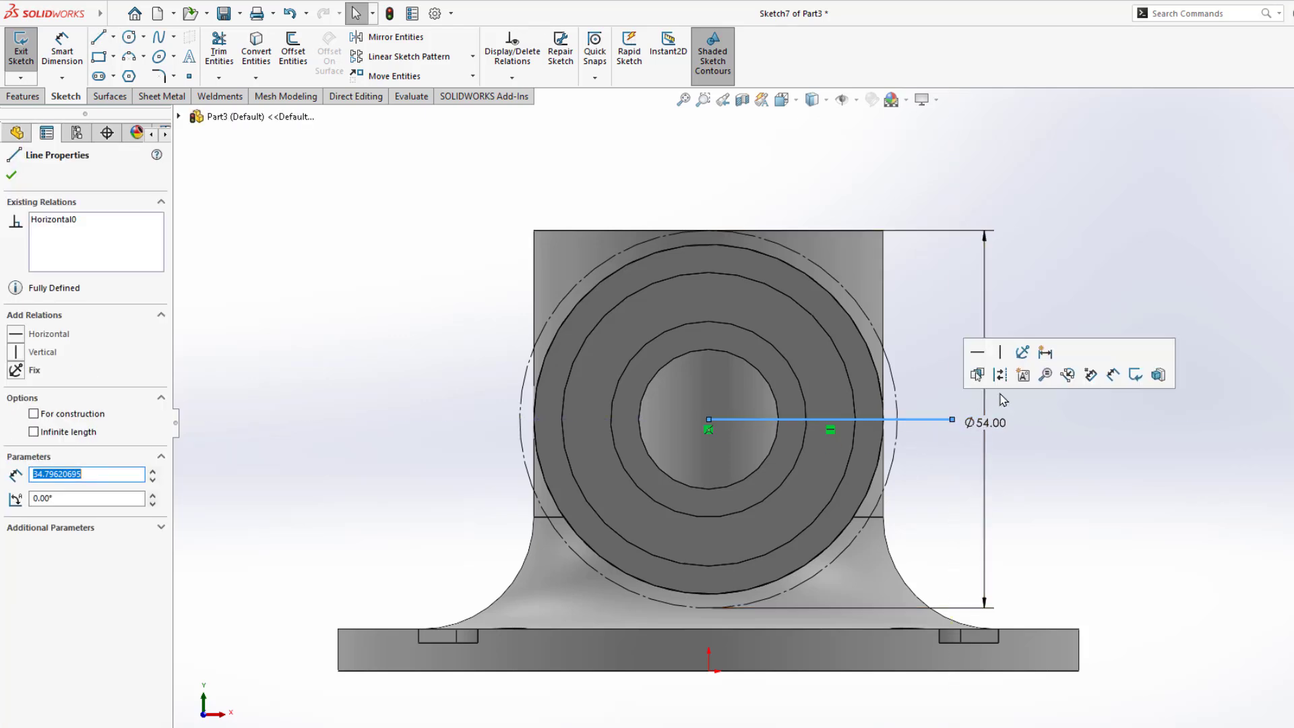
click(1035, 415)
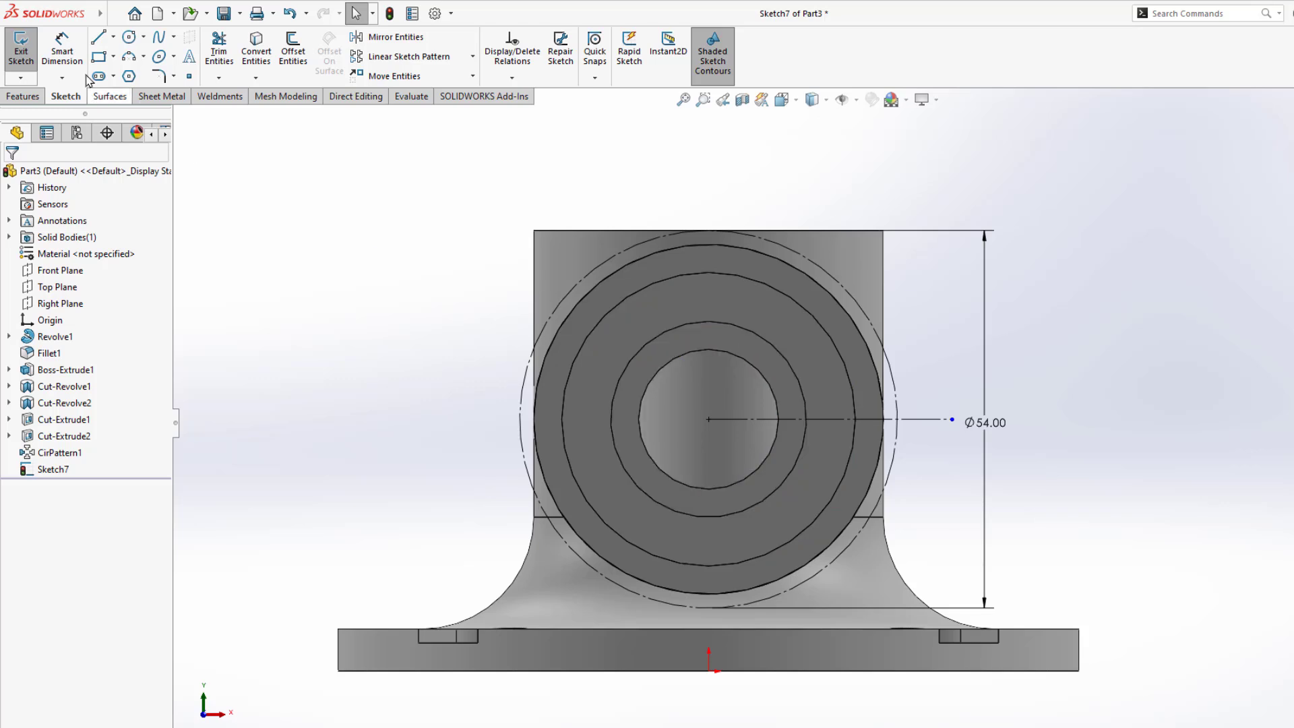
Sketch a diagonal construction line about 46 mm long from the branch's centre up and outward past the 54 mm circle.
click(99, 39)
click(708, 420)
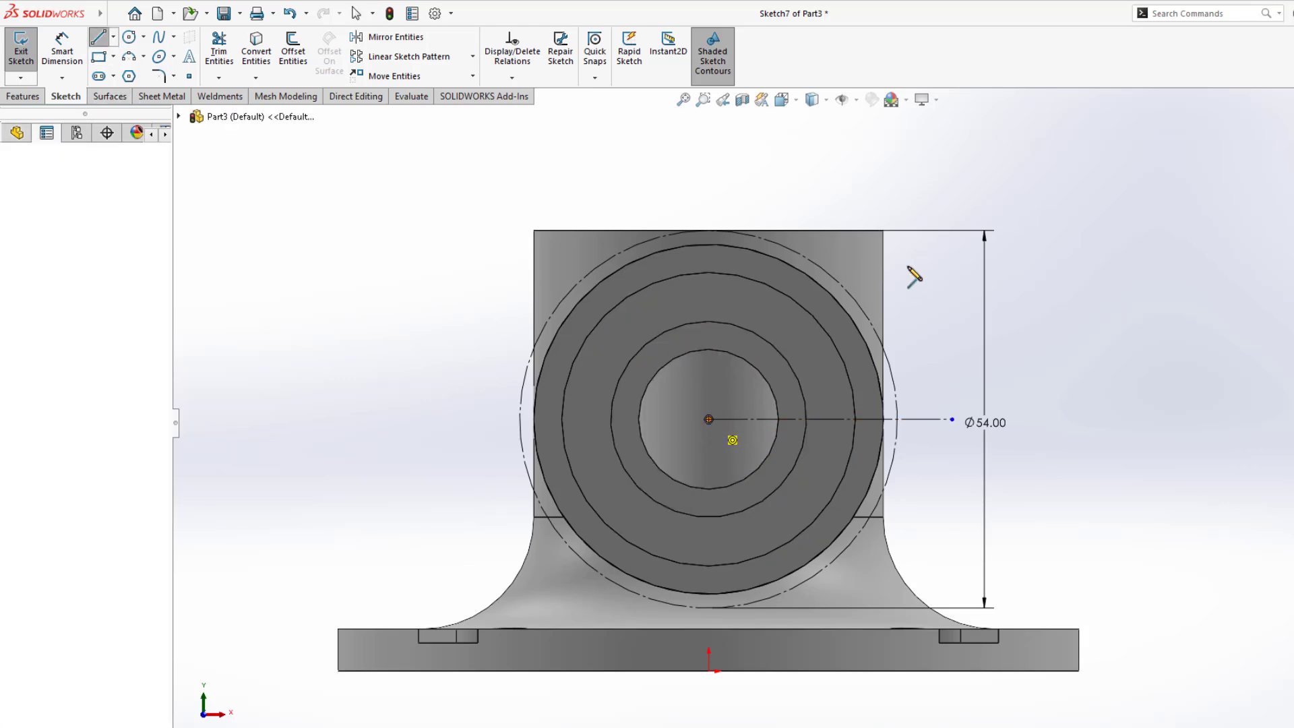
click(928, 181)
key(Escape)
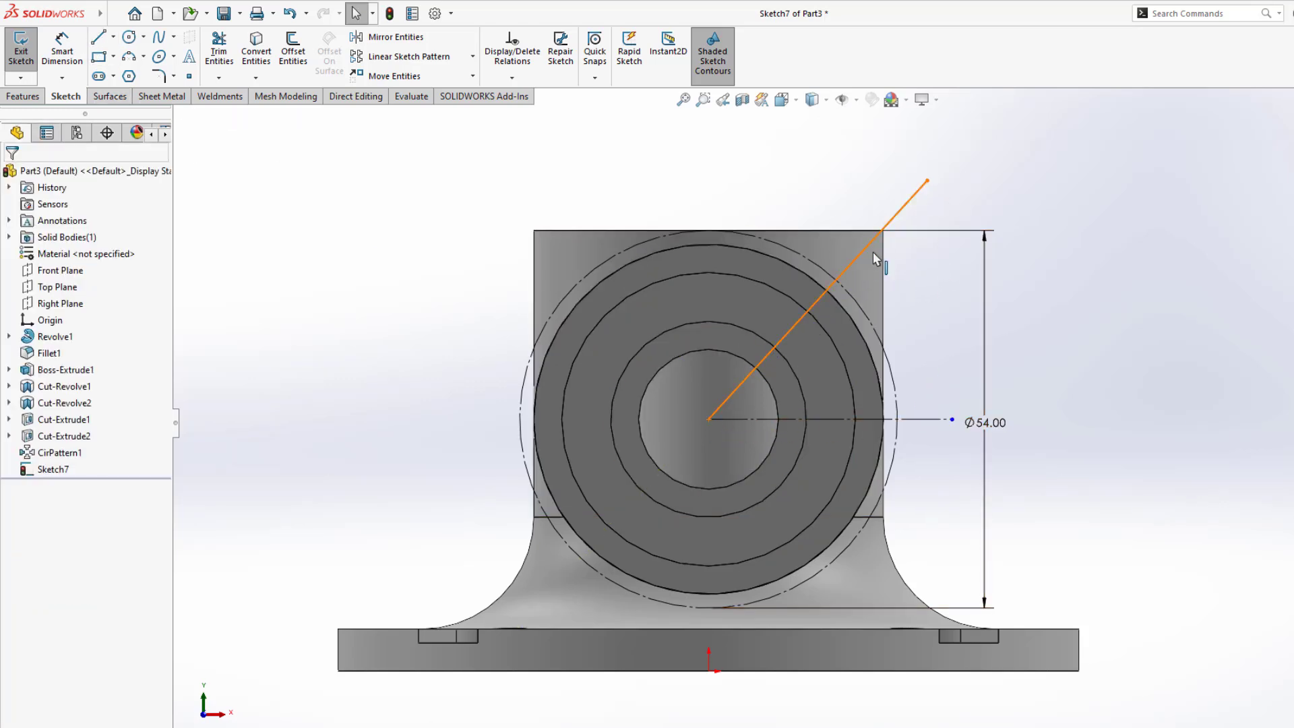
click(906, 203)
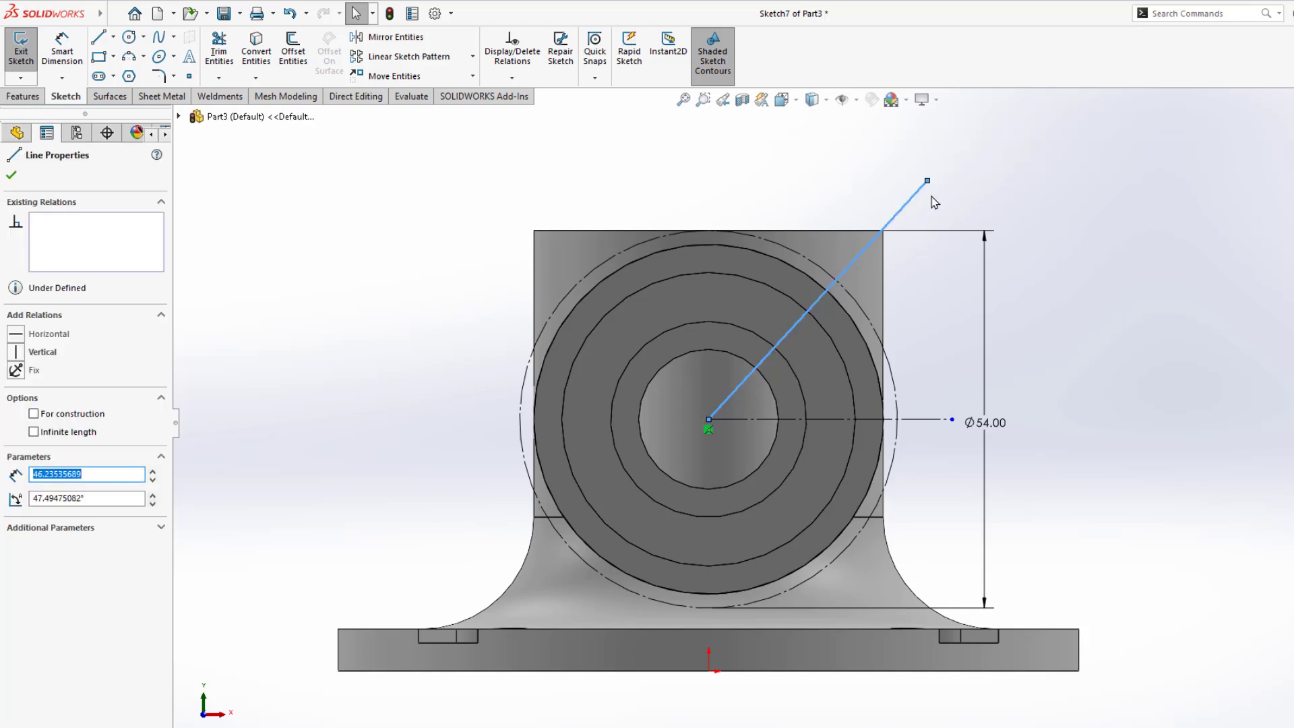
click(944, 211)
click(912, 199)
click(974, 150)
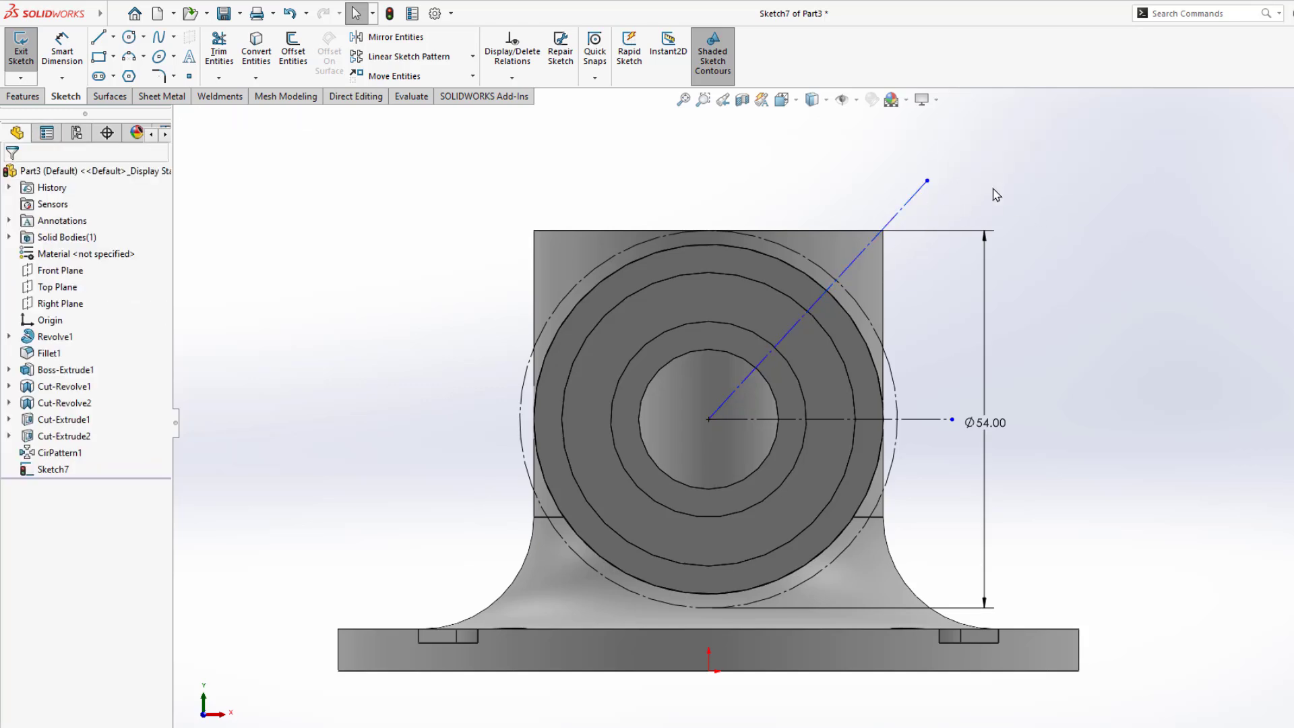
Dimension the angle between the diagonal and horizontal construction lines to 45°.
click(62, 49)
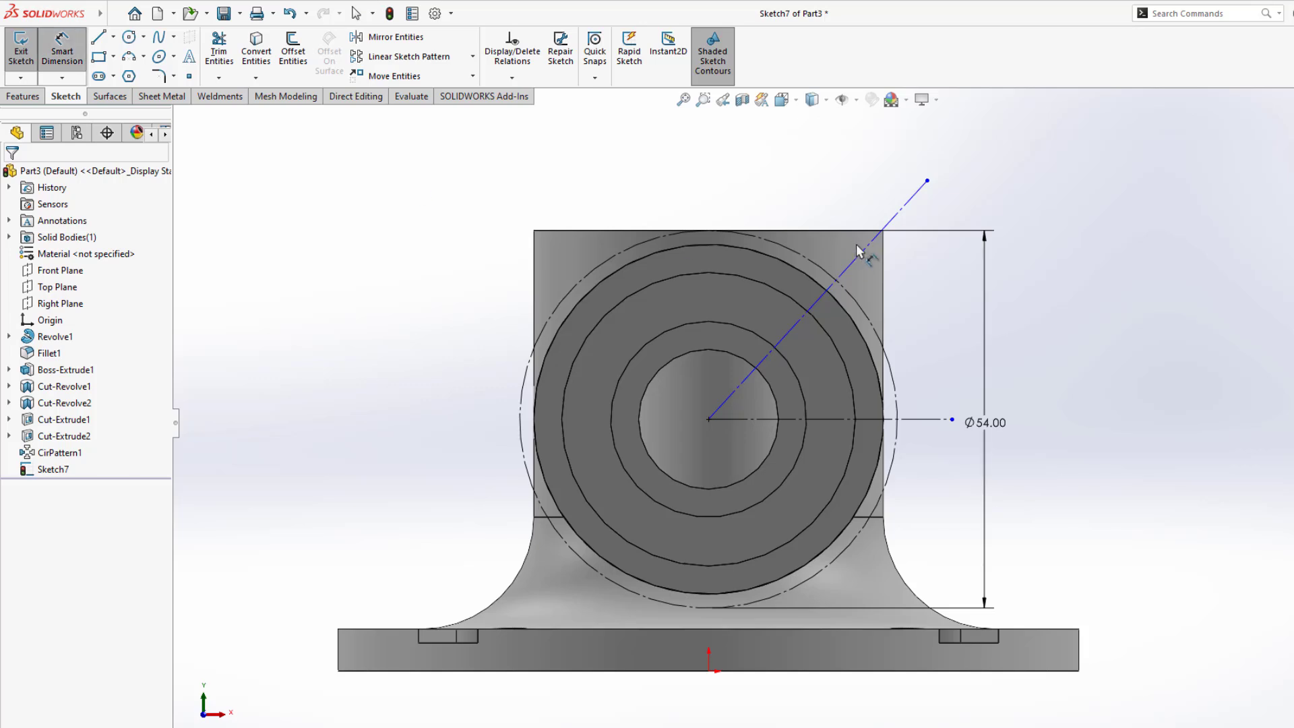
click(864, 249)
click(935, 420)
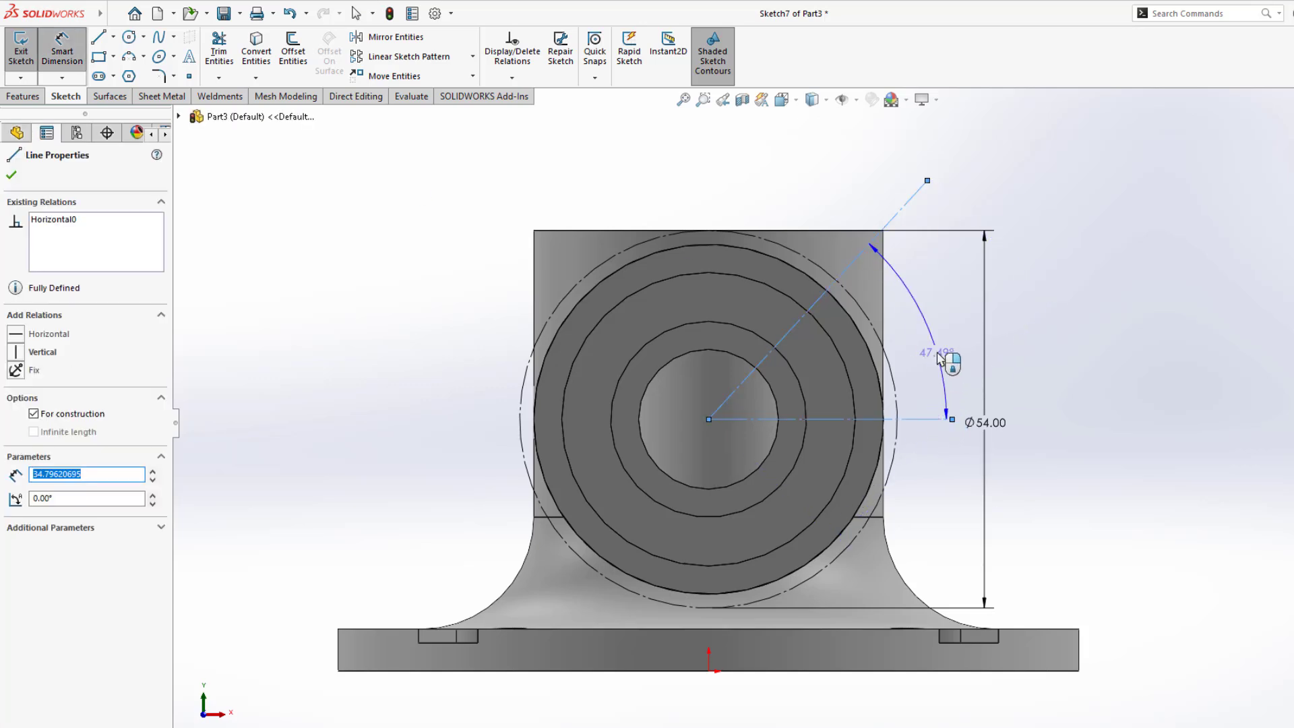
click(940, 357)
text(45.00deg)
key(Return)
Sketch a circle about 5.5 mm in diameter centred on the diagonal construction line, near its crossing with the 54 mm circle.
scroll(846, 305, down, 3)
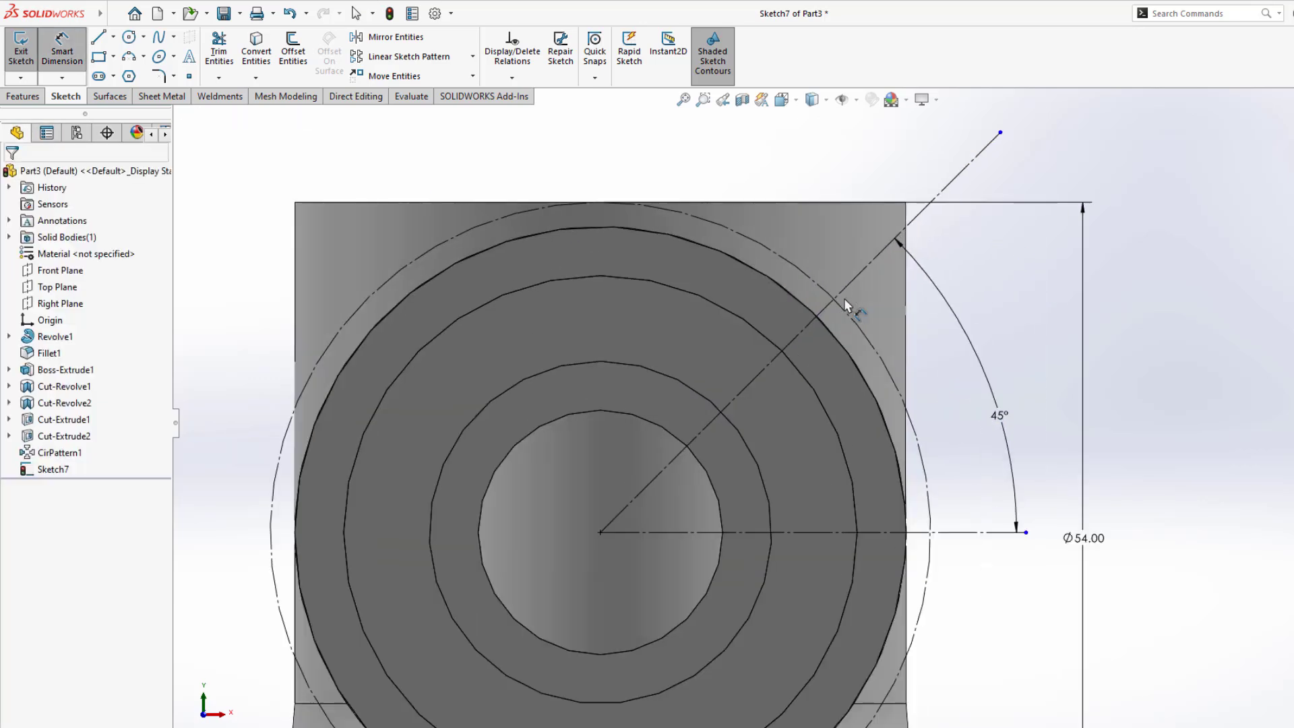
click(129, 37)
scroll(854, 308, down, 2)
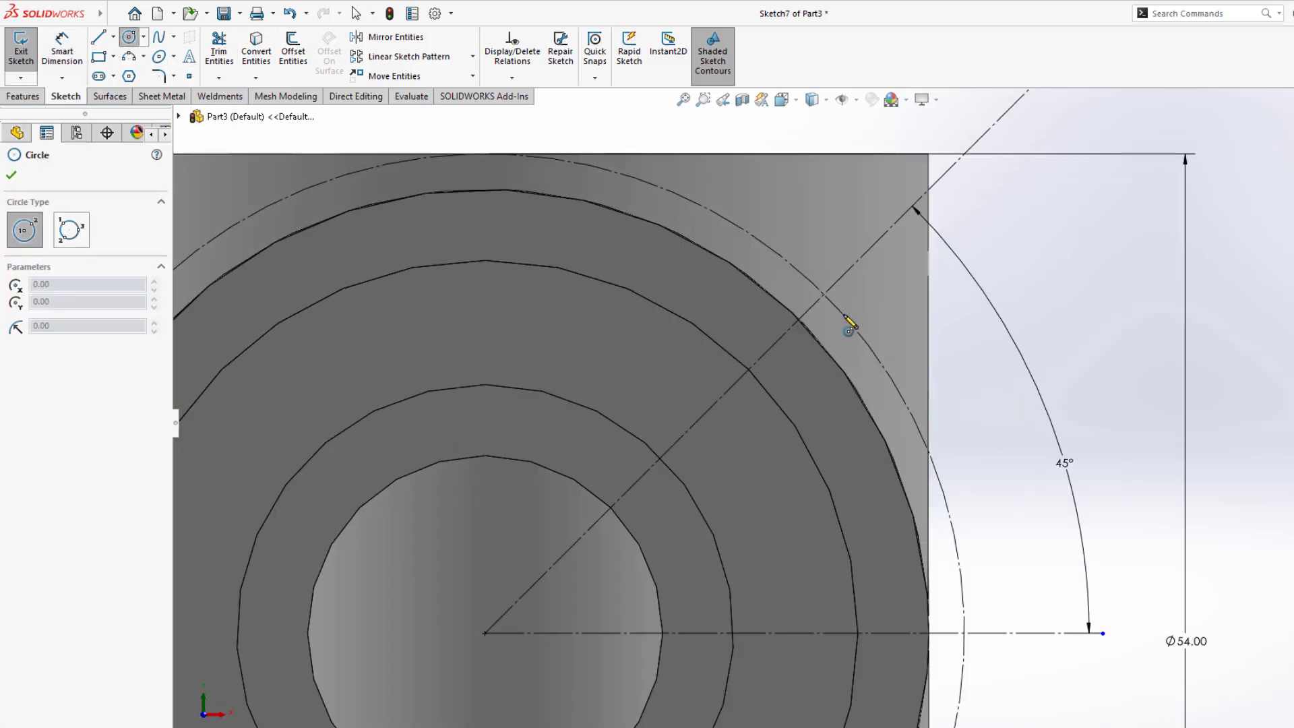
click(835, 281)
click(861, 322)
key(Escape)
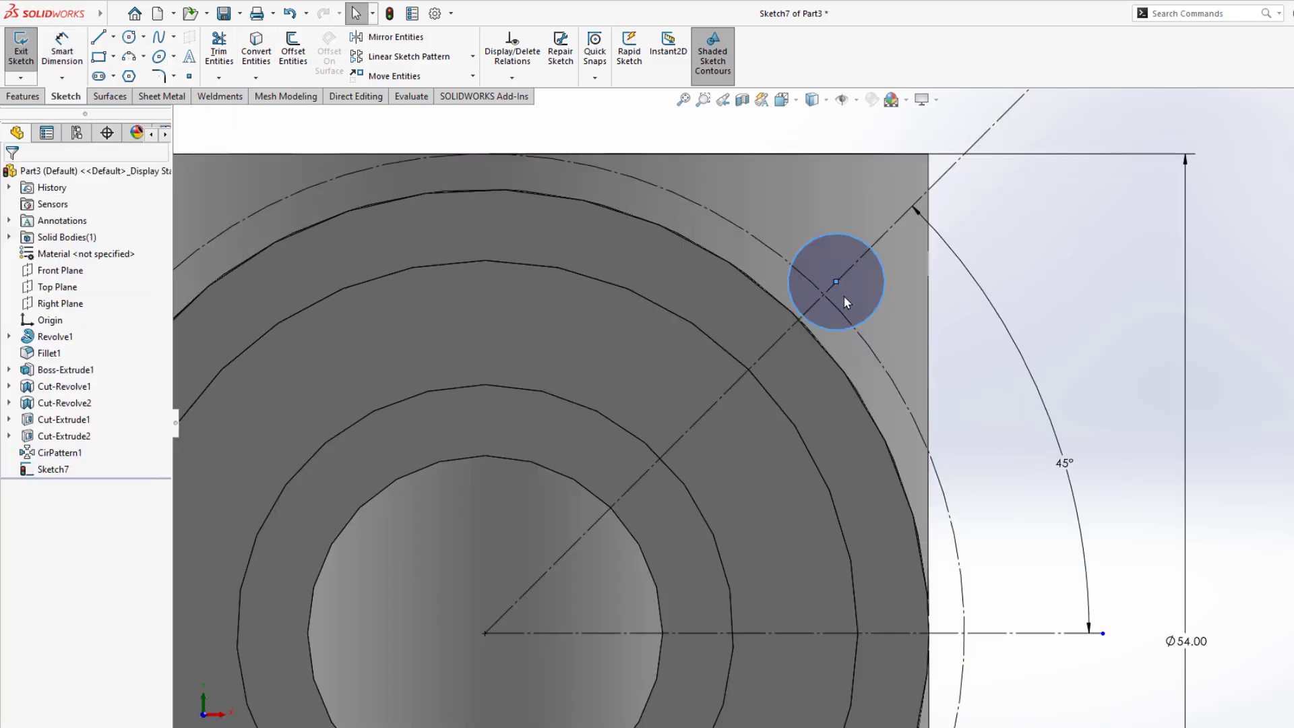
Make the small circle's centre point coincident with the 54 mm construction circle.
click(836, 282)
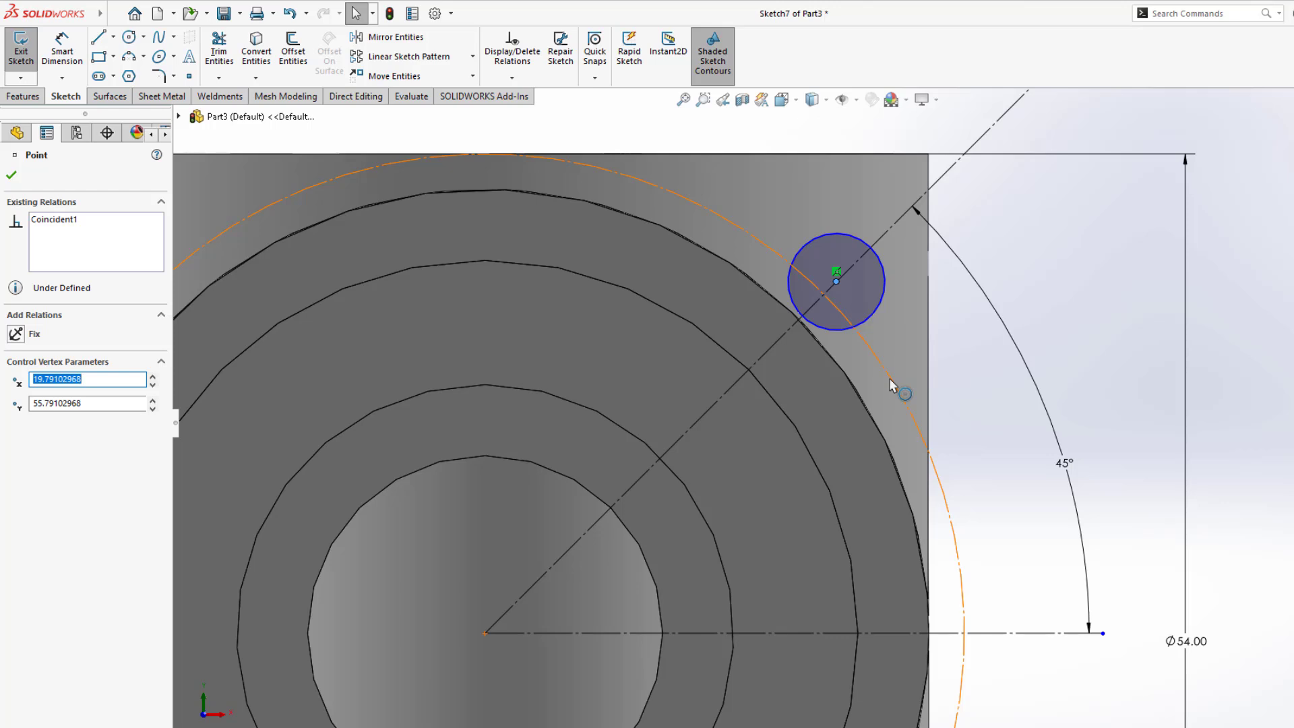
ctrl+click(890, 380)
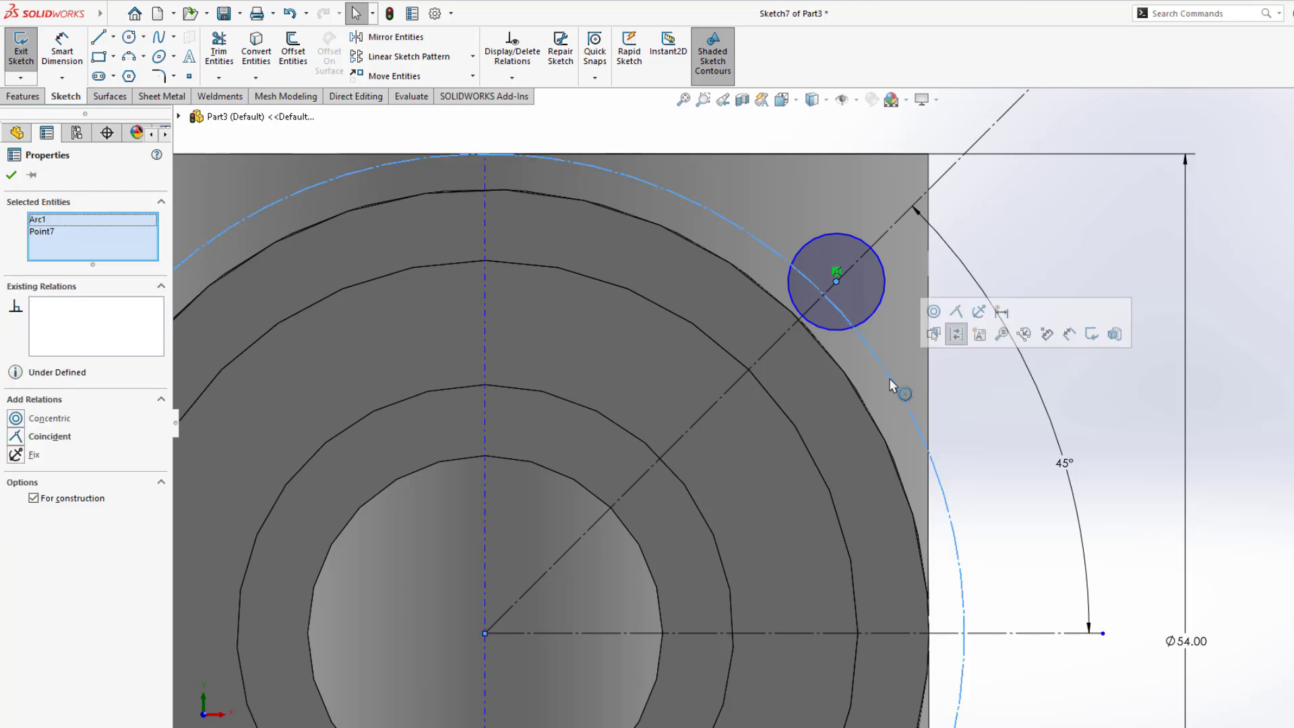
click(956, 312)
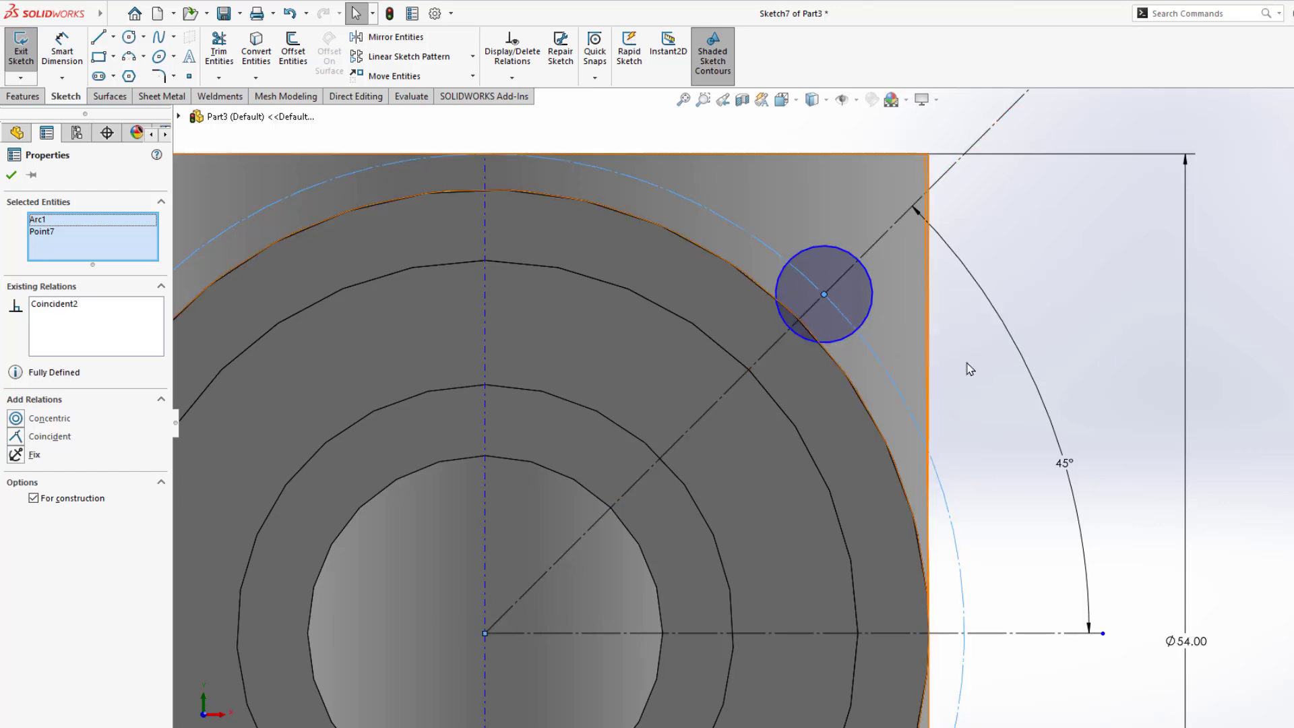
click(1035, 350)
Dimension the small circle's diameter to 8 mm.
scroll(887, 399, up, 3)
scroll(788, 377, down, 3)
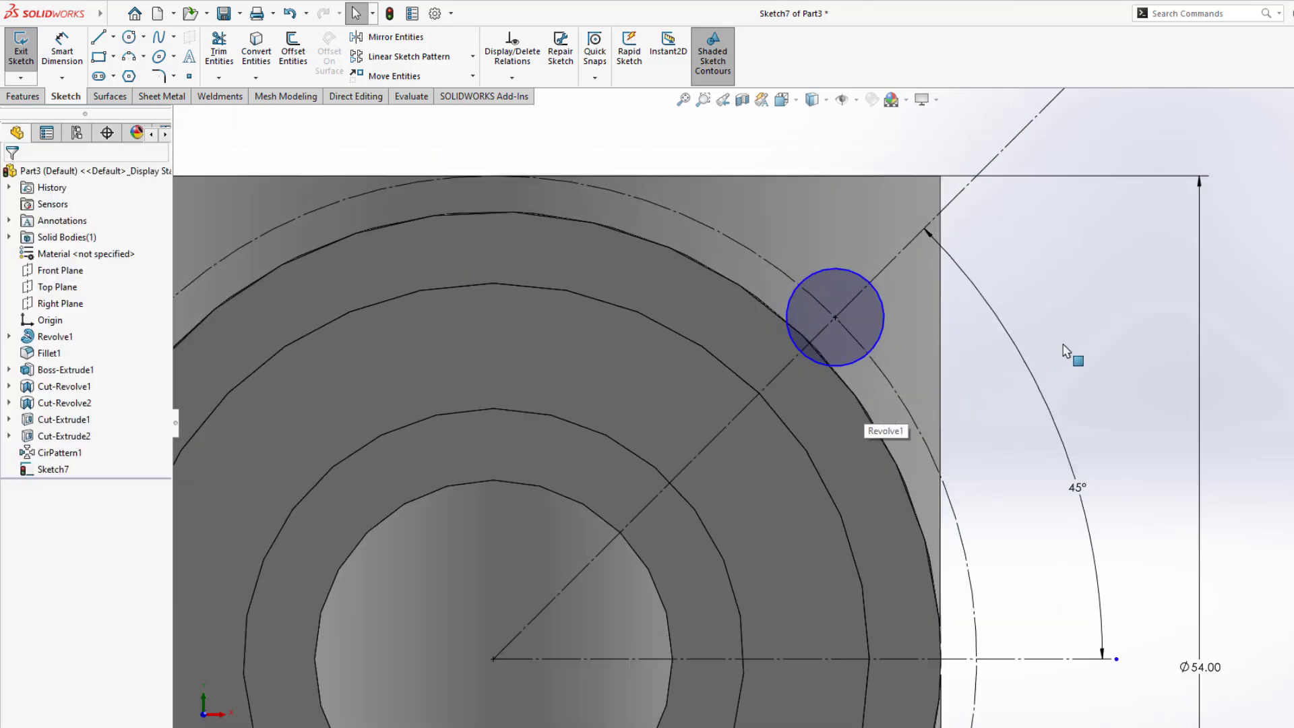
right_drag(1065, 350, 1068, 254)
click(883, 324)
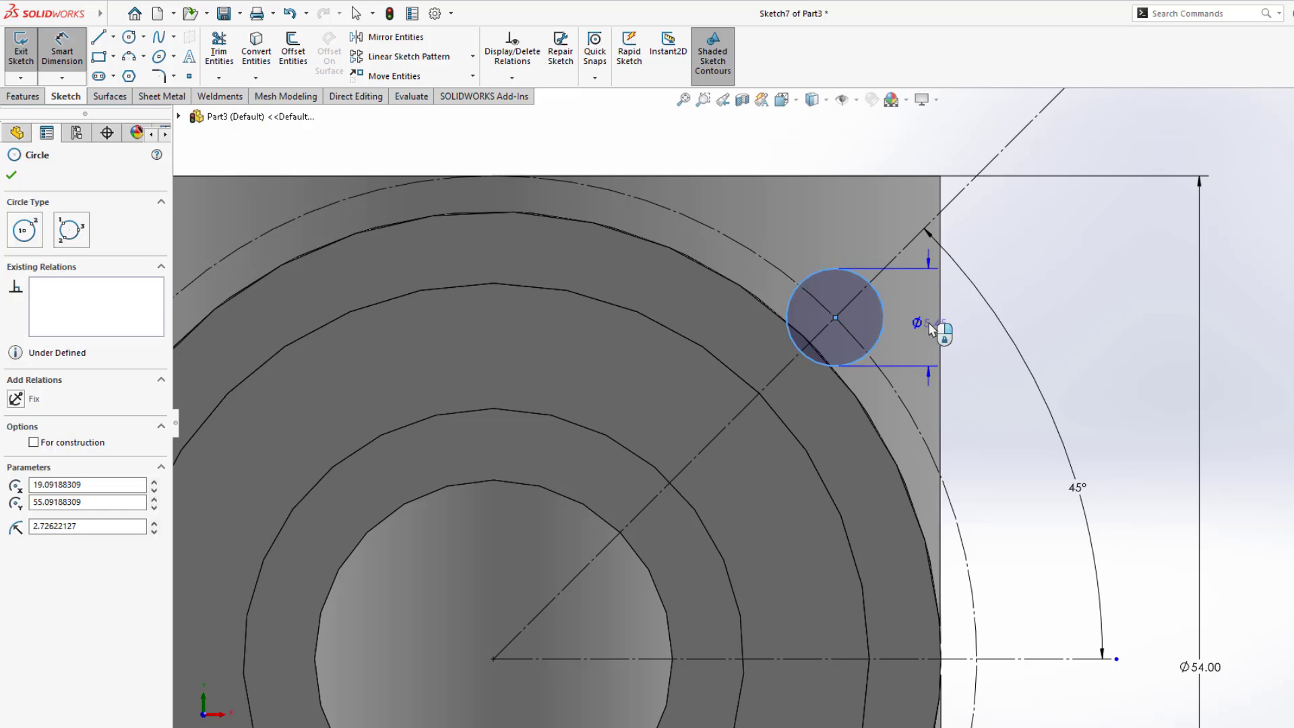
click(931, 329)
text(8)
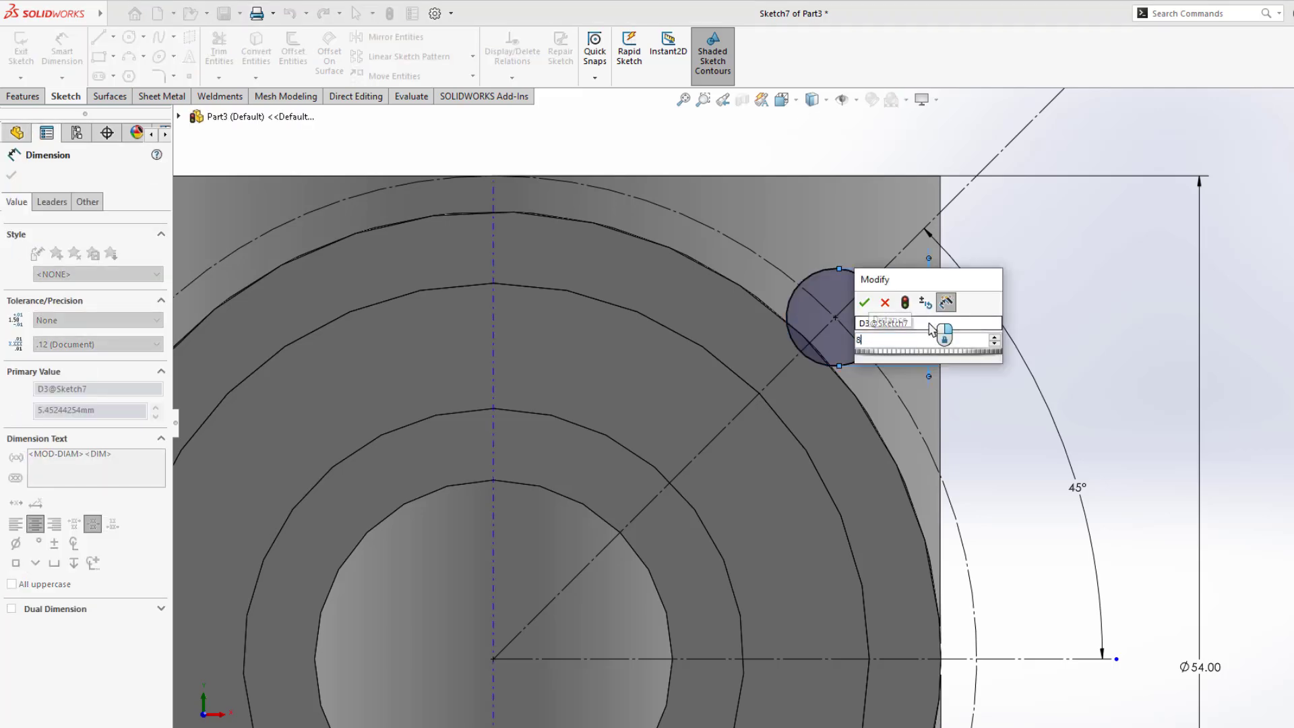
key(Return)
key(Escape)
Sketch two lines about 8 mm long from opposite sides of the 8 mm circle inward over the branch face, tangent to the circle.
scroll(874, 323, down, 2)
scroll(874, 323, up, 2)
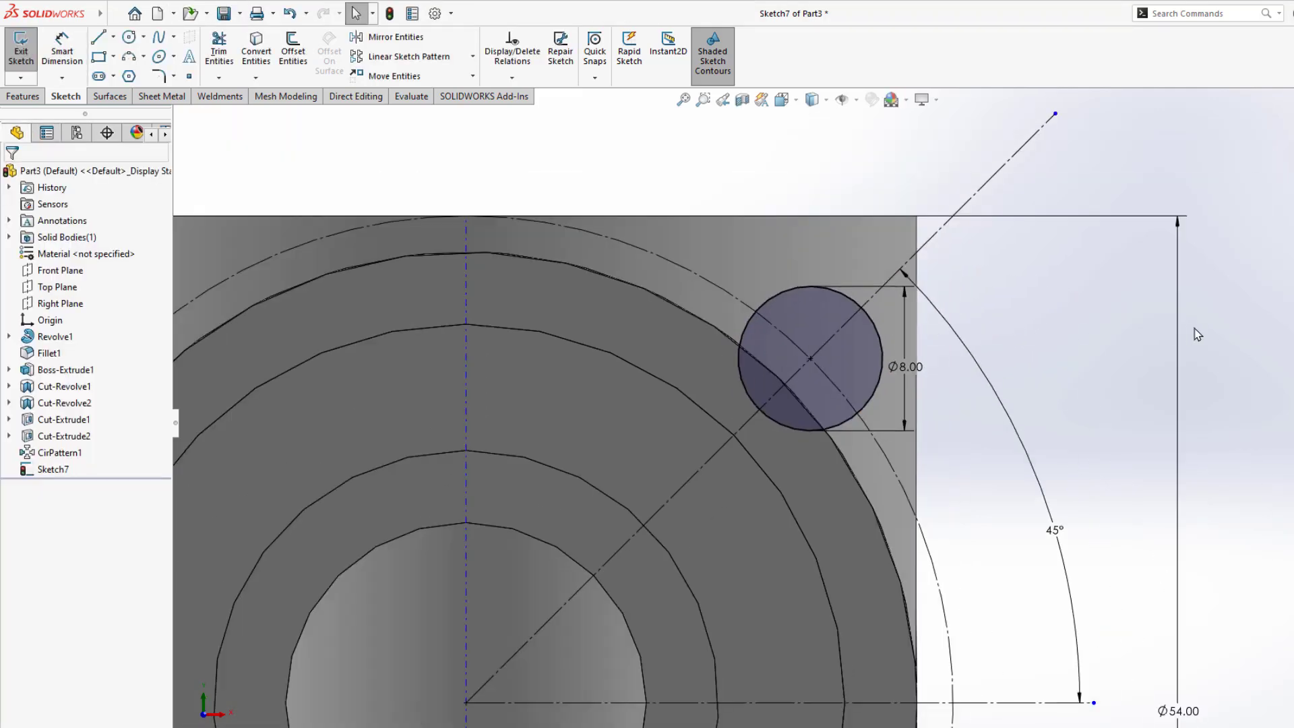
right_drag(1198, 333, 1039, 331)
scroll(876, 337, down, 2)
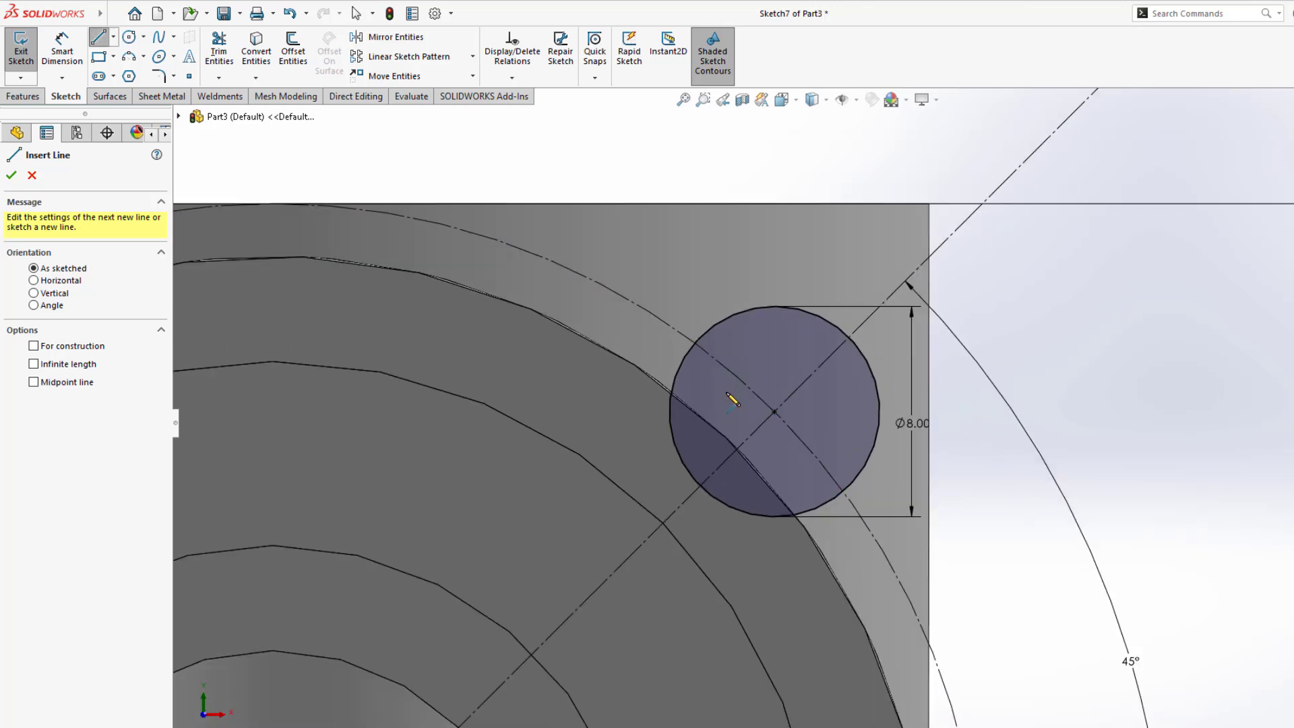
click(705, 332)
double_click(560, 499)
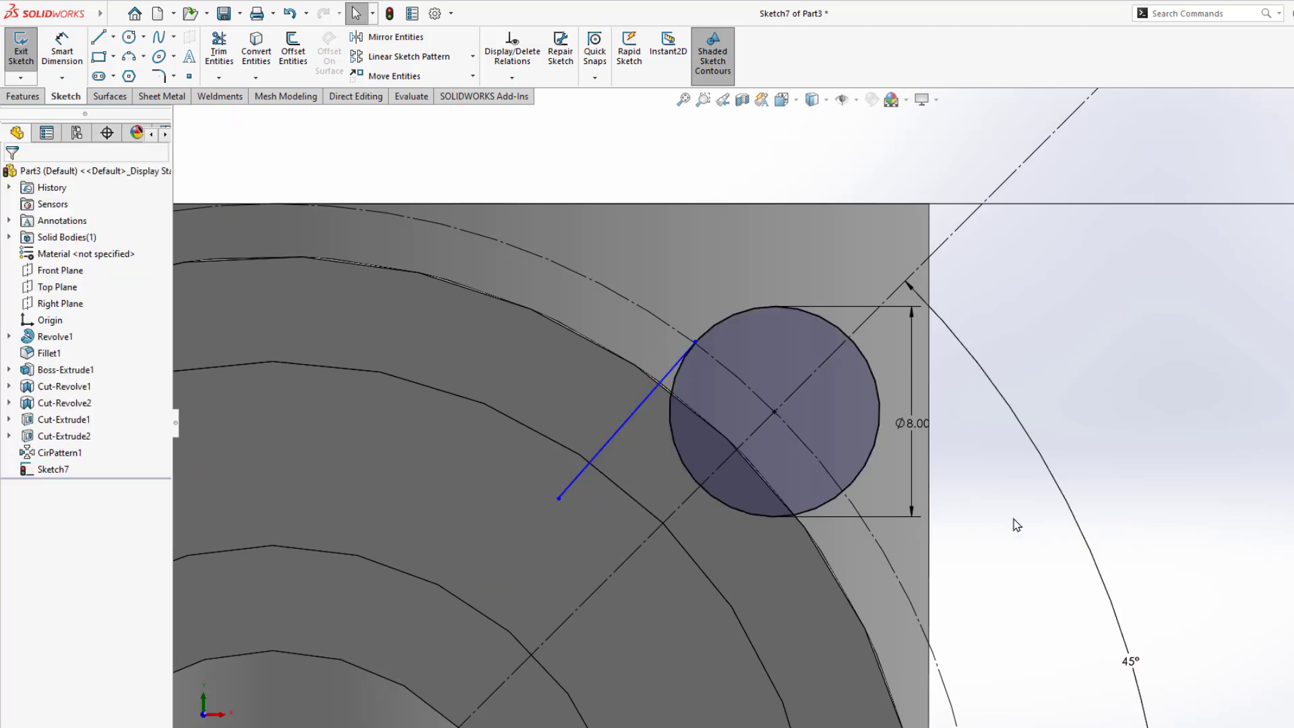
click(850, 485)
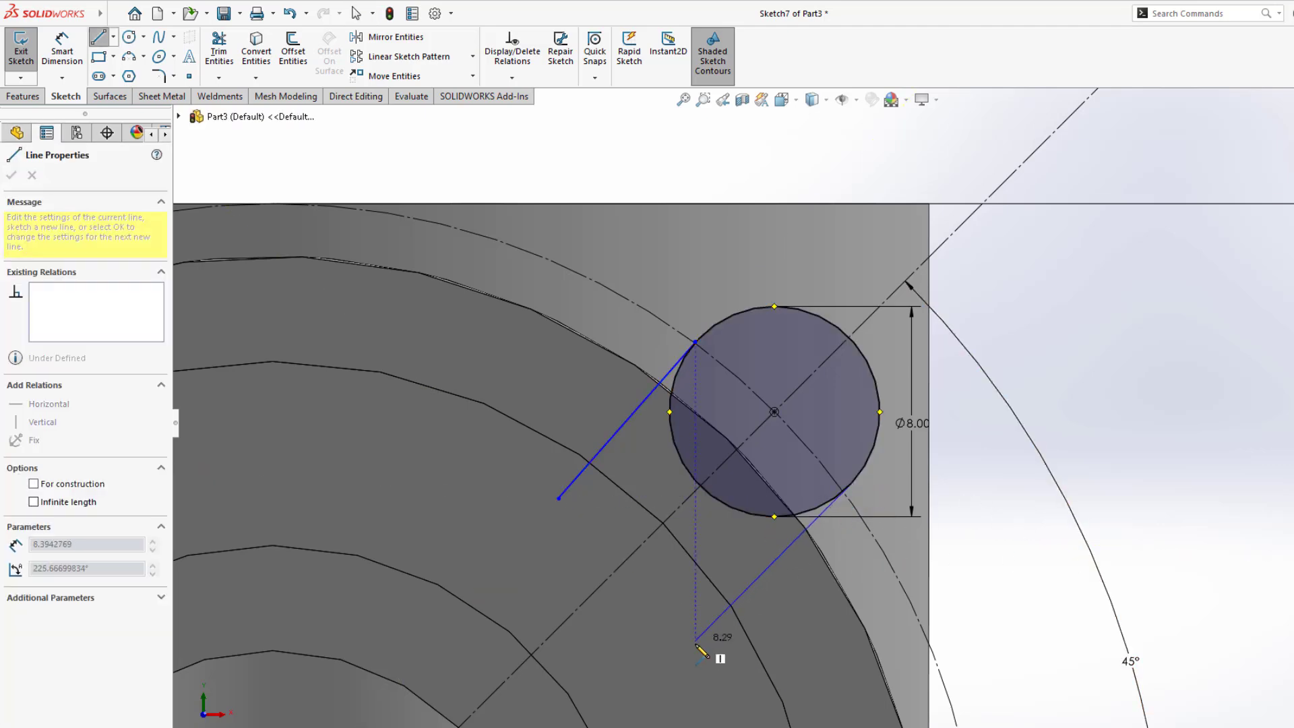
double_click(694, 644)
key(Escape)
Add parallel relations between each of the two tangent lines and the 45° construction line.
ctrl+middle_drag(866, 587, 852, 543)
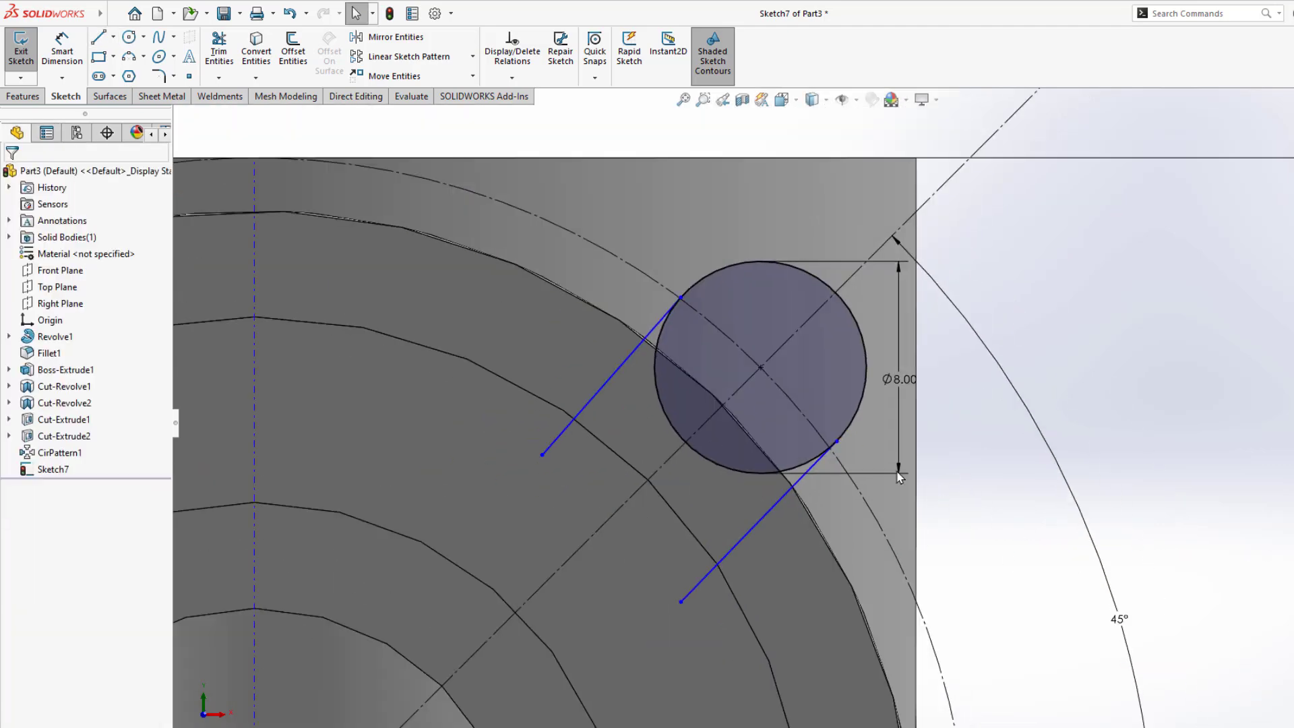
click(623, 364)
ctrl+click(674, 456)
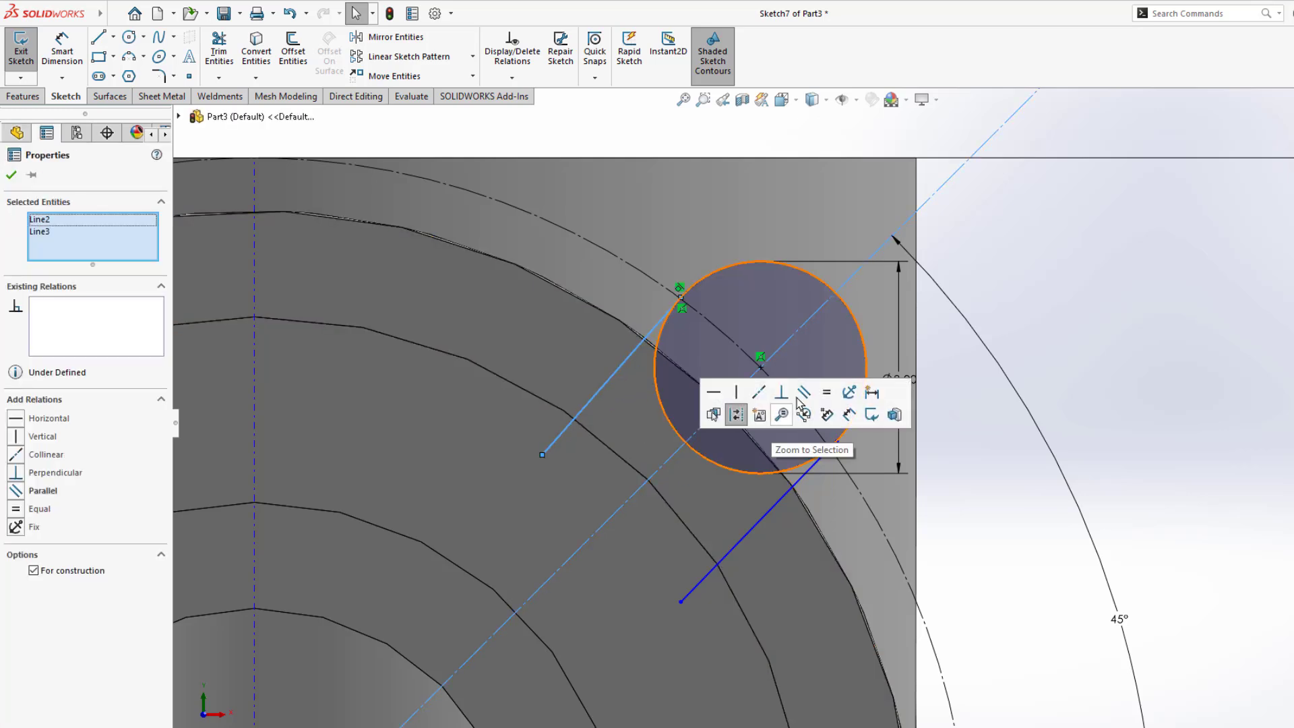
click(740, 413)
click(746, 548)
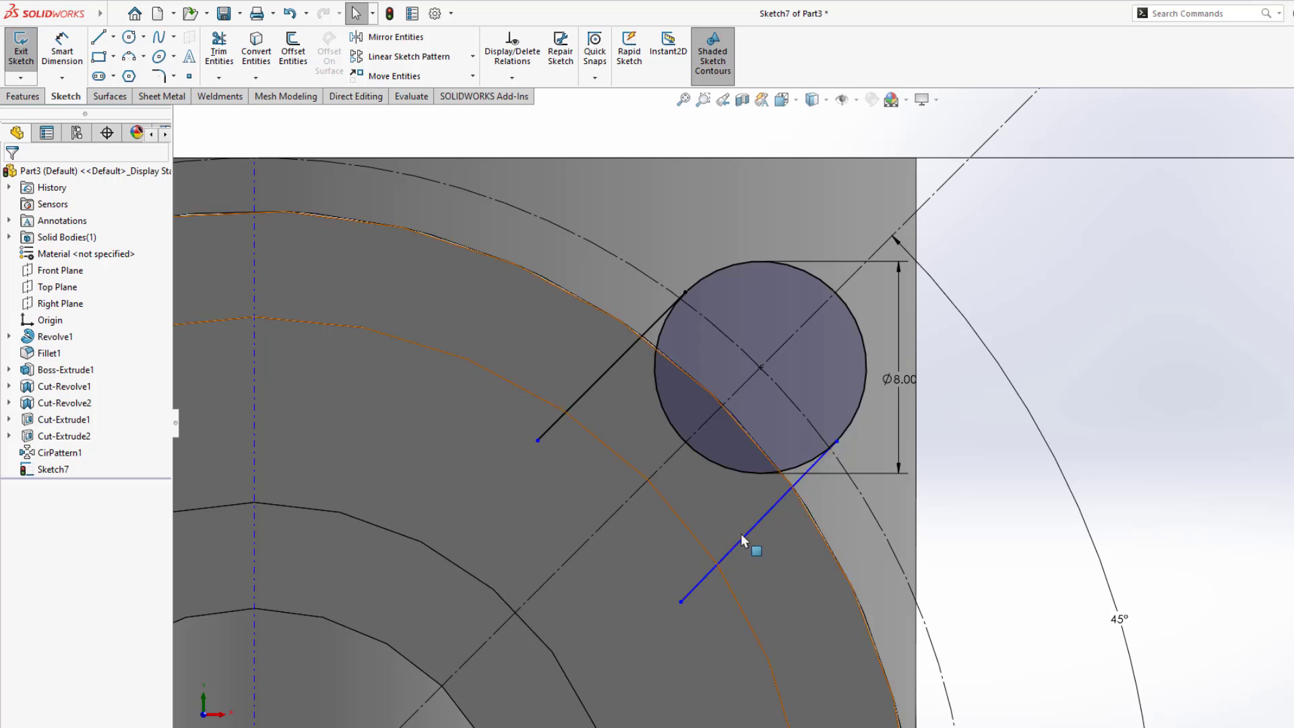
click(745, 536)
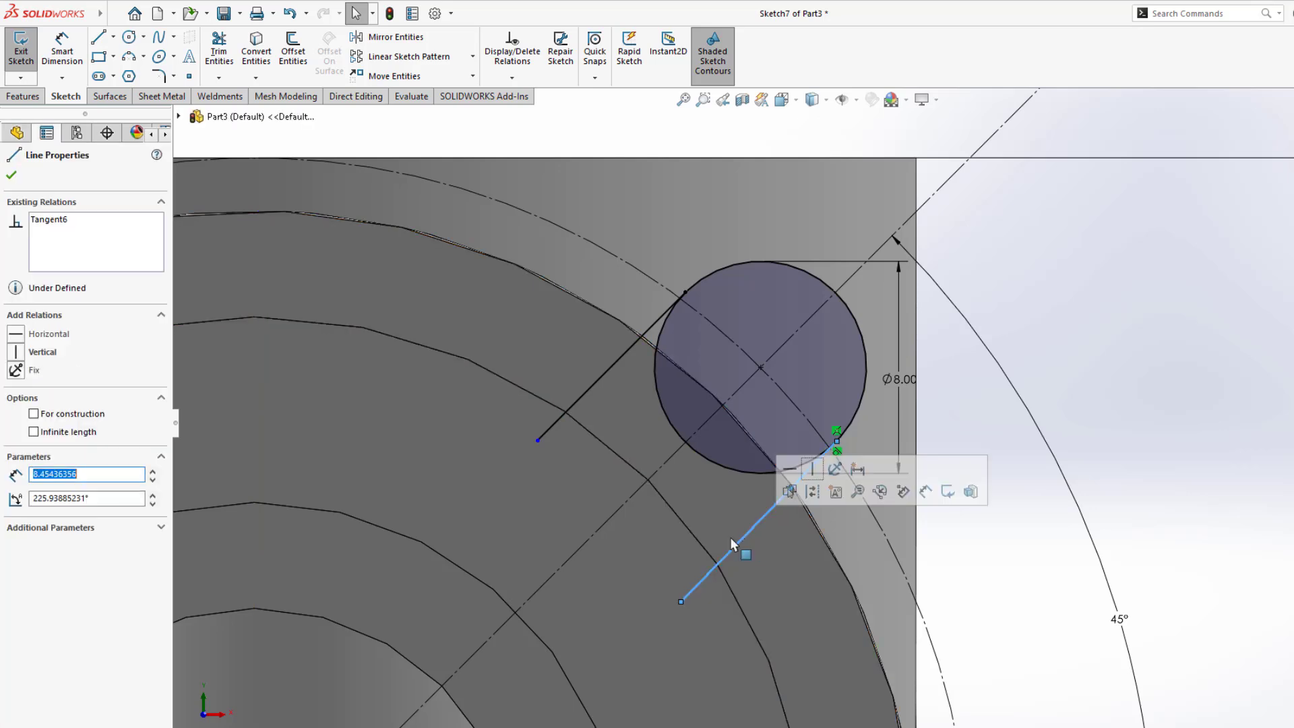
ctrl+click(608, 519)
click(745, 456)
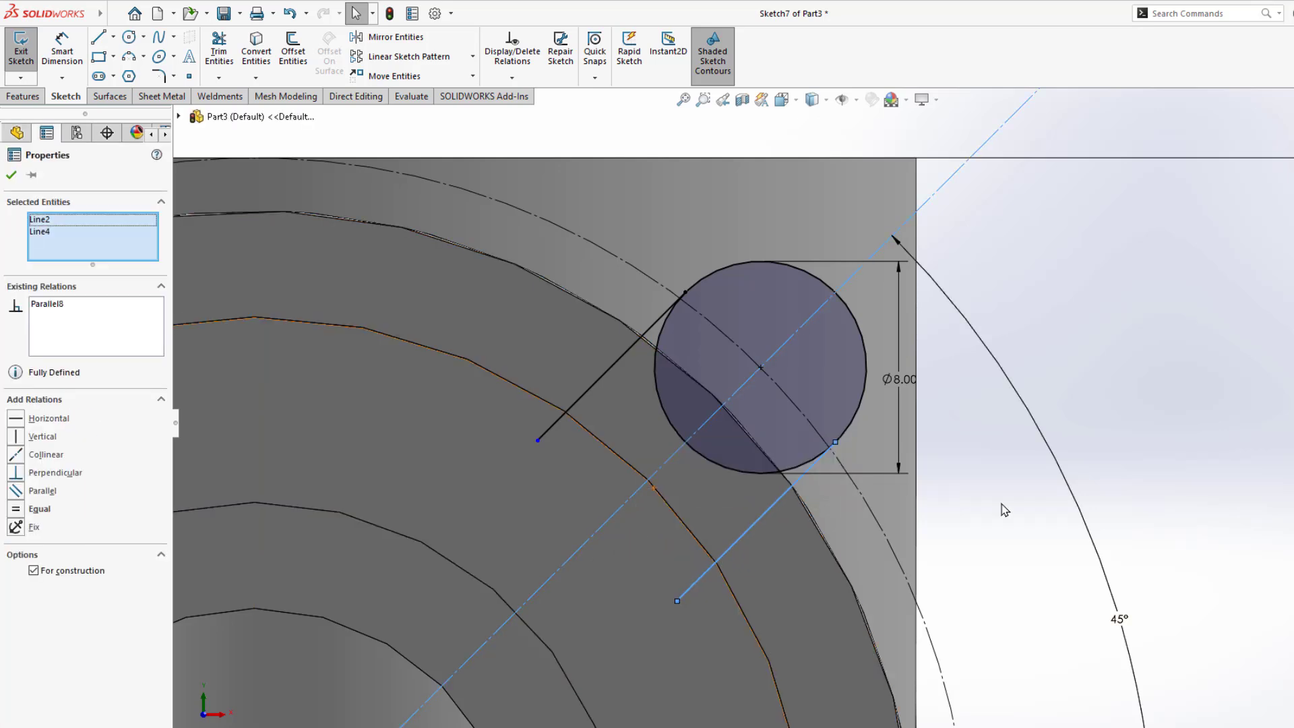
click(1003, 507)
Trim the tangent lines' inner ends, the branch outline circle outside the boss, and the 8 mm circle's portion inside the branch outline.
scroll(960, 537, up, 1)
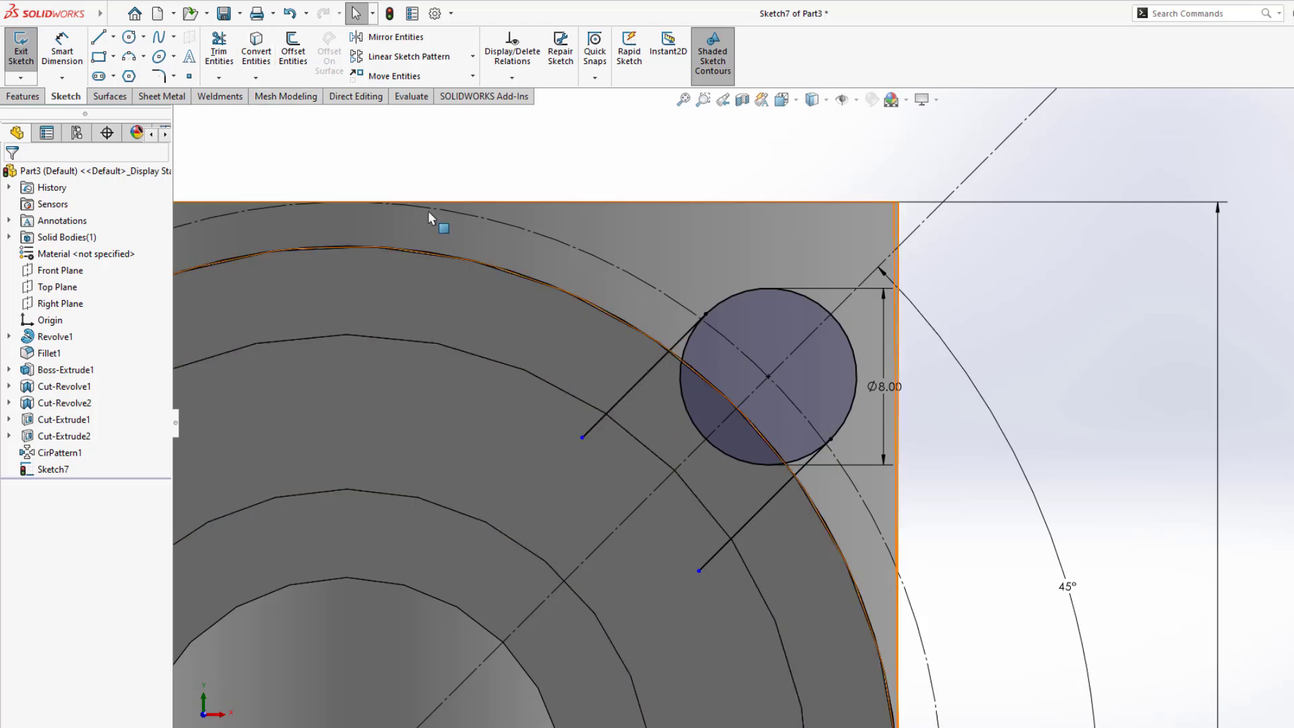
click(220, 57)
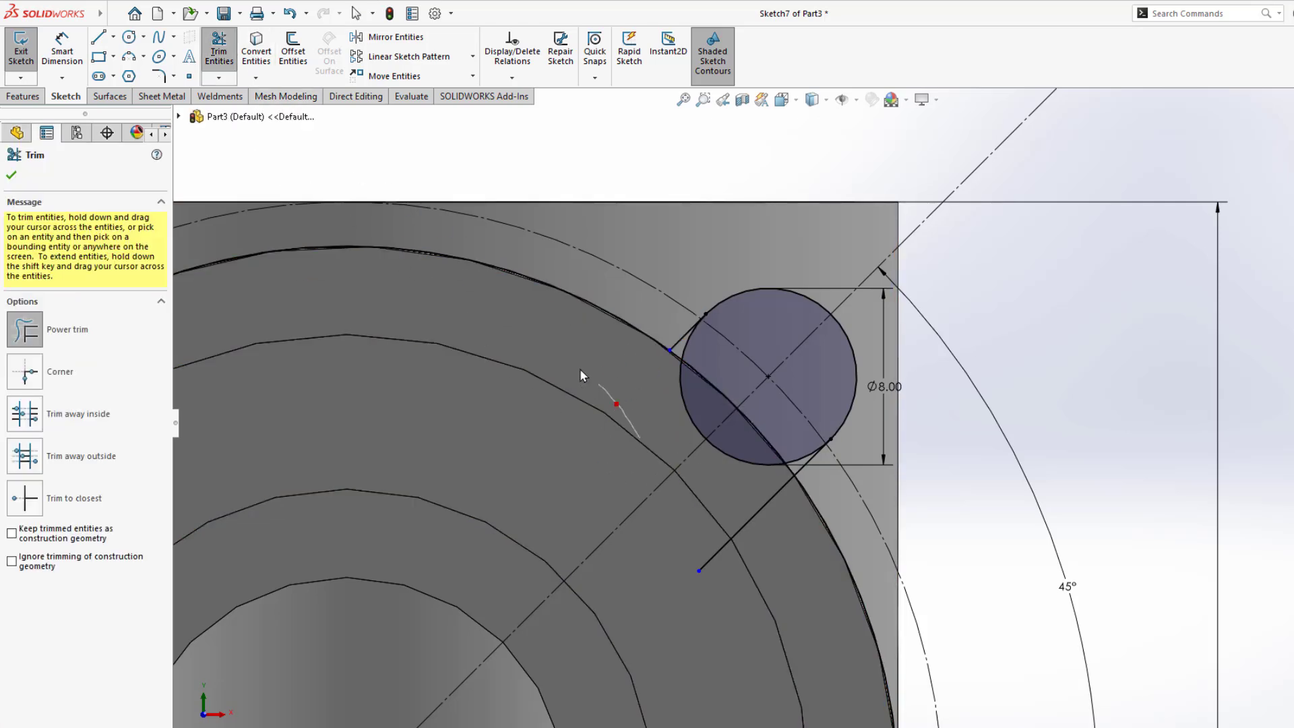
drag(800, 554, 845, 535)
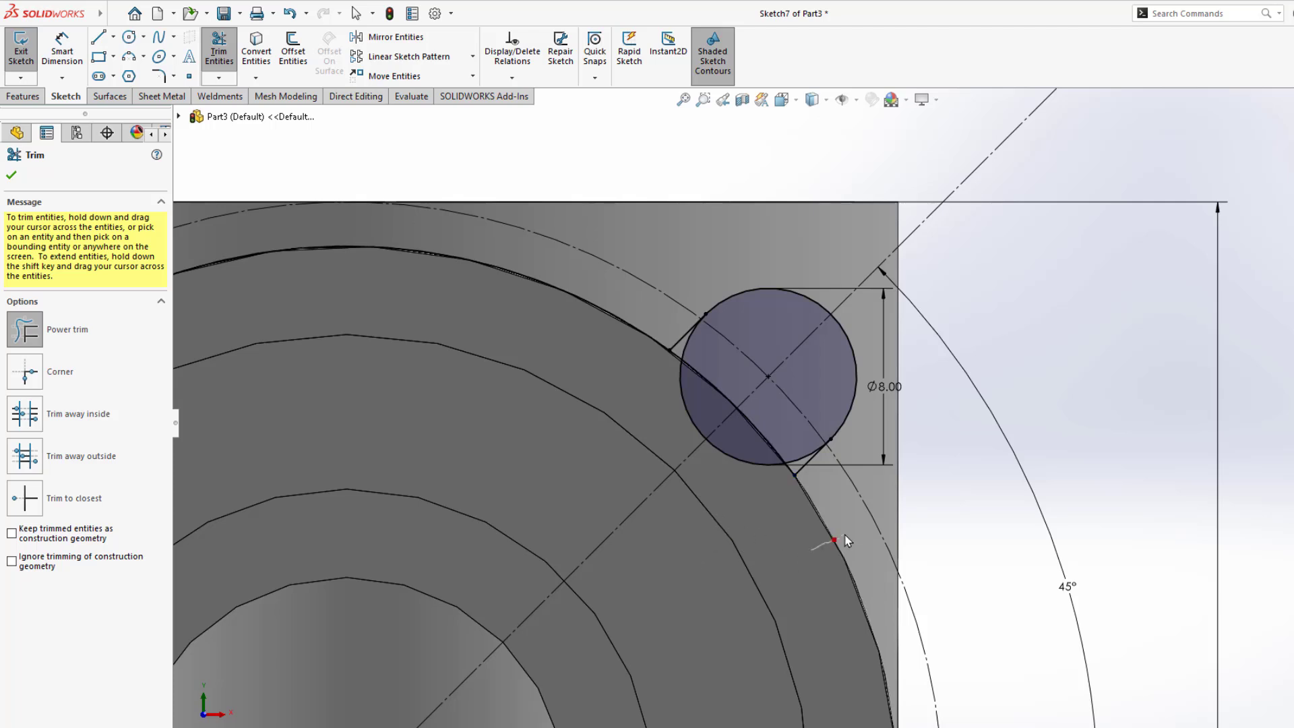
drag(558, 332, 572, 290)
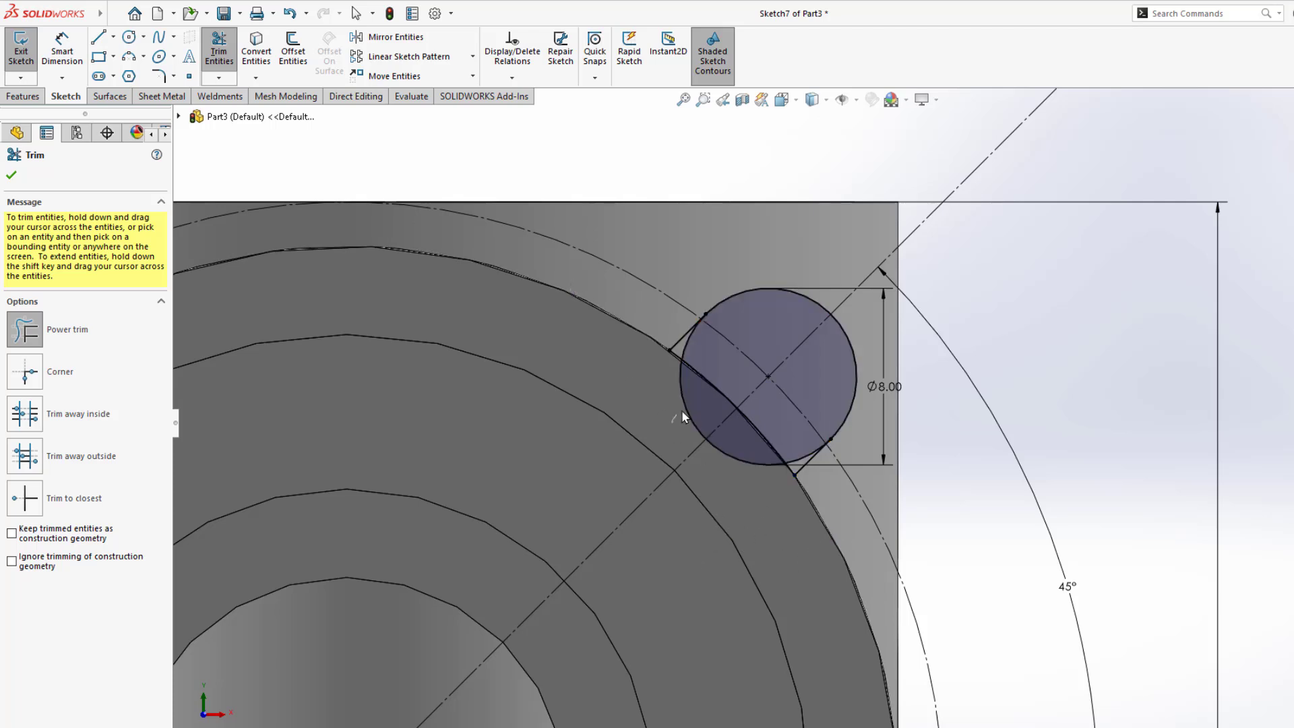
drag(682, 413, 719, 485)
scroll(722, 381, down, 3)
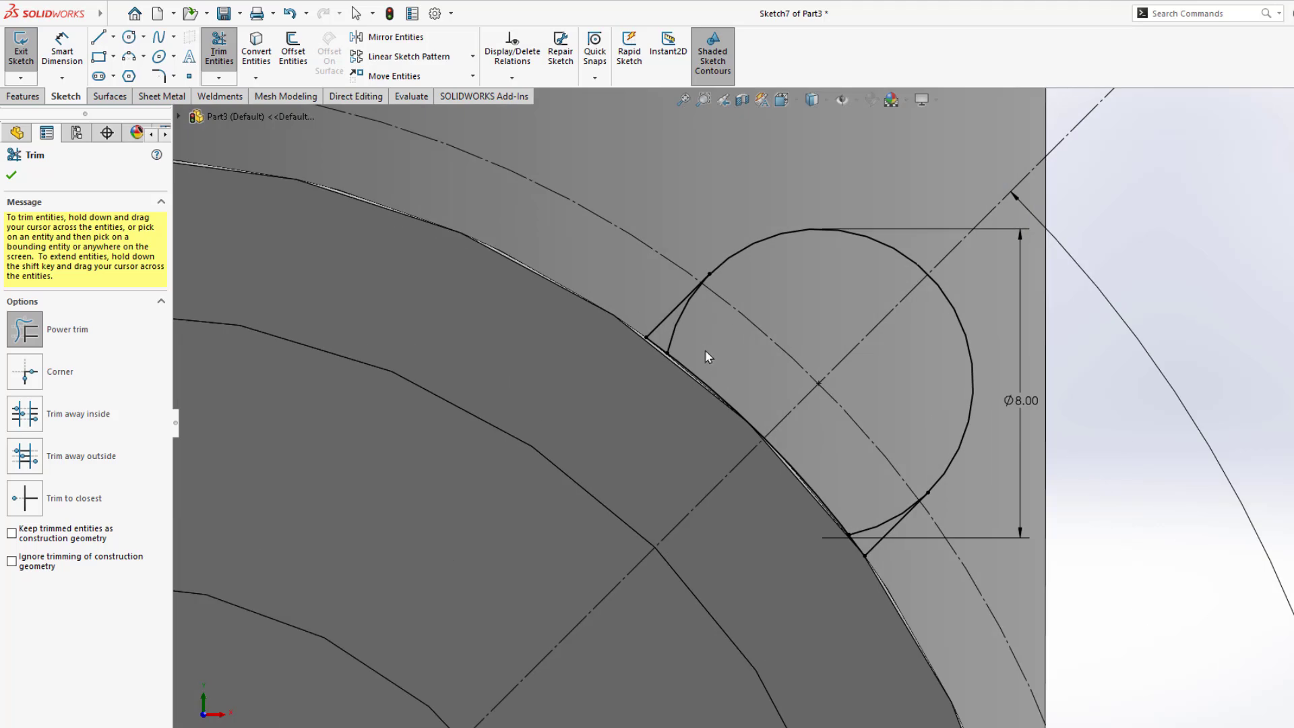
Try trimming the leftover arc beside the upper tangent line, undo it, and check the arc's tangency with both lines.
drag(711, 355, 672, 329)
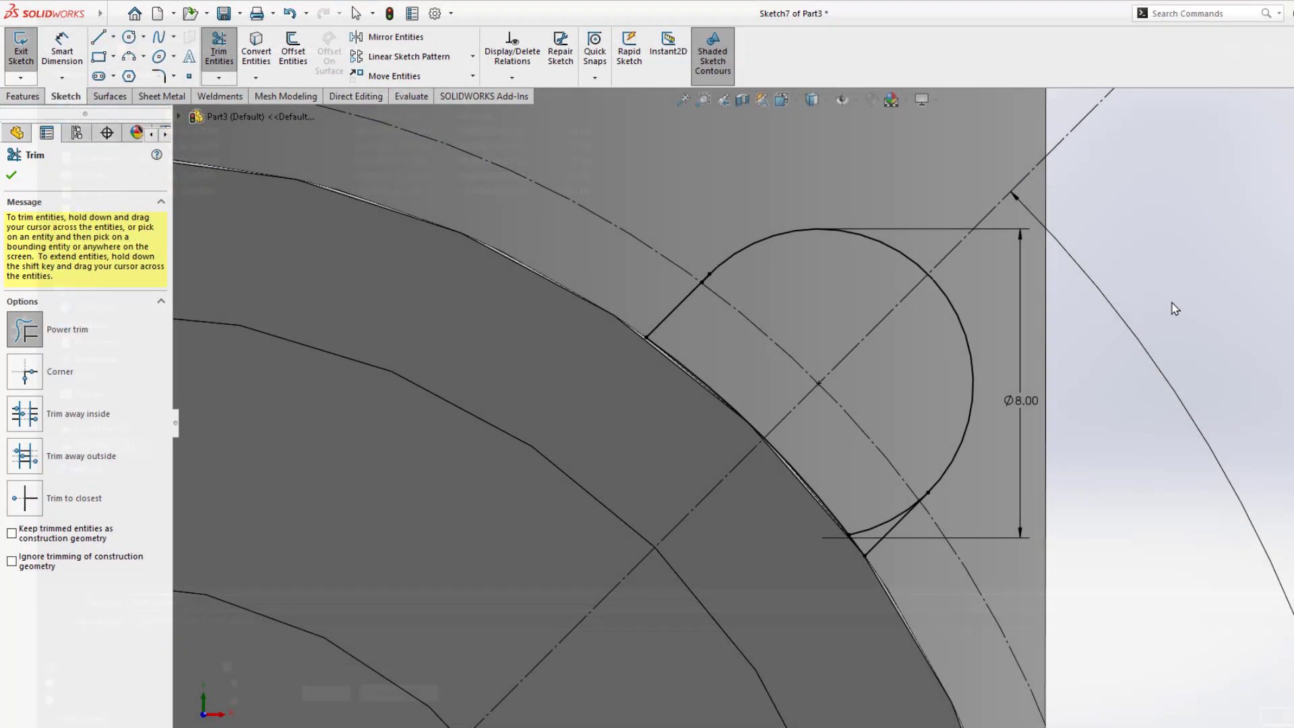
key(ctrl+z)
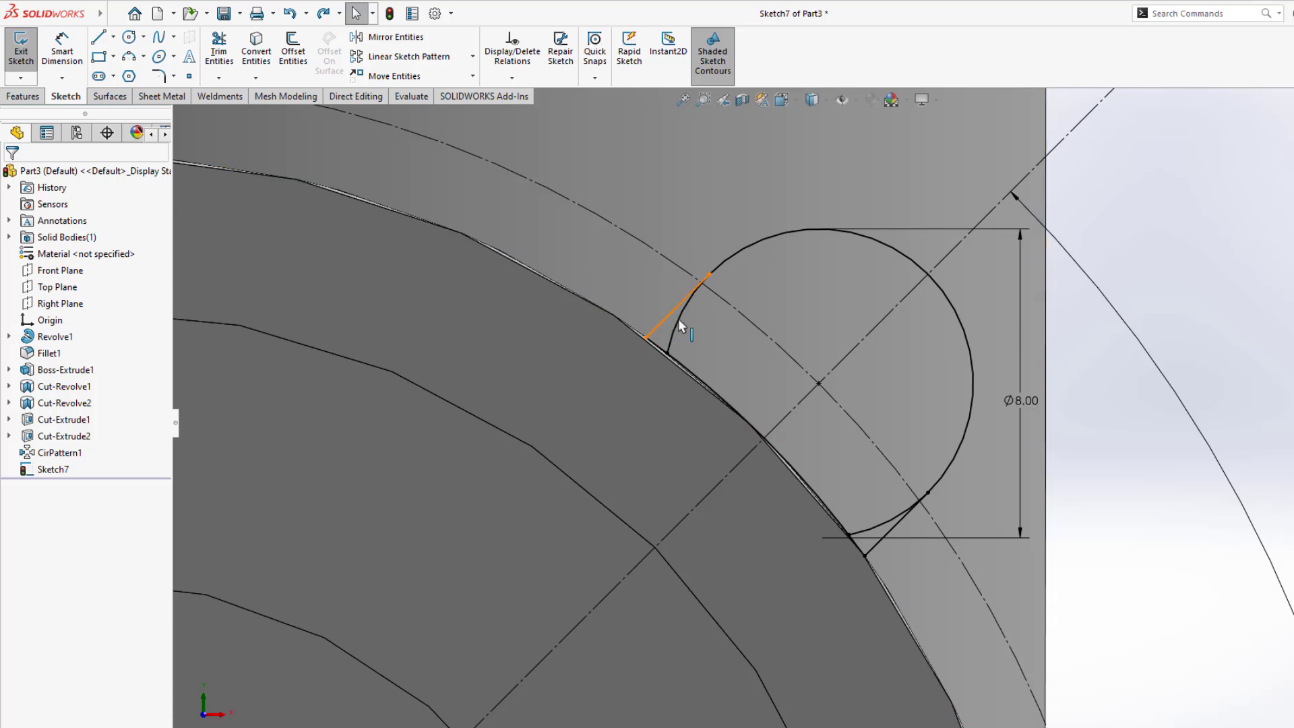
click(679, 321)
ctrl+click(685, 333)
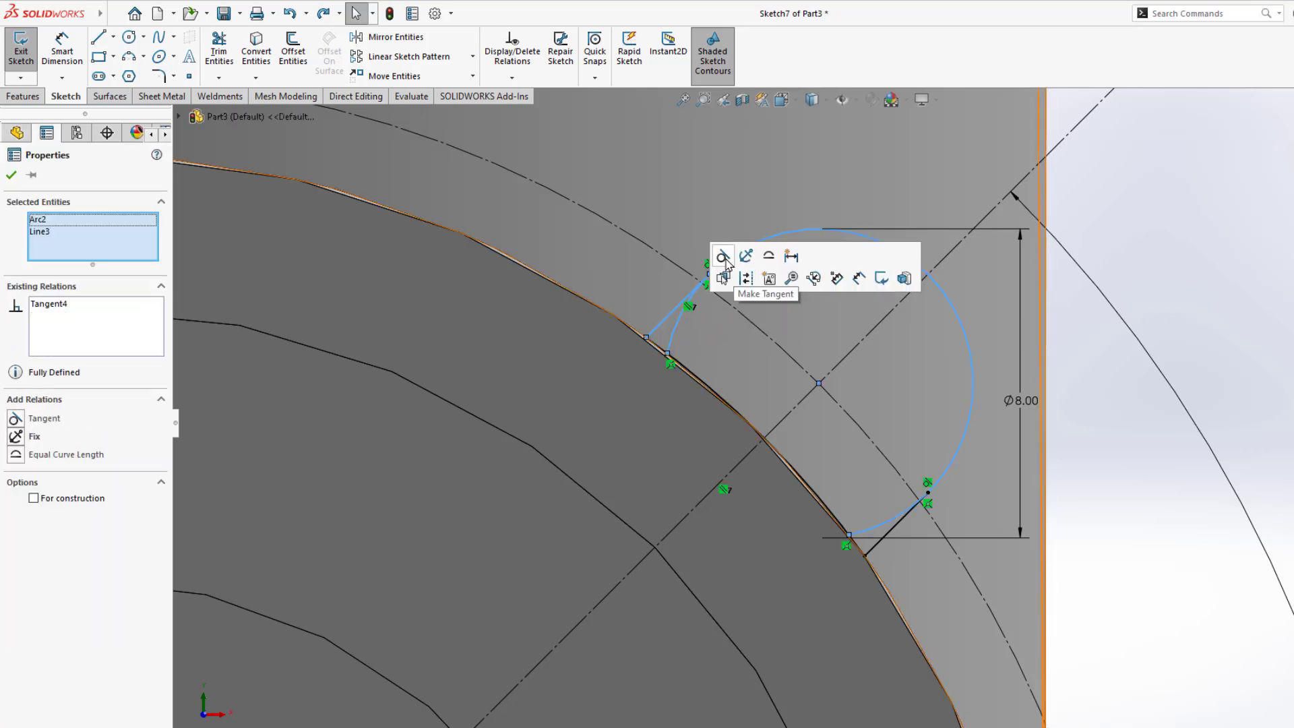
key(Escape)
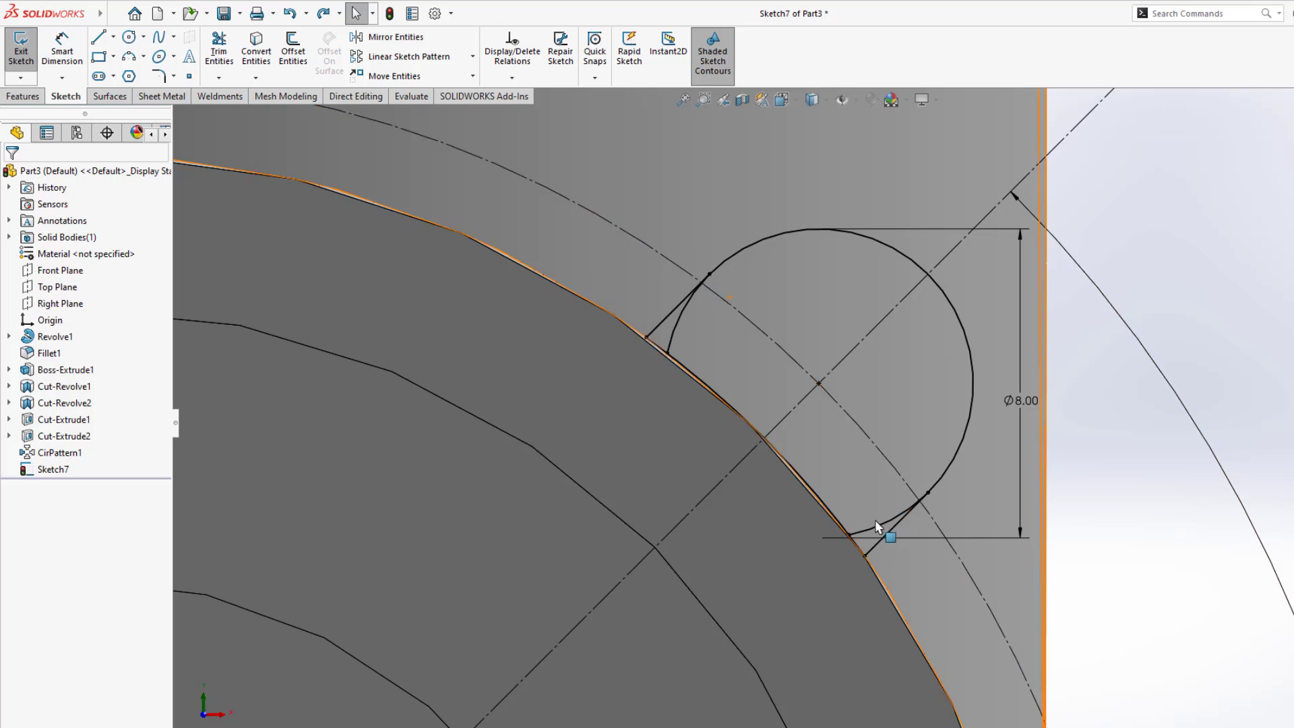
click(883, 521)
ctrl+click(900, 523)
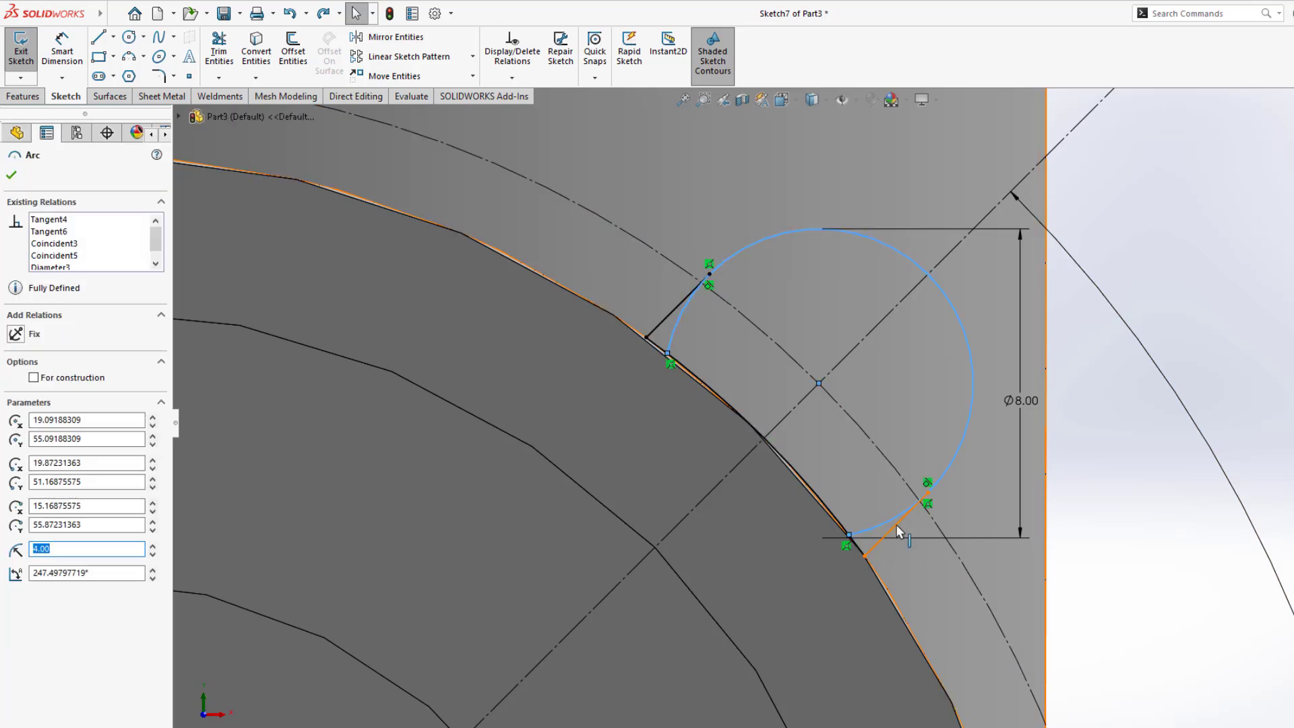
click(1173, 586)
Trim the leftover 8 mm circle arc beside the lower tangent line, including the tiny remainder near the 54 mm pitch circle.
scroll(792, 453, down, 3)
click(219, 51)
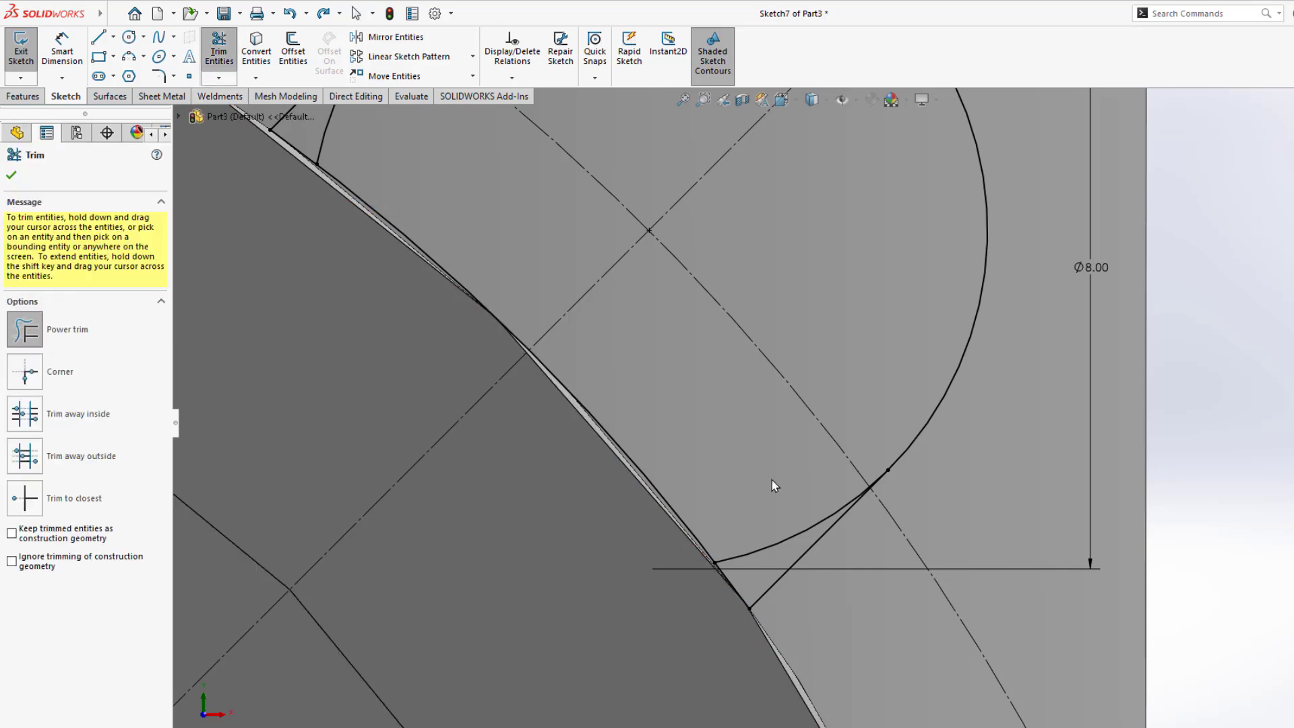
scroll(775, 485, down, 3)
drag(787, 567, 765, 543)
scroll(842, 431, down, 5)
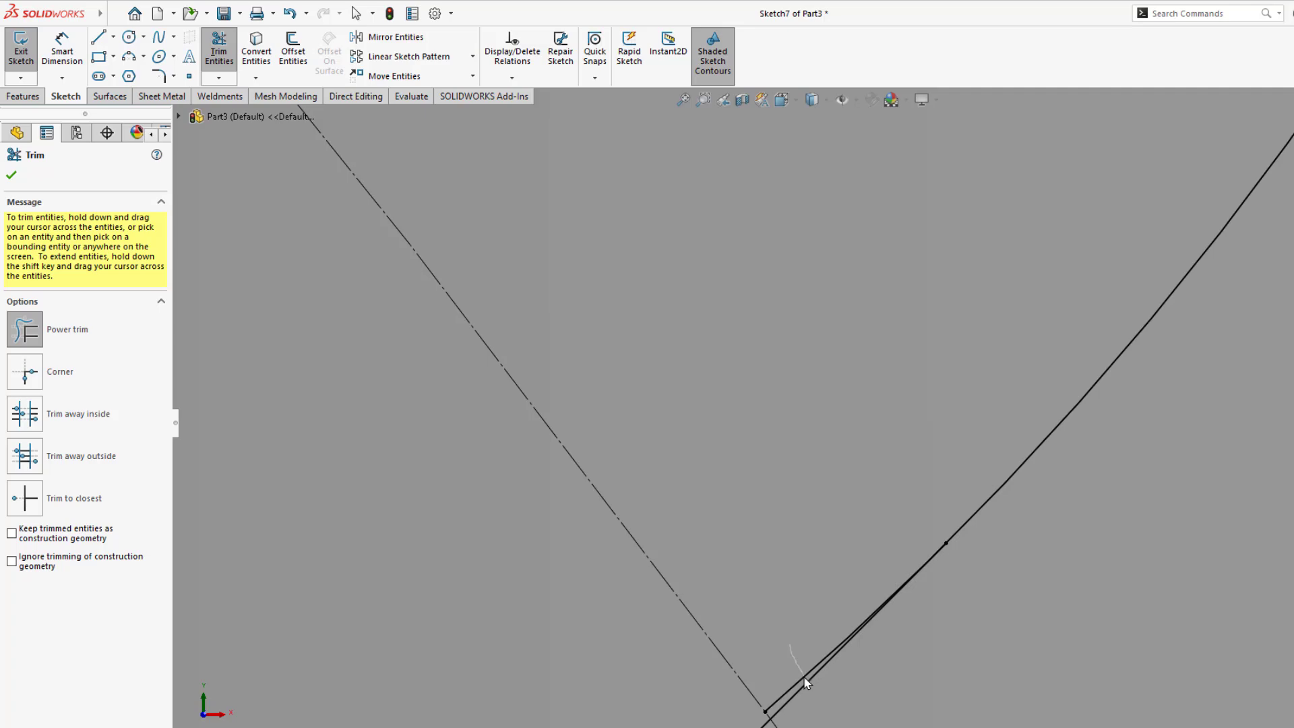
drag(807, 682, 802, 676)
scroll(598, 395, up, 6)
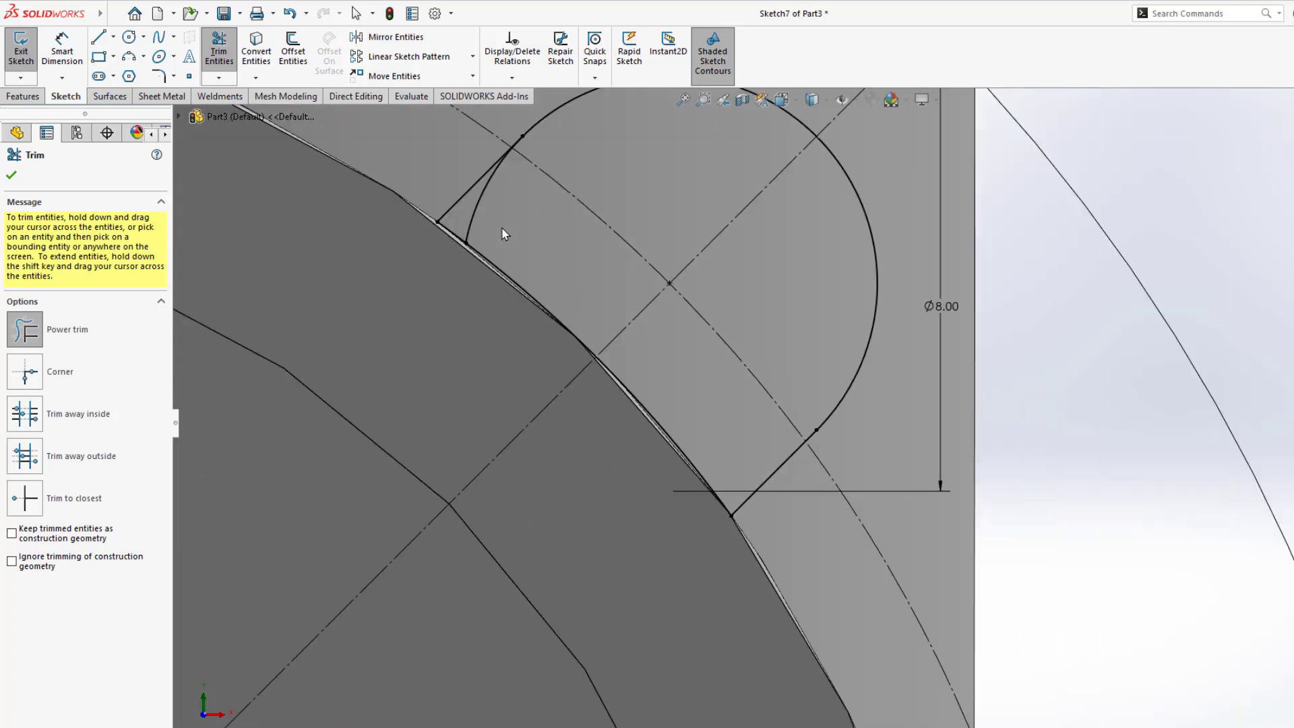
Trim the leftover 8 mm circle arc beside the upper tangent line to close the boss profile.
scroll(595, 262, down, 3)
scroll(592, 284, up, 3)
scroll(789, 365, down, 8)
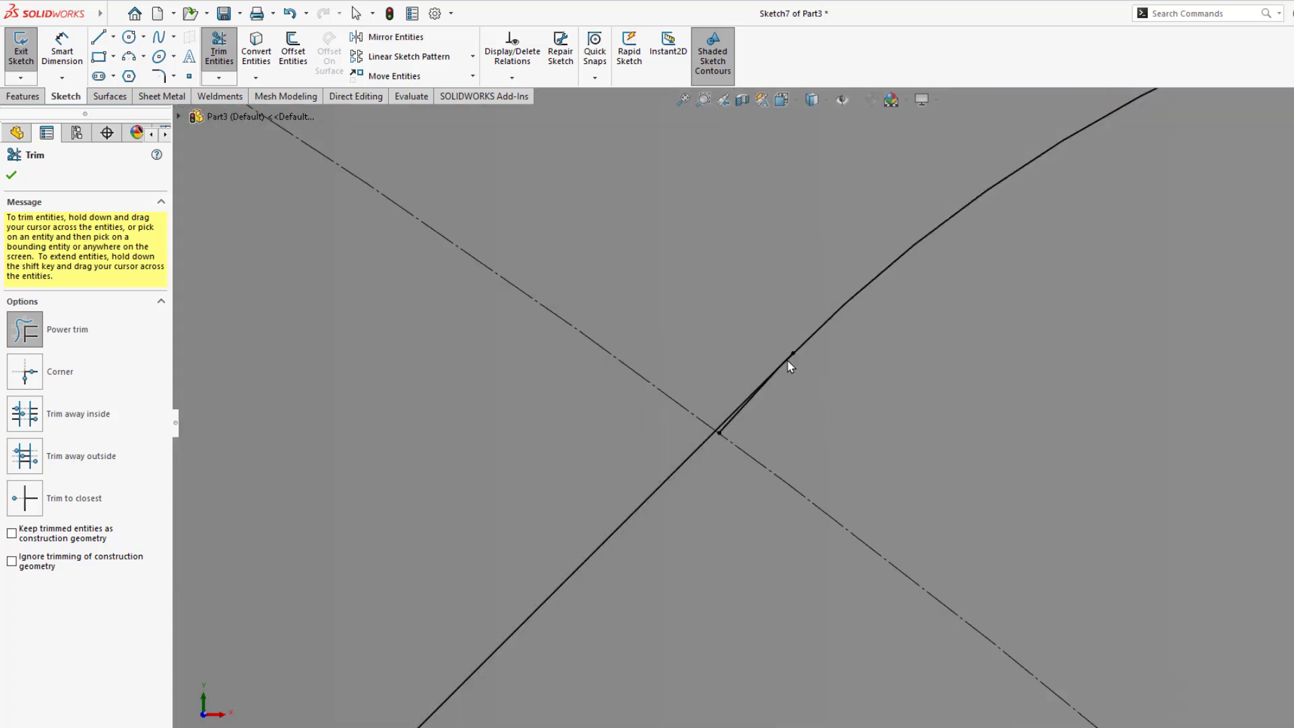
scroll(781, 368, down, 4)
drag(669, 507, 659, 496)
scroll(823, 546, up, 10)
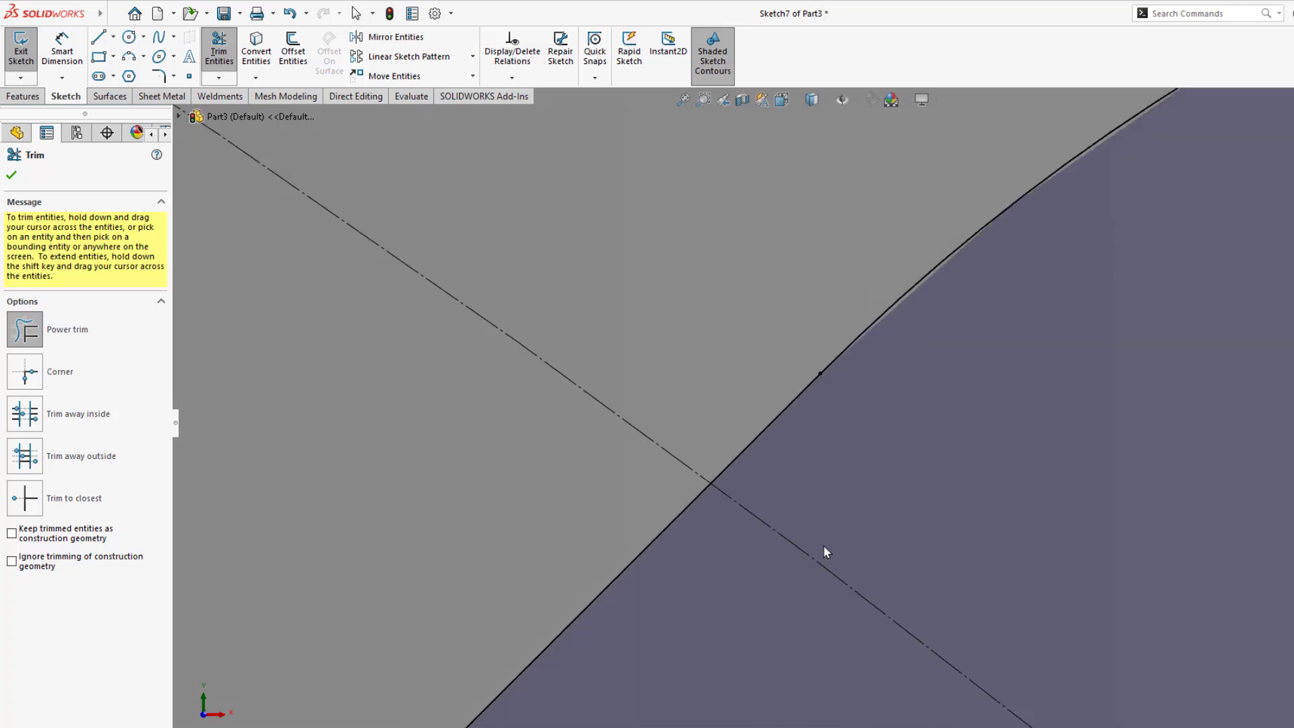
scroll(847, 547, up, 6)
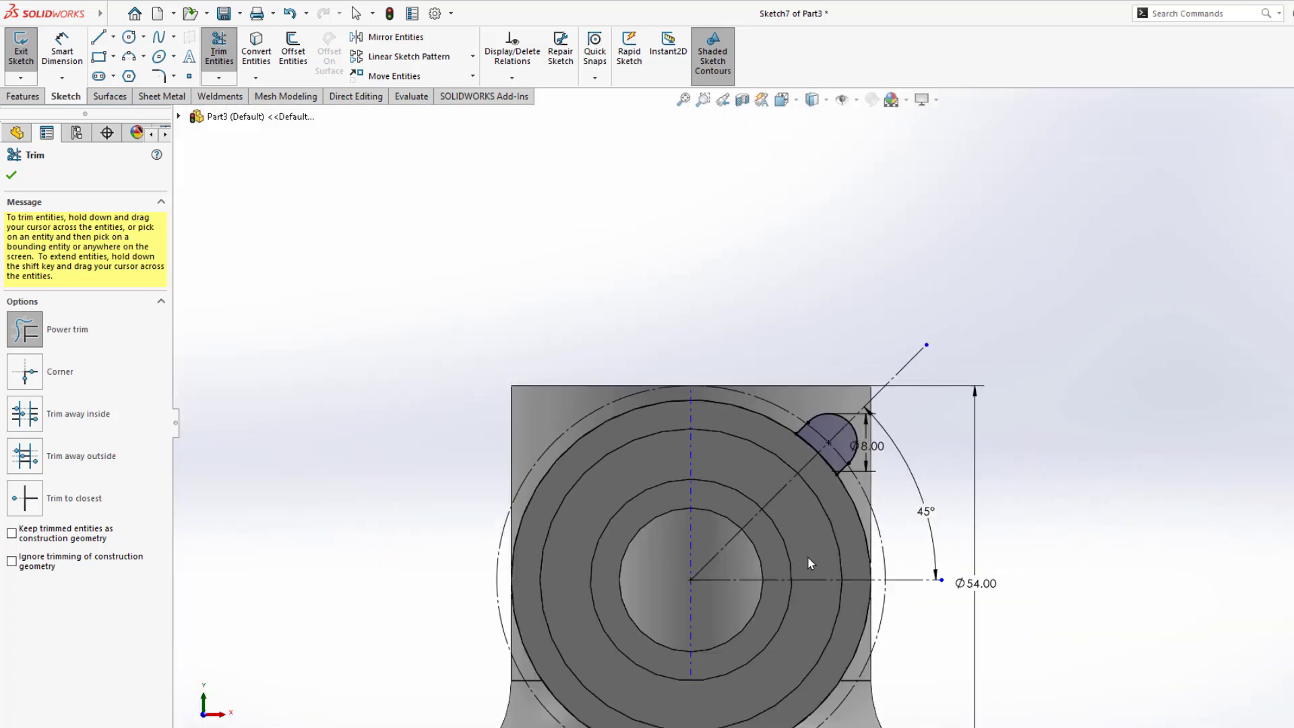
Extrude the boss profile Up To Surface, ending on the vertical cylinder's outer face, with the result merged.
middle_drag(815, 559, 731, 452)
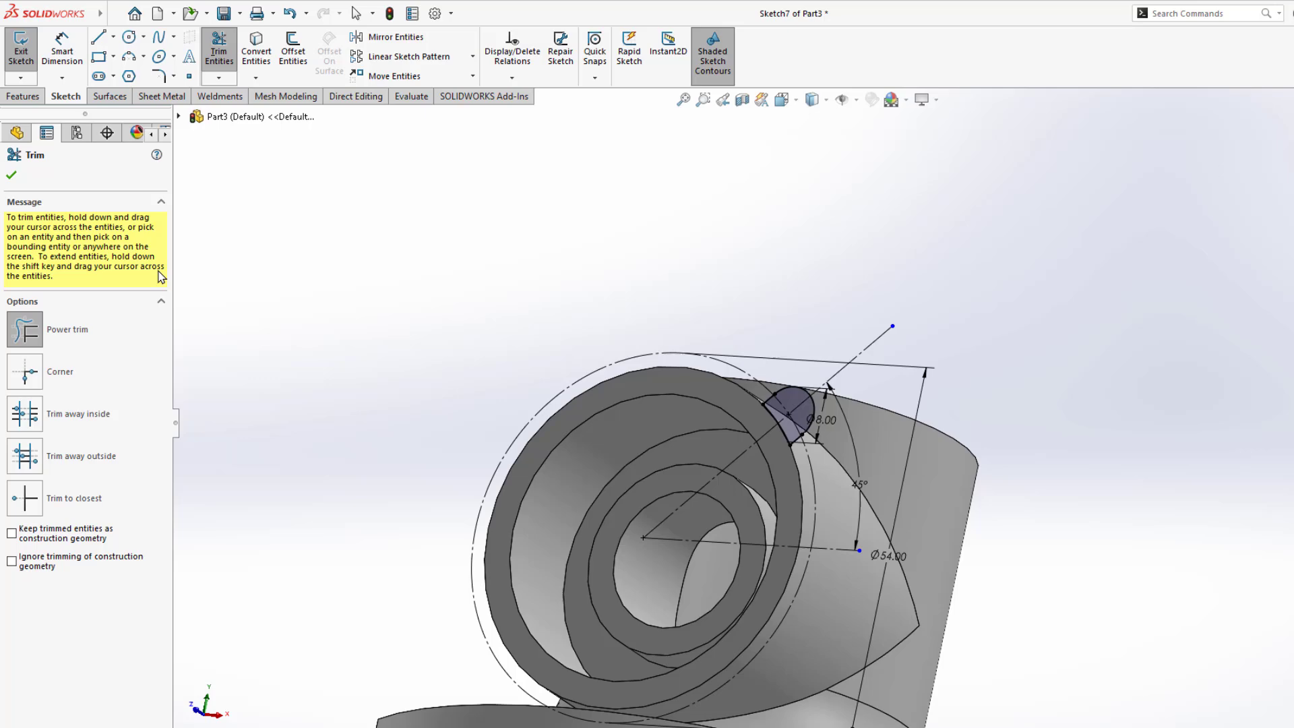
click(11, 174)
click(23, 96)
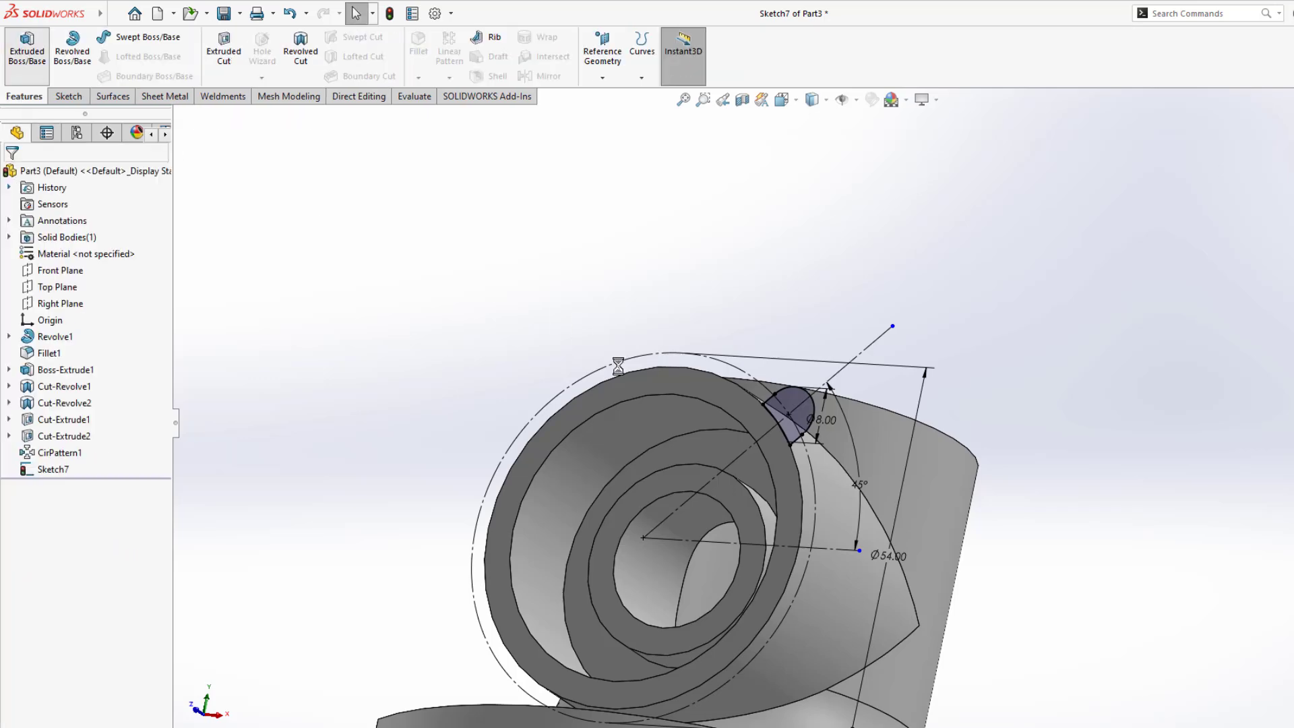
middle_drag(597, 382, 537, 393)
click(95, 266)
click(101, 290)
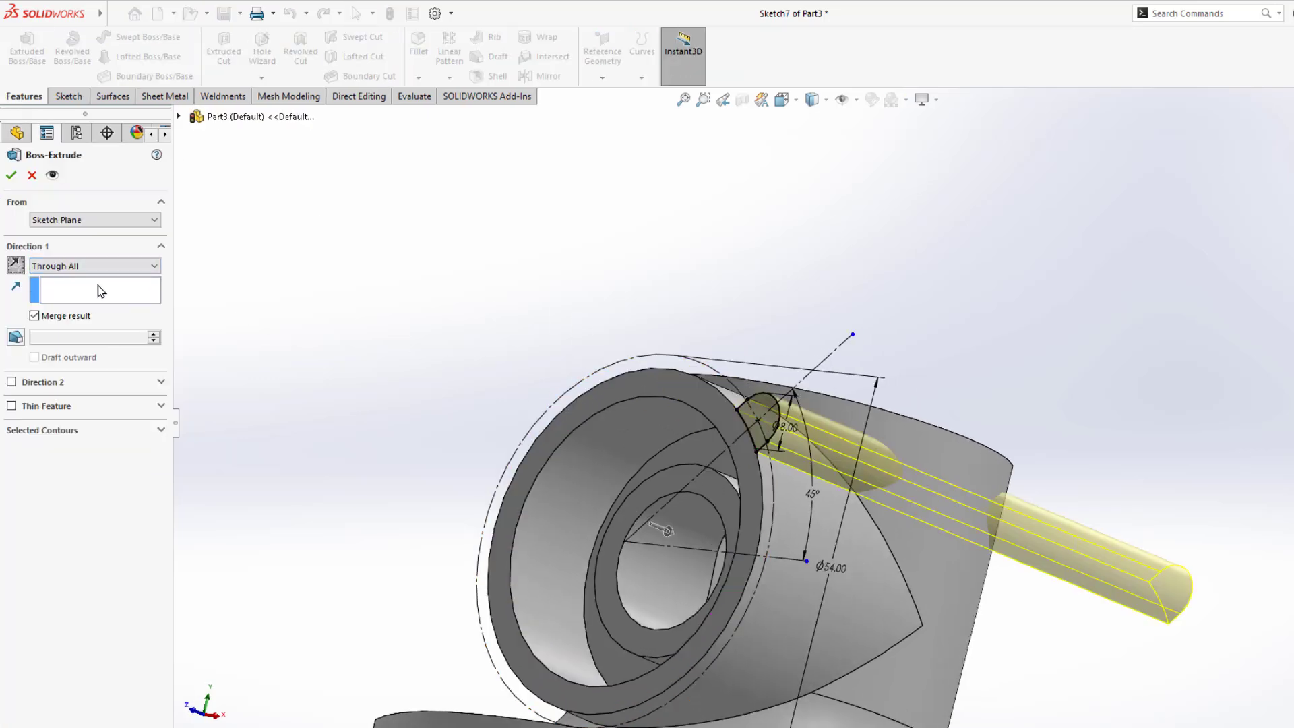
click(109, 268)
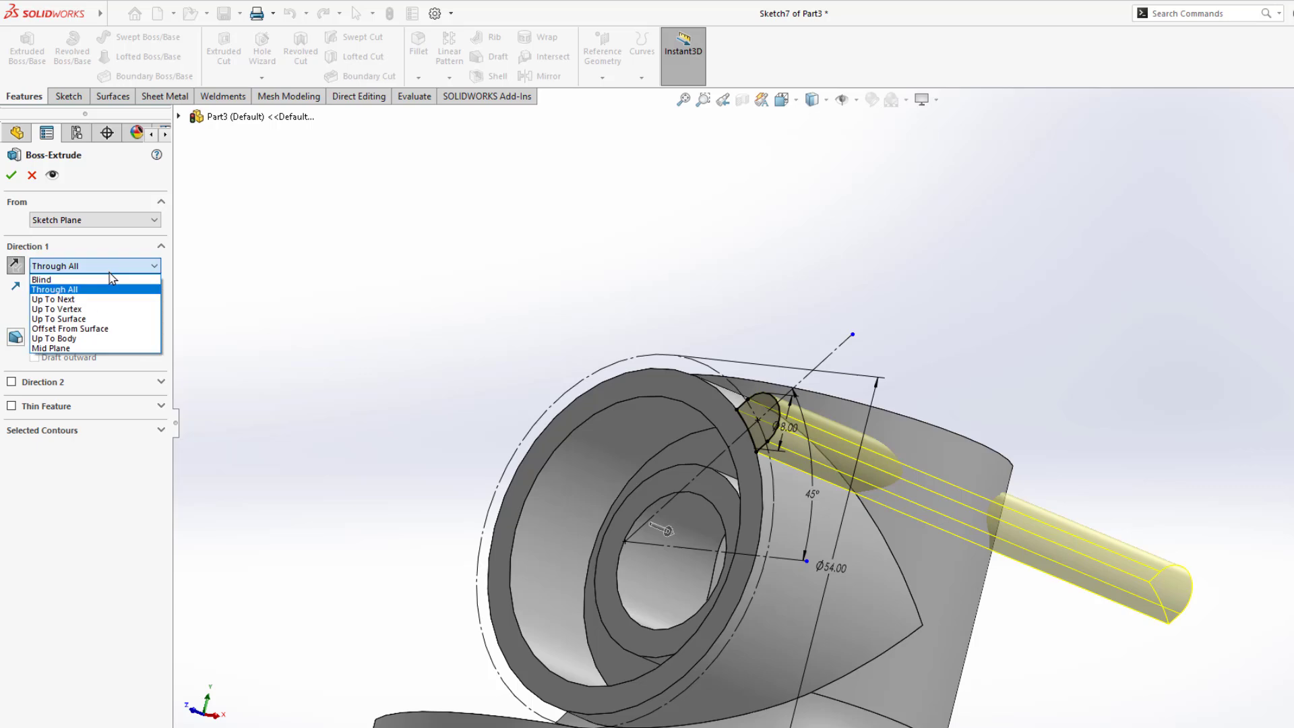
click(103, 319)
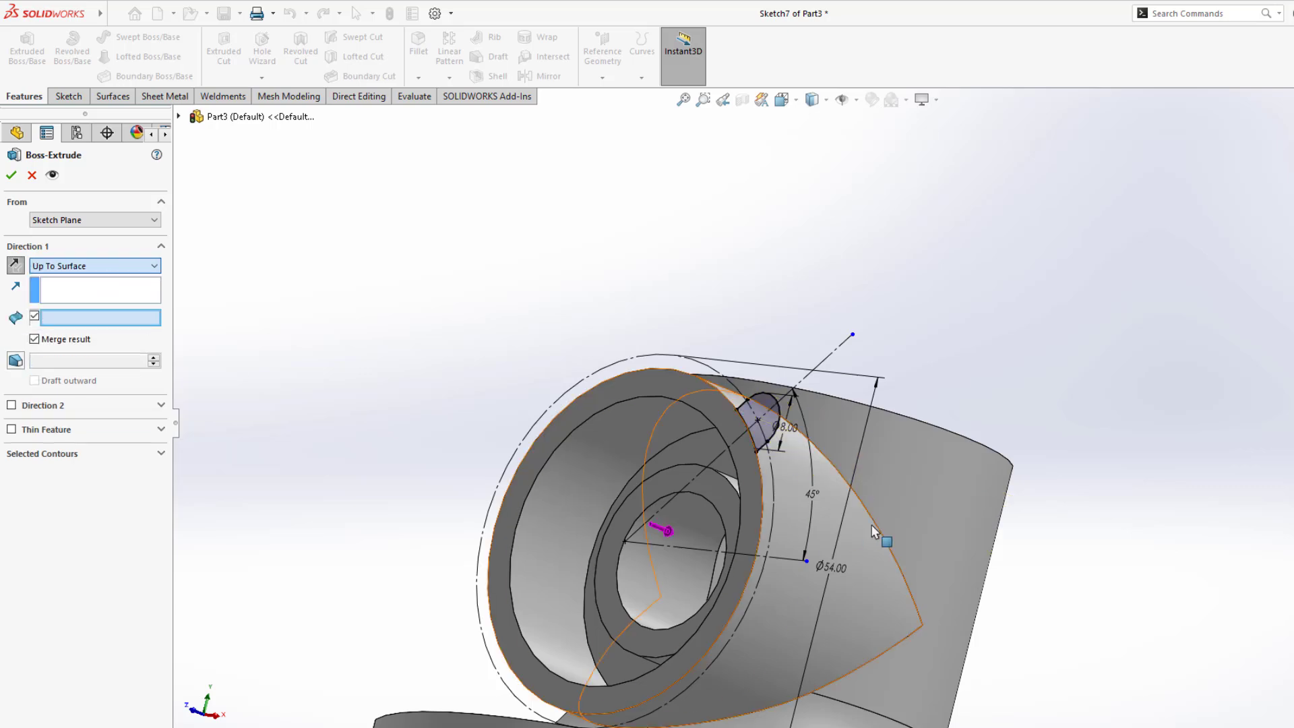
click(936, 518)
middle_drag(962, 535, 812, 516)
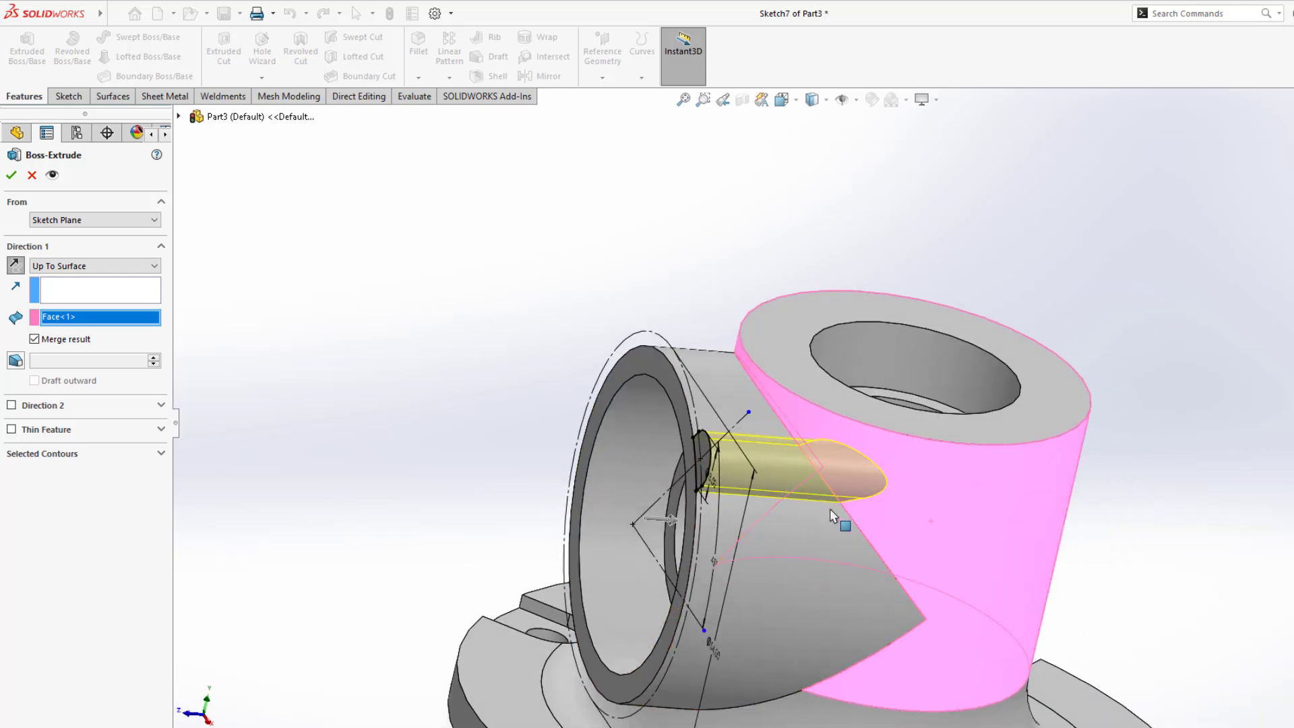
click(11, 175)
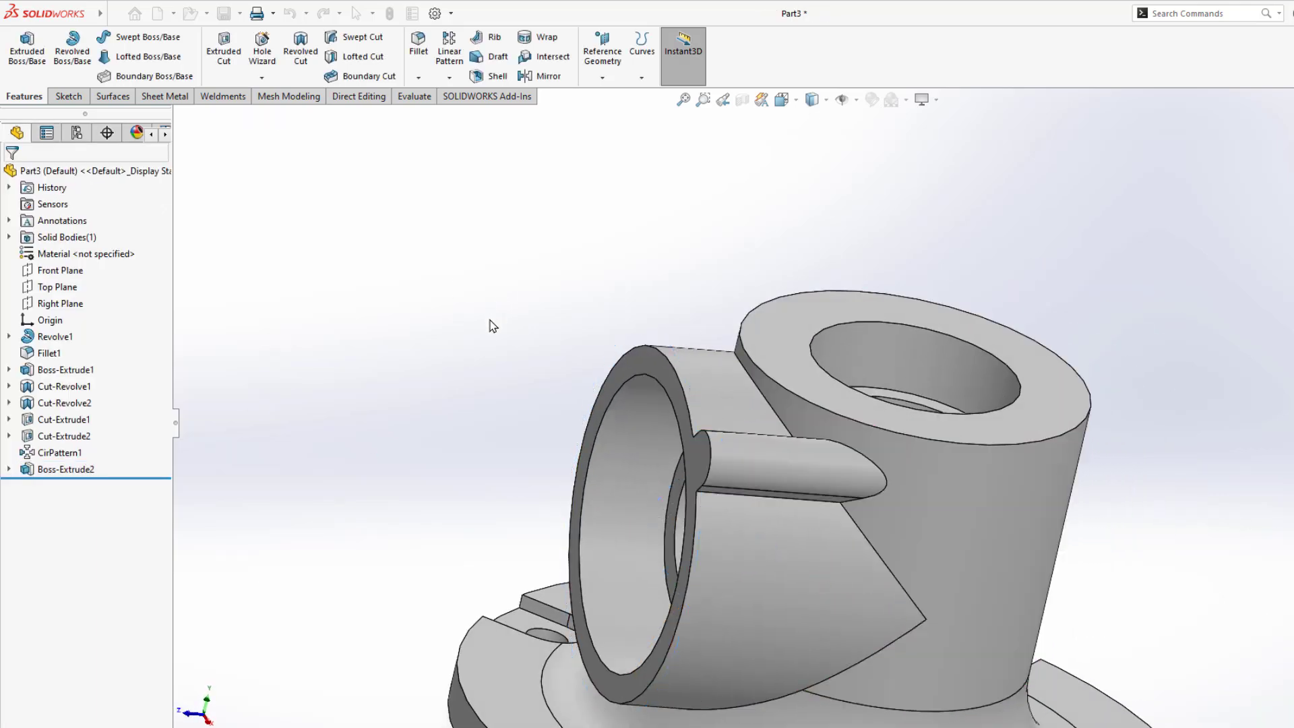
Switch to the PDF drawing to read the side-branch boss hole callout, and return to SolidWorks.
middle_drag(491, 320, 456, 401)
click(78, 474)
click(430, 392)
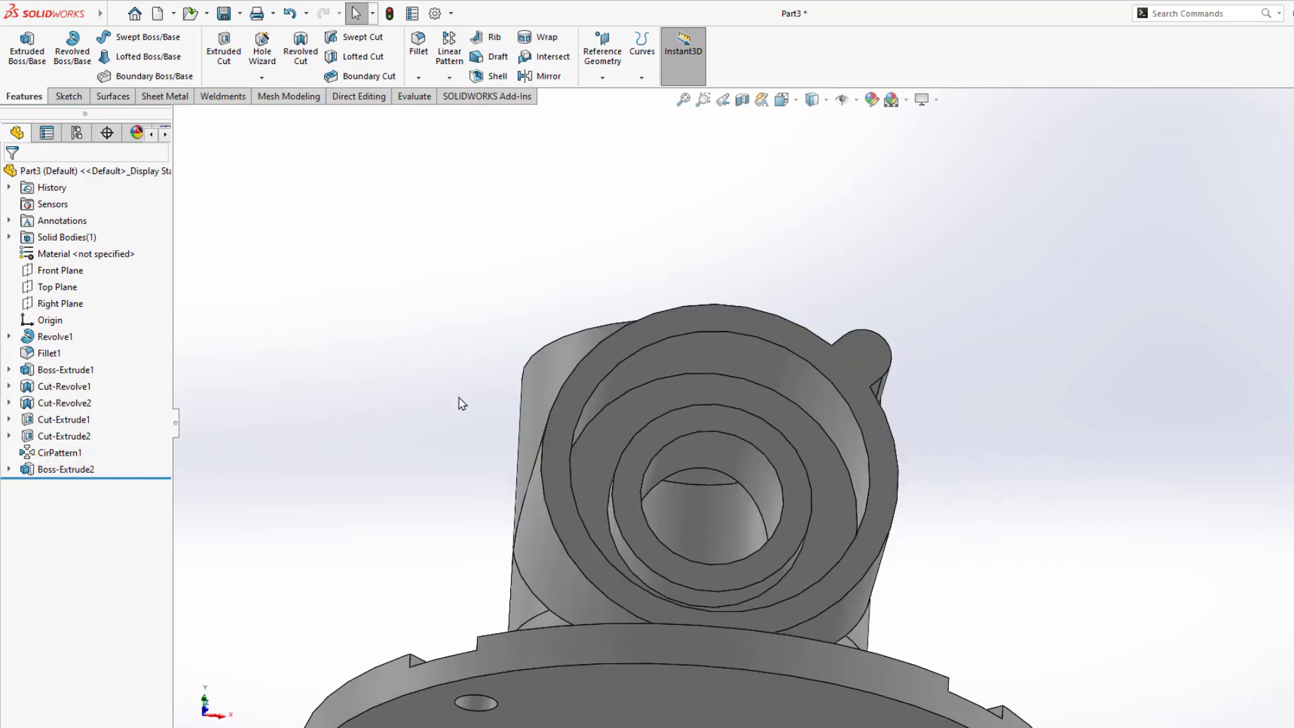
key(alt+Tab)
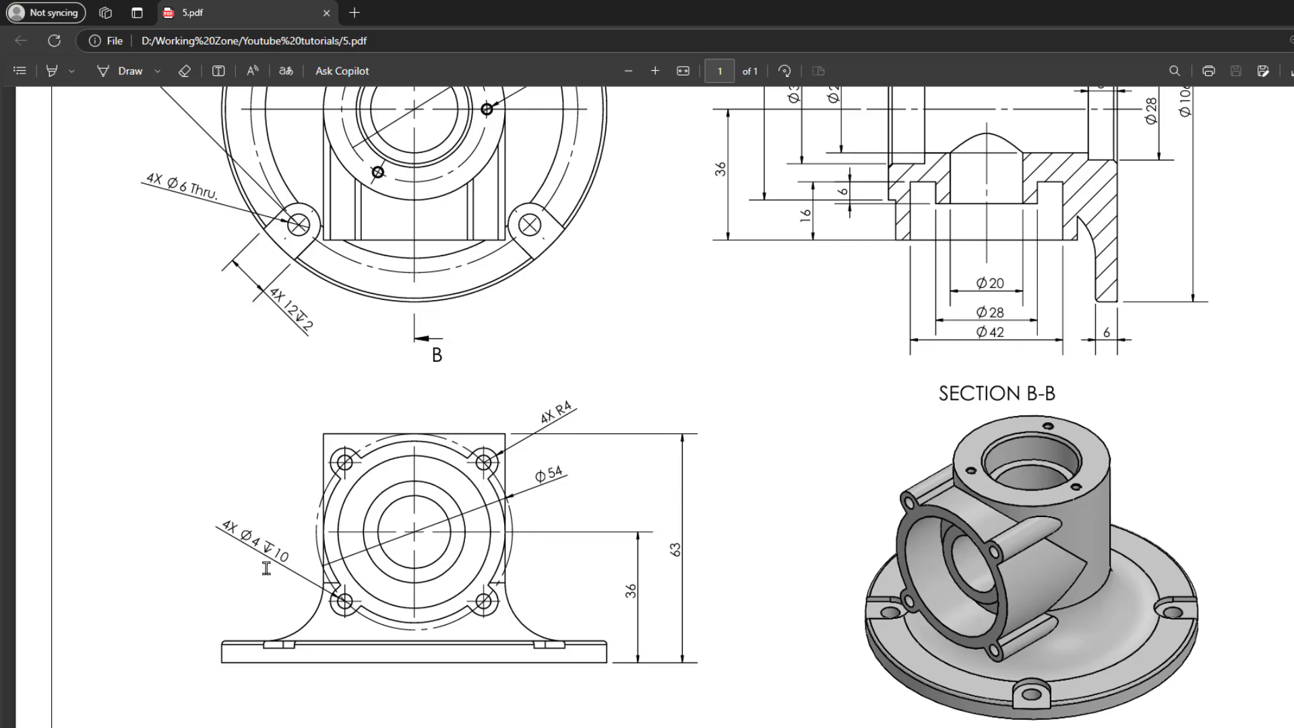
drag(237, 531, 280, 601)
click(255, 597)
click(282, 602)
key(alt+Tab)
Start a sketch on the side branch's end face and draw a circle about 4.2 mm in diameter centred on the boss's rounded end.
click(868, 365)
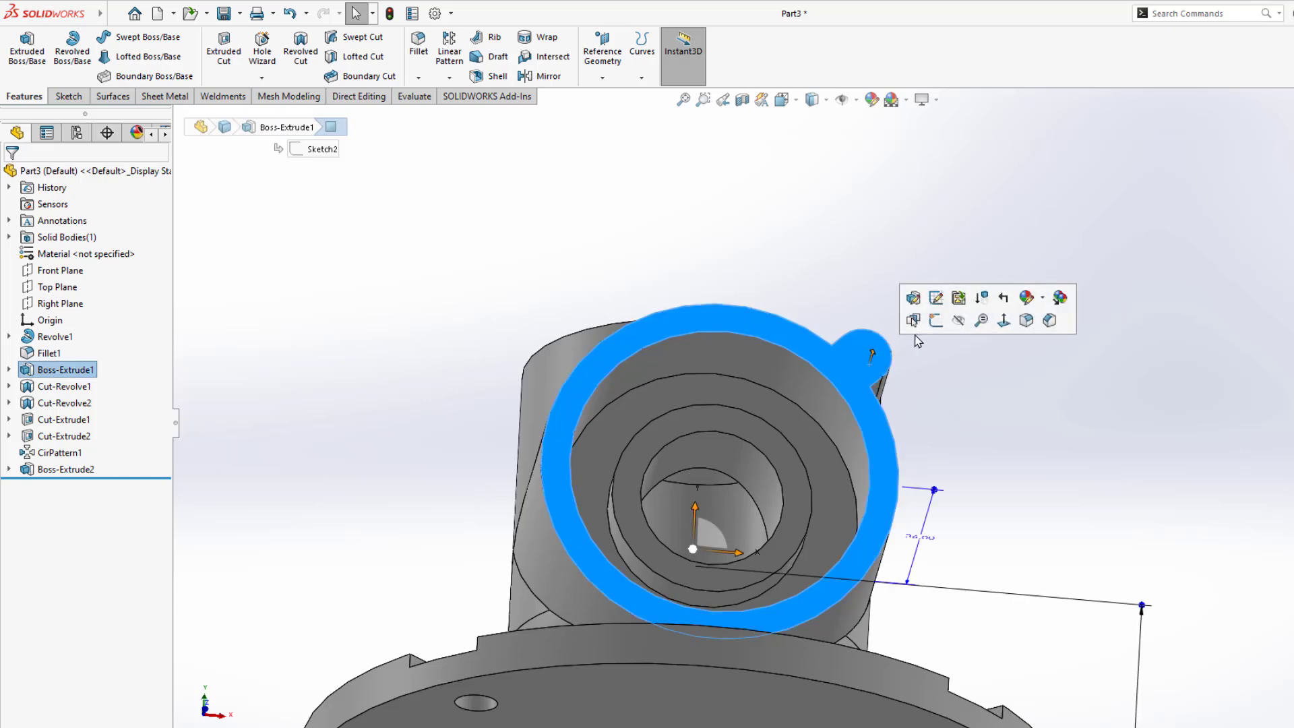
click(932, 314)
key(c)
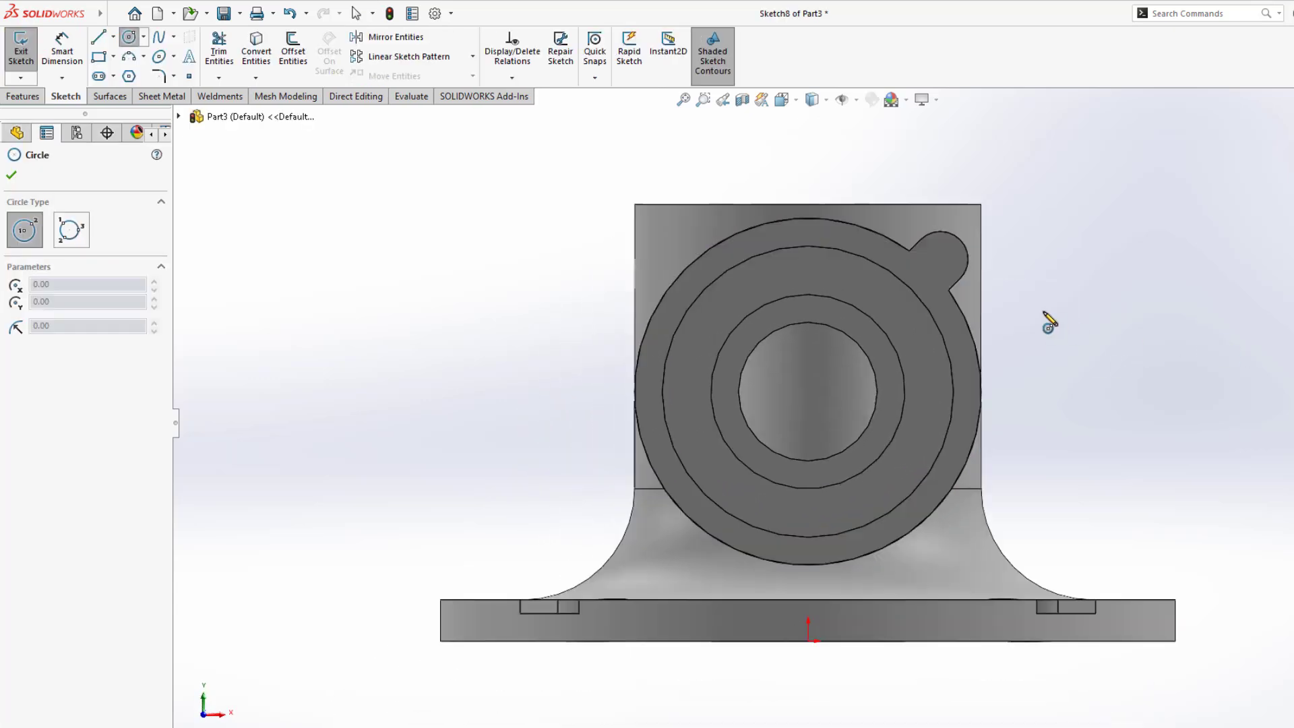
scroll(1049, 317, down, 3)
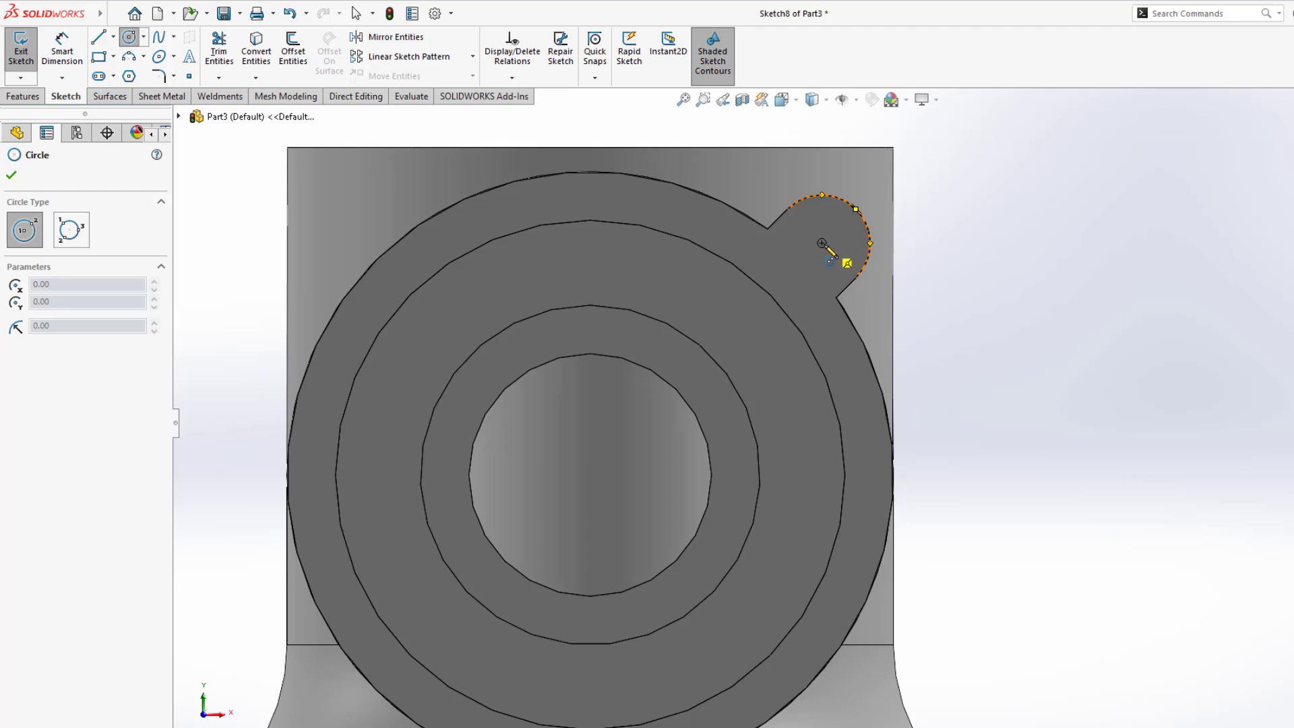
click(822, 242)
click(841, 258)
key(Escape)
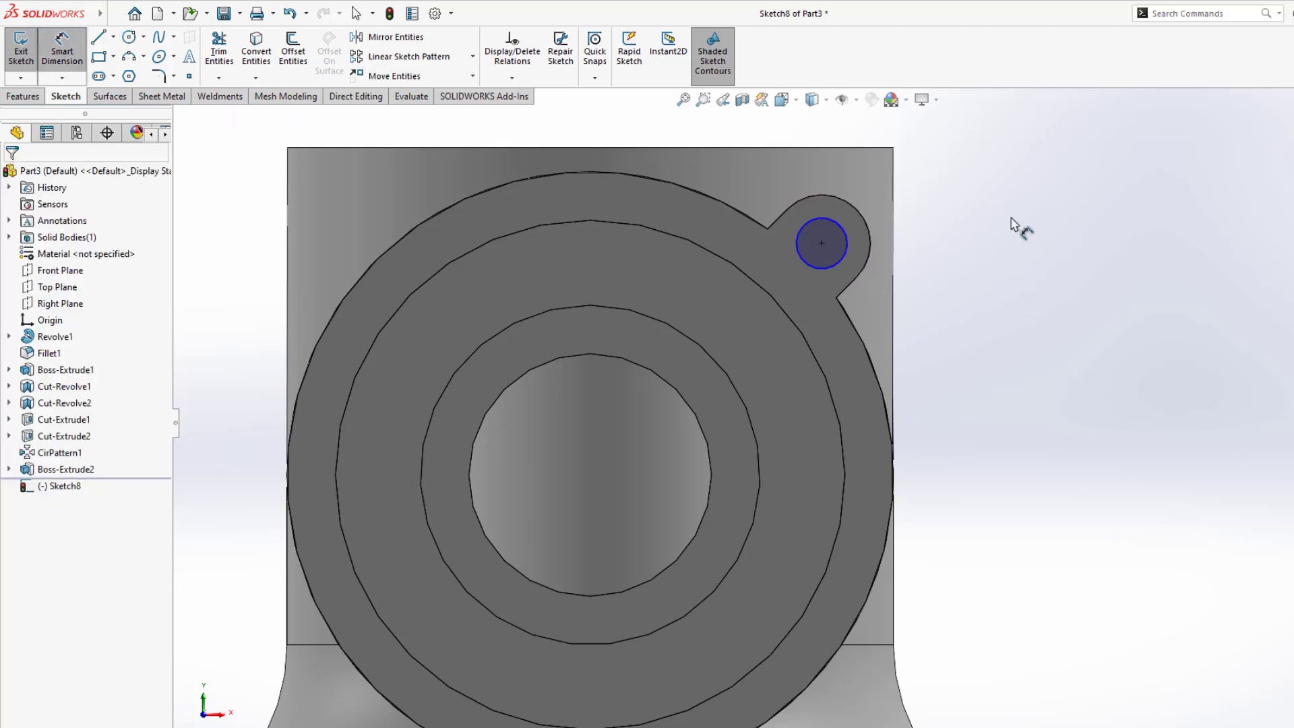
Dimension the boss hole circle's diameter to 4 mm.
click(847, 228)
click(955, 251)
text(4)
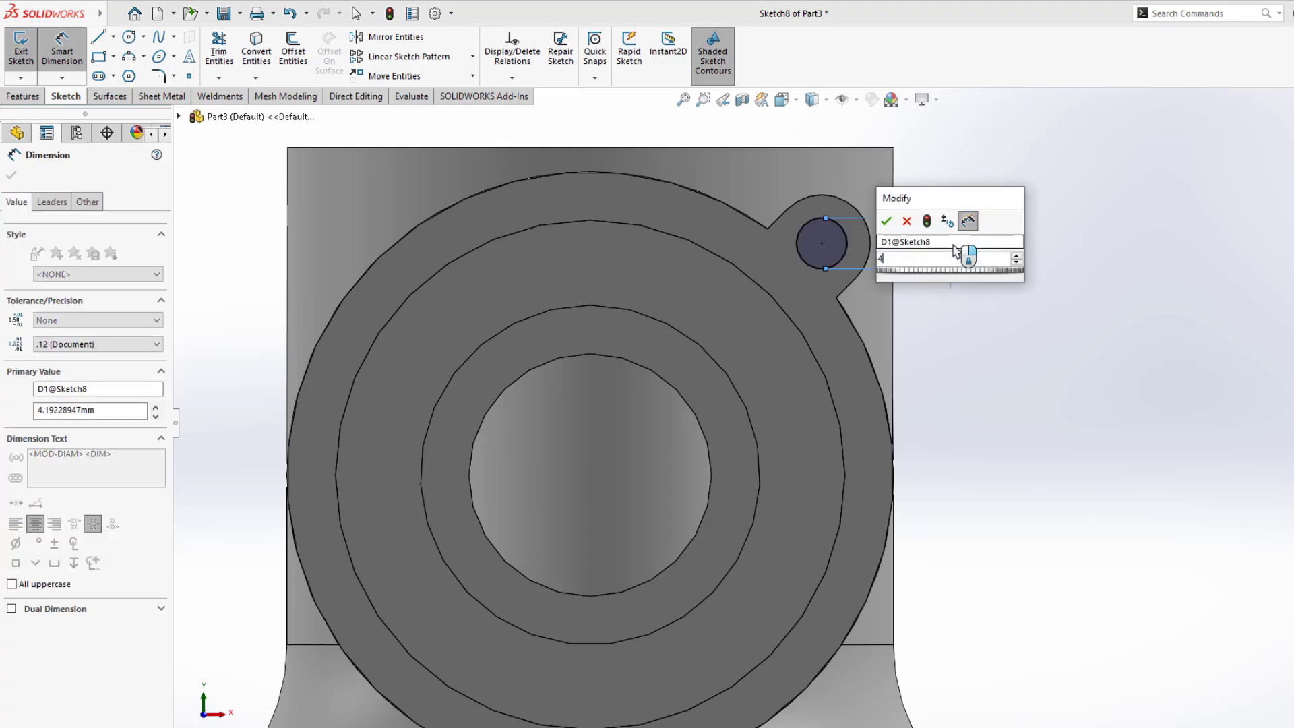
key(Return)
Cut the 4 mm circle into the boss as a Blind extruded cut 10 mm deep.
middle_drag(967, 454, 847, 361)
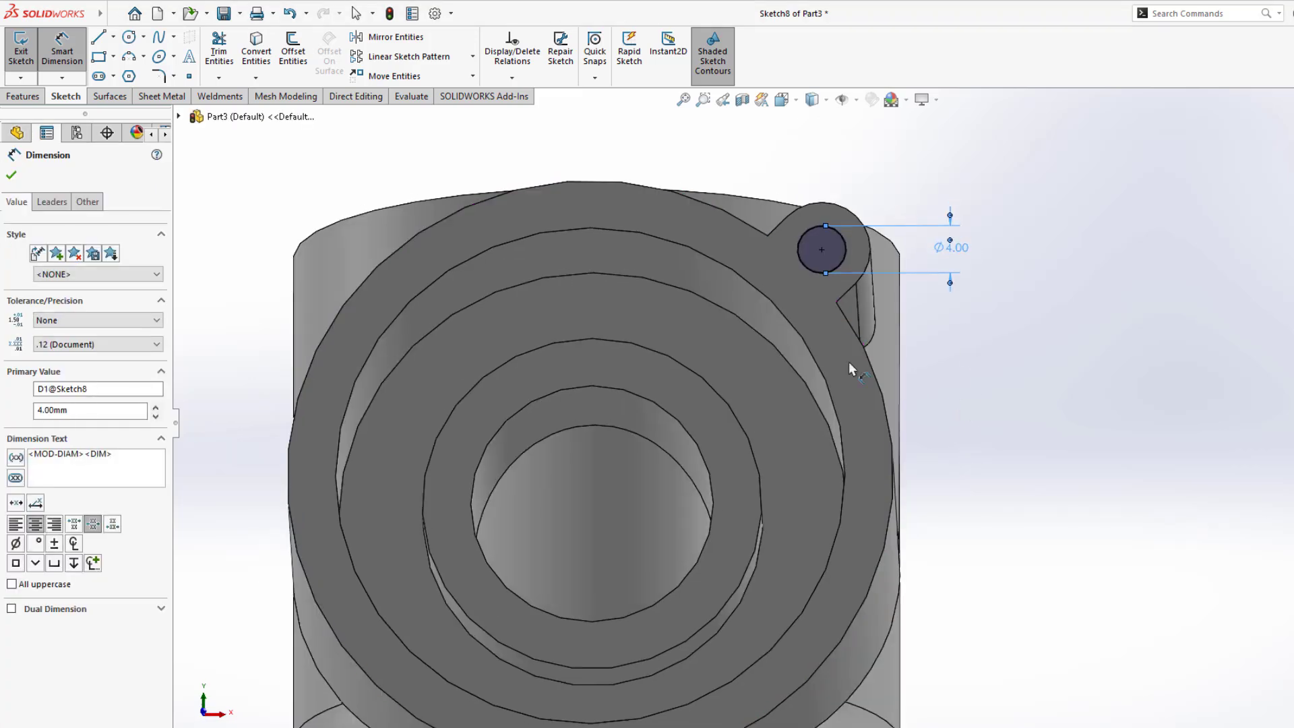
click(27, 98)
click(223, 49)
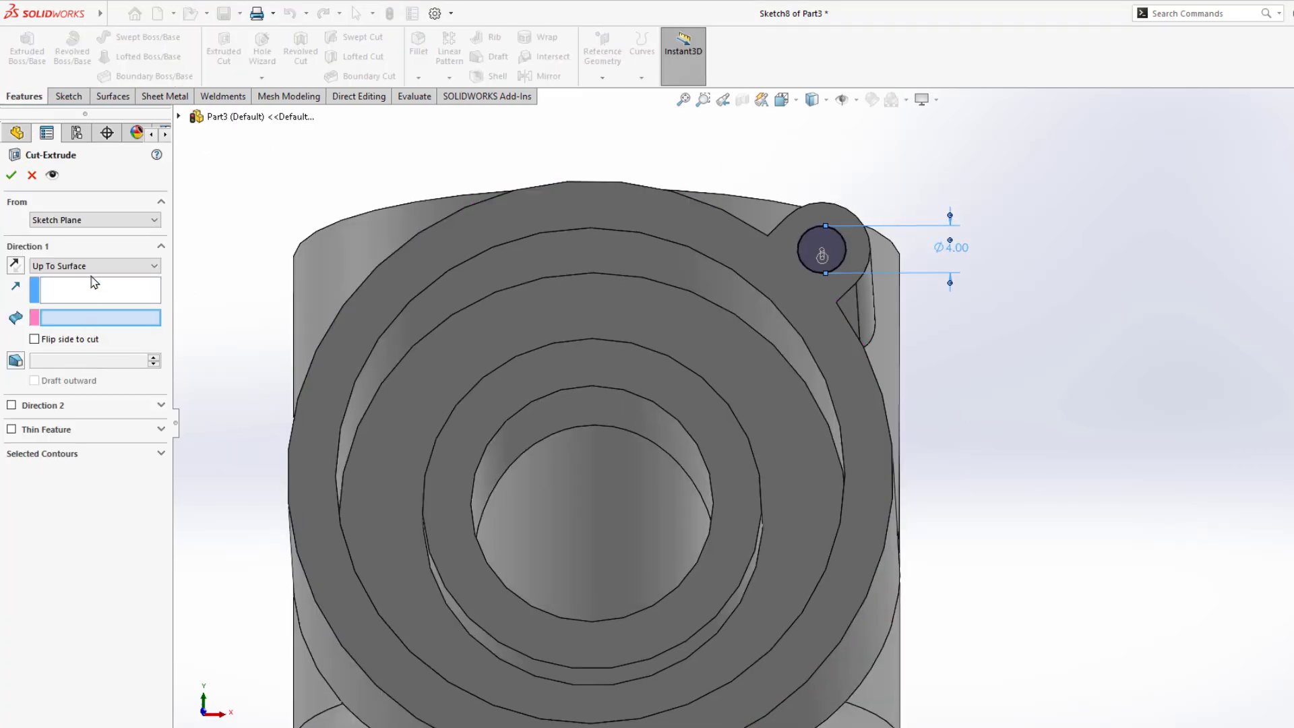
click(95, 266)
click(67, 278)
click(87, 317)
double_click(87, 317)
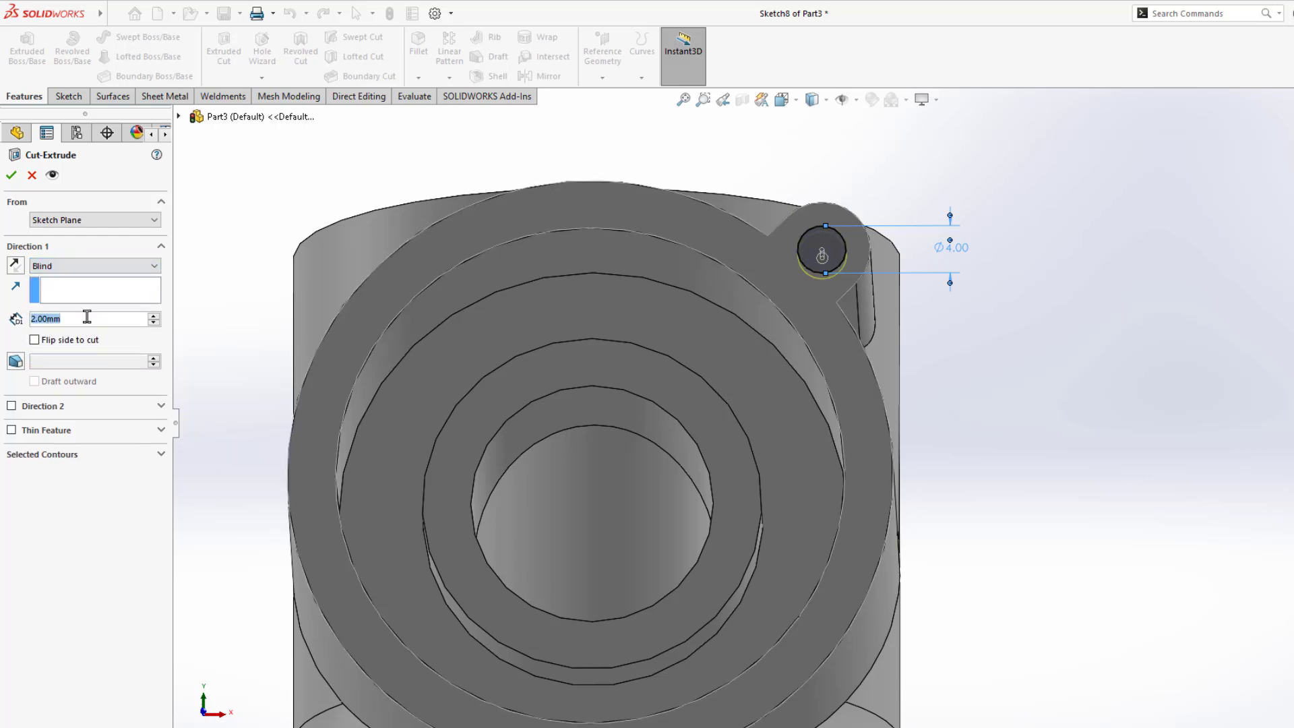
text(10)
key(Return)
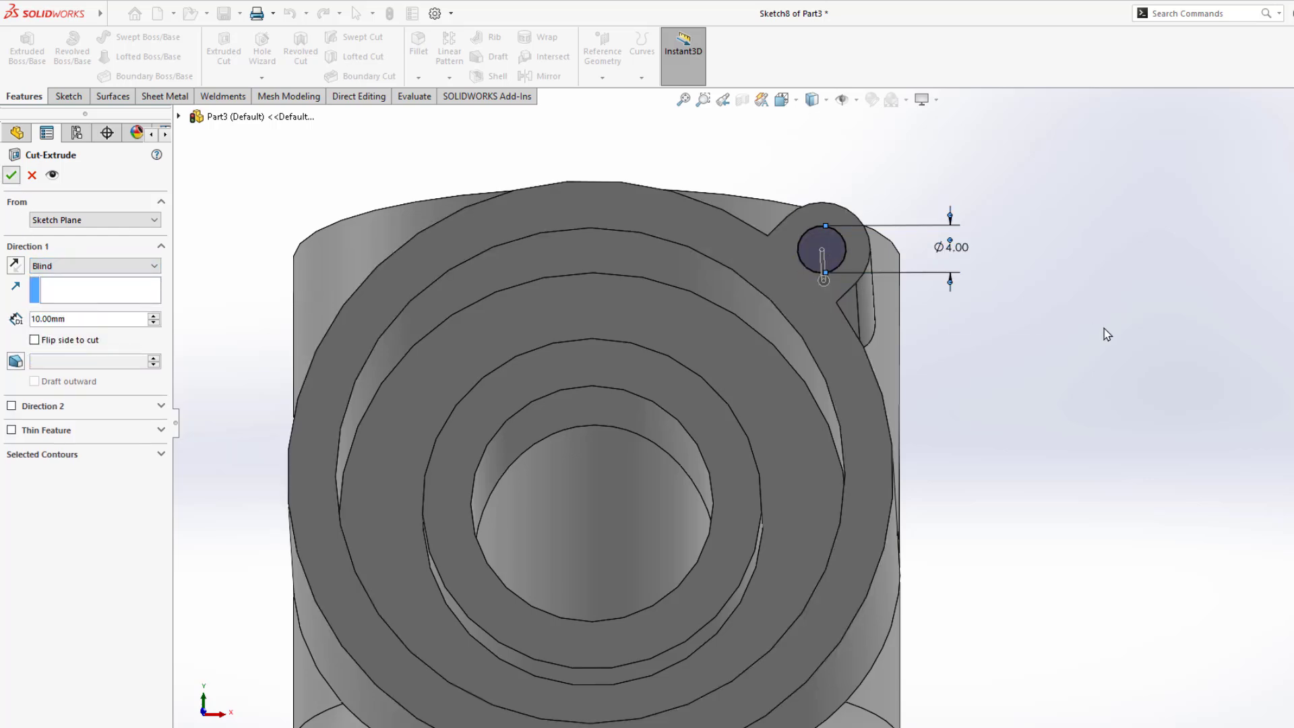
middle_drag(1075, 358, 196, 370)
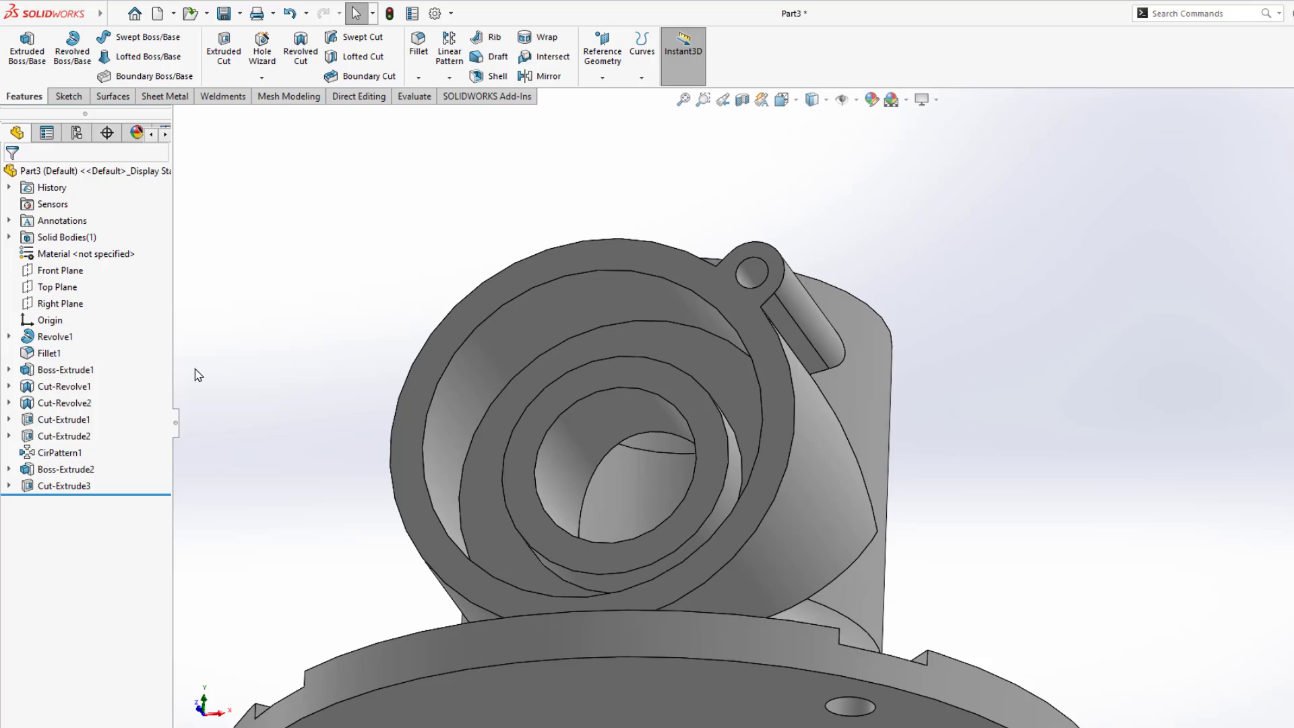
Circular-pattern the screw boss and its hole around the side branch's cylindrical face, 4 instances equally spaced over 360 degrees.
click(67, 469)
ctrl+click(82, 484)
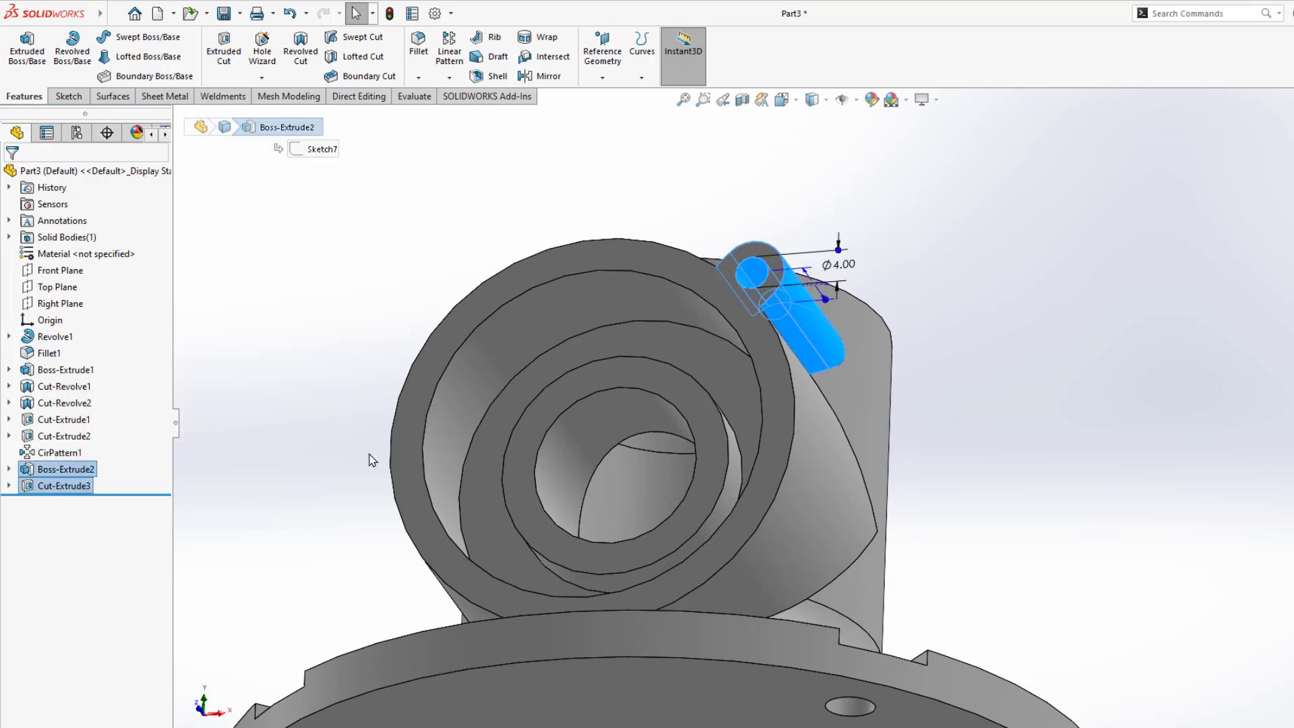
middle_drag(470, 376, 593, 366)
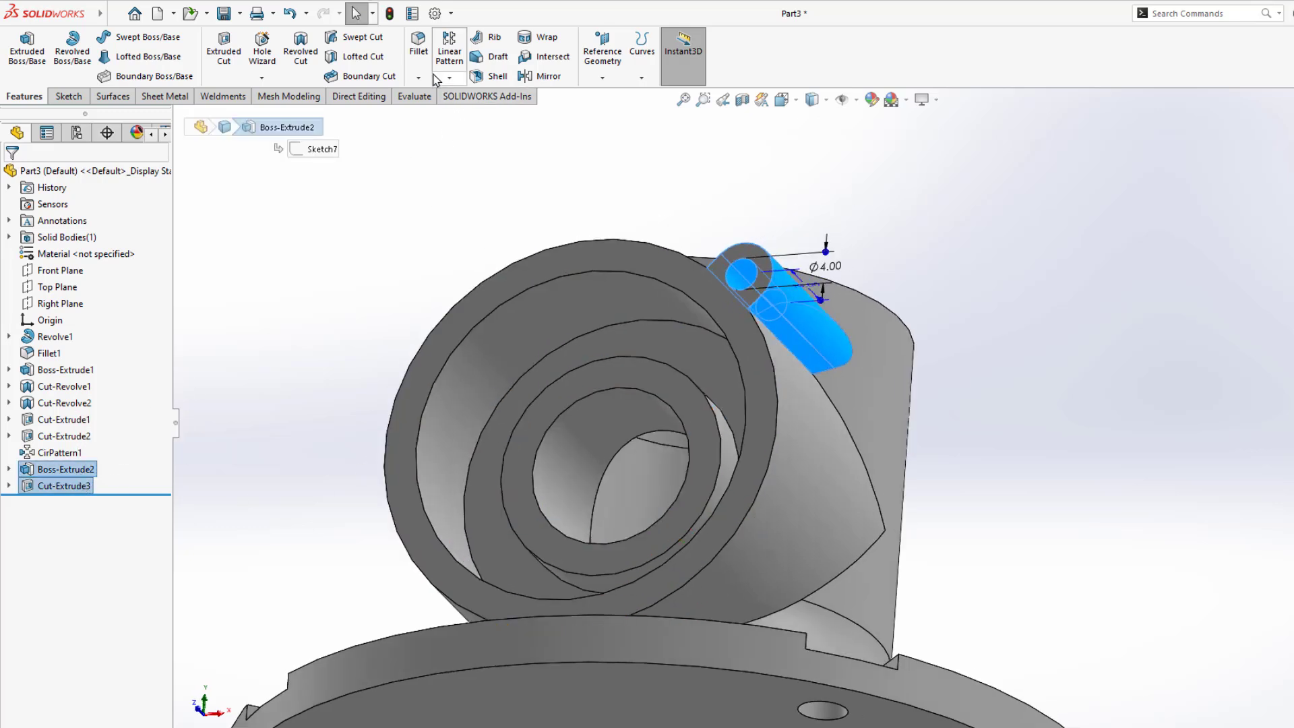
click(418, 77)
click(435, 79)
click(448, 79)
click(447, 80)
click(480, 120)
middle_drag(738, 332, 701, 354)
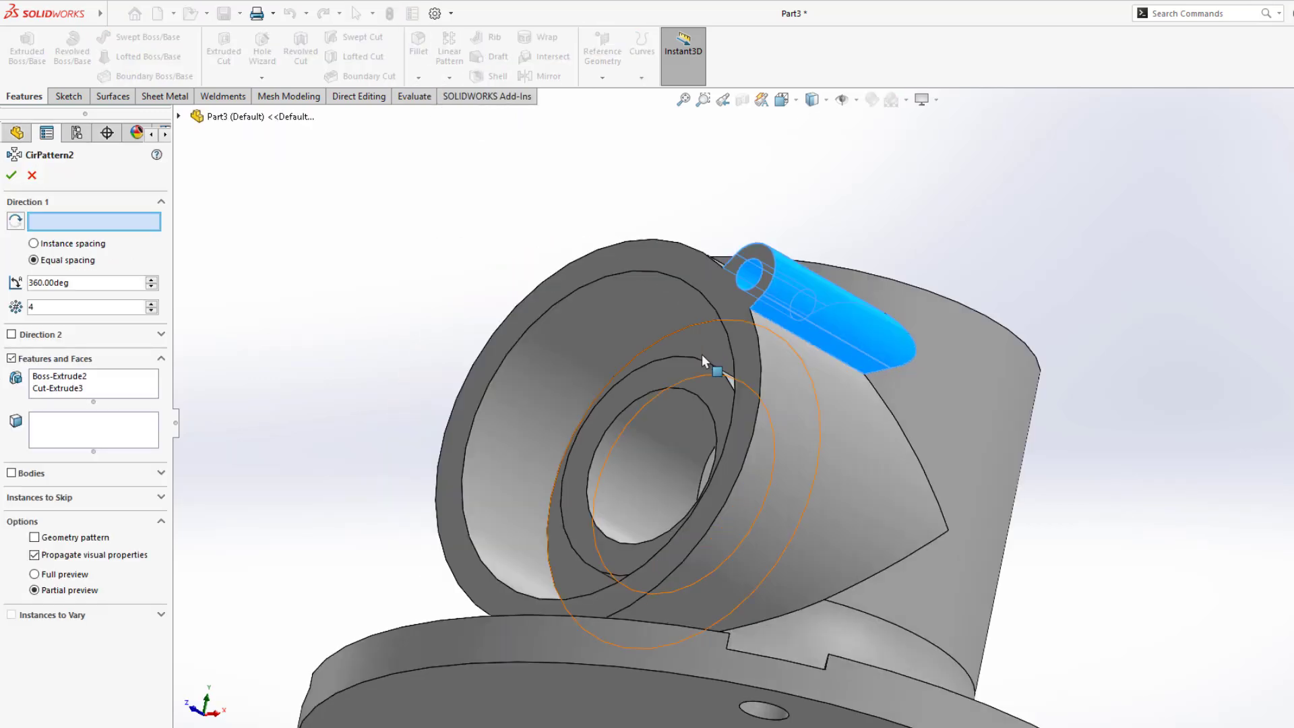
click(804, 411)
middle_drag(804, 431, 375, 404)
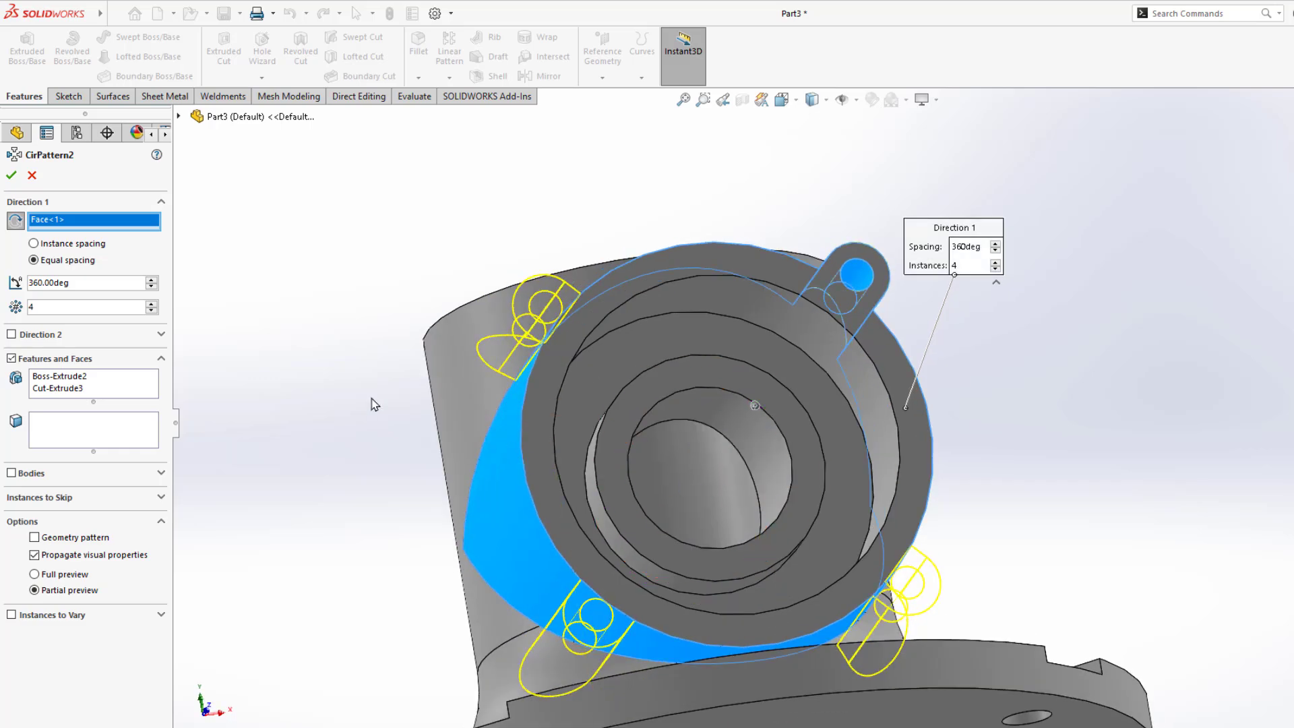
click(11, 175)
middle_drag(569, 231, 574, 410)
scroll(574, 409, up, 5)
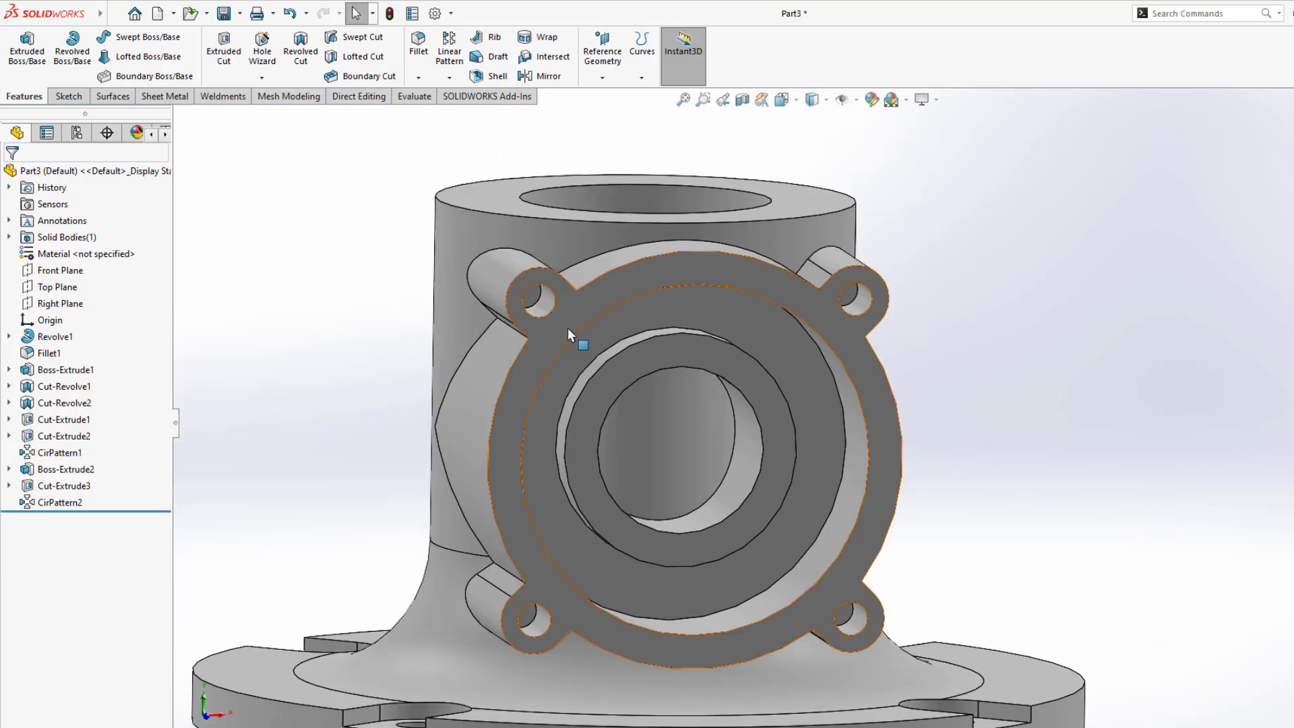
middle_drag(573, 333, 580, 405)
Switch to the PDF drawing to read the tapped-hole callout and hole-circle diameter on the main cylinder's end face, and return to SolidWorks.
key(alt+Tab)
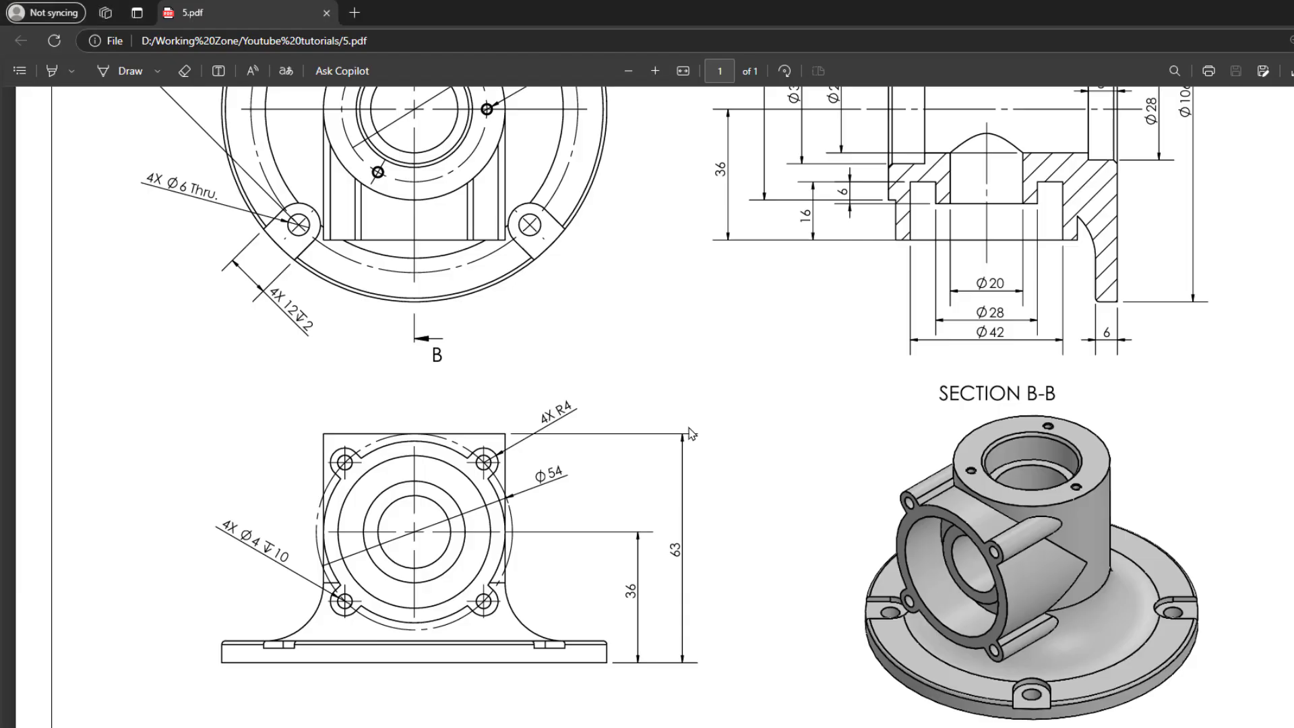
scroll(807, 450, up, 5)
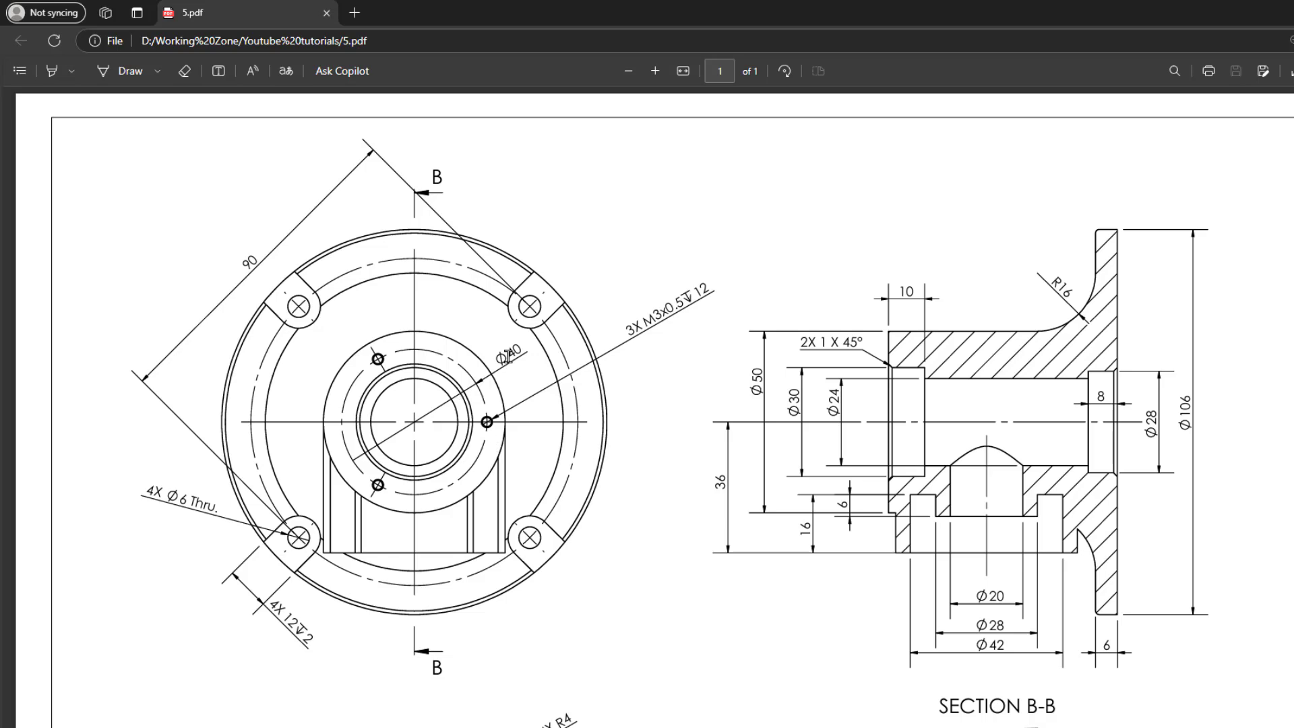
drag(521, 350, 522, 350)
click(691, 393)
drag(630, 324, 714, 290)
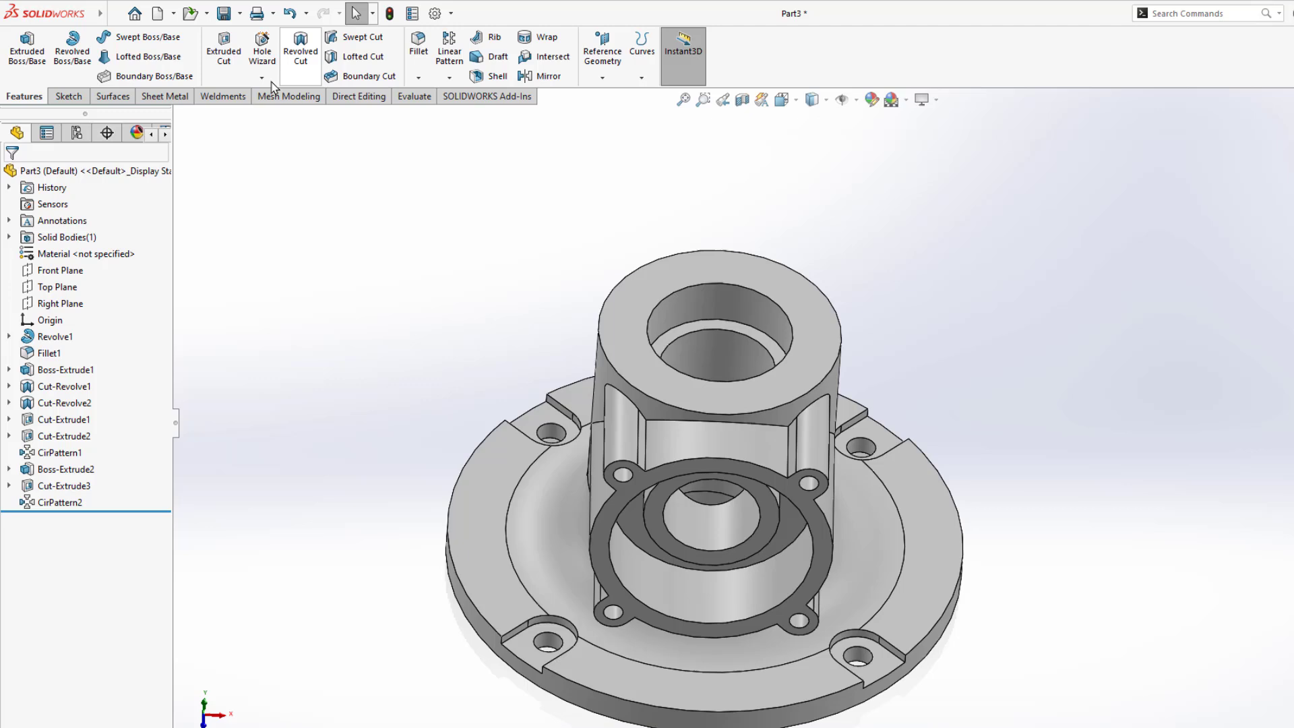
Set up a Hole Wizard ANSI Metric Bottoming Tapped Hole, size M3x0.5, Blind 12 mm deep with a 10 mm thread depth.
click(262, 78)
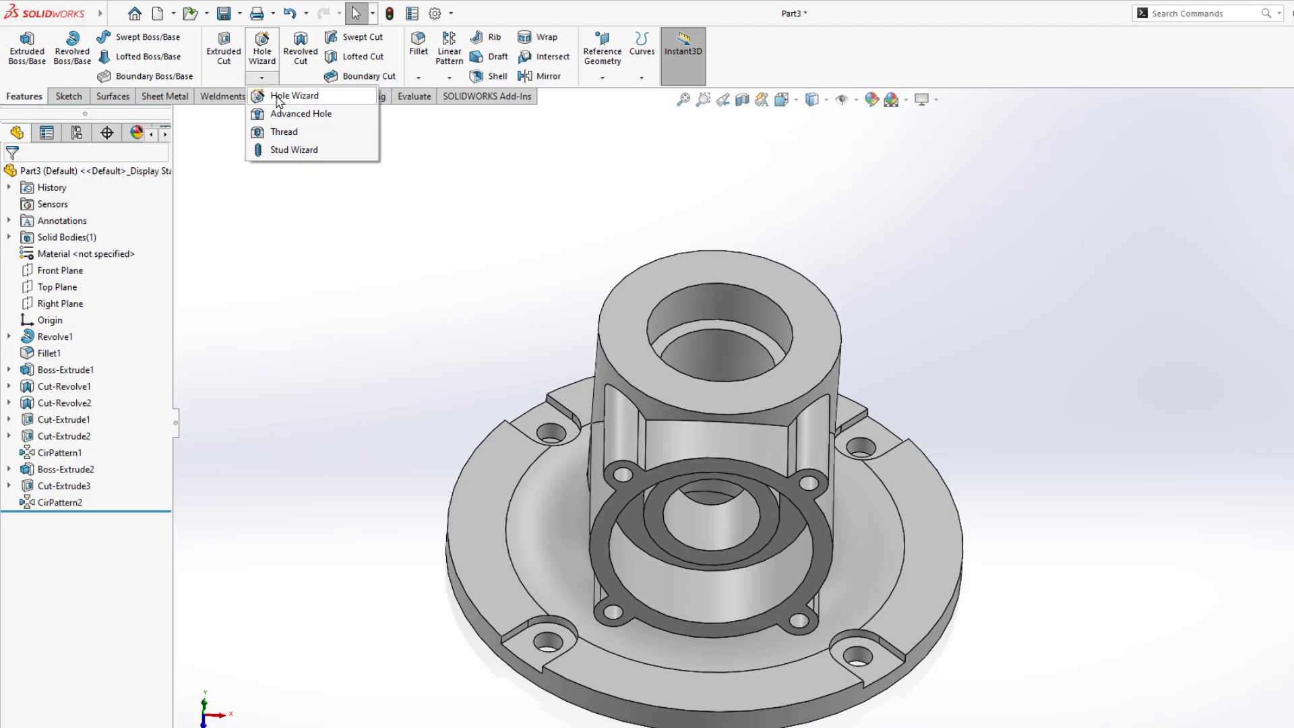
click(290, 95)
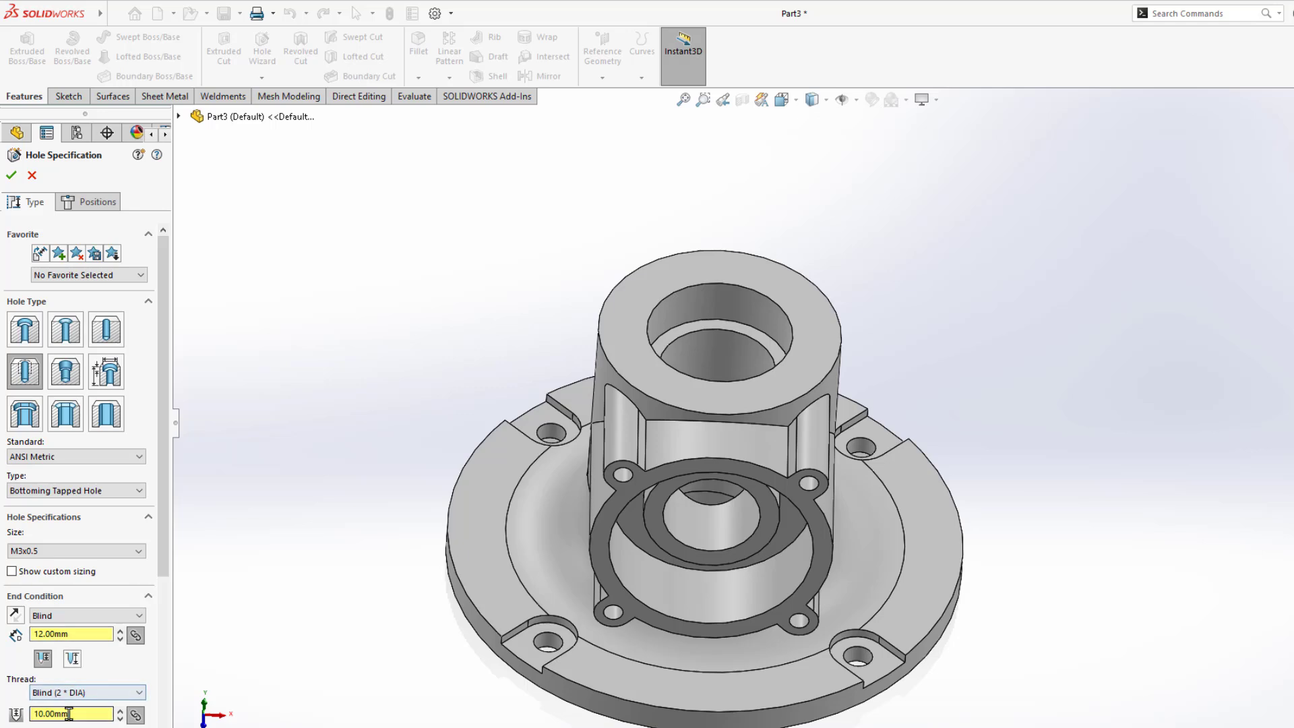
drag(76, 716, 42, 716)
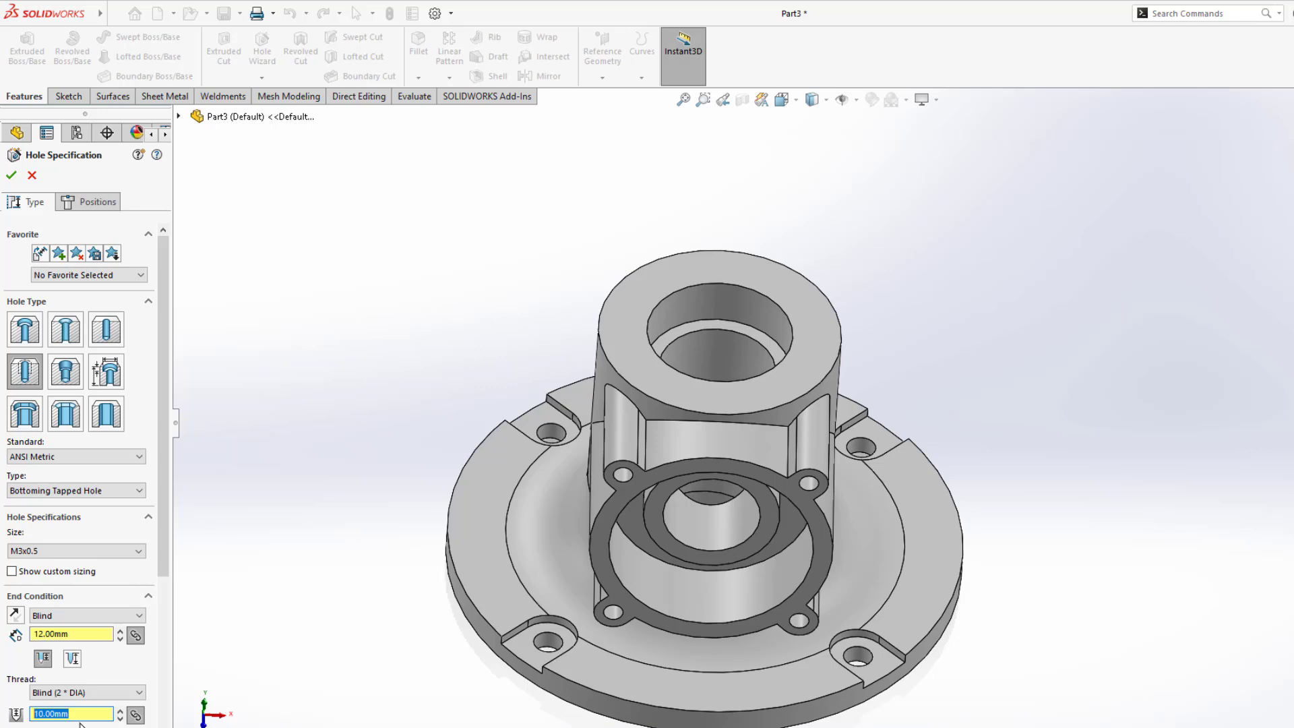
Place the tapped hole on the main cylinder's end face, horizontally in line with the origin and about 20 mm from it.
click(97, 201)
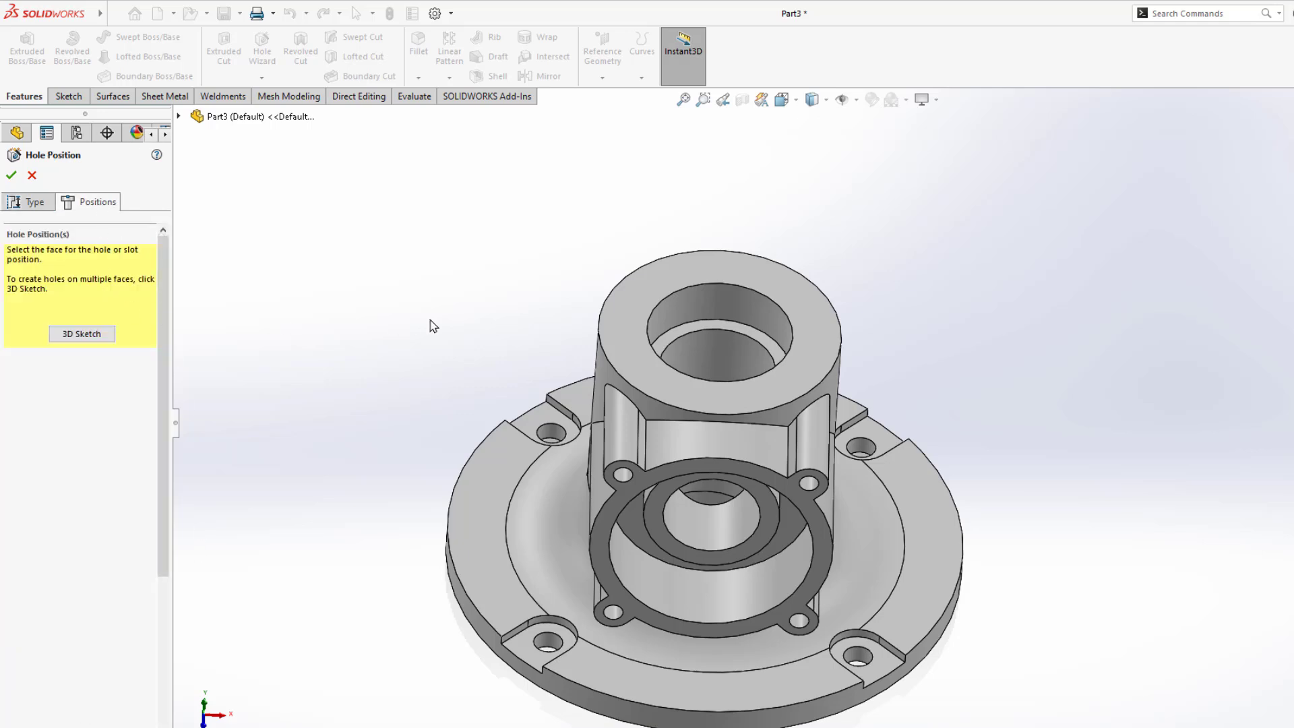
click(787, 294)
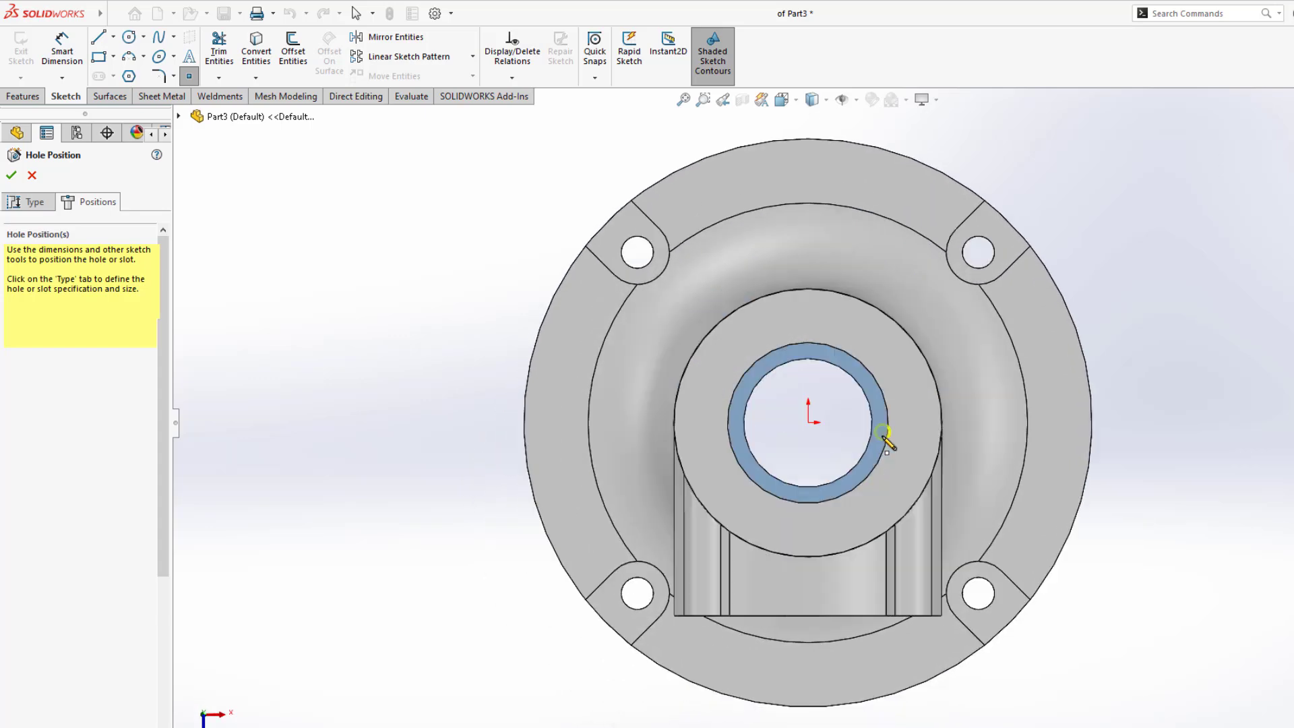
scroll(870, 438, down, 3)
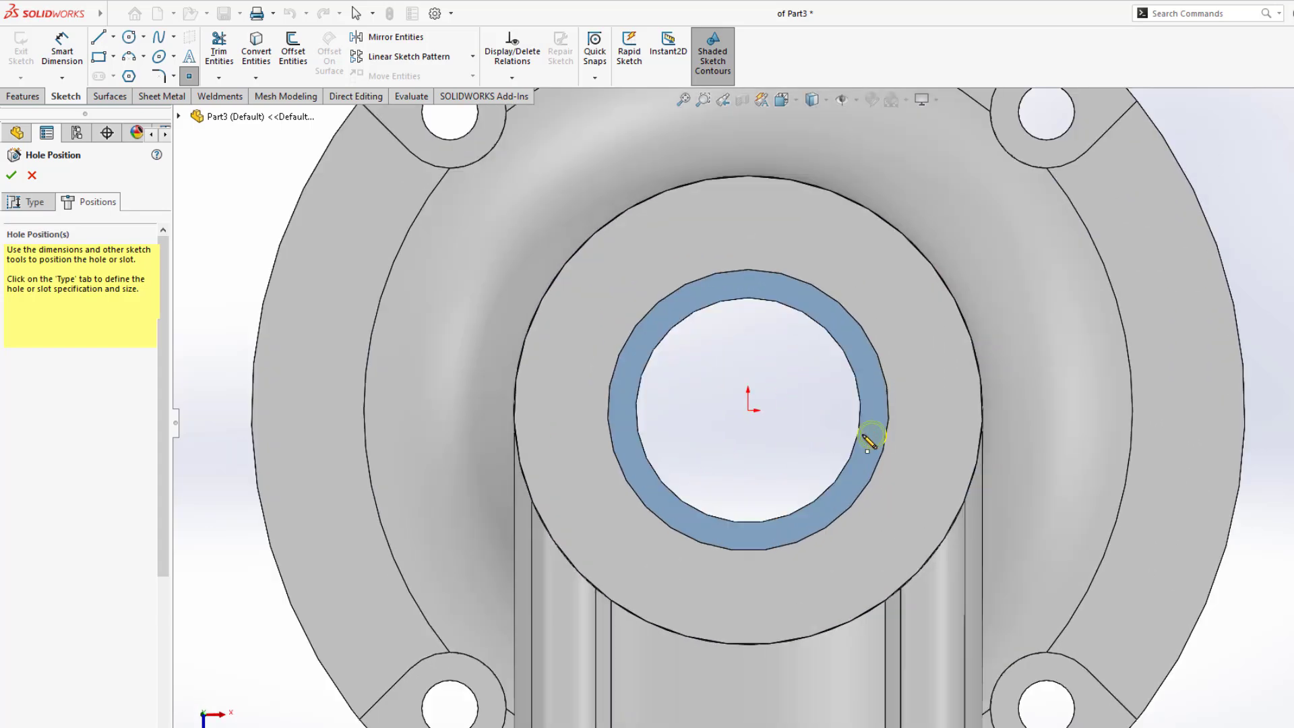
scroll(869, 441, down, 1)
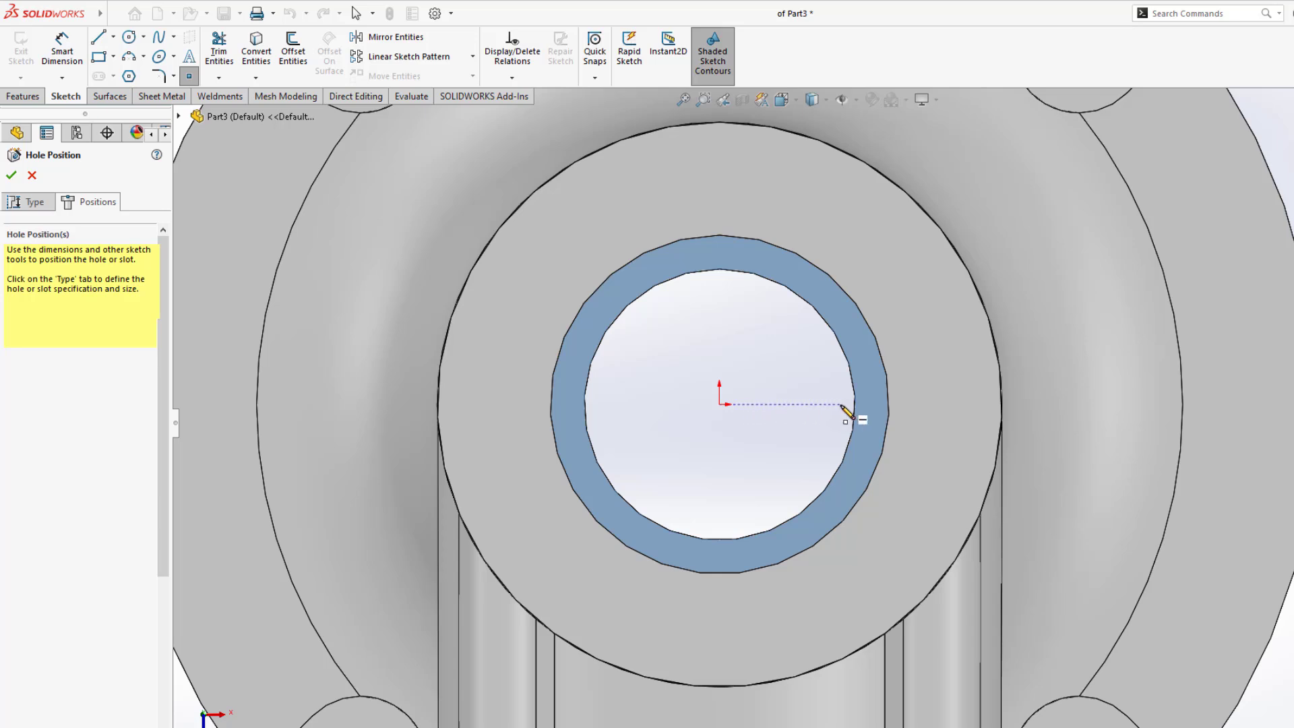
click(943, 405)
key(Escape)
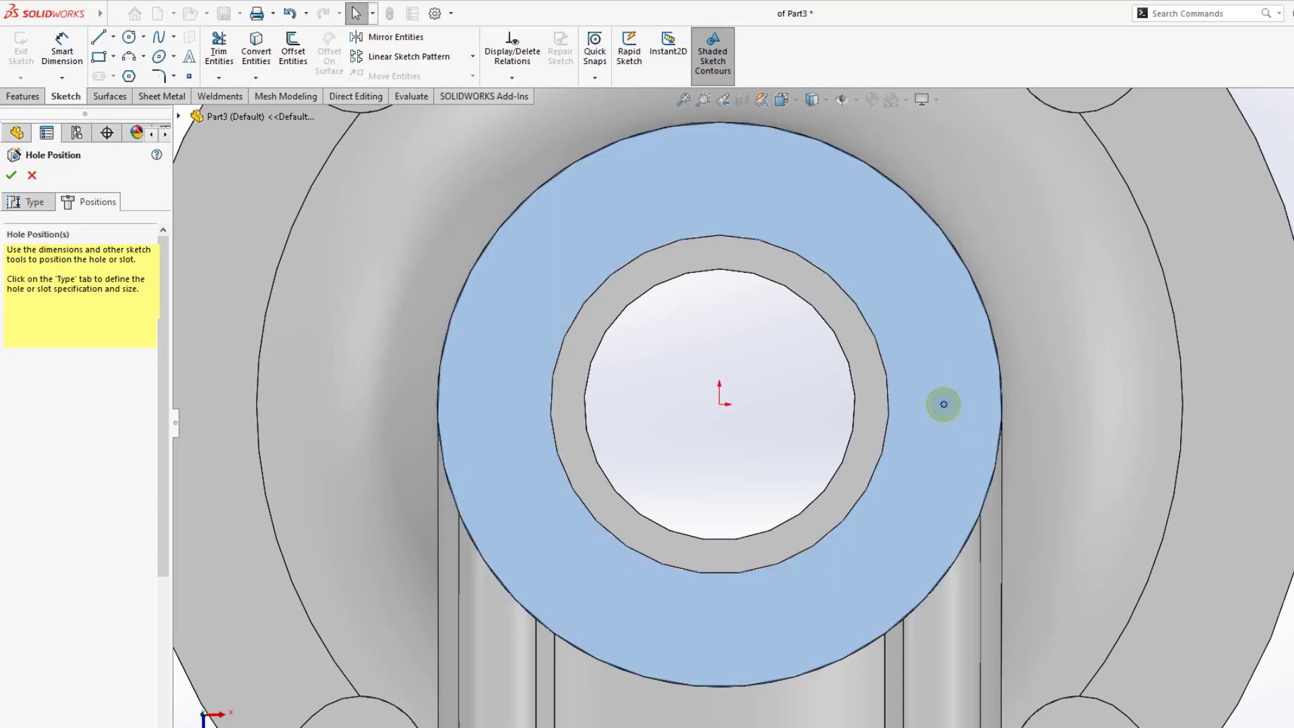
Dimension the tapped hole's centre 20 mm from the origin and finish the hole.
click(62, 48)
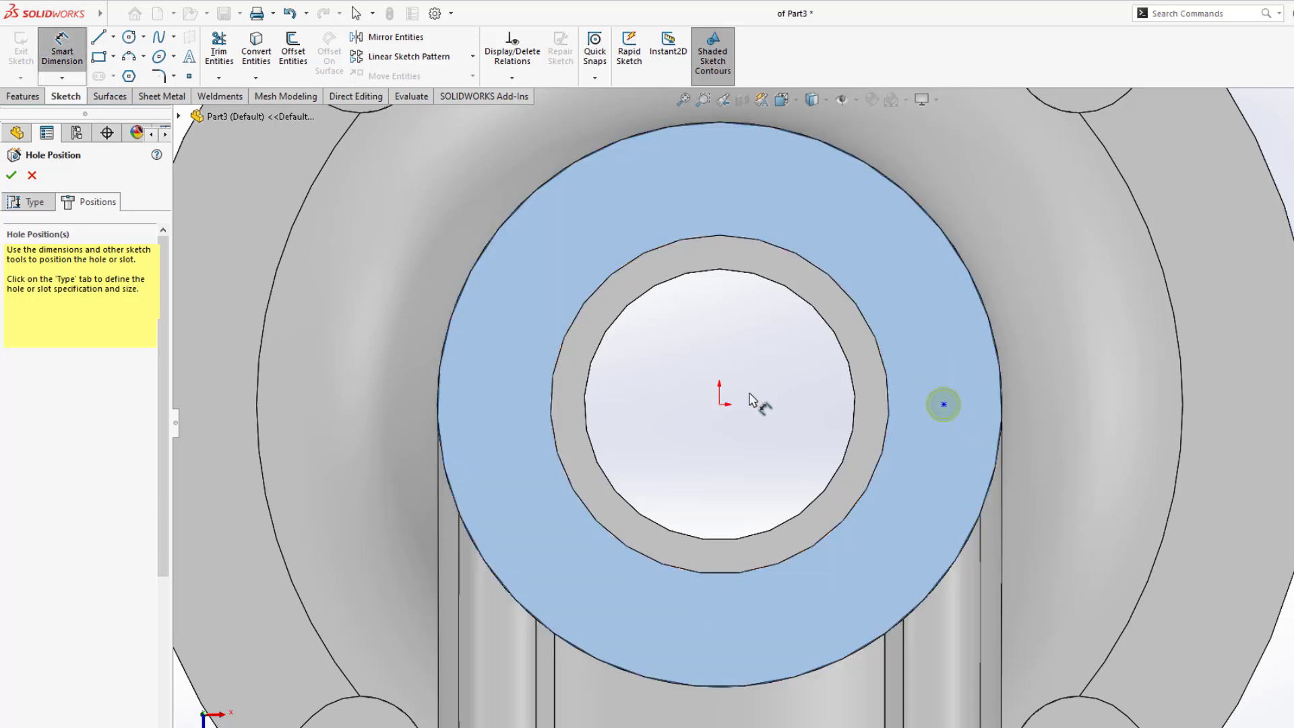
click(719, 404)
click(944, 404)
click(823, 422)
text(2)
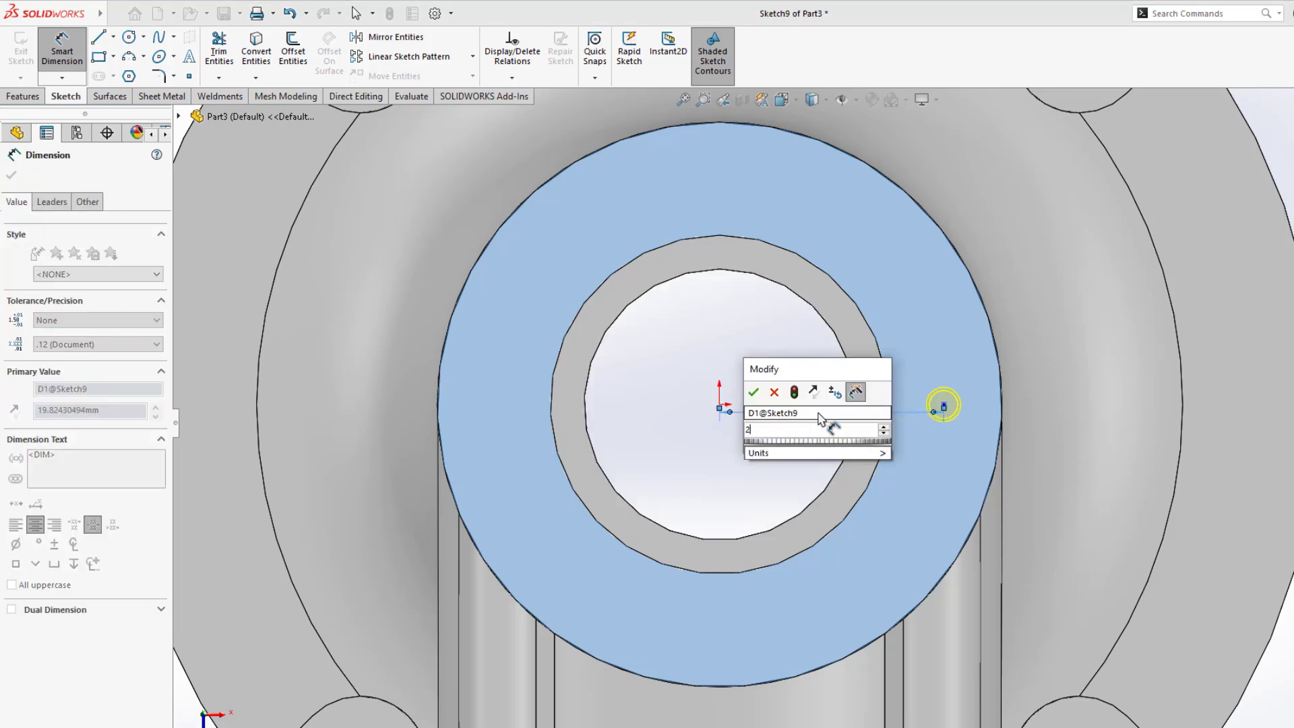
text(0)
key(Return)
key(ctrl+7)
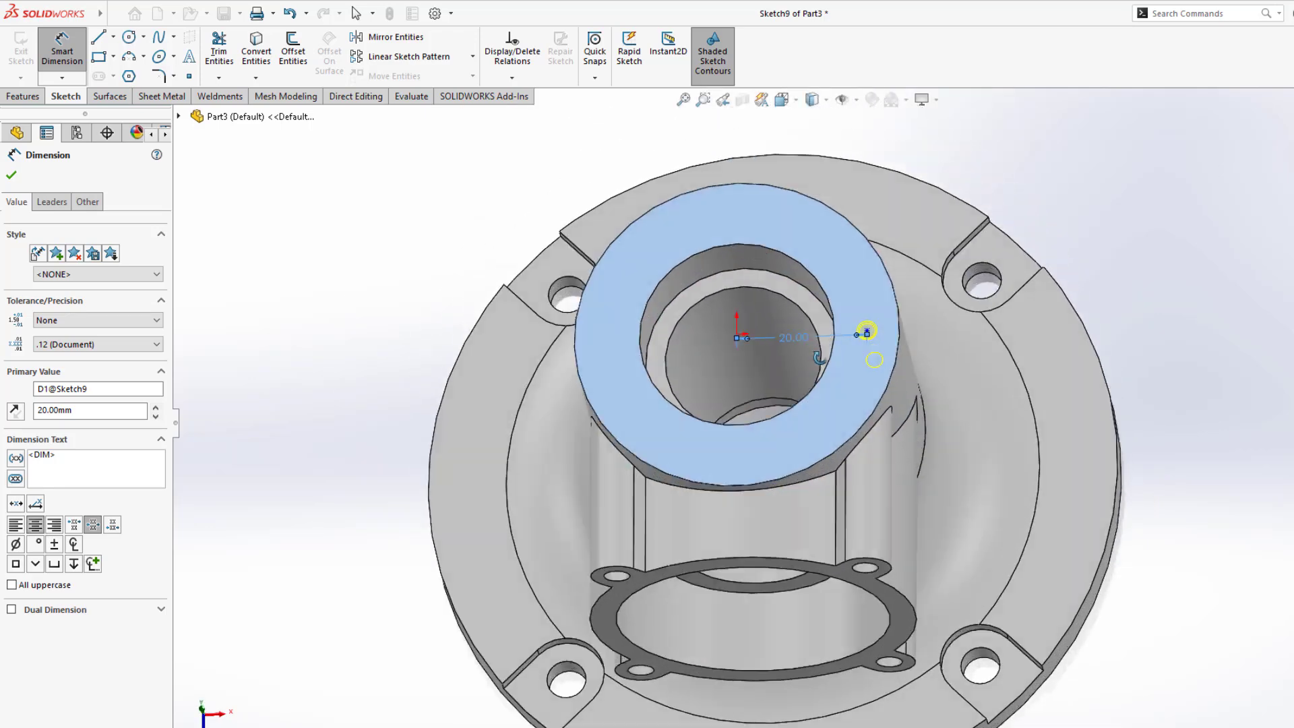
click(12, 174)
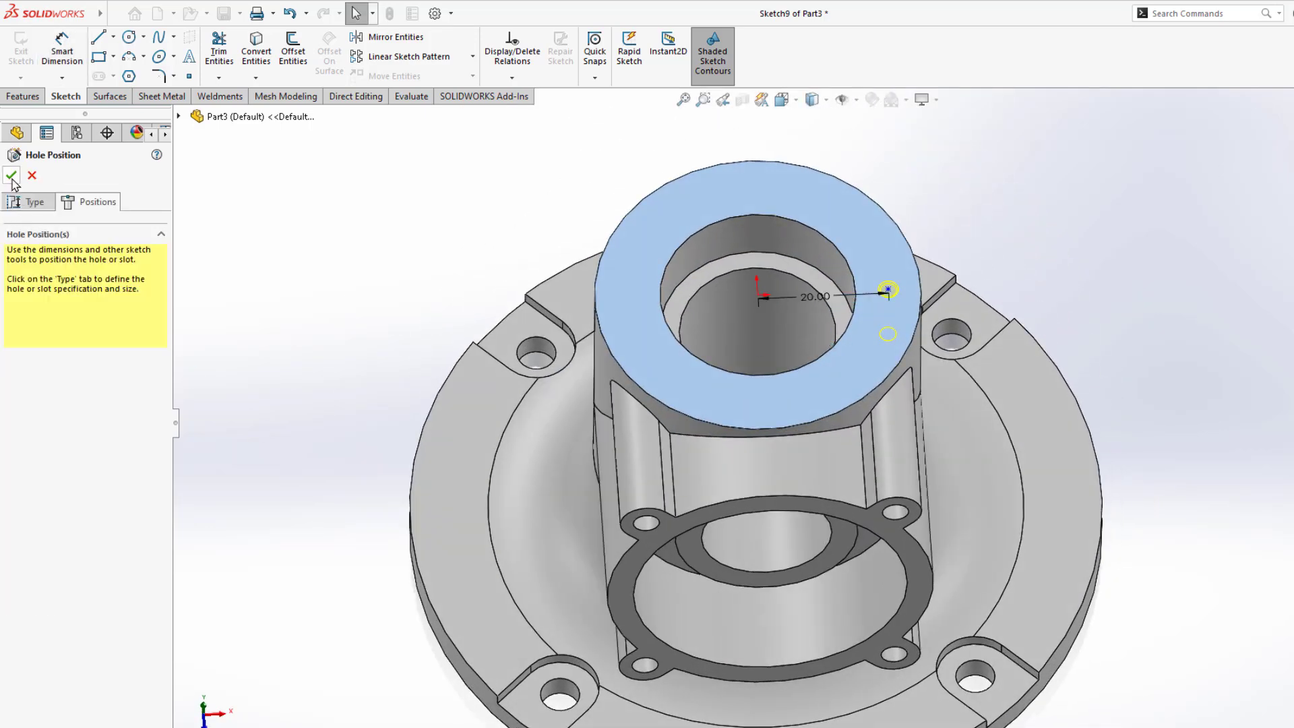
click(11, 175)
middle_drag(289, 246, 336, 381)
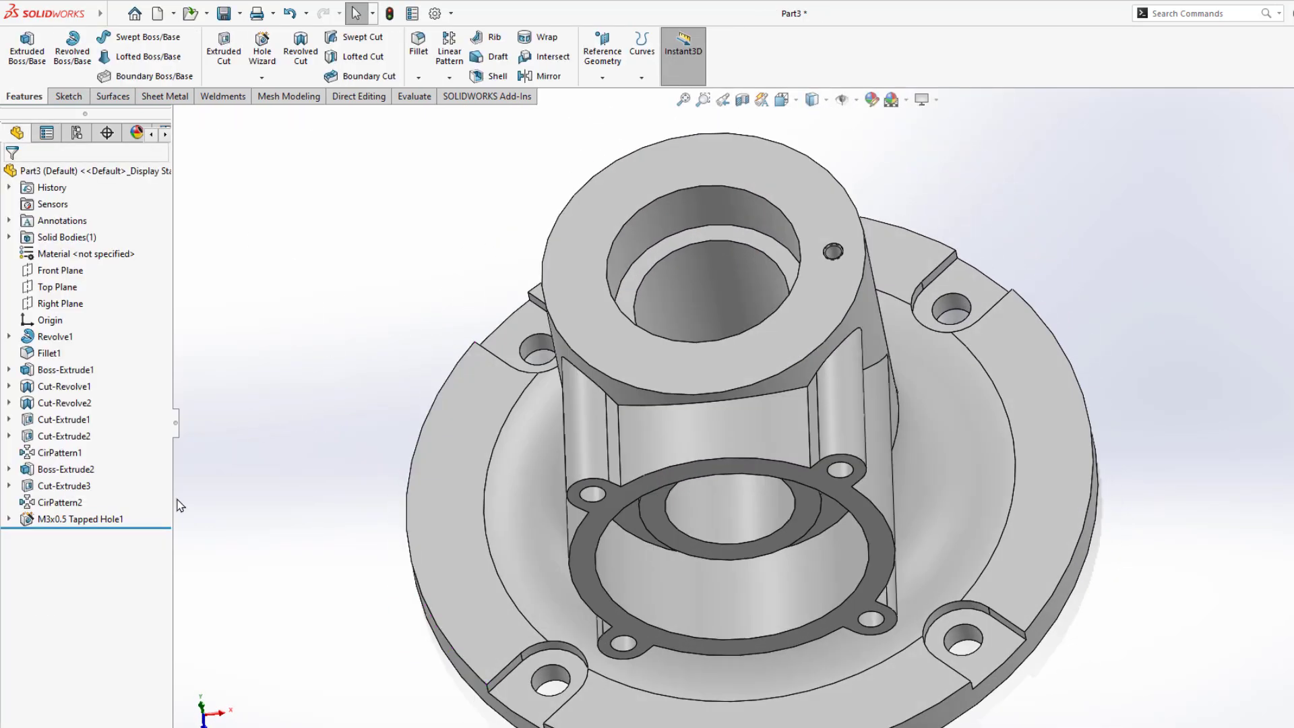
Circular-pattern the M3x0.5 tapped hole around the main cylinder's outer face, 3 instances equally spaced over 360 degrees.
click(93, 520)
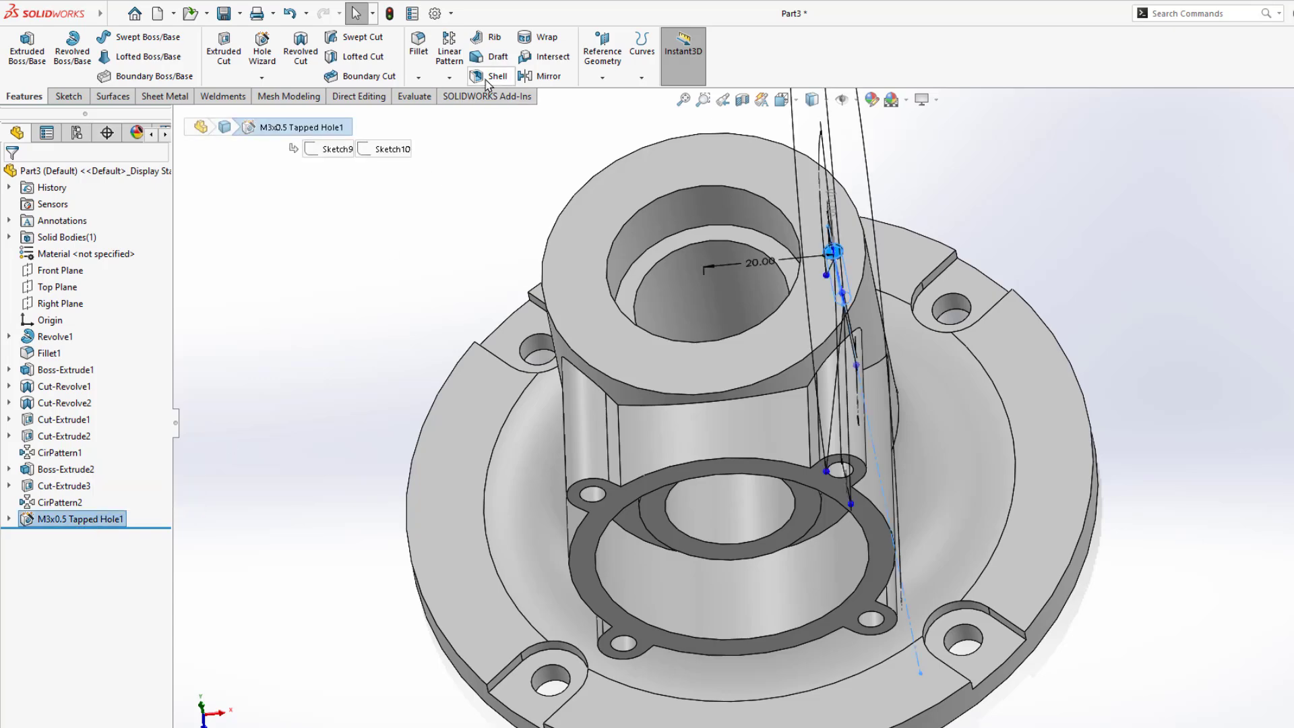
click(448, 77)
click(485, 113)
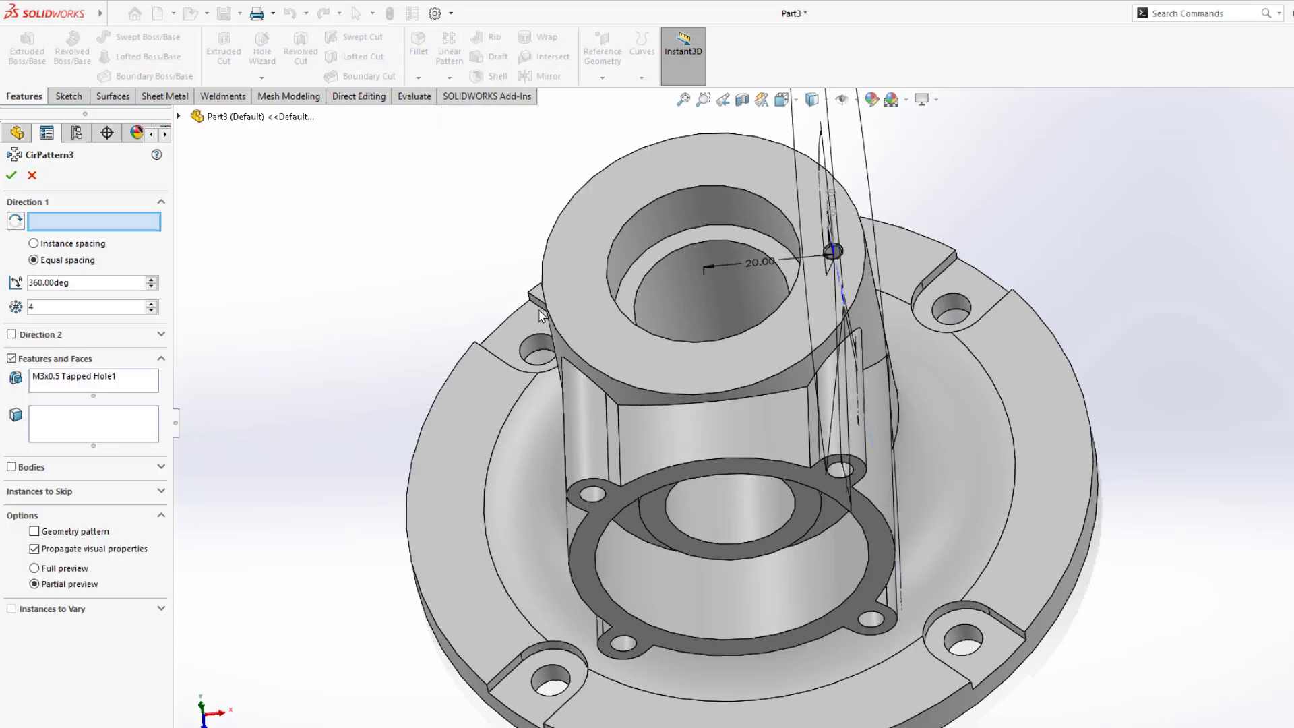
middle_drag(498, 186, 514, 329)
click(513, 329)
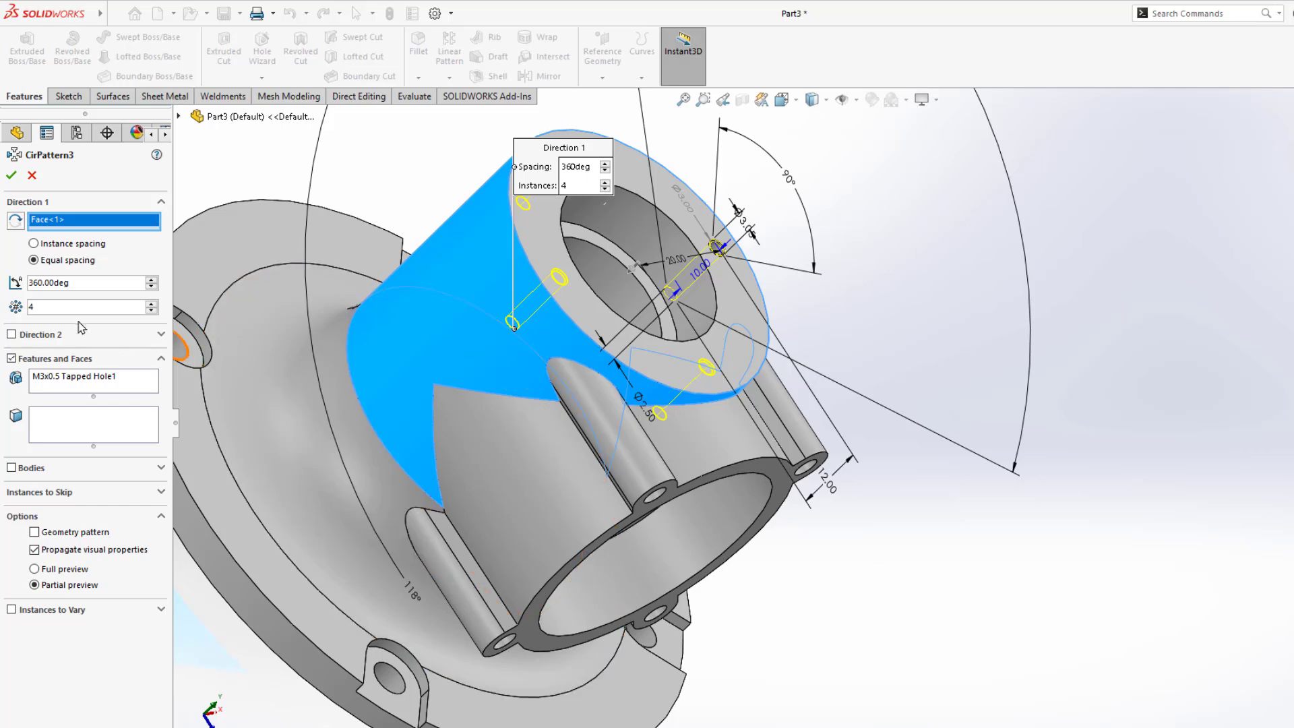
text(3)
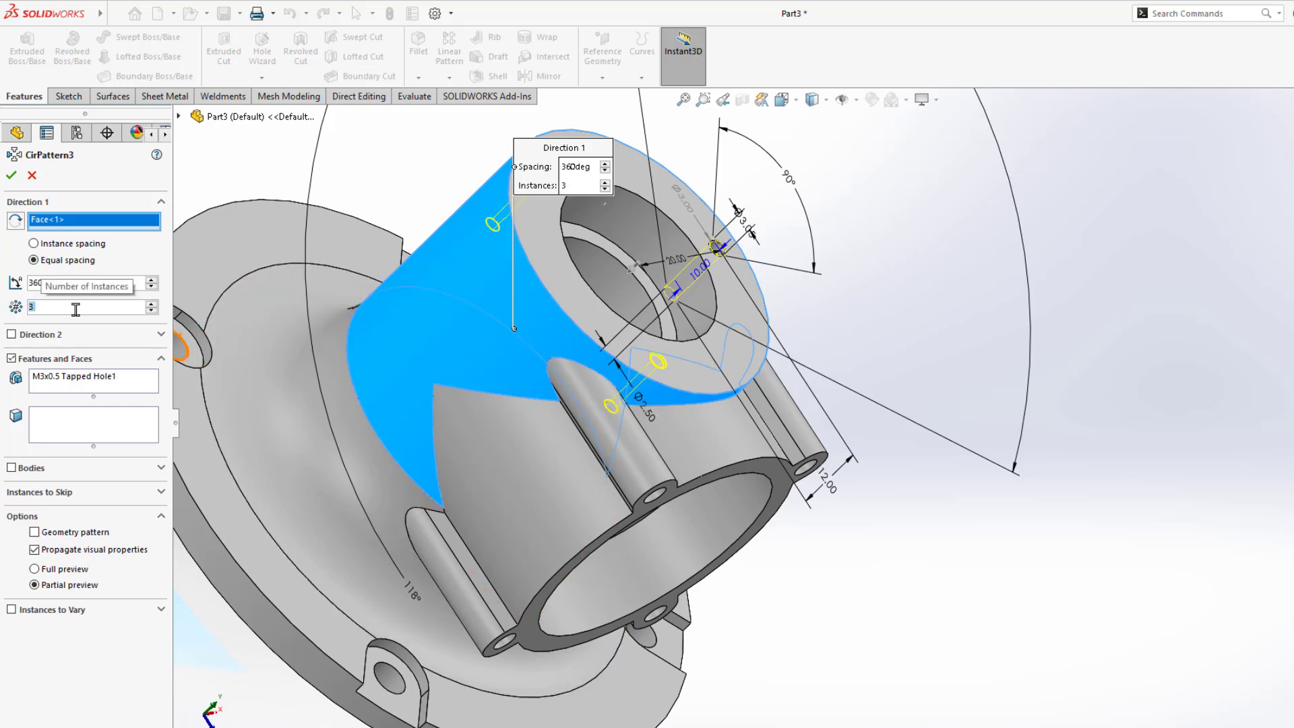
click(12, 175)
mouse_move(1049, 283)
middle_down()
mouse_move(933, 341)
mouse_move(701, 404)
mouse_move(630, 378)
mouse_move(630, 452)
middle_up()
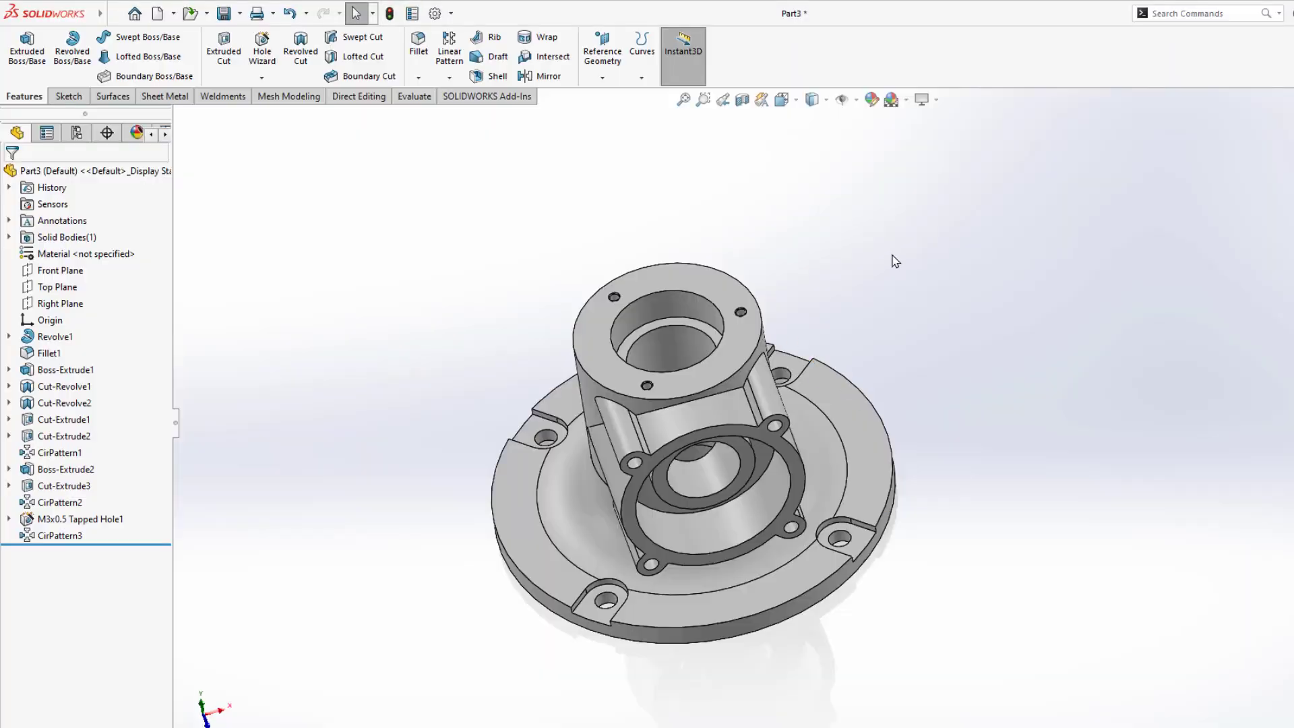
Chamfer the main bore's opening edges at the cylinder's end face and the flange's underside by 1 mm at 45 degrees.
scroll(701, 337, down, 2)
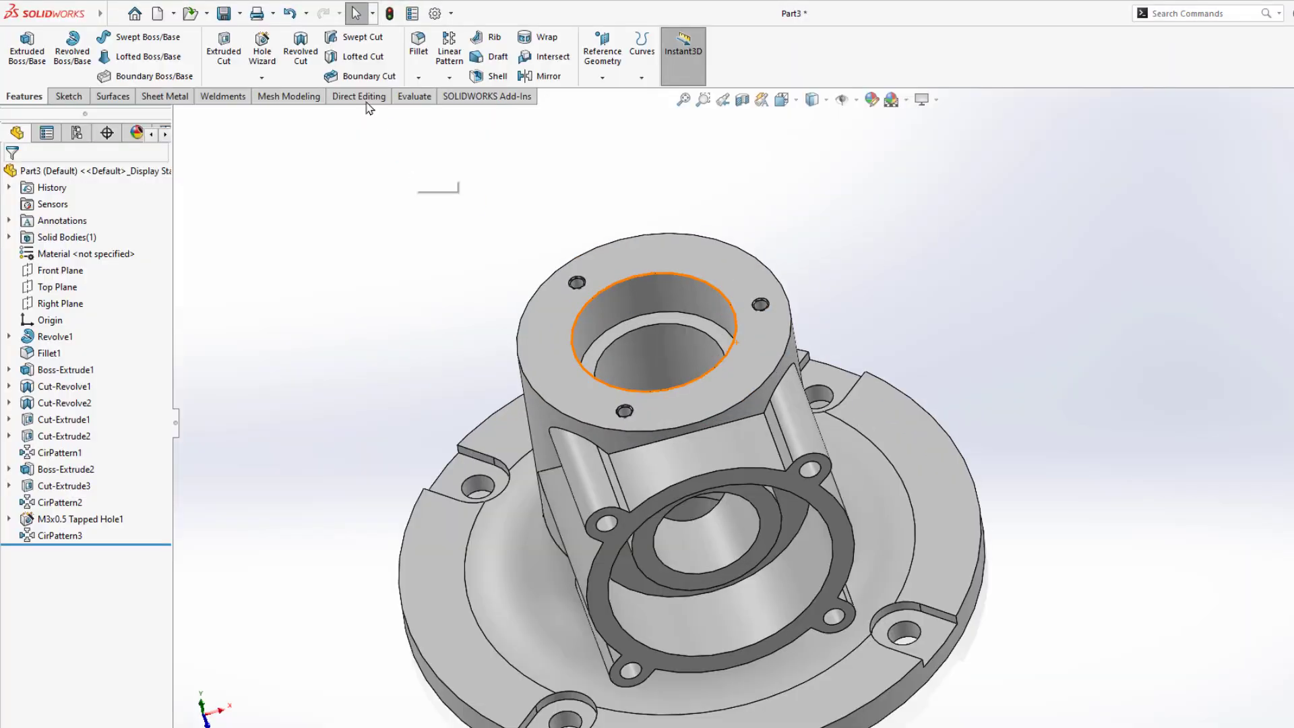
click(419, 77)
click(448, 113)
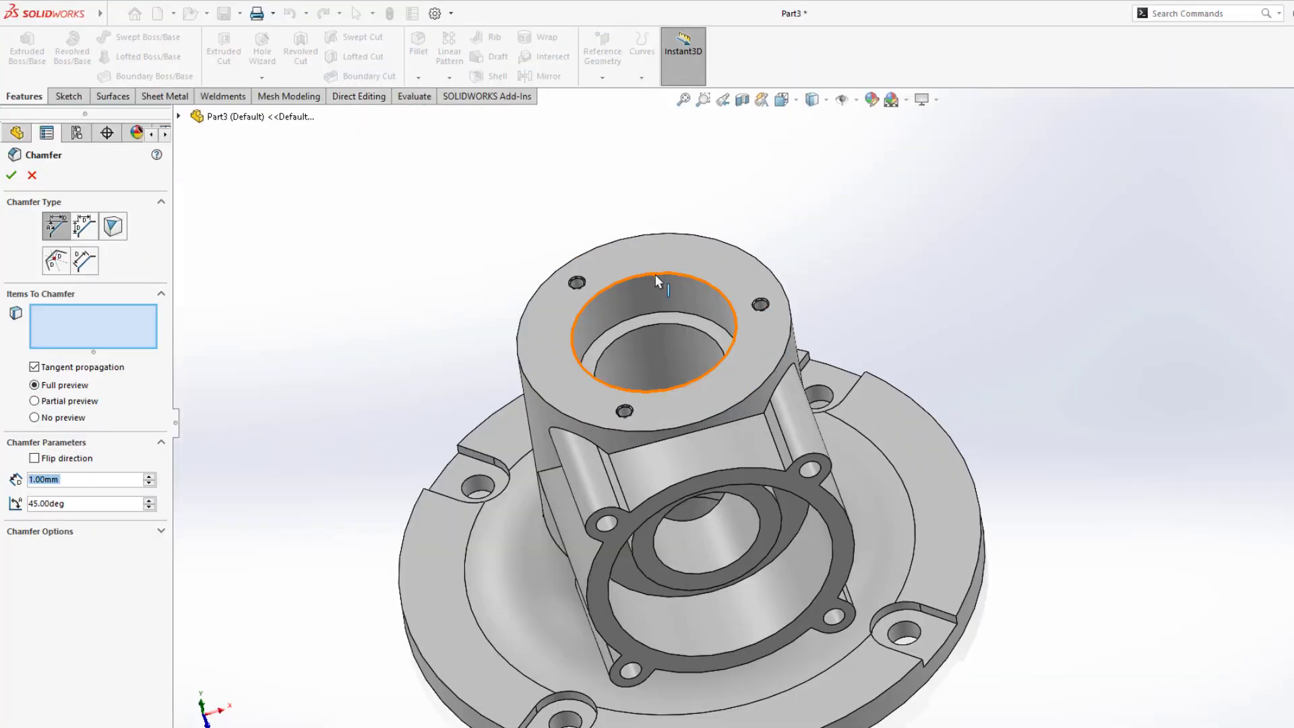
click(656, 273)
middle_drag(739, 417, 826, 544)
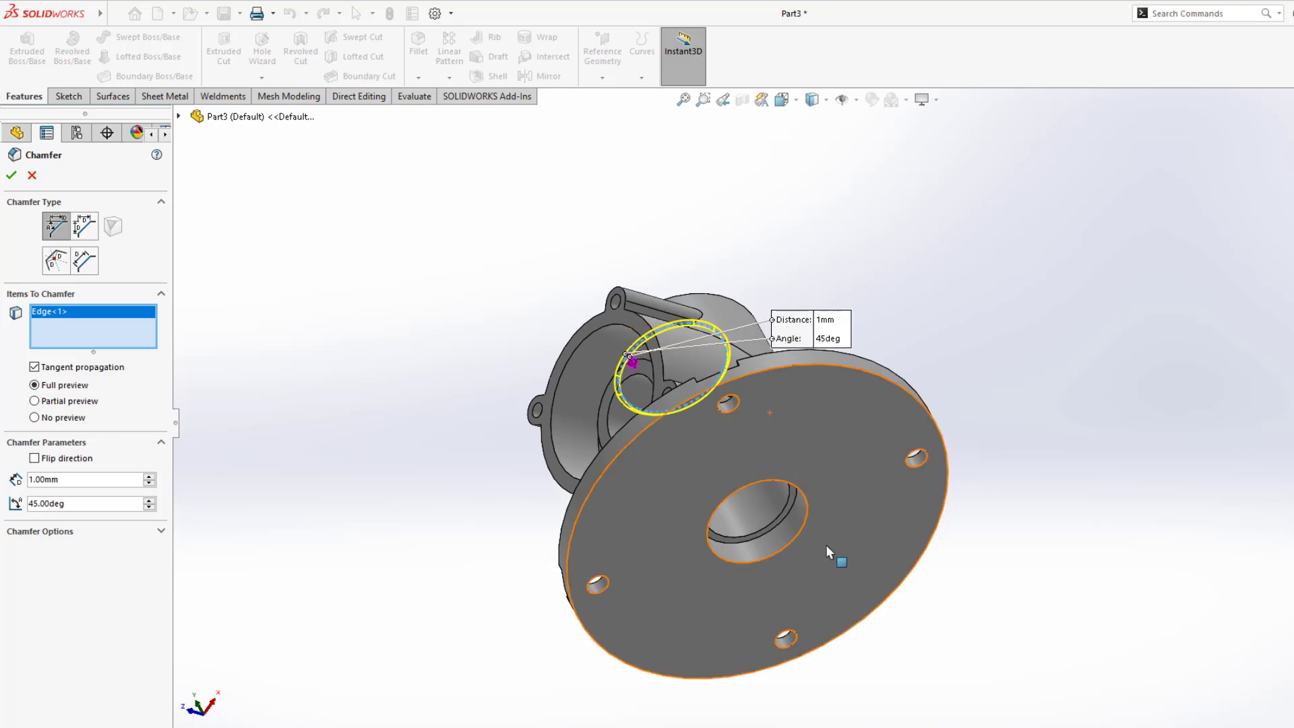
click(806, 503)
middle_drag(664, 209, 240, 418)
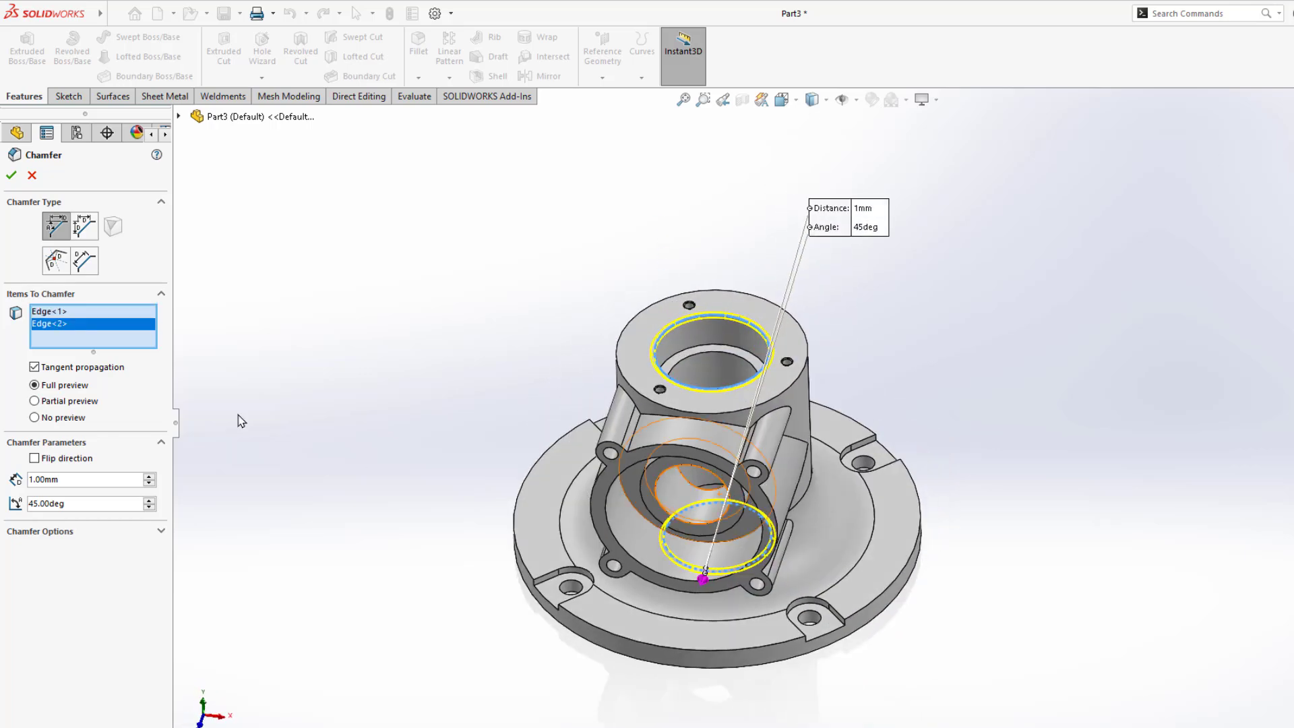
click(81, 312)
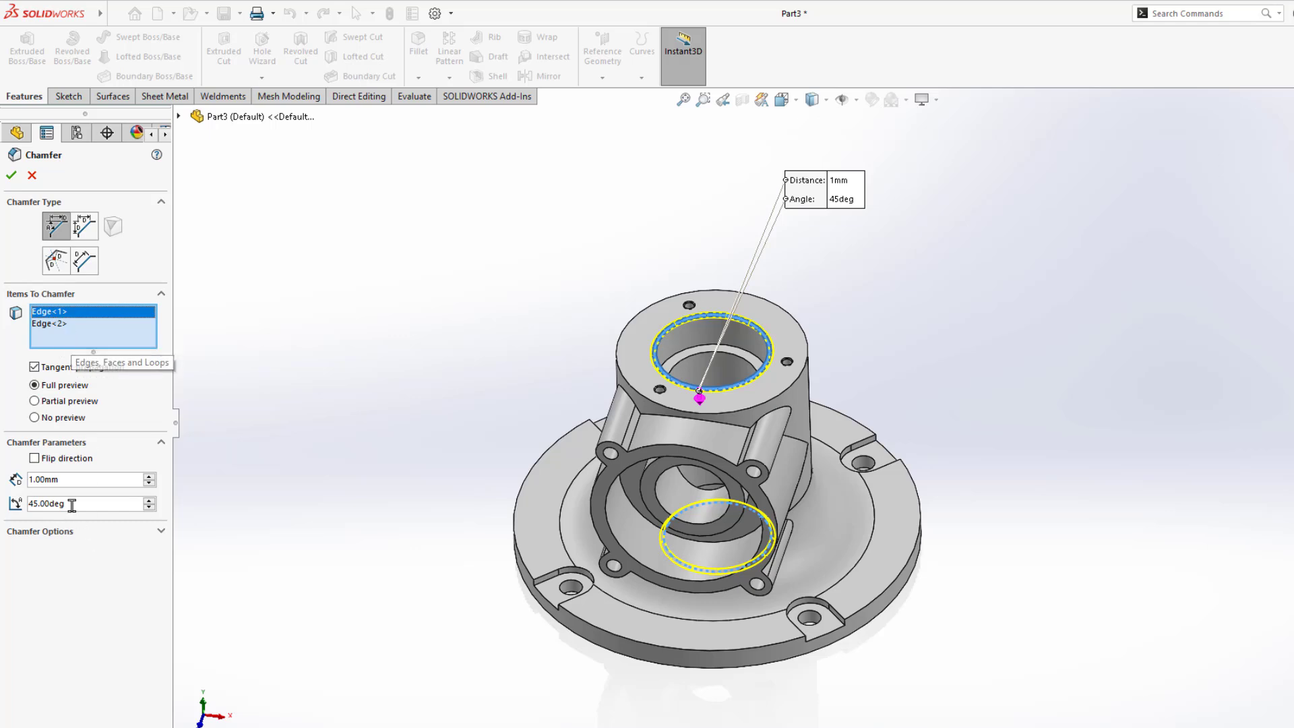
click(49, 479)
double_click(49, 480)
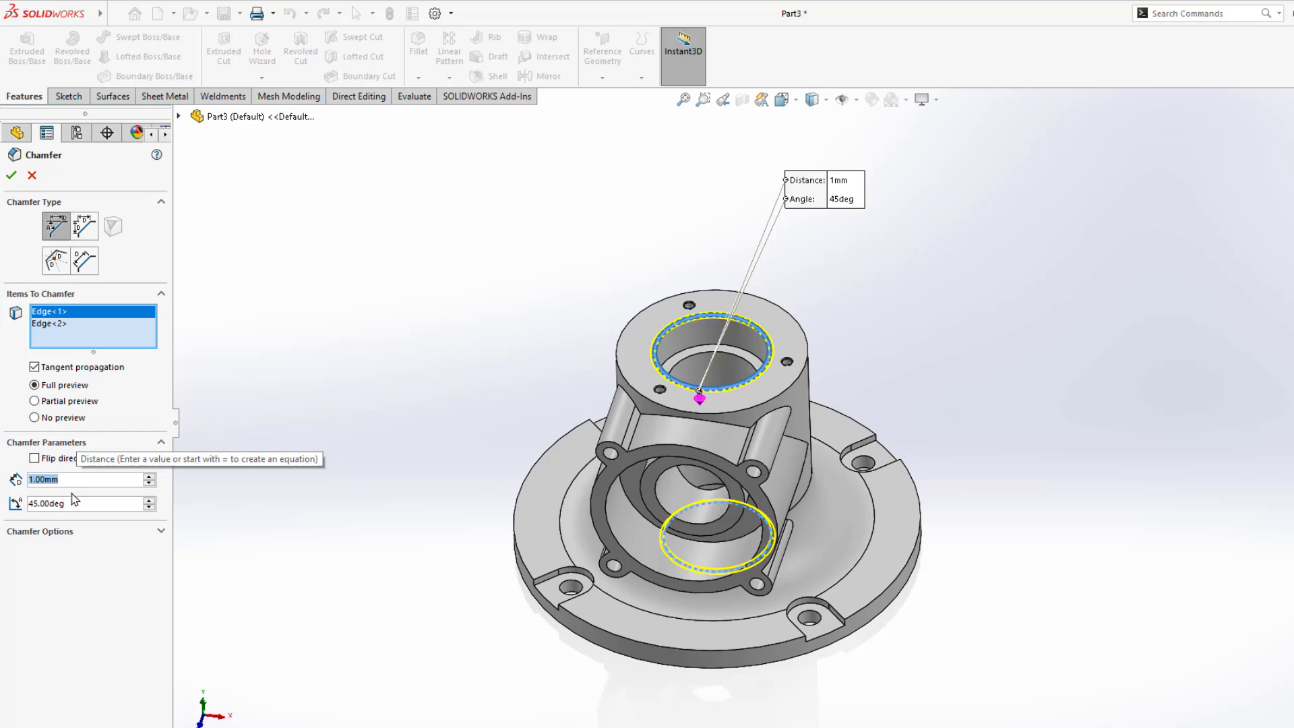
double_click(35, 504)
click(10, 175)
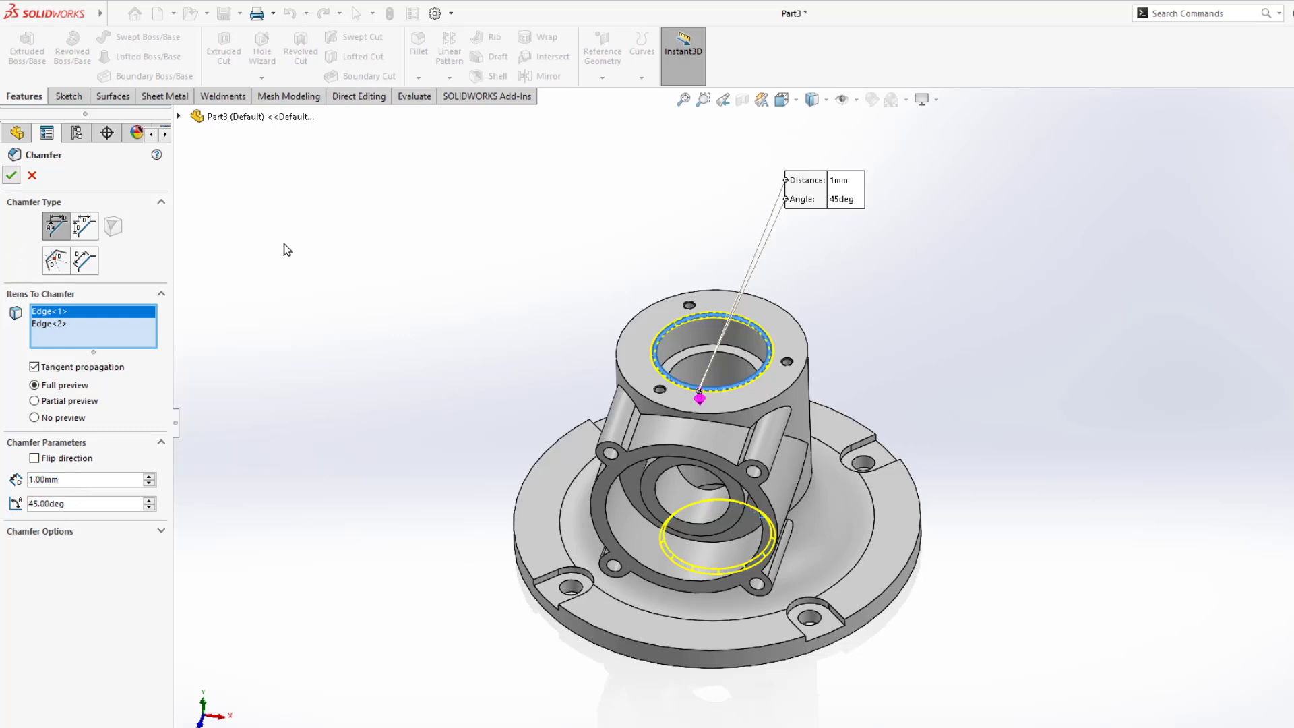
mouse_move(866, 509)
middle_down()
mouse_move(835, 370)
mouse_move(682, 370)
mouse_move(883, 513)
middle_up()
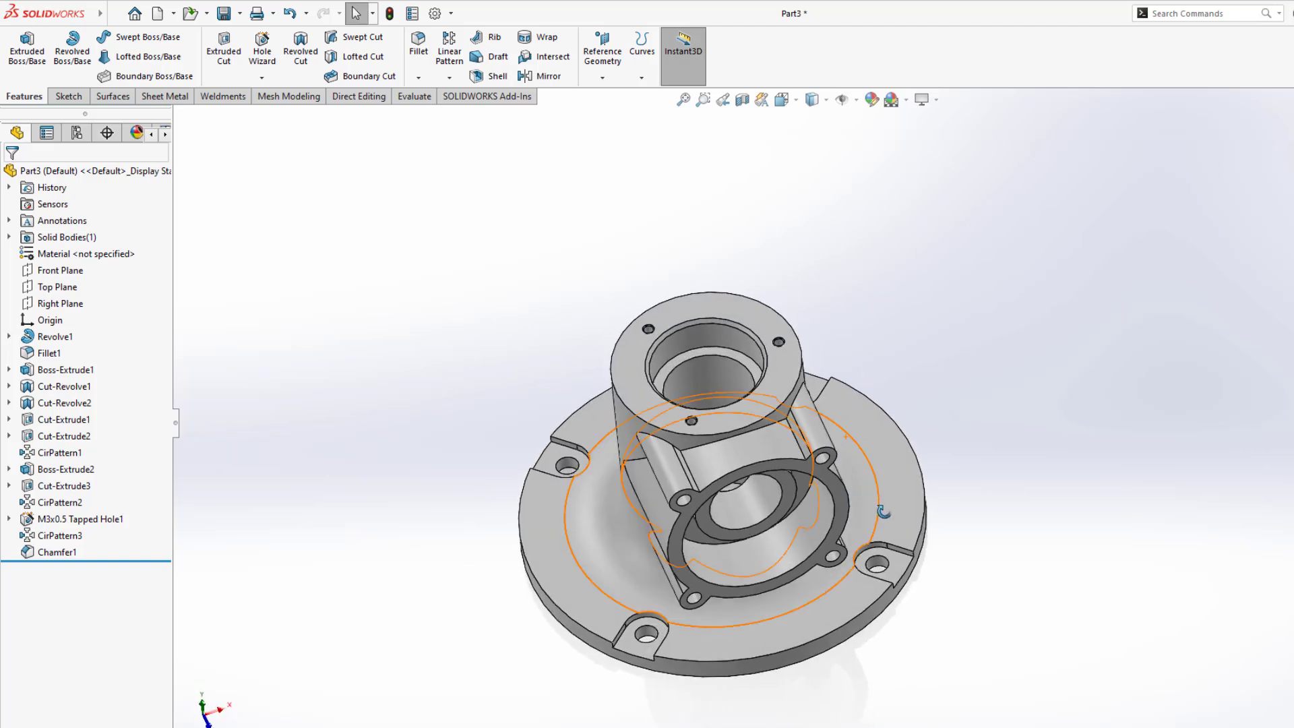